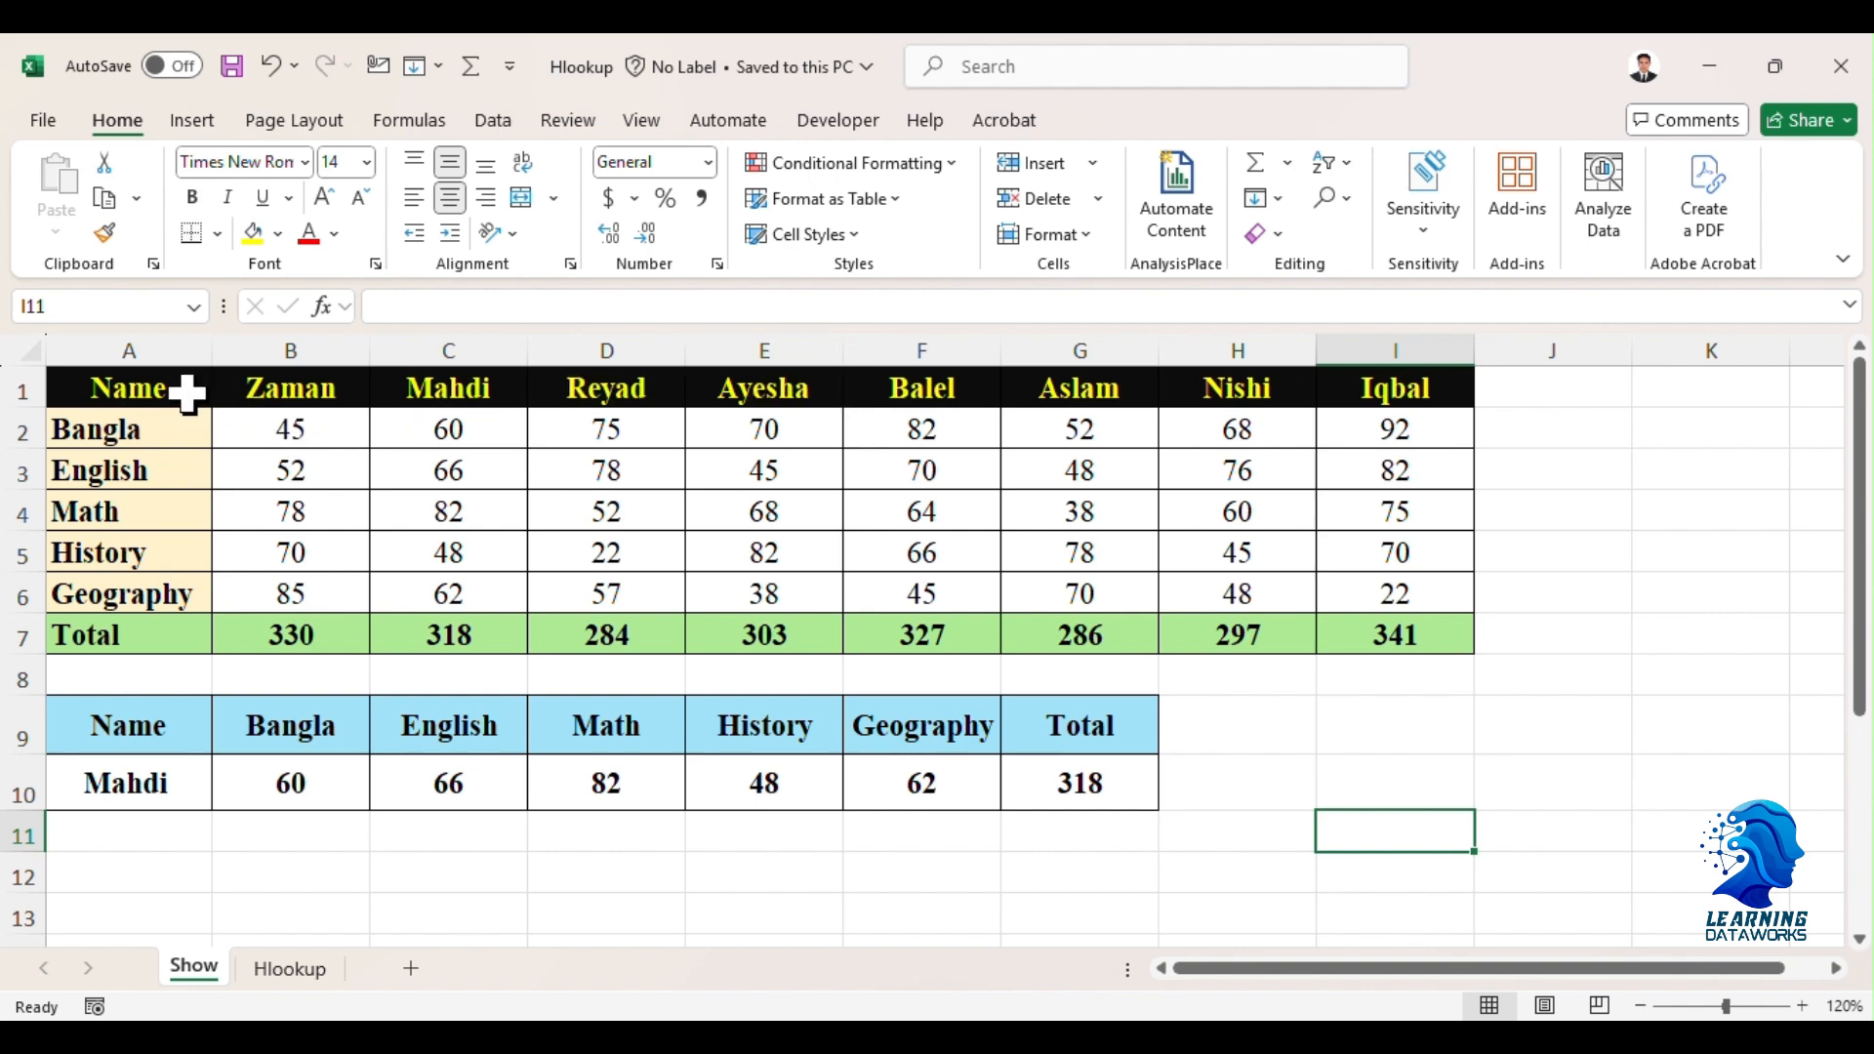
- Examine the marks table on the Show sheet: student names, subjects, the marks block, the Bangla row and the first student's column
click(145, 394)
drag(145, 395, 1321, 381)
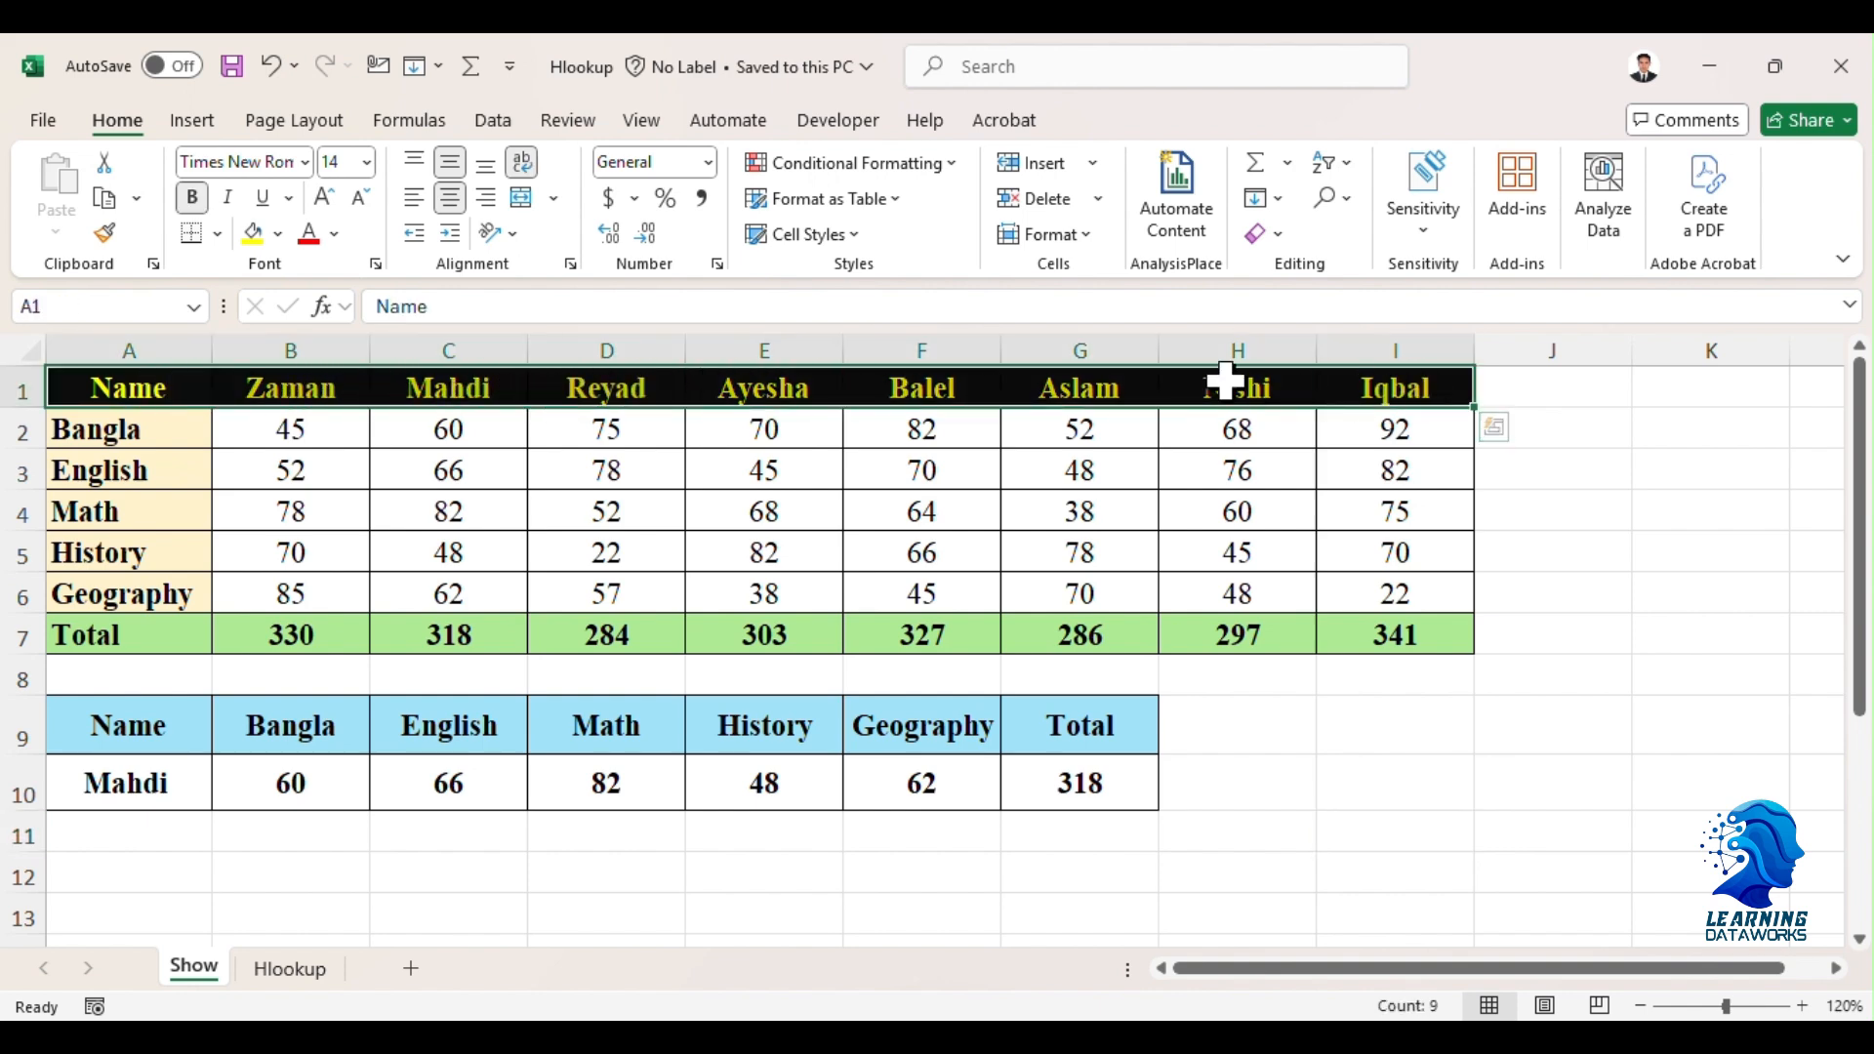
click(154, 422)
drag(144, 447, 163, 591)
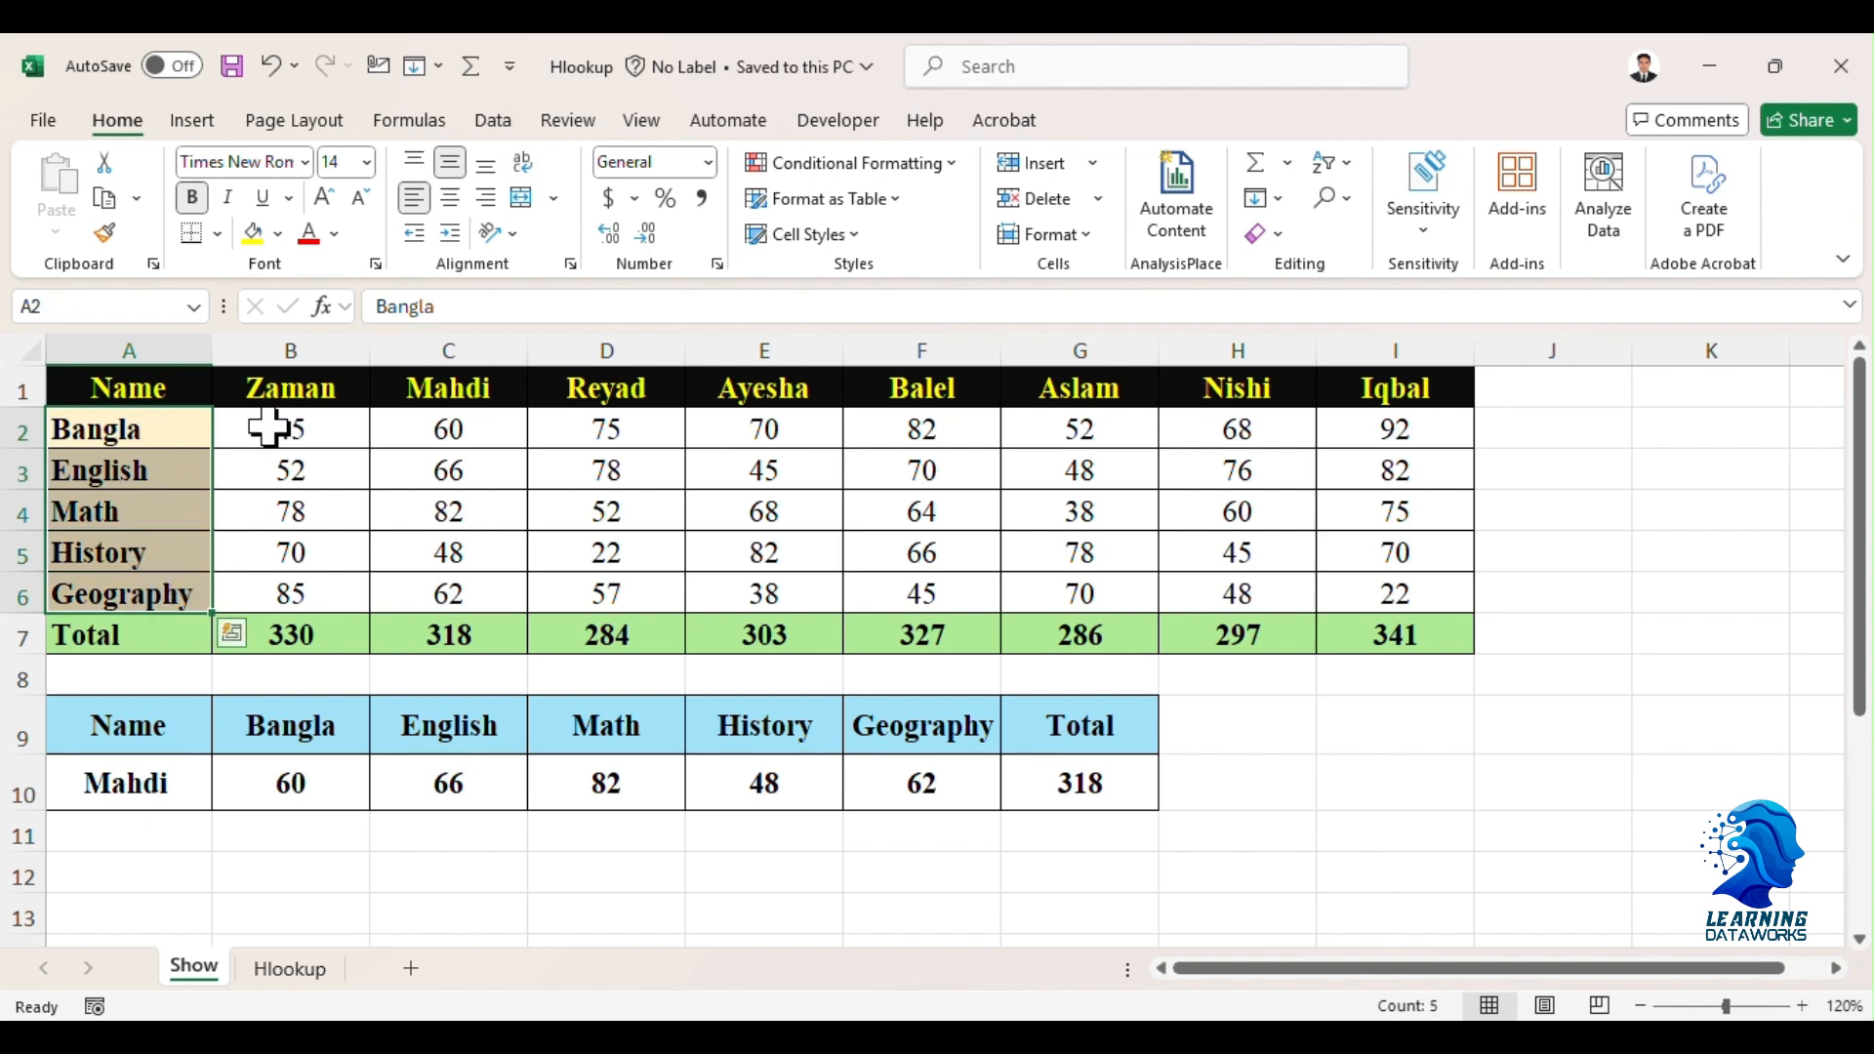
drag(268, 426, 1361, 589)
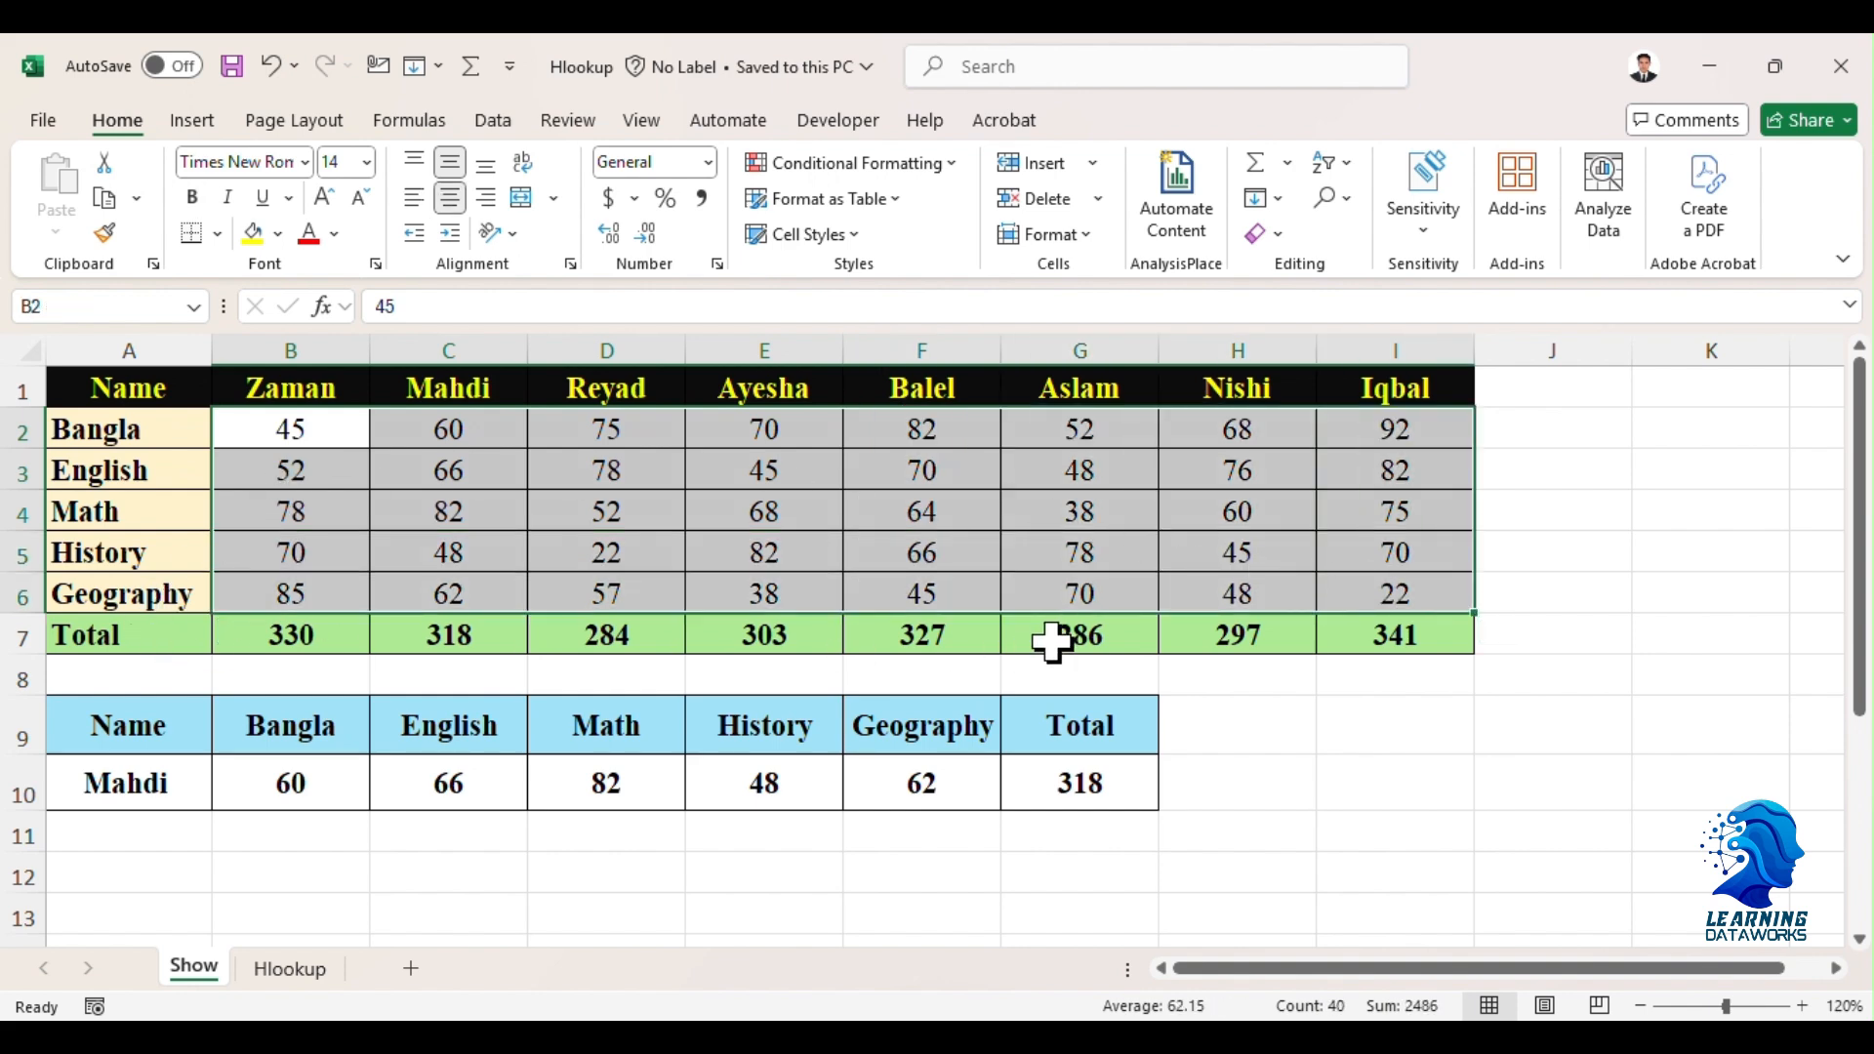
click(929, 483)
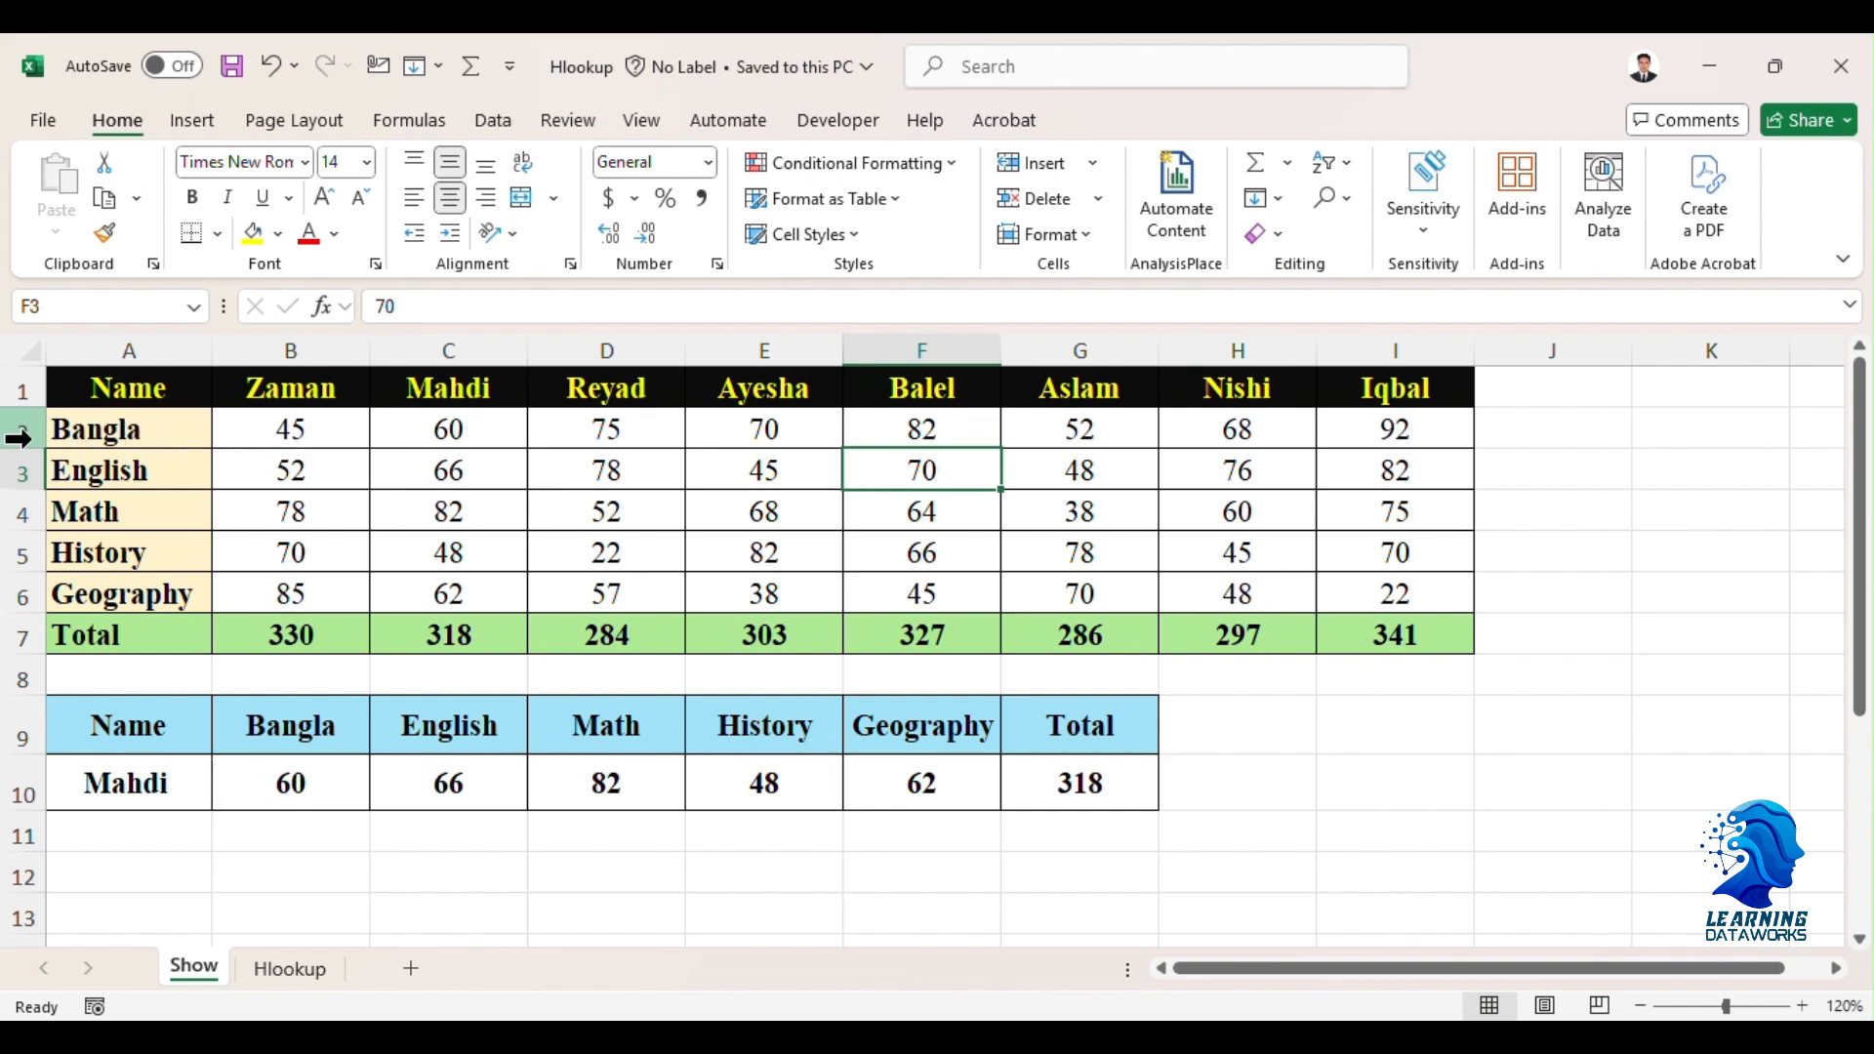
click(15, 436)
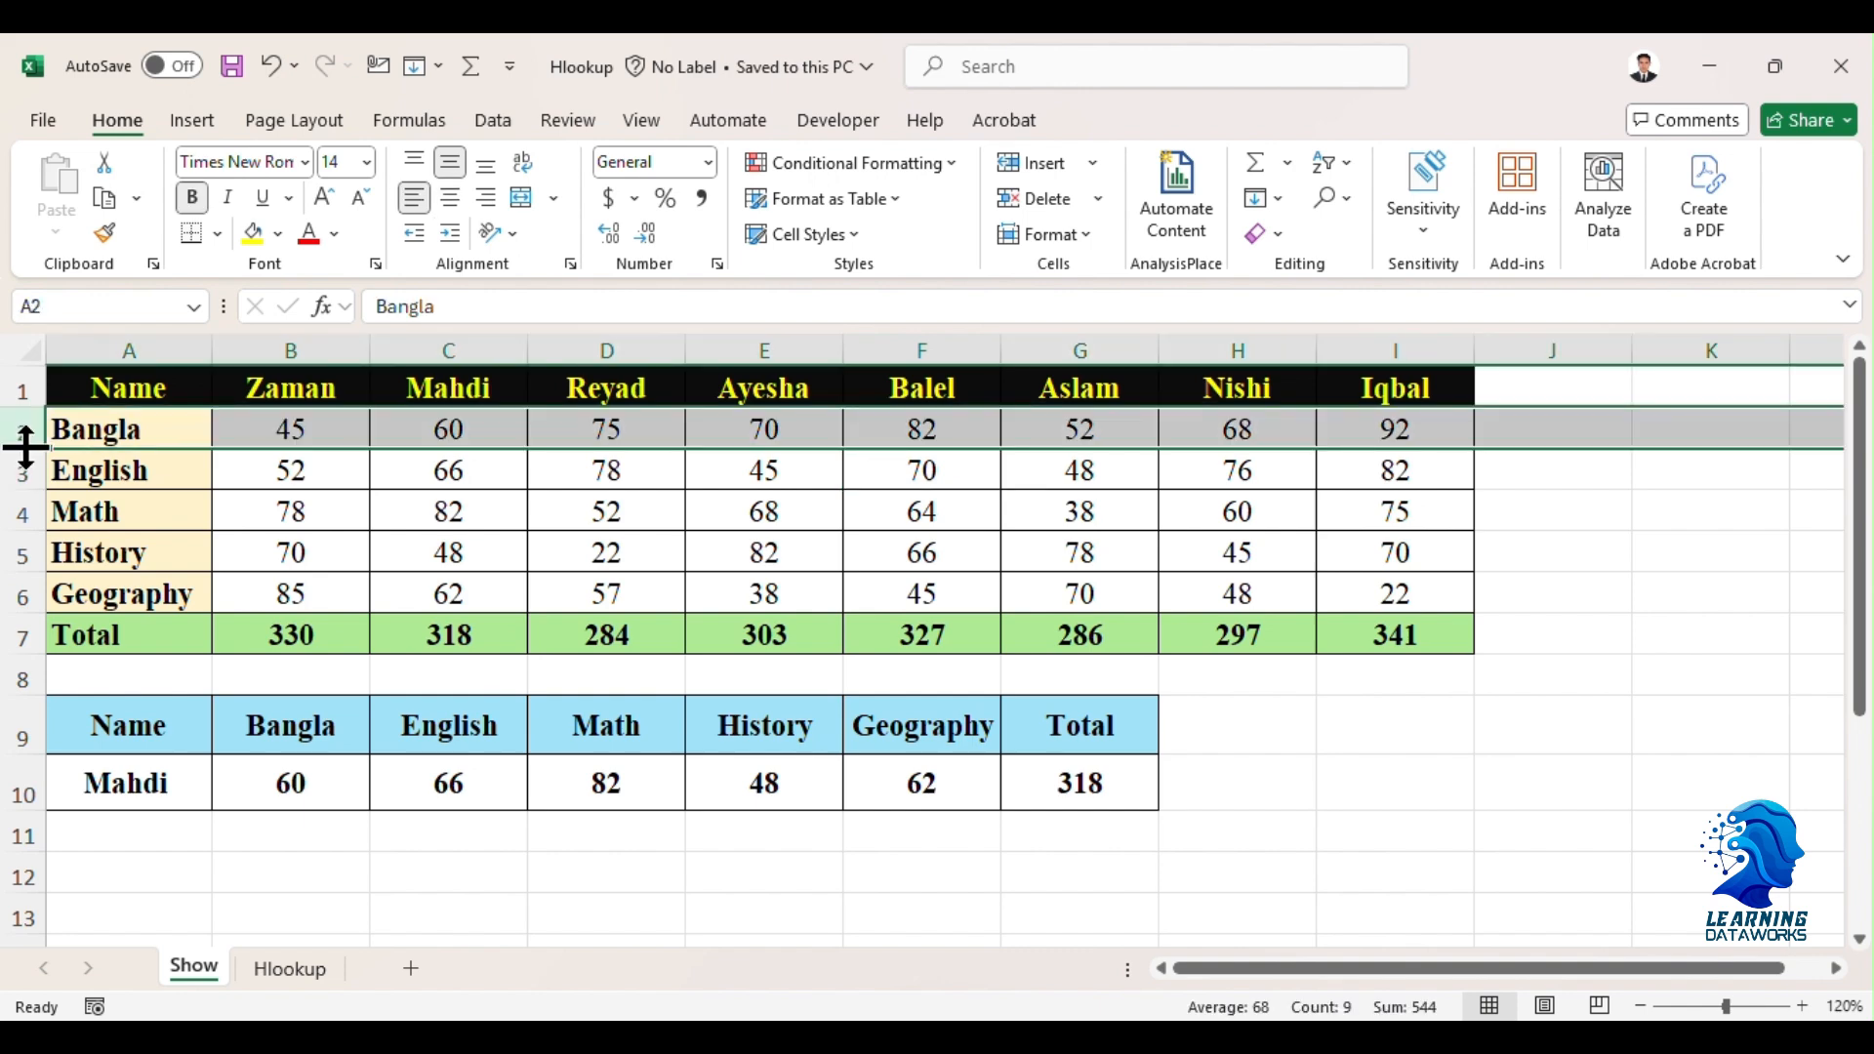
drag(313, 384, 302, 635)
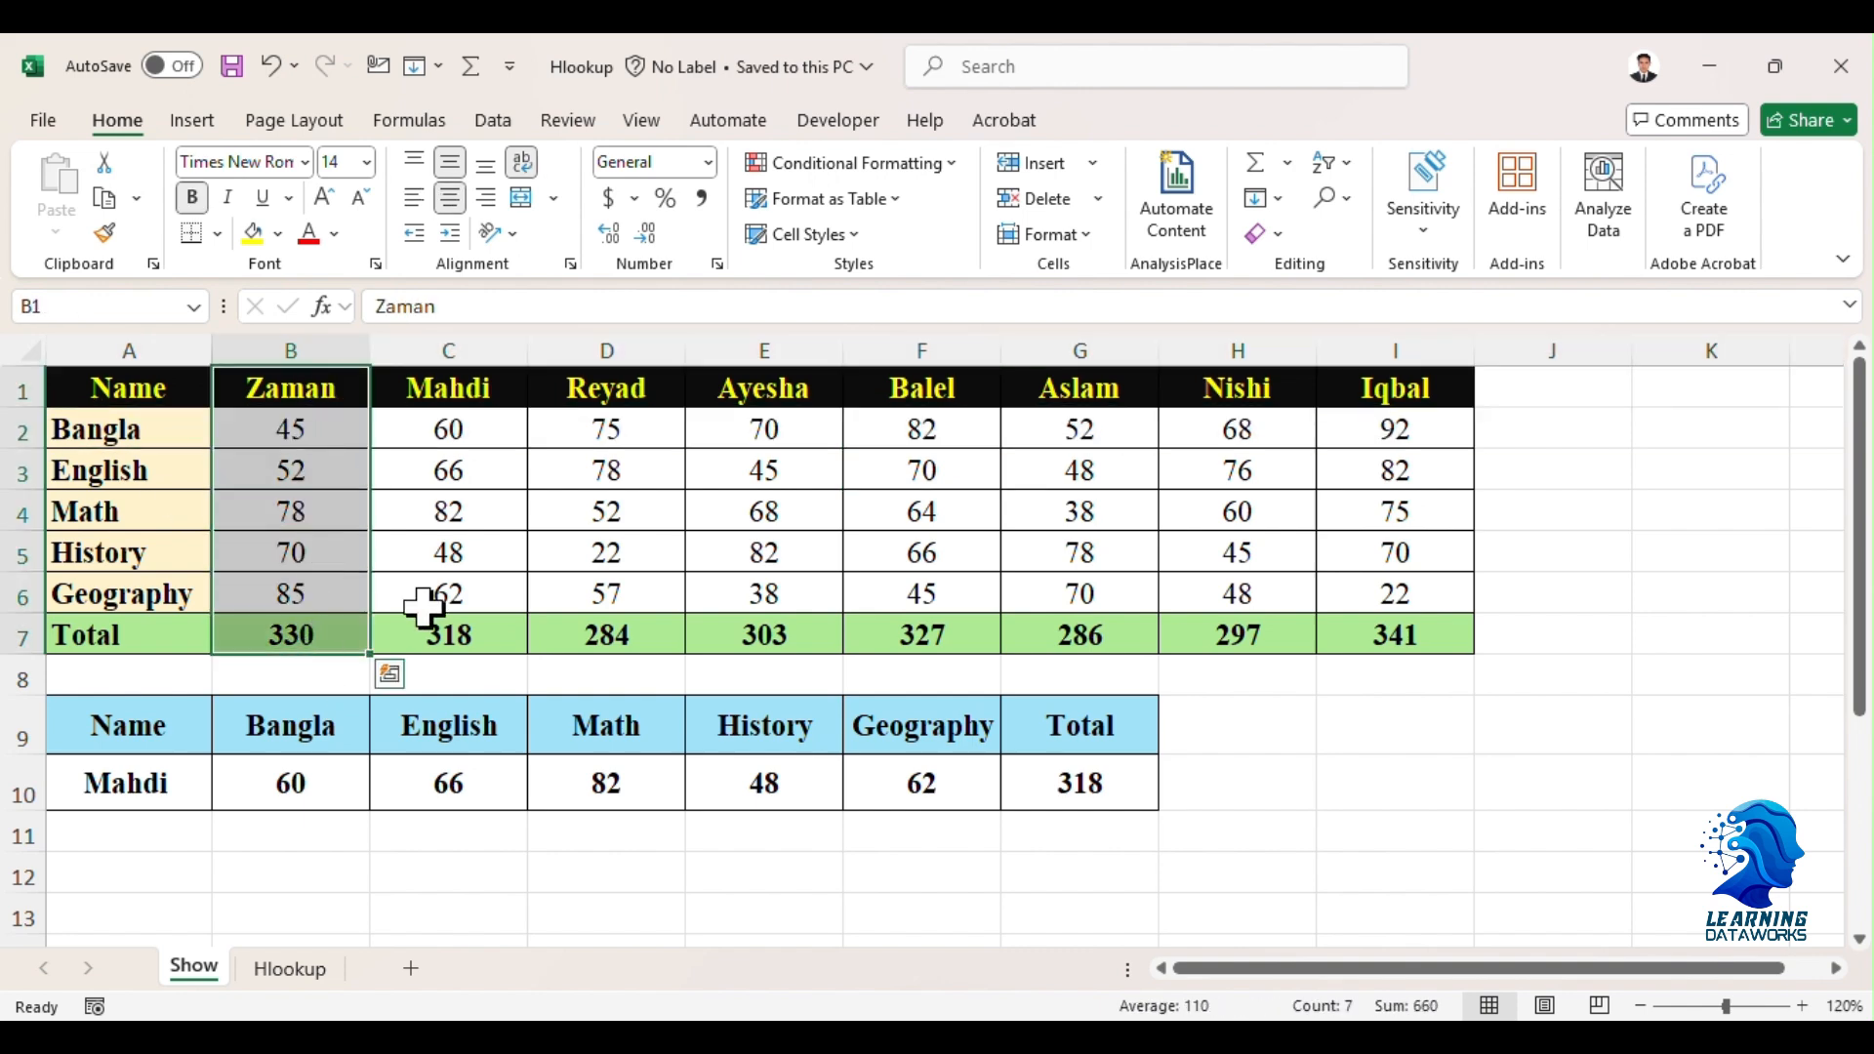
- Compare the lookup table in A9:G10 with the matching student's column and inspect its HLOOKUP and SUM formulas
click(137, 777)
drag(449, 386, 448, 598)
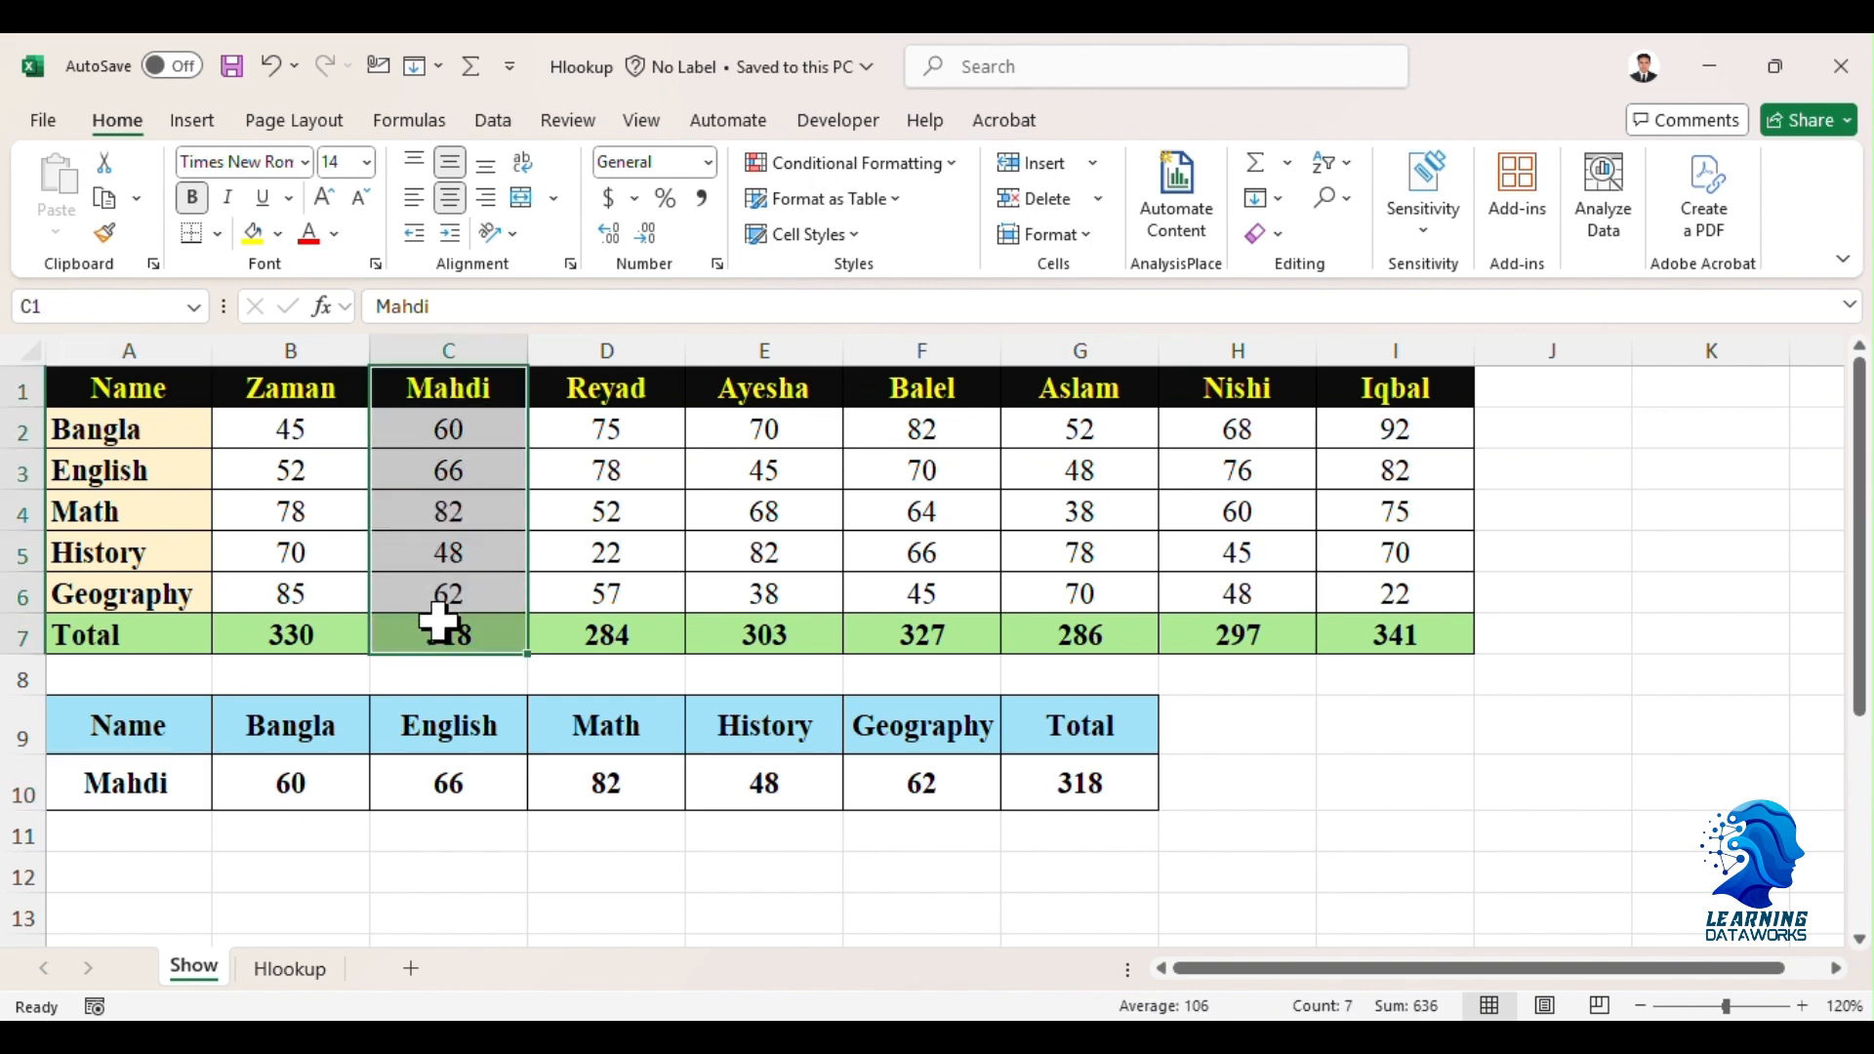
drag(147, 731, 1037, 777)
drag(160, 719, 1129, 757)
click(704, 780)
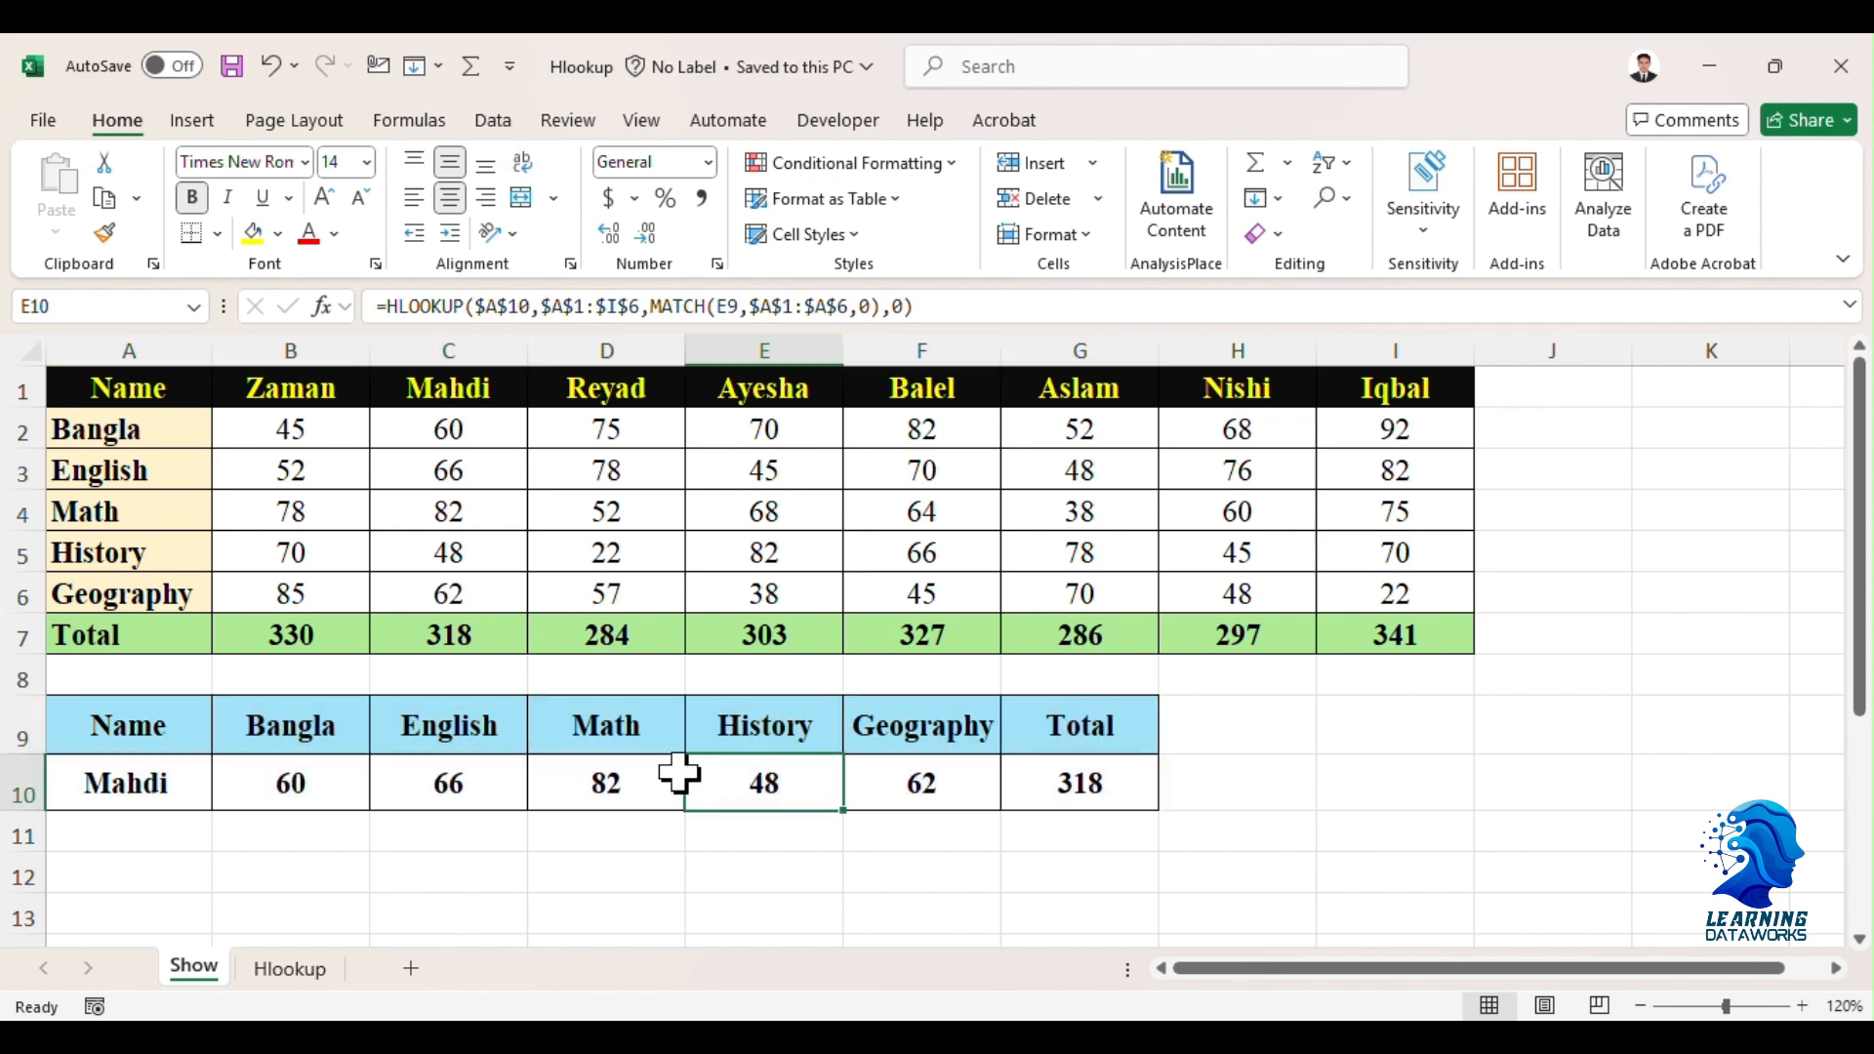
click(293, 774)
click(932, 774)
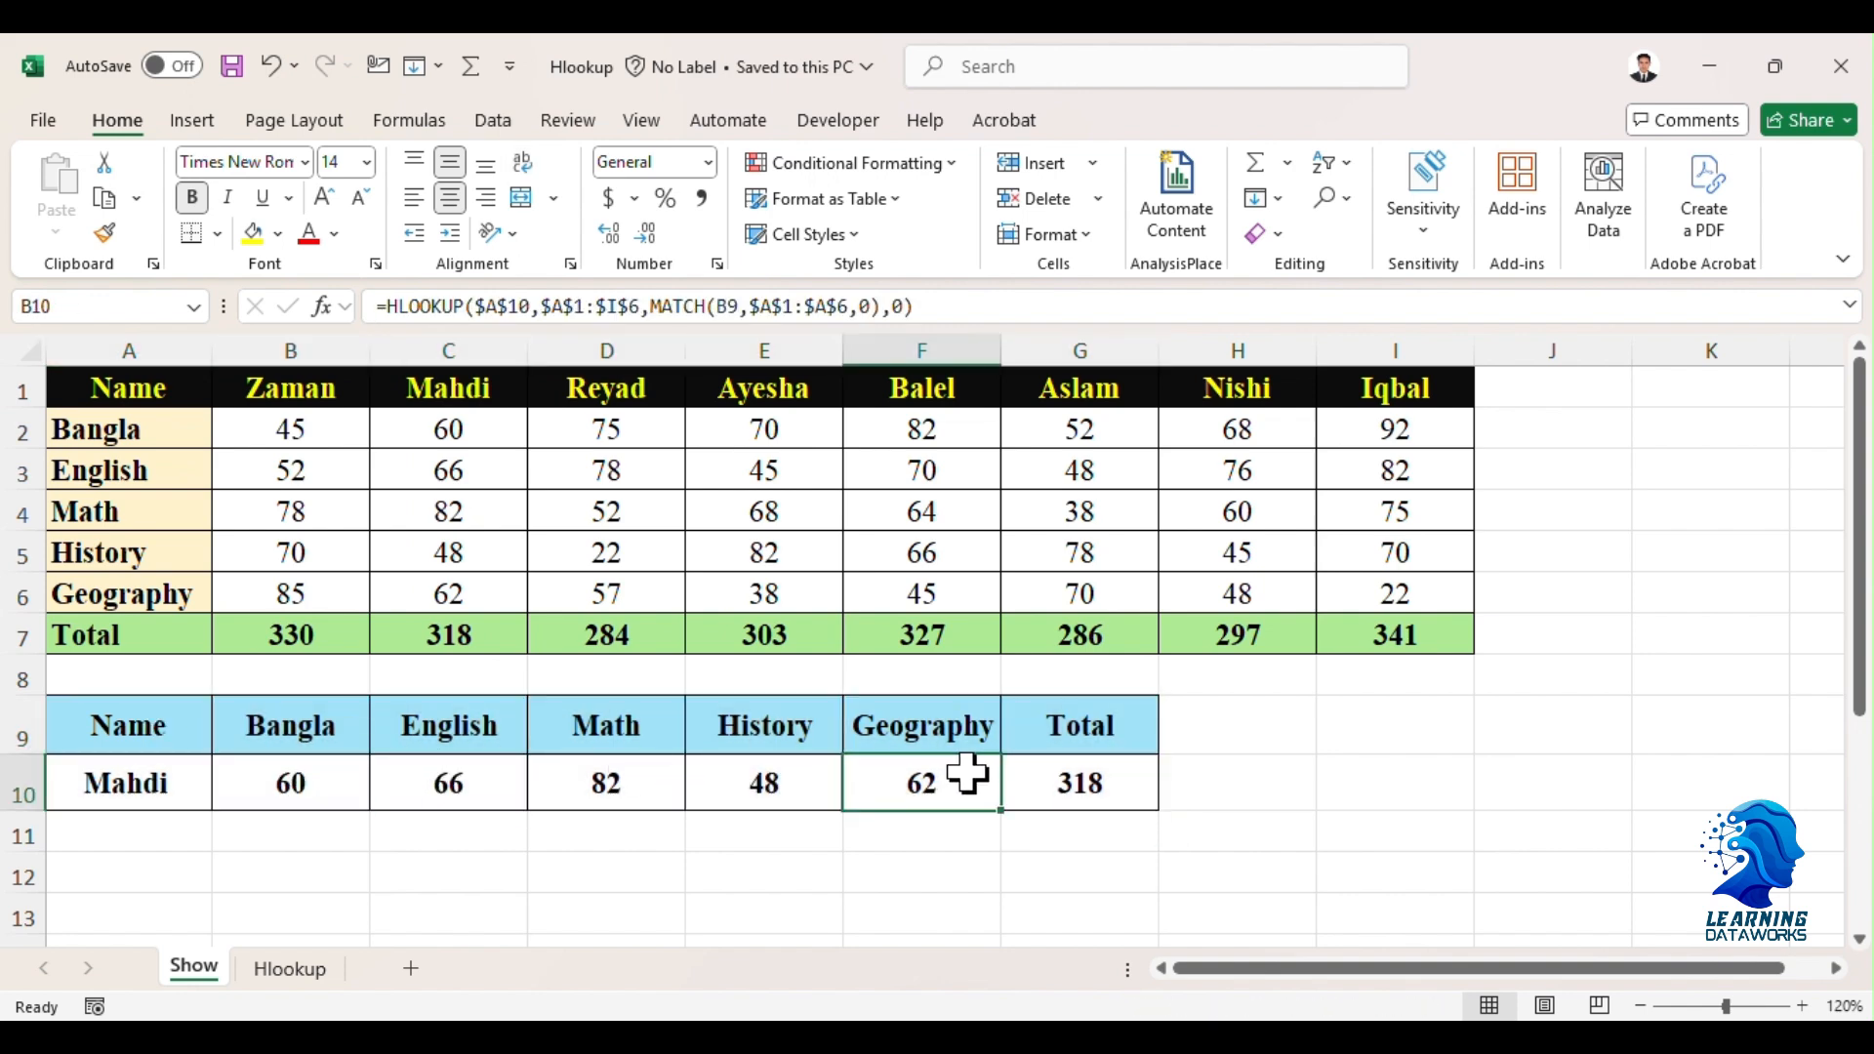
click(1093, 771)
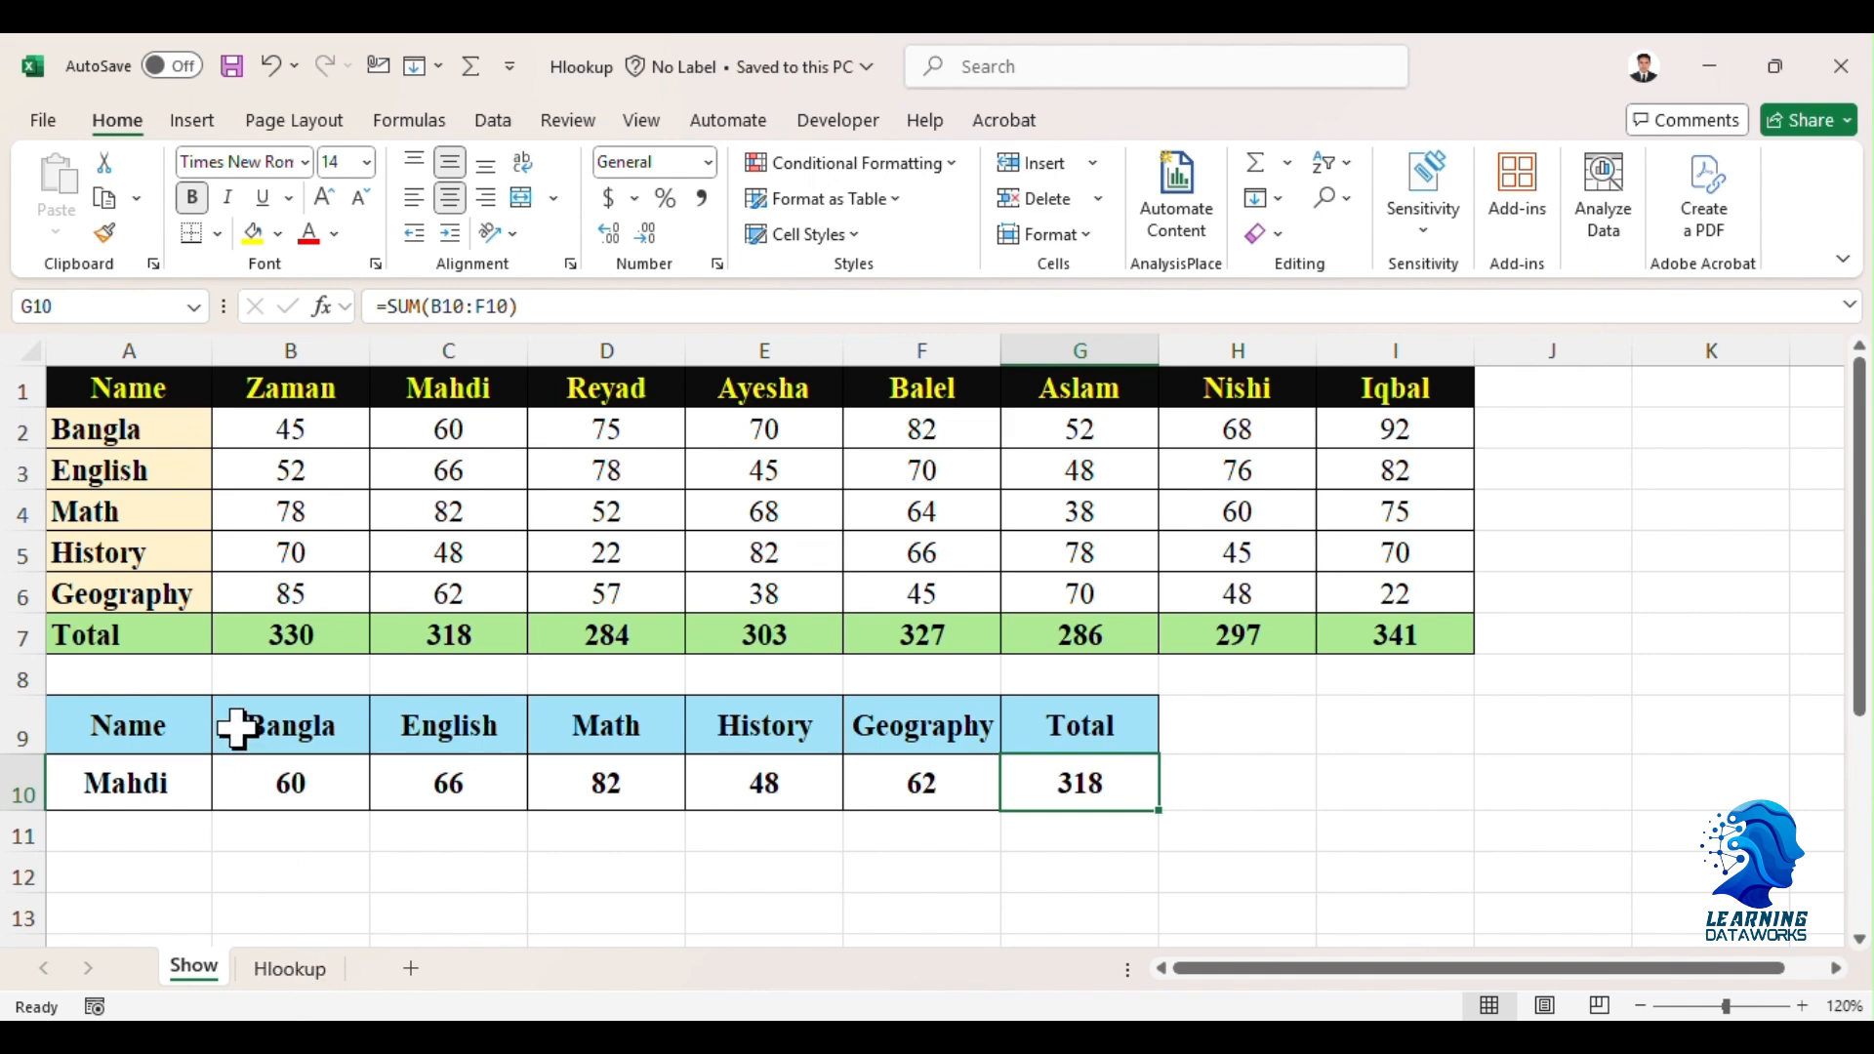
- On the Hlookup sheet, copy the labels in A1:A7 and paste them transposed as values into row 10 starting at A10
click(291, 970)
click(373, 802)
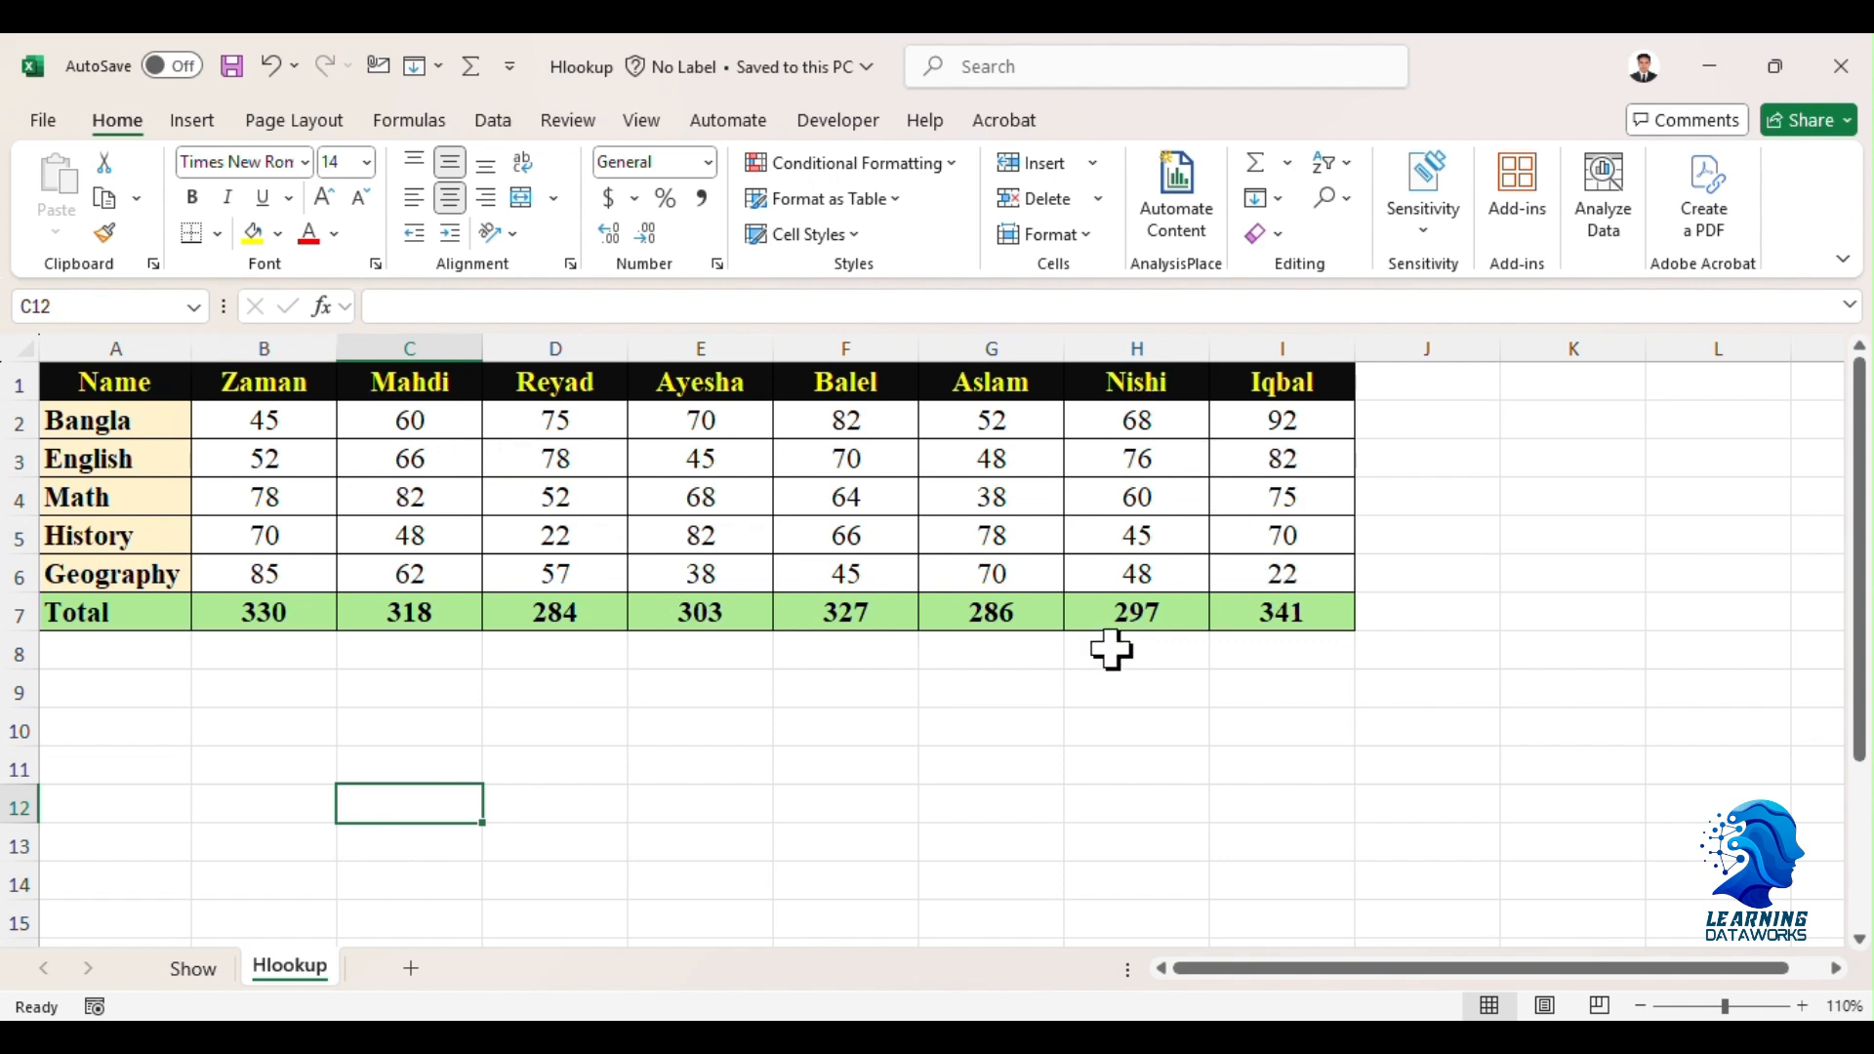
click(588, 724)
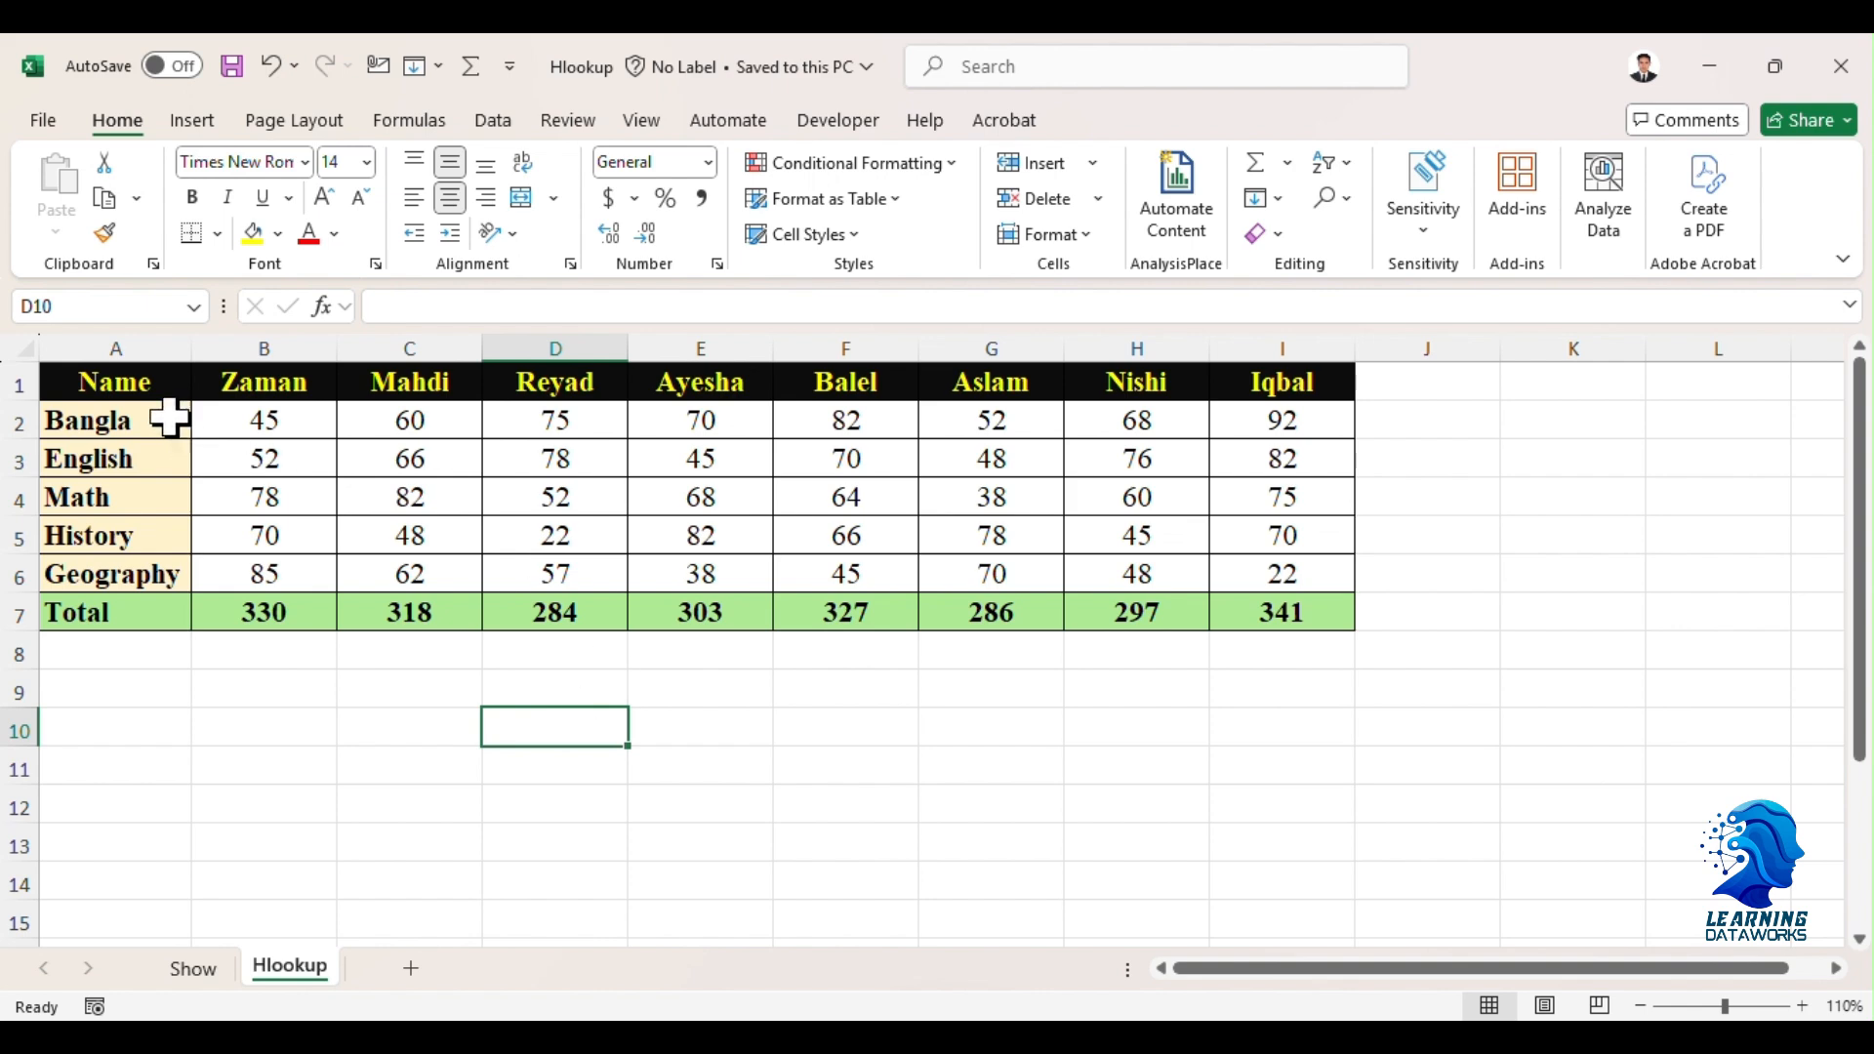
click(138, 384)
drag(137, 383, 119, 602)
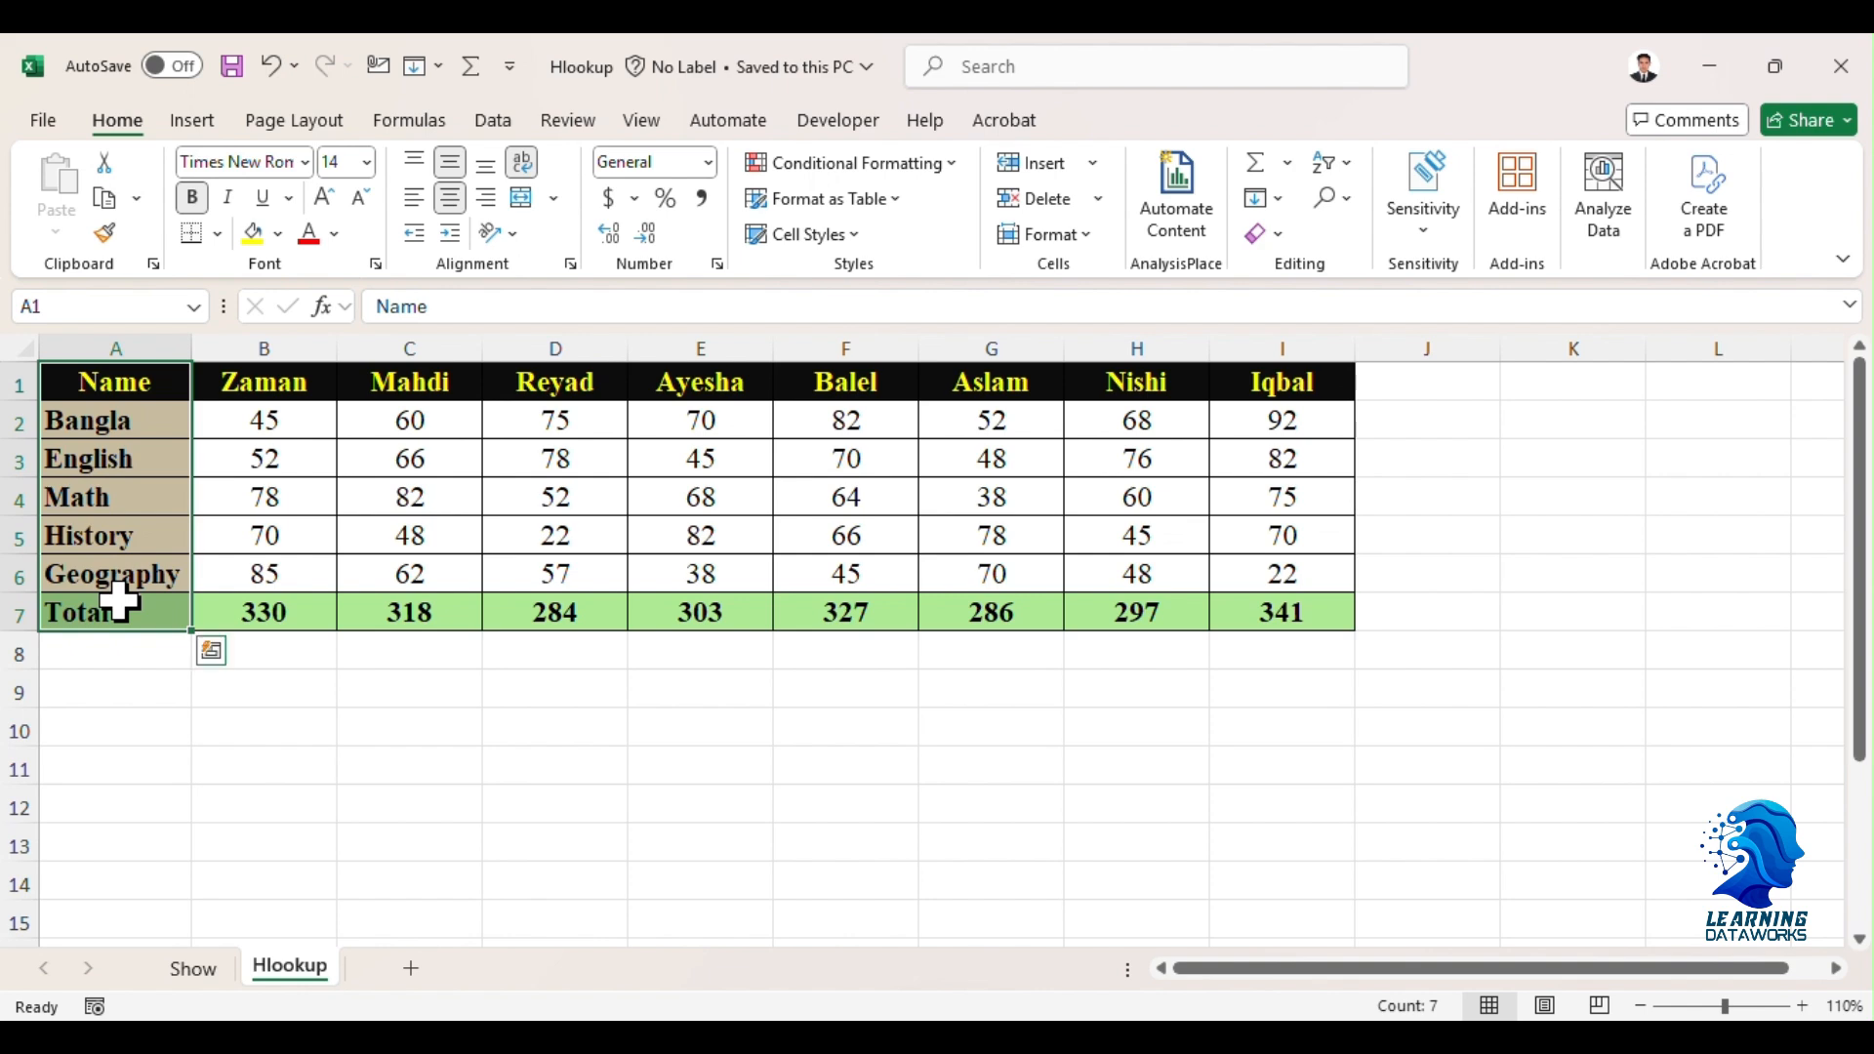
key(ctrl+c)
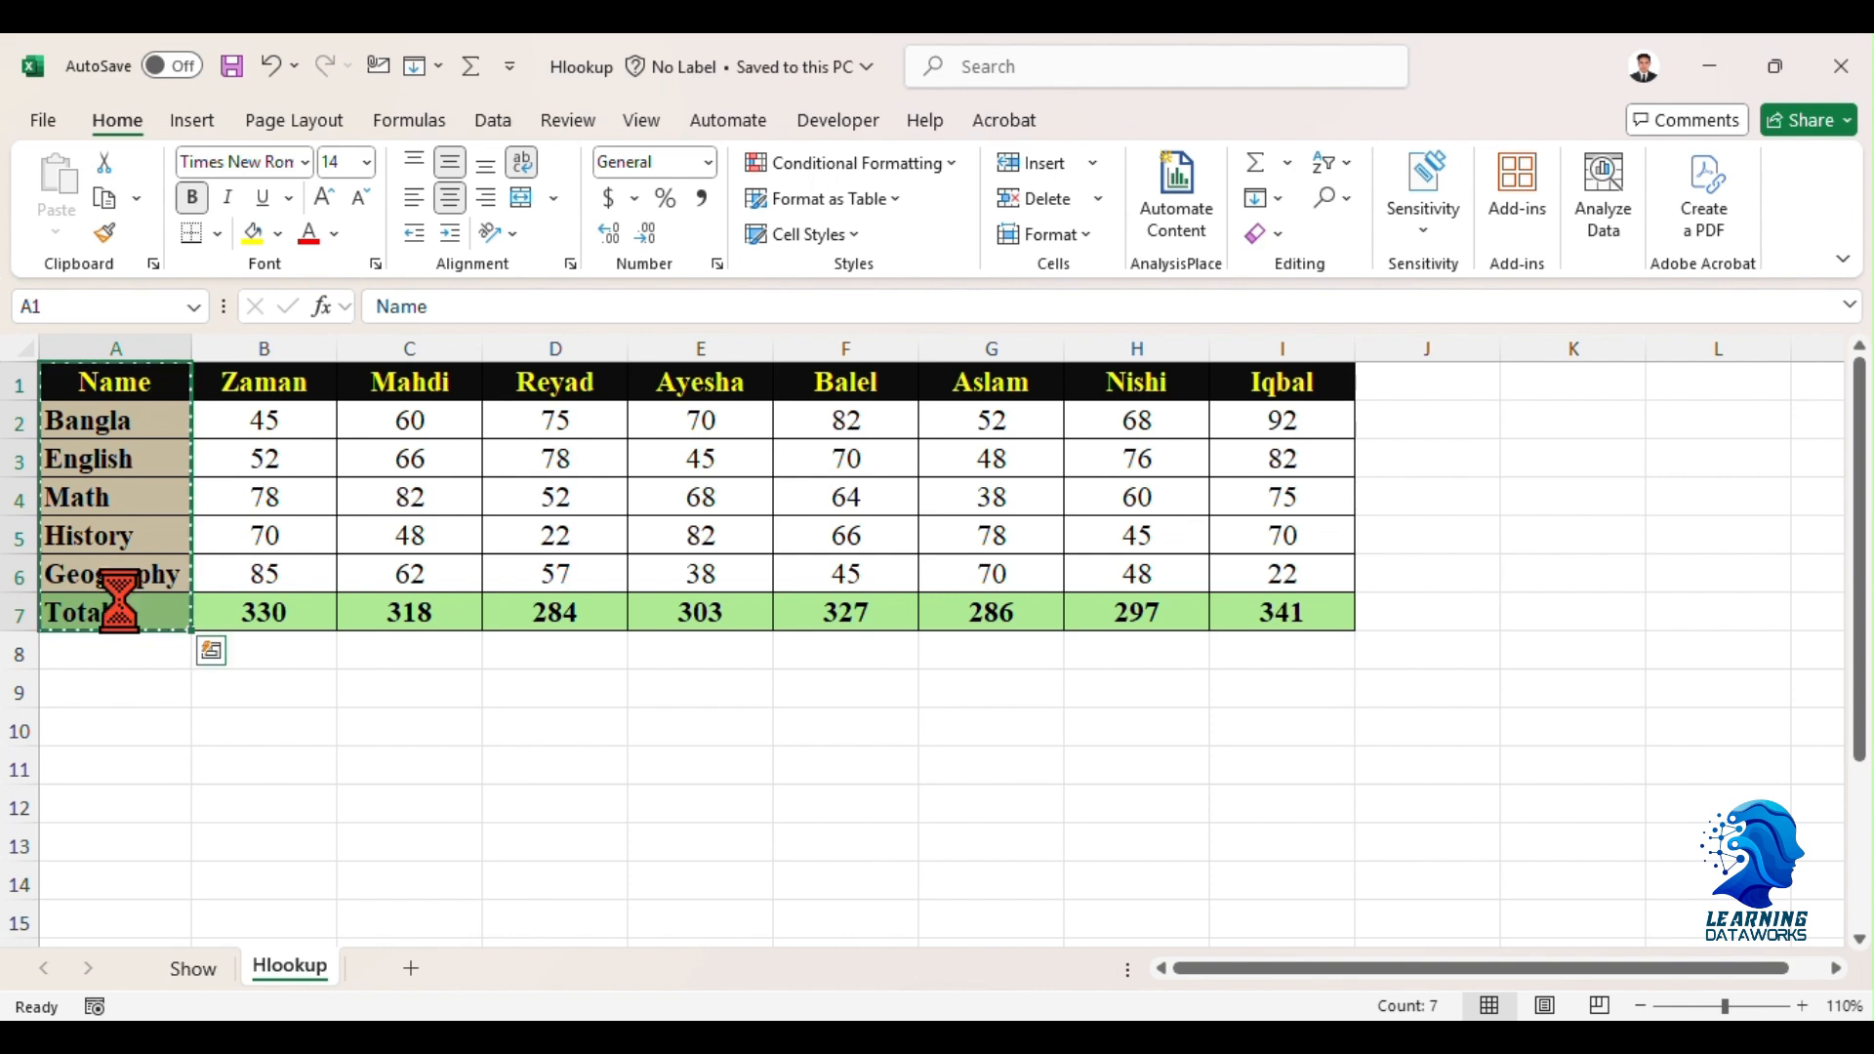
click(109, 724)
right_click(111, 727)
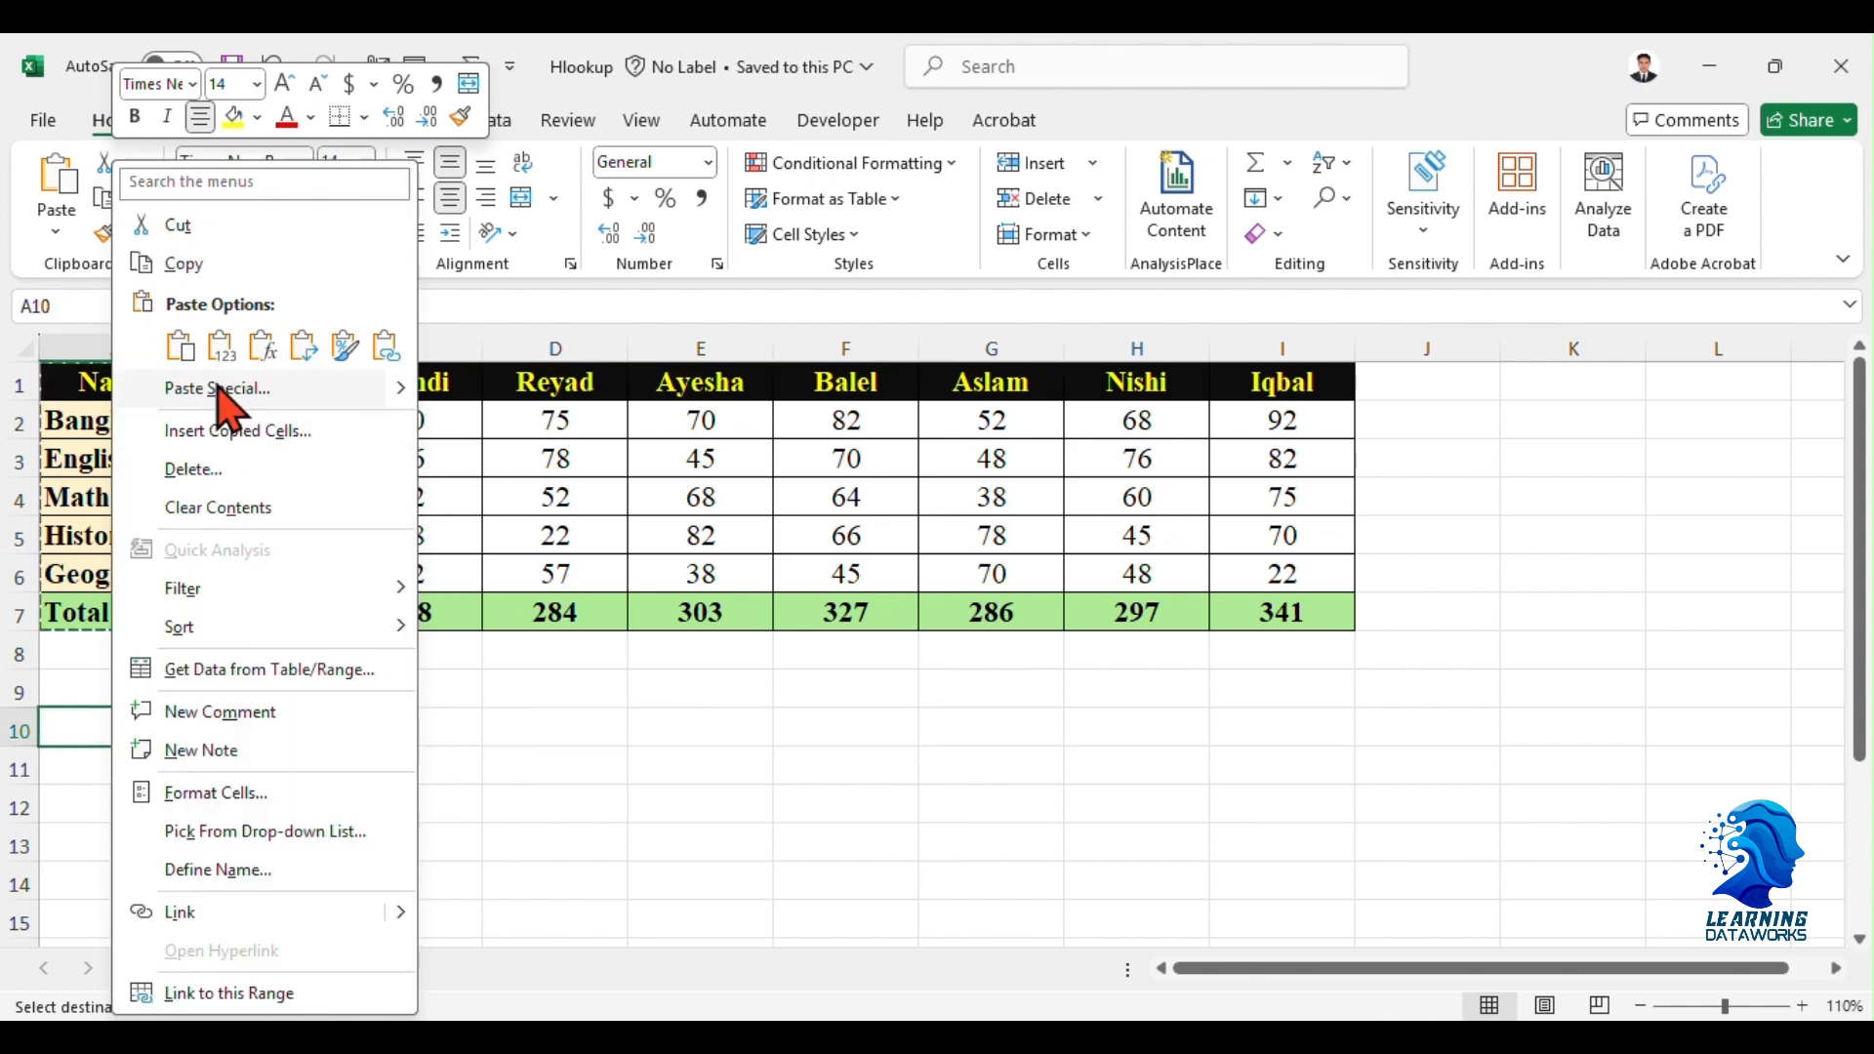
click(223, 390)
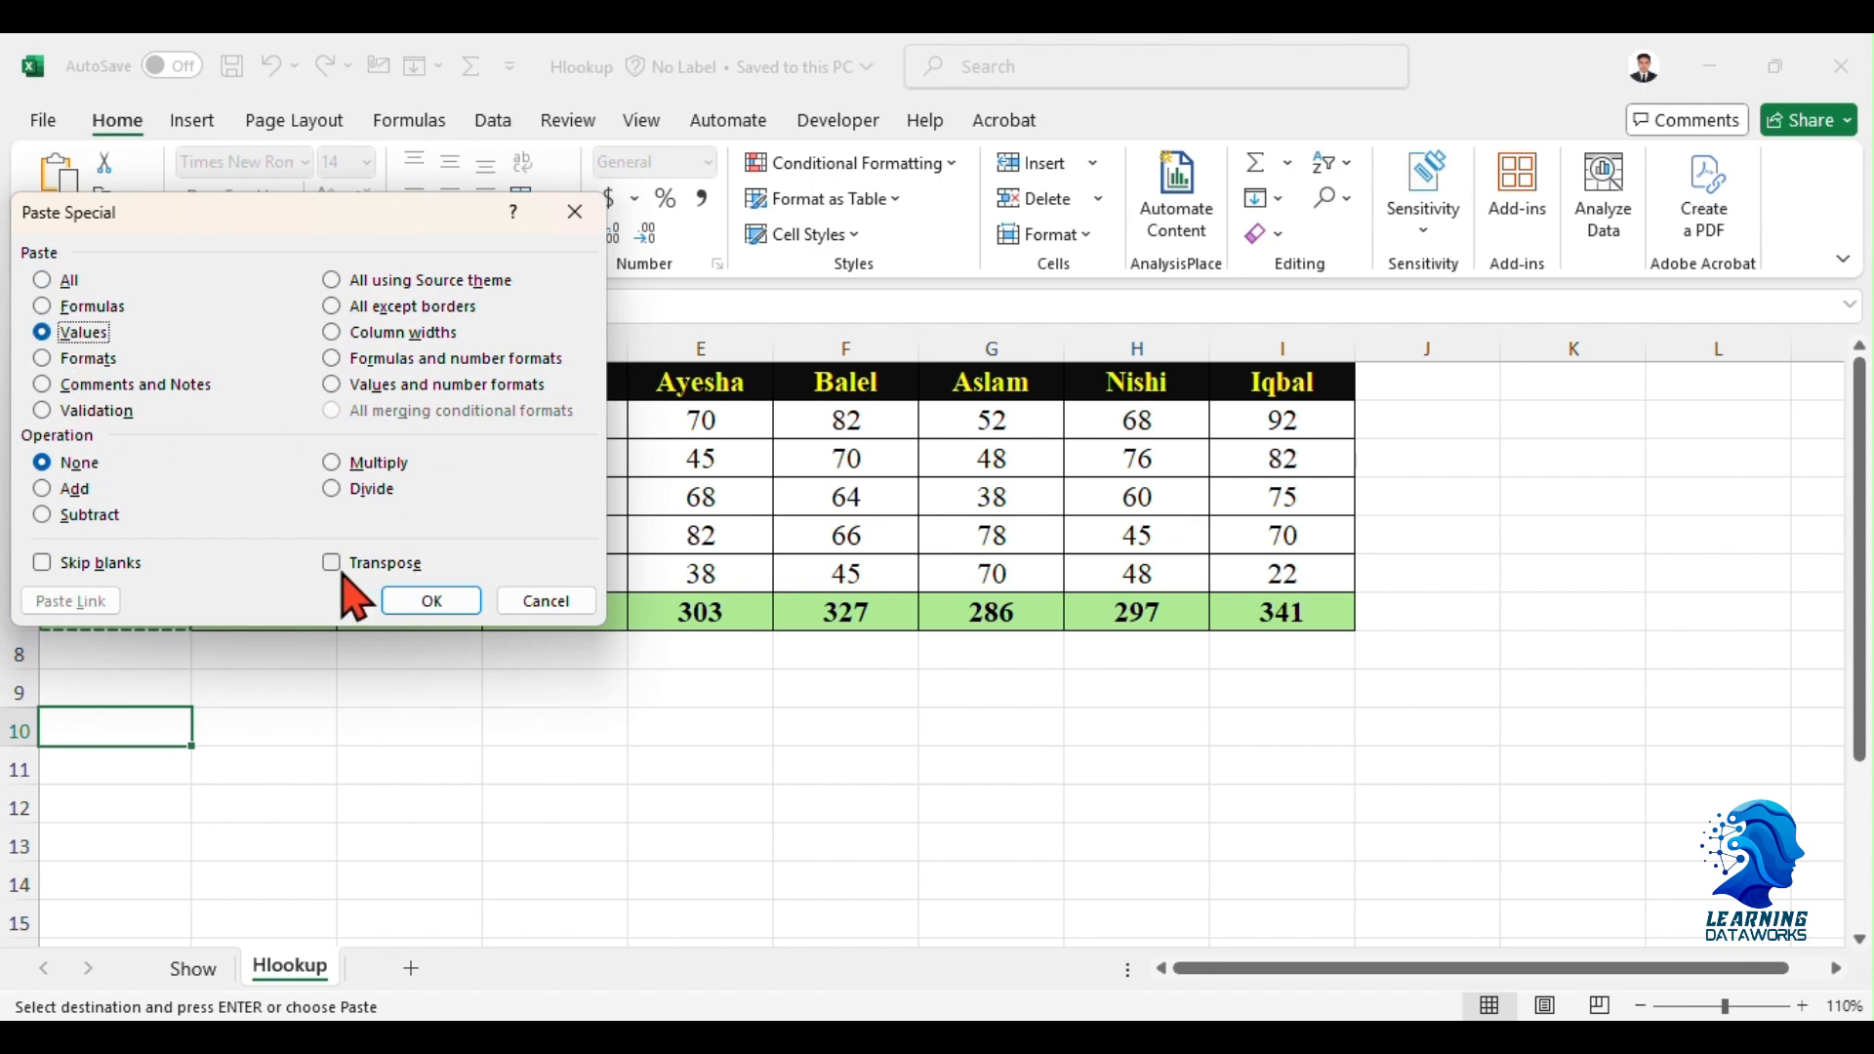
click(444, 603)
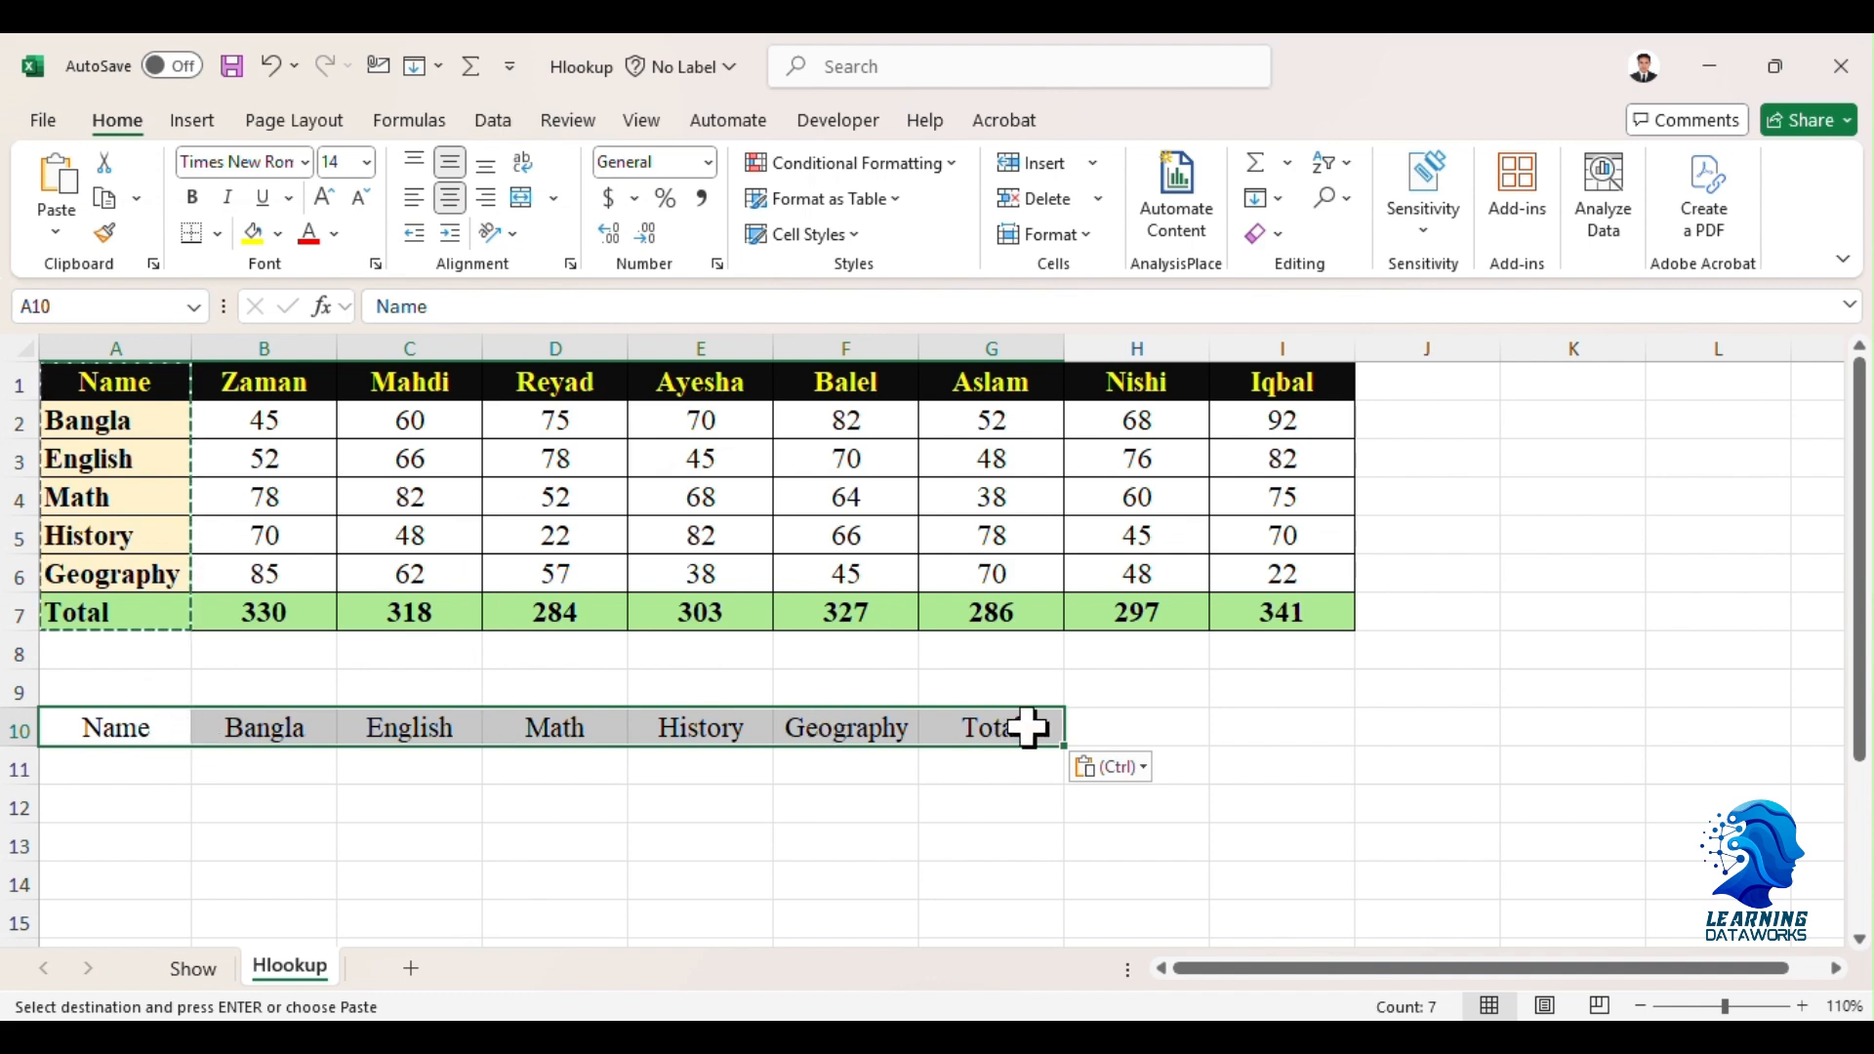
- Try out the name drop-down in A10 of the Show sheet by picking two different students
click(224, 395)
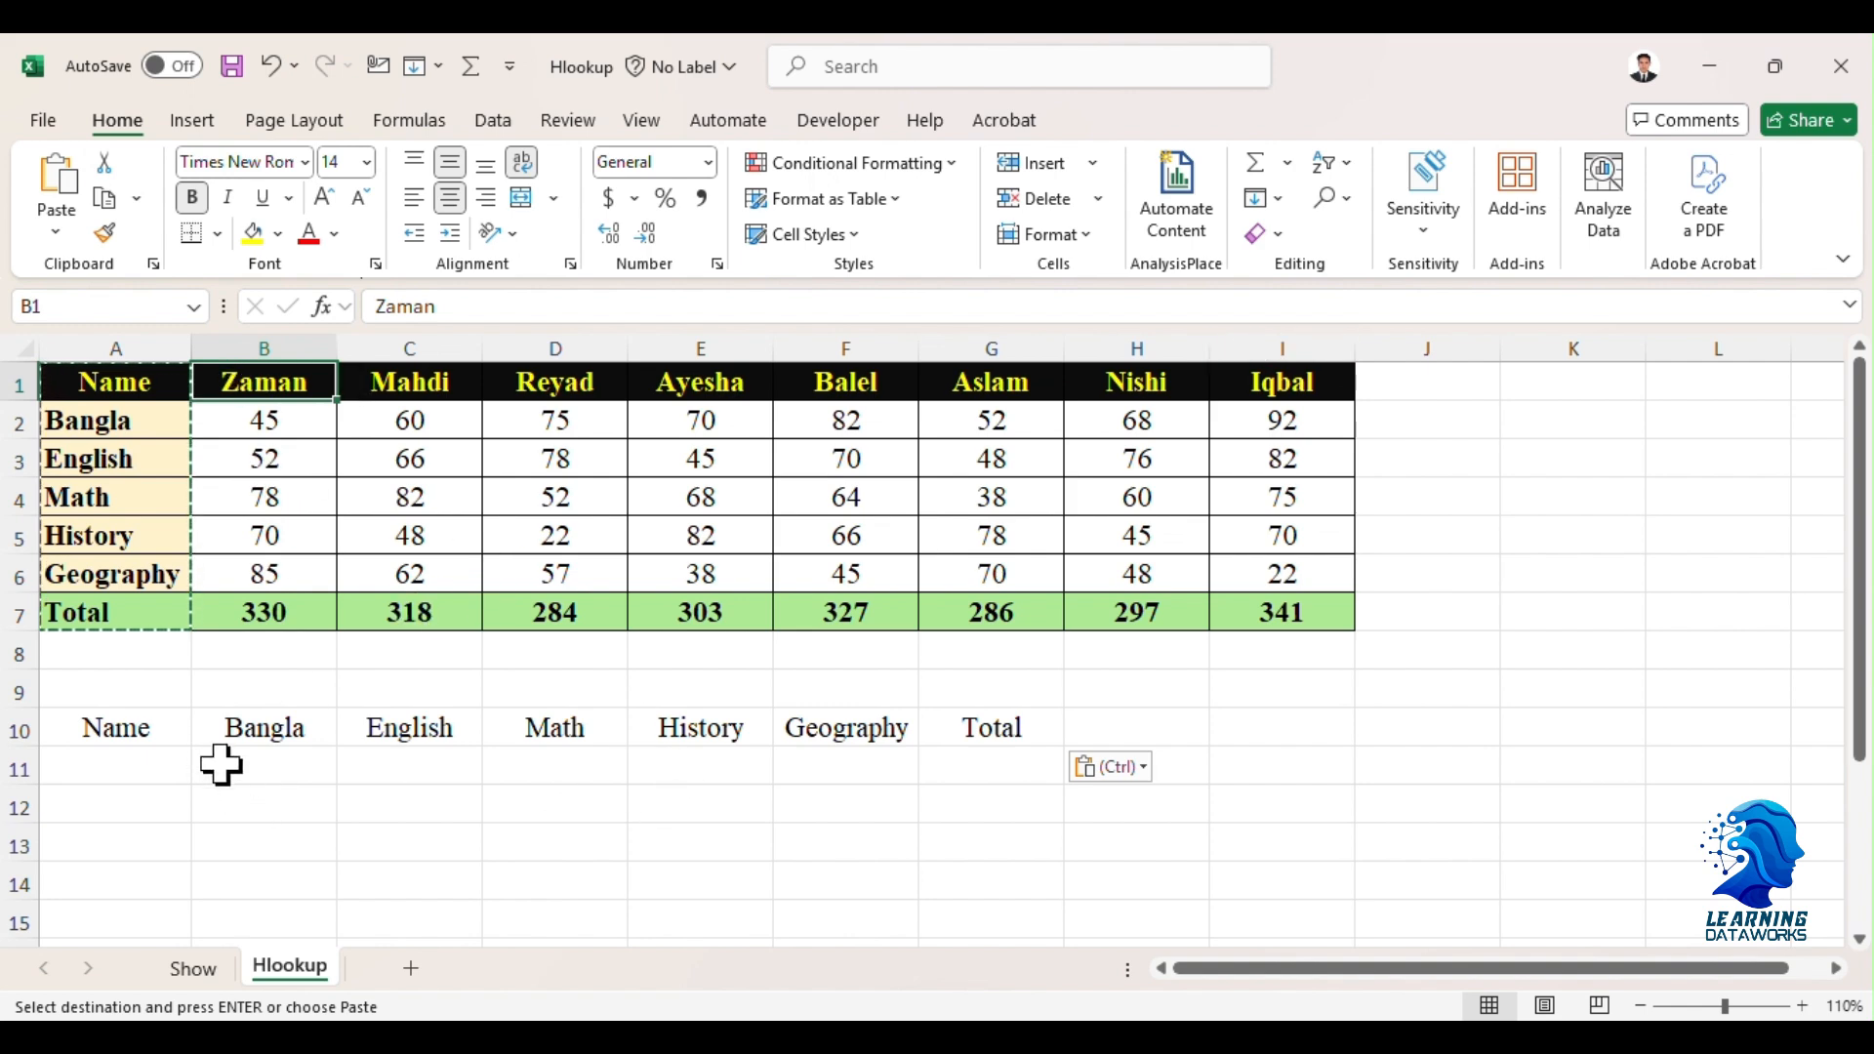
click(200, 970)
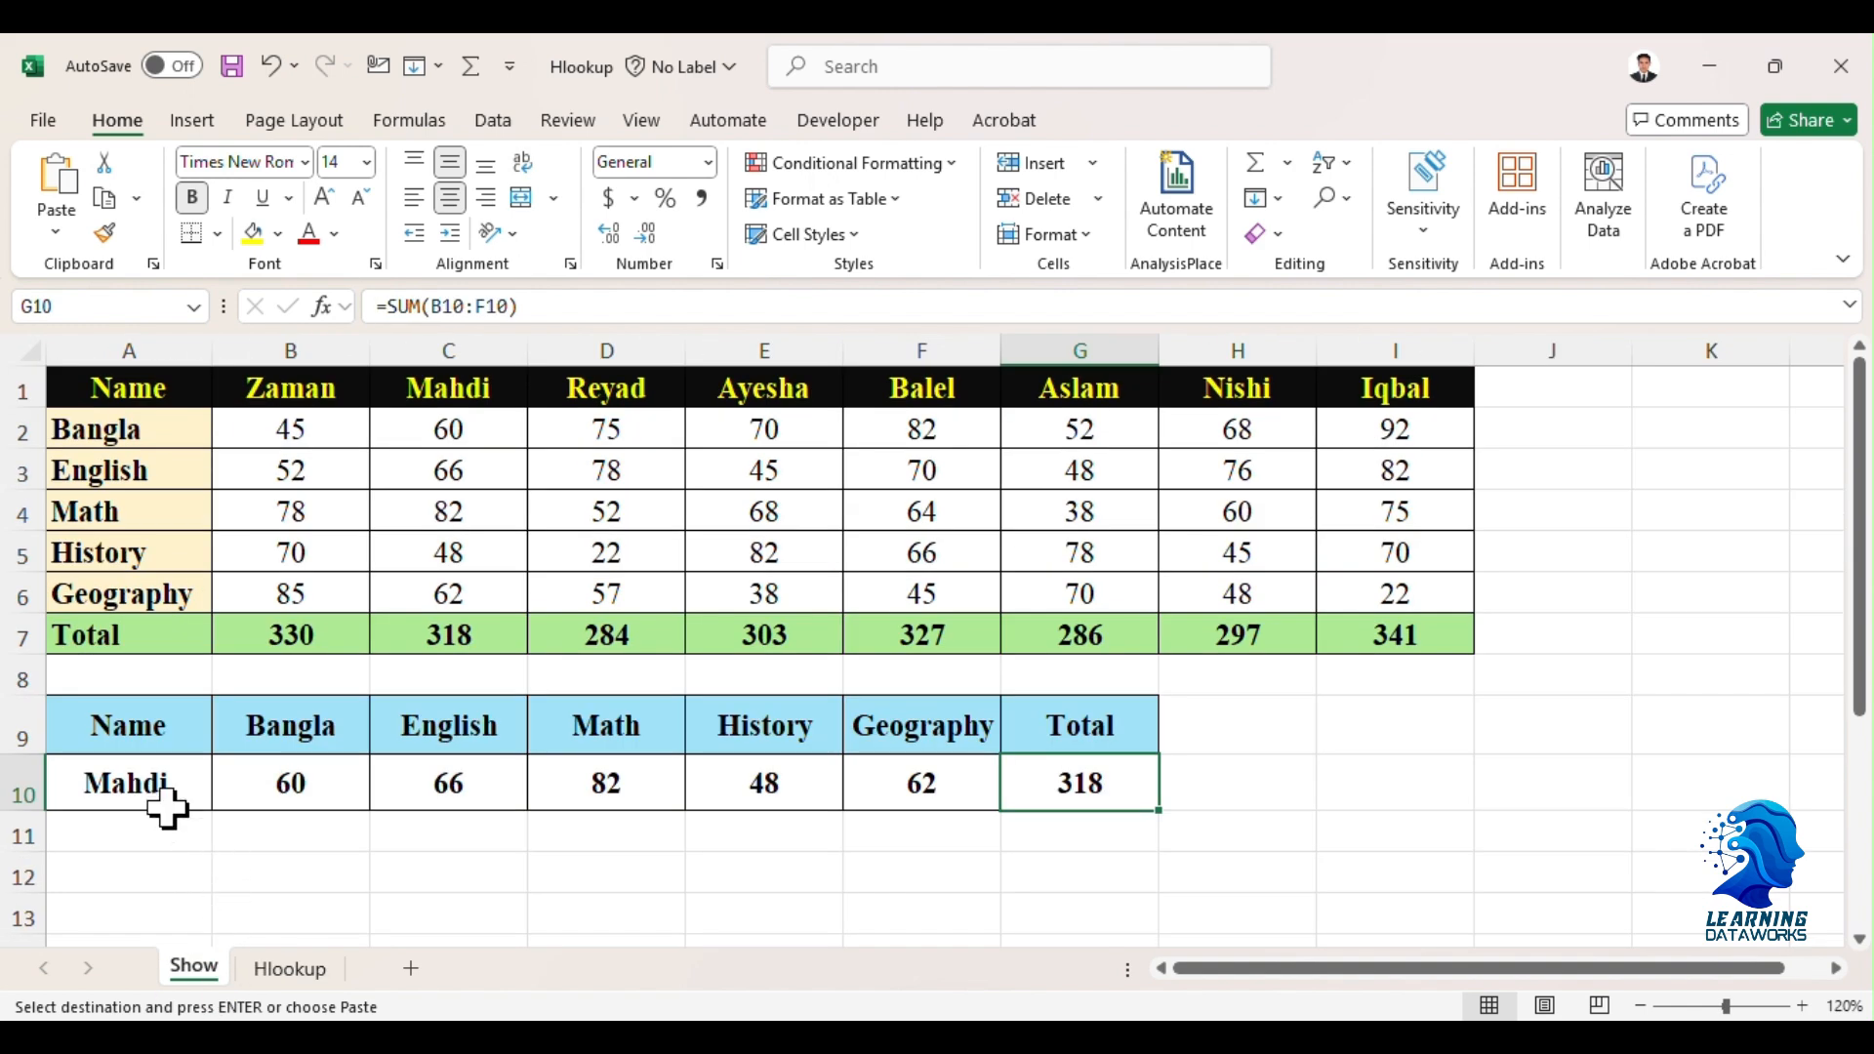
click(193, 781)
click(225, 796)
click(125, 894)
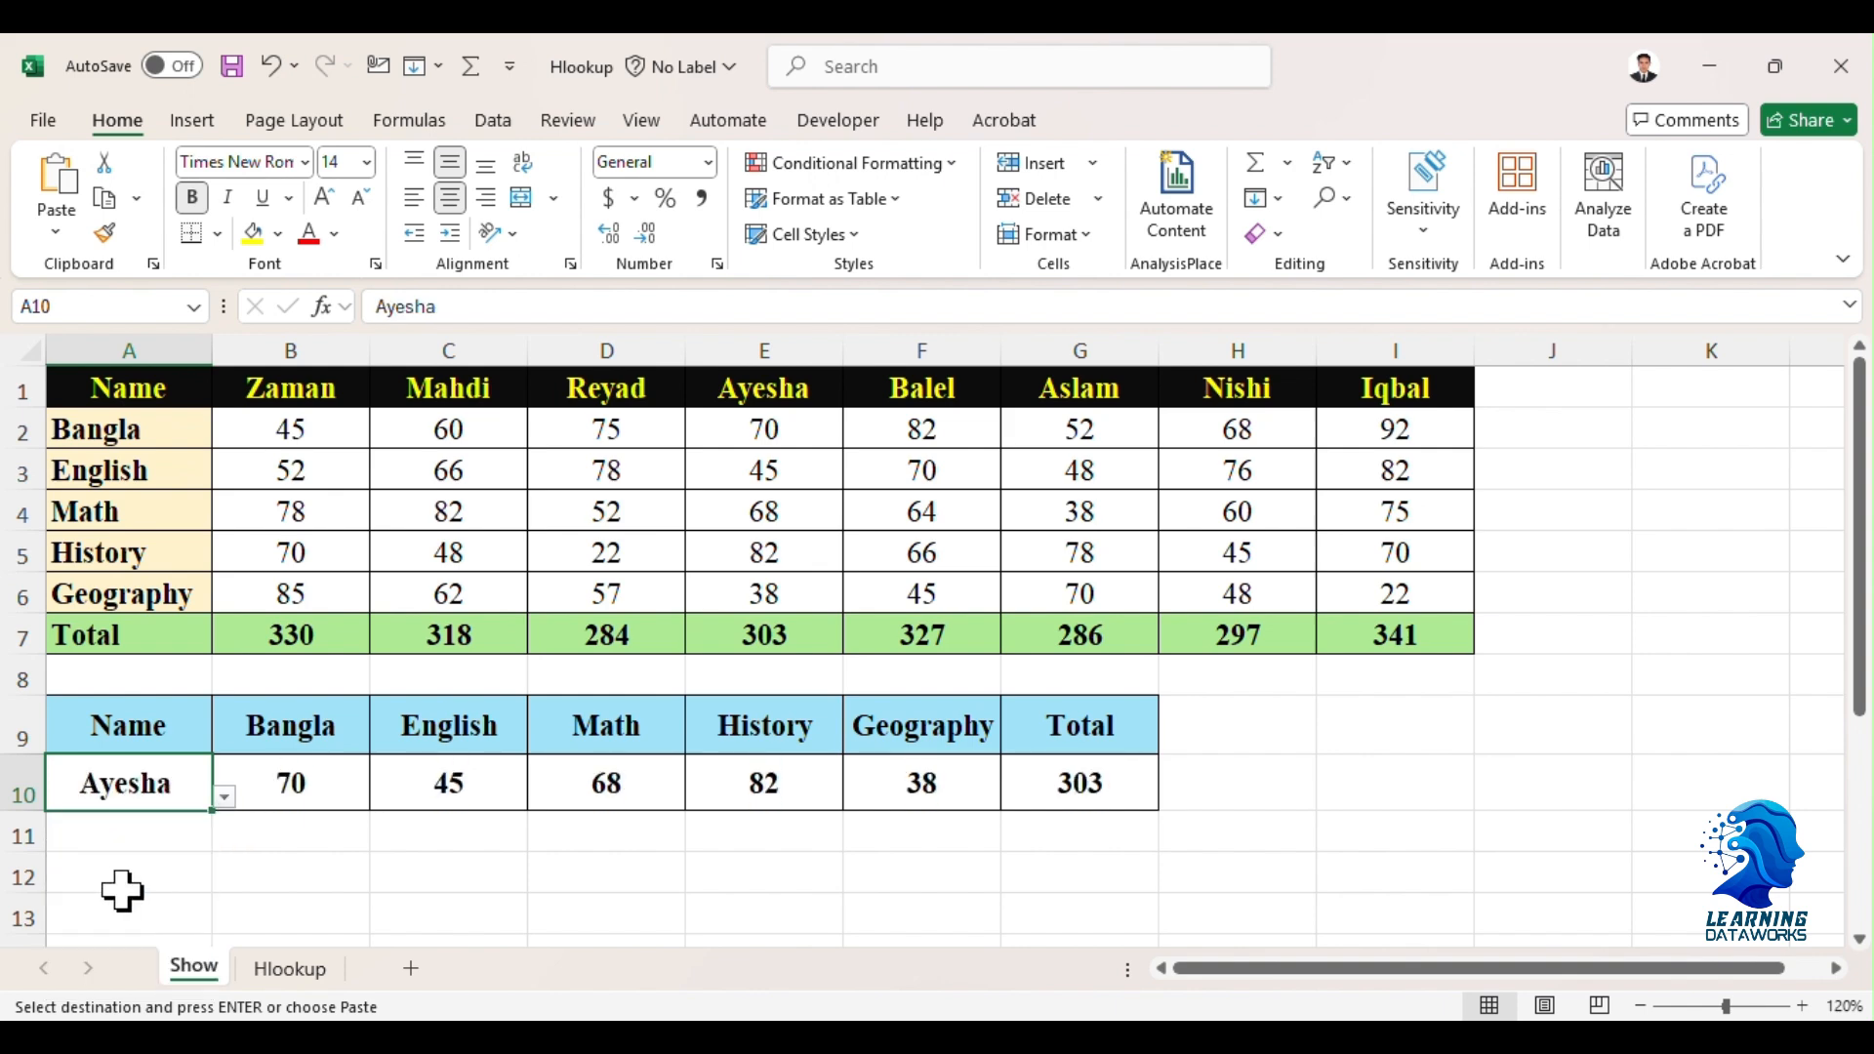
click(225, 798)
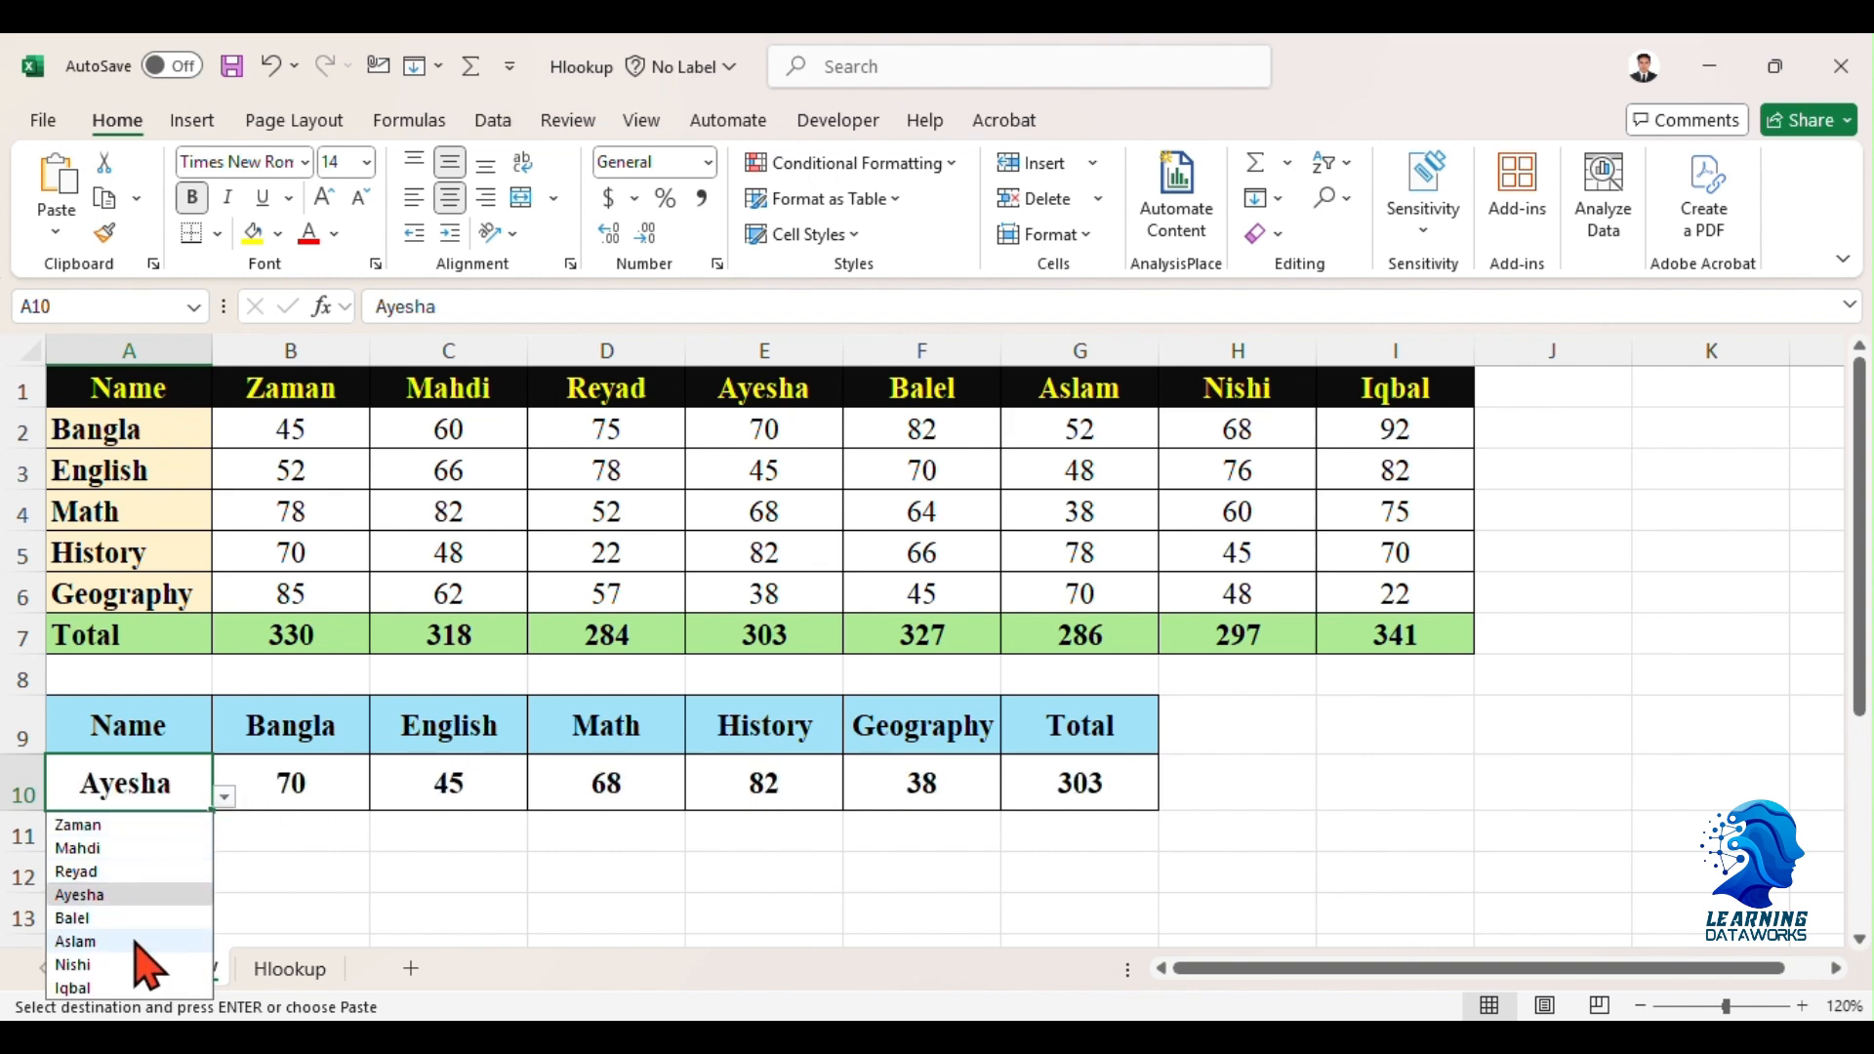
click(125, 935)
- On the Hlookup sheet, add List data validation to A11 with the source =$B$1:$I$1
click(289, 969)
click(134, 768)
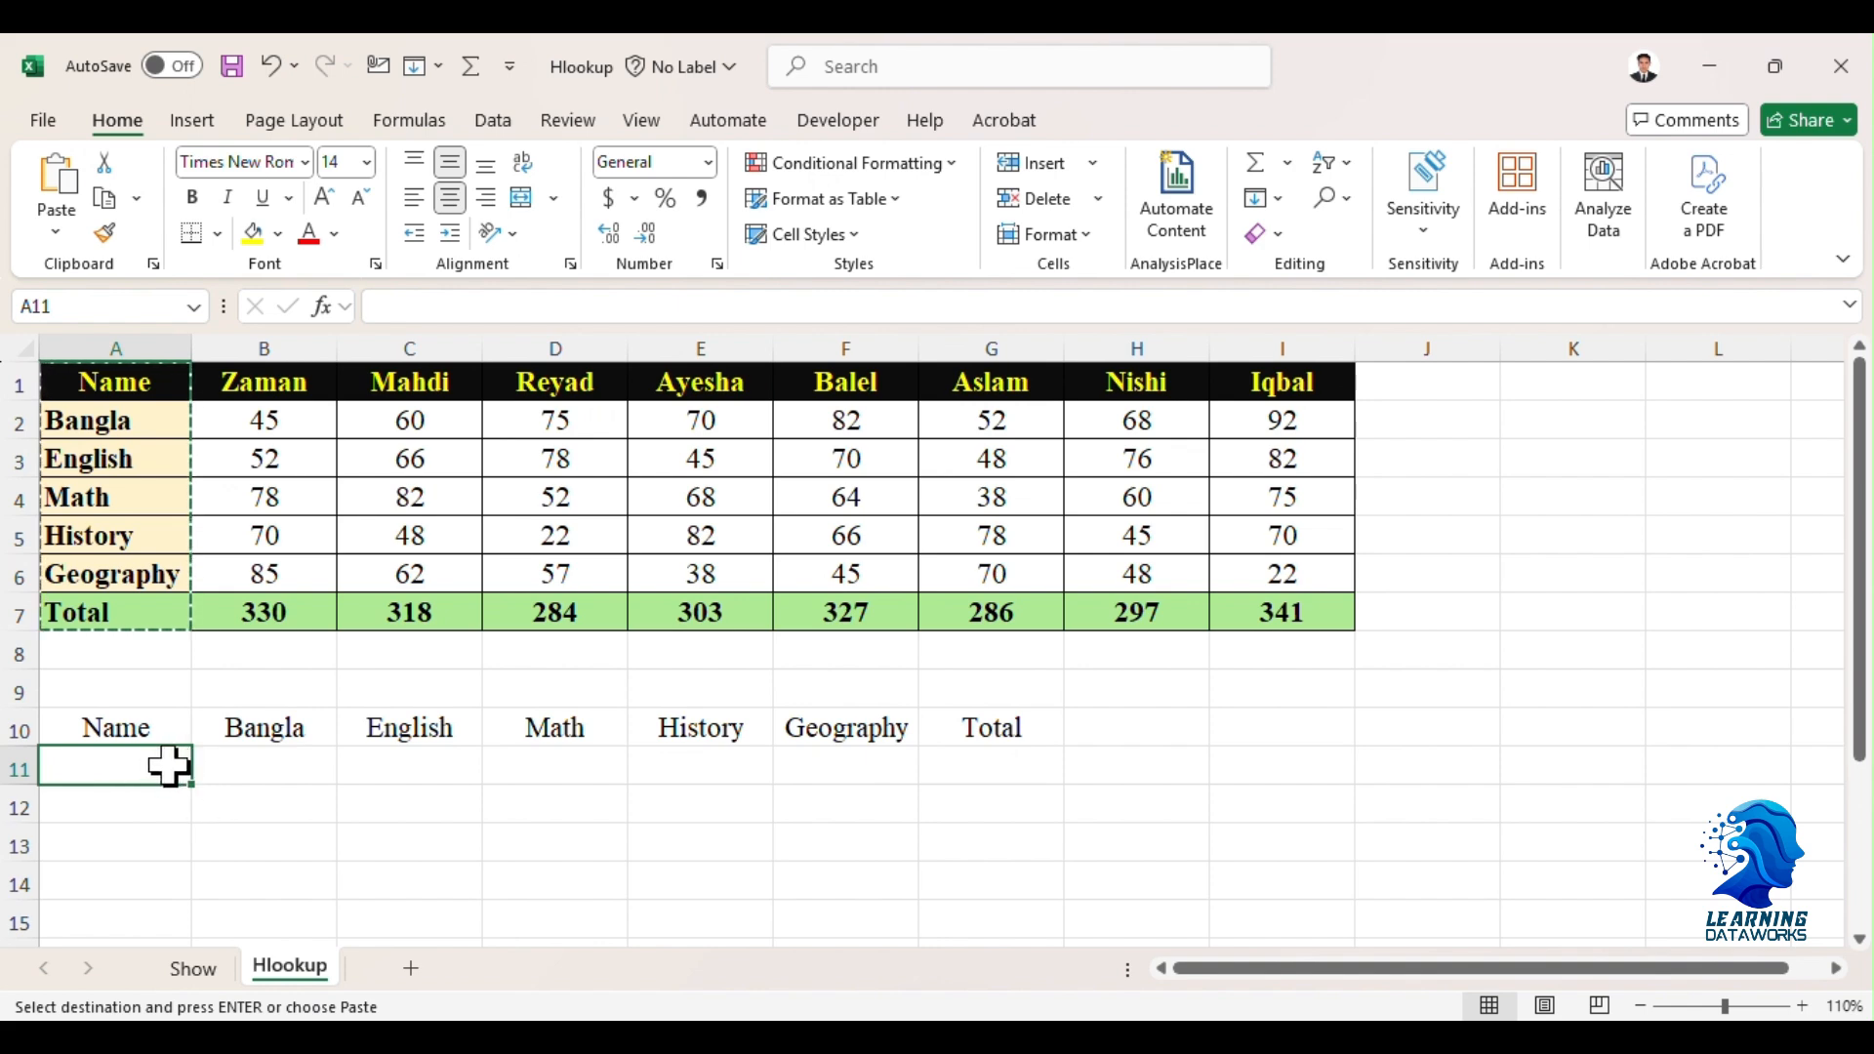
click(494, 121)
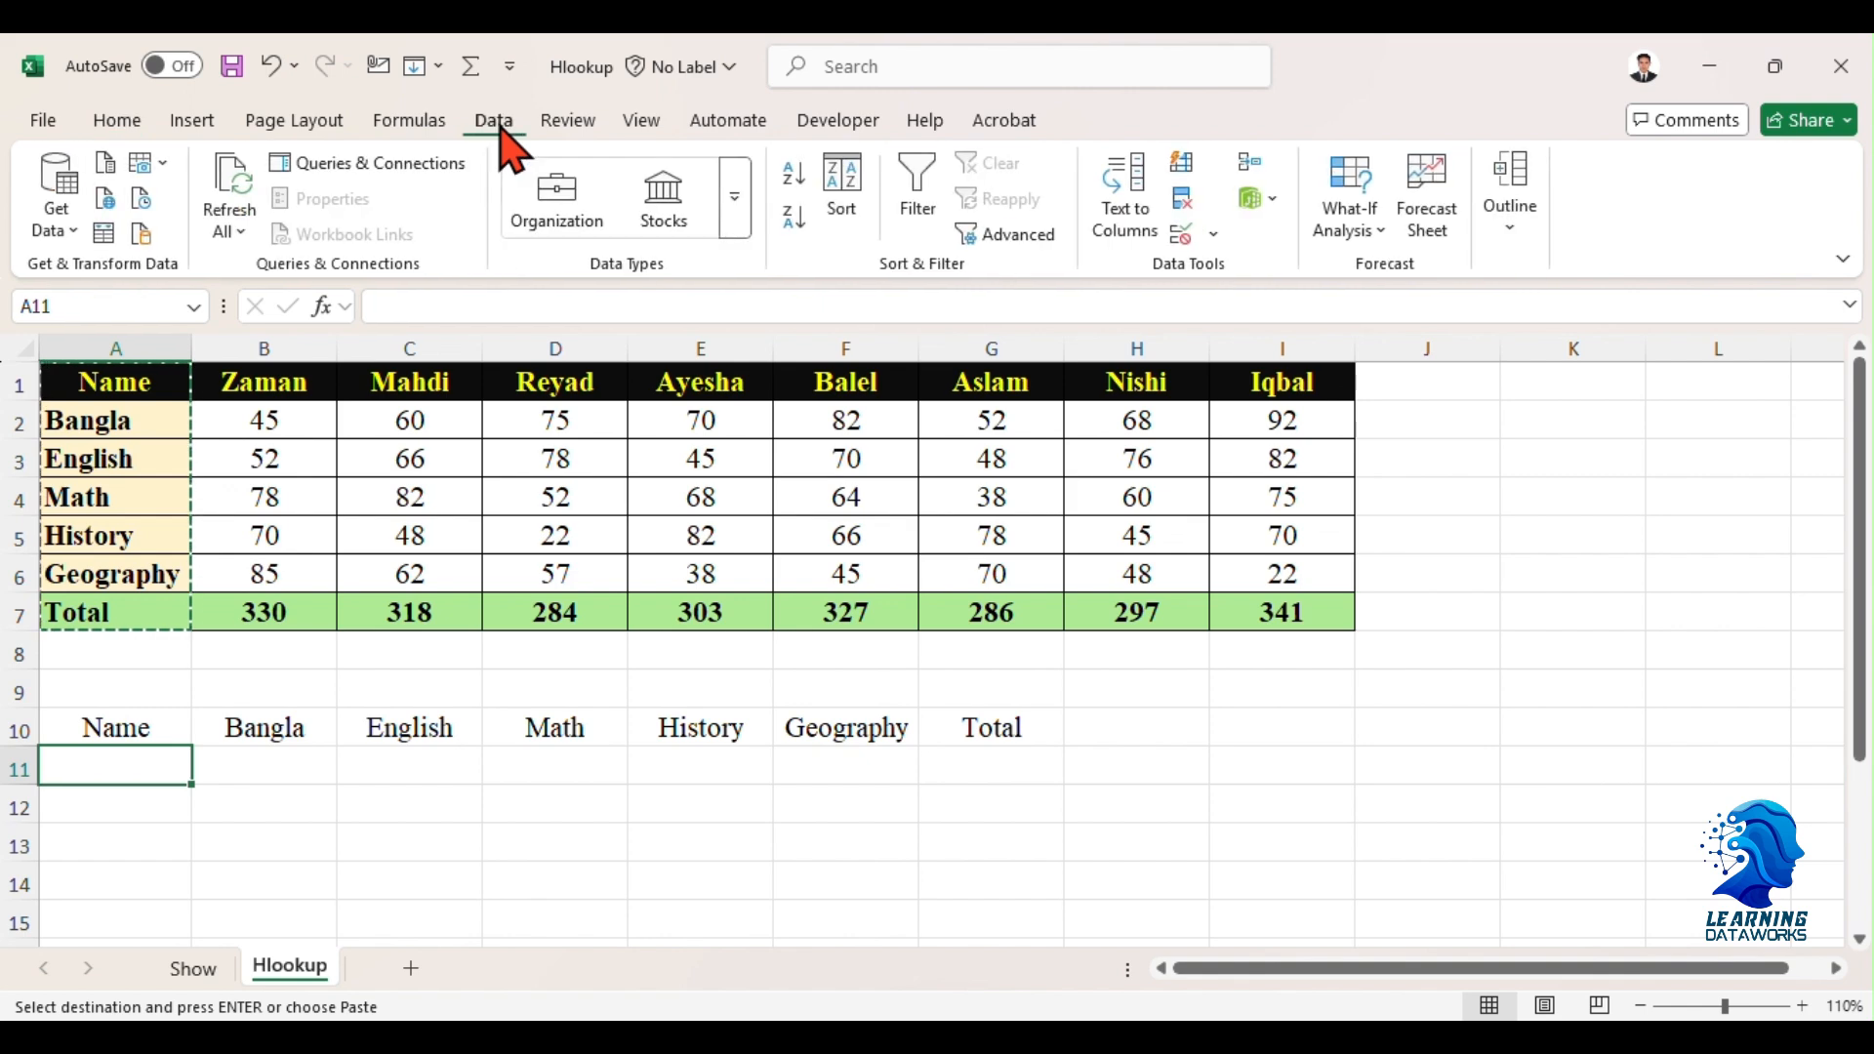
click(1215, 237)
click(1244, 275)
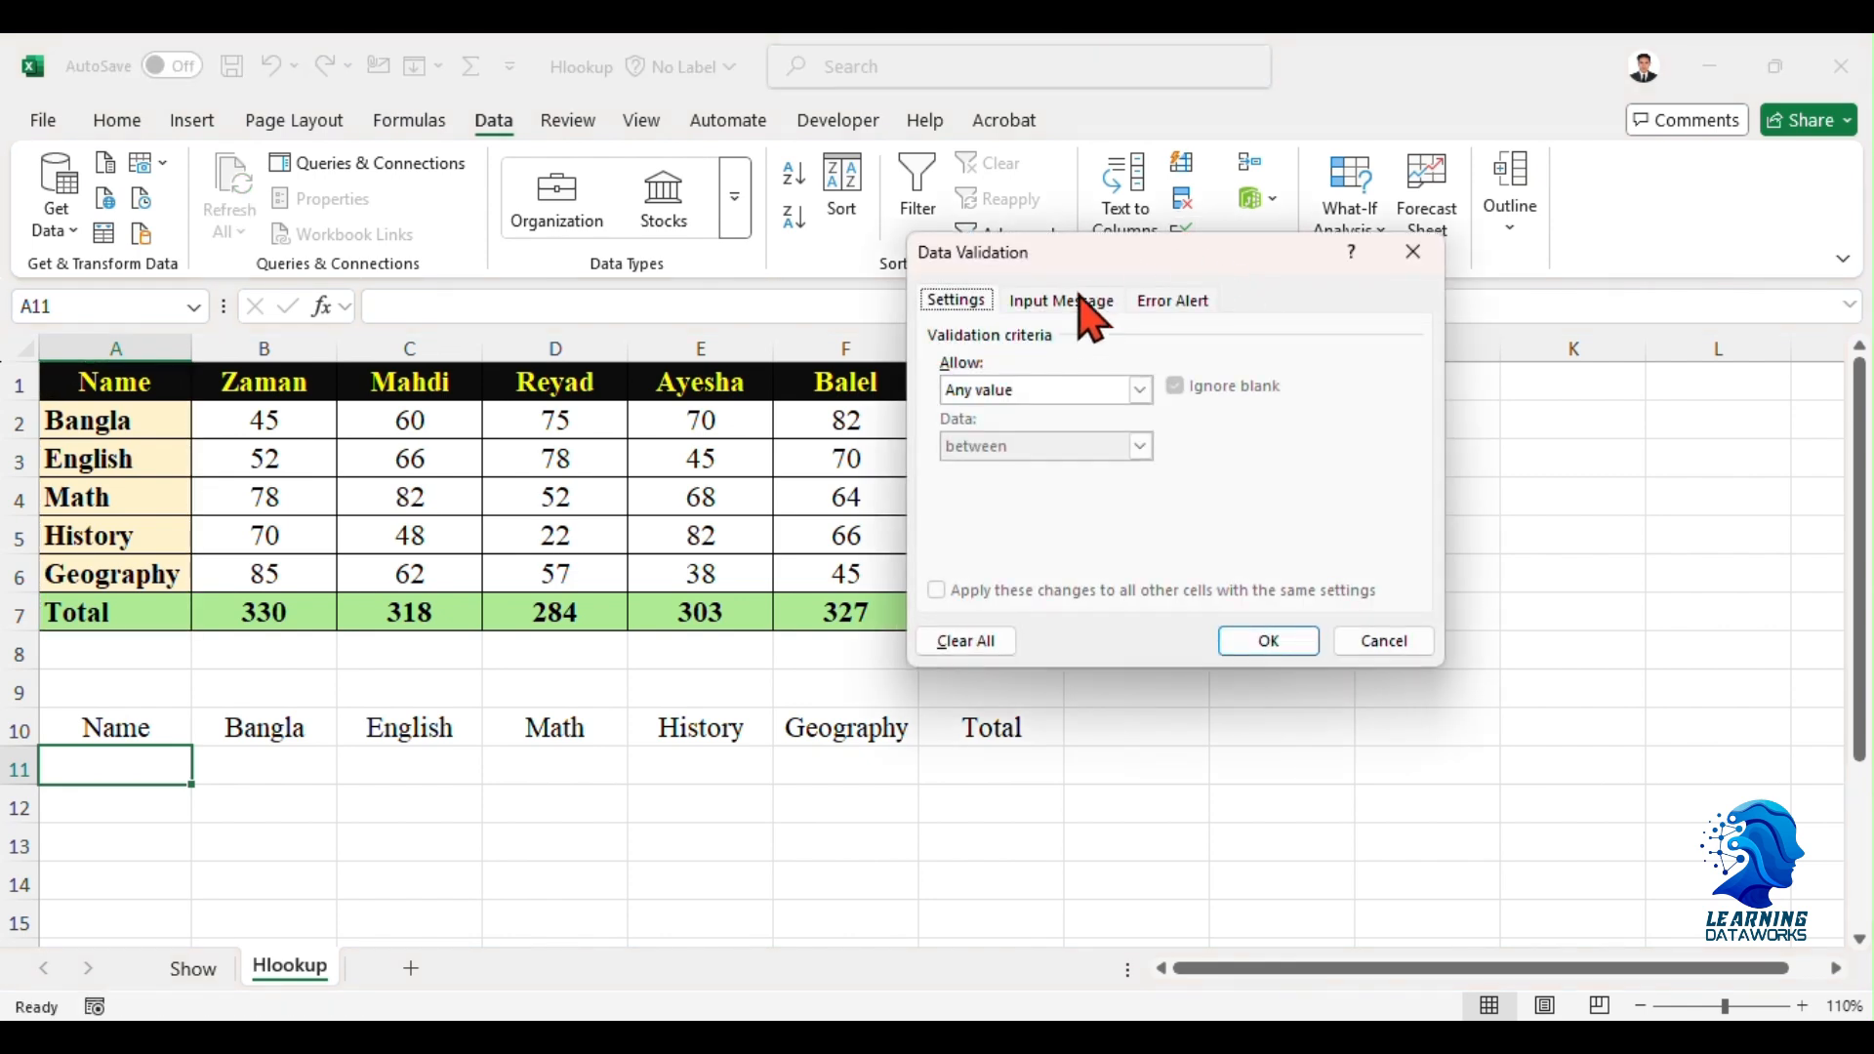
click(1147, 394)
click(1015, 467)
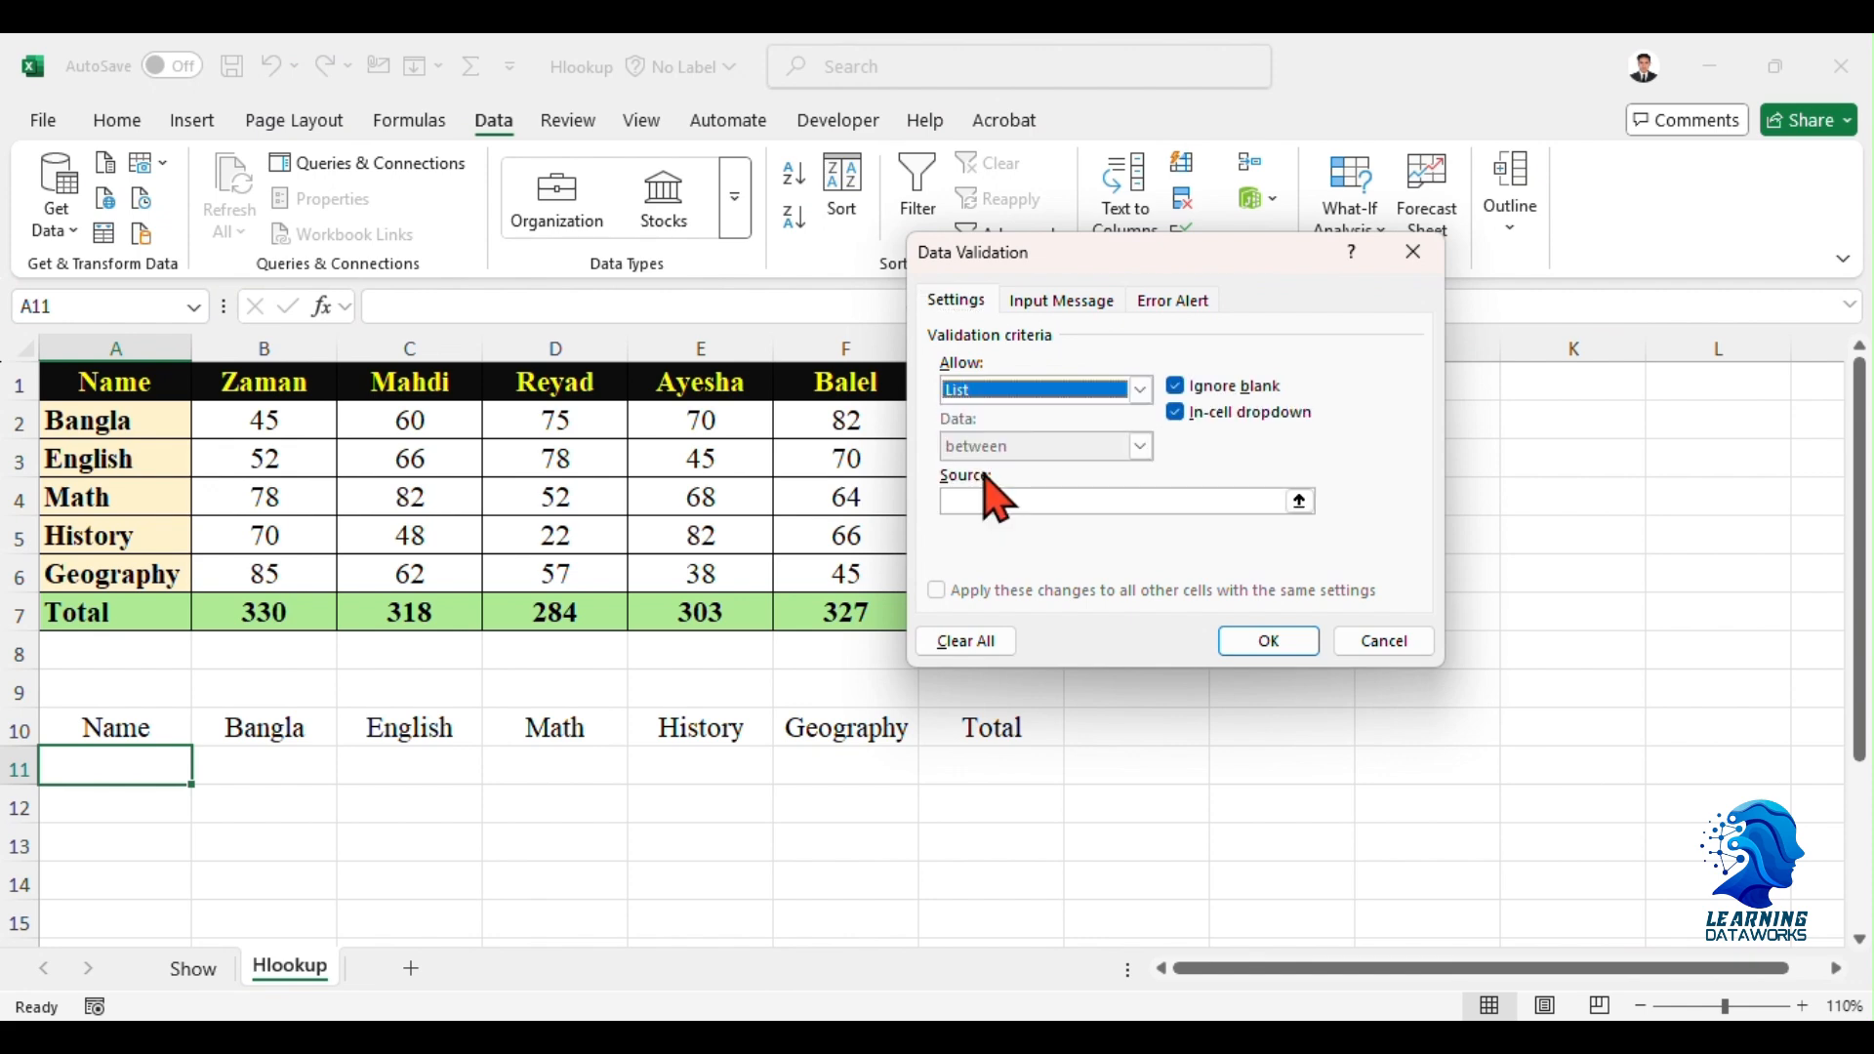
click(1299, 501)
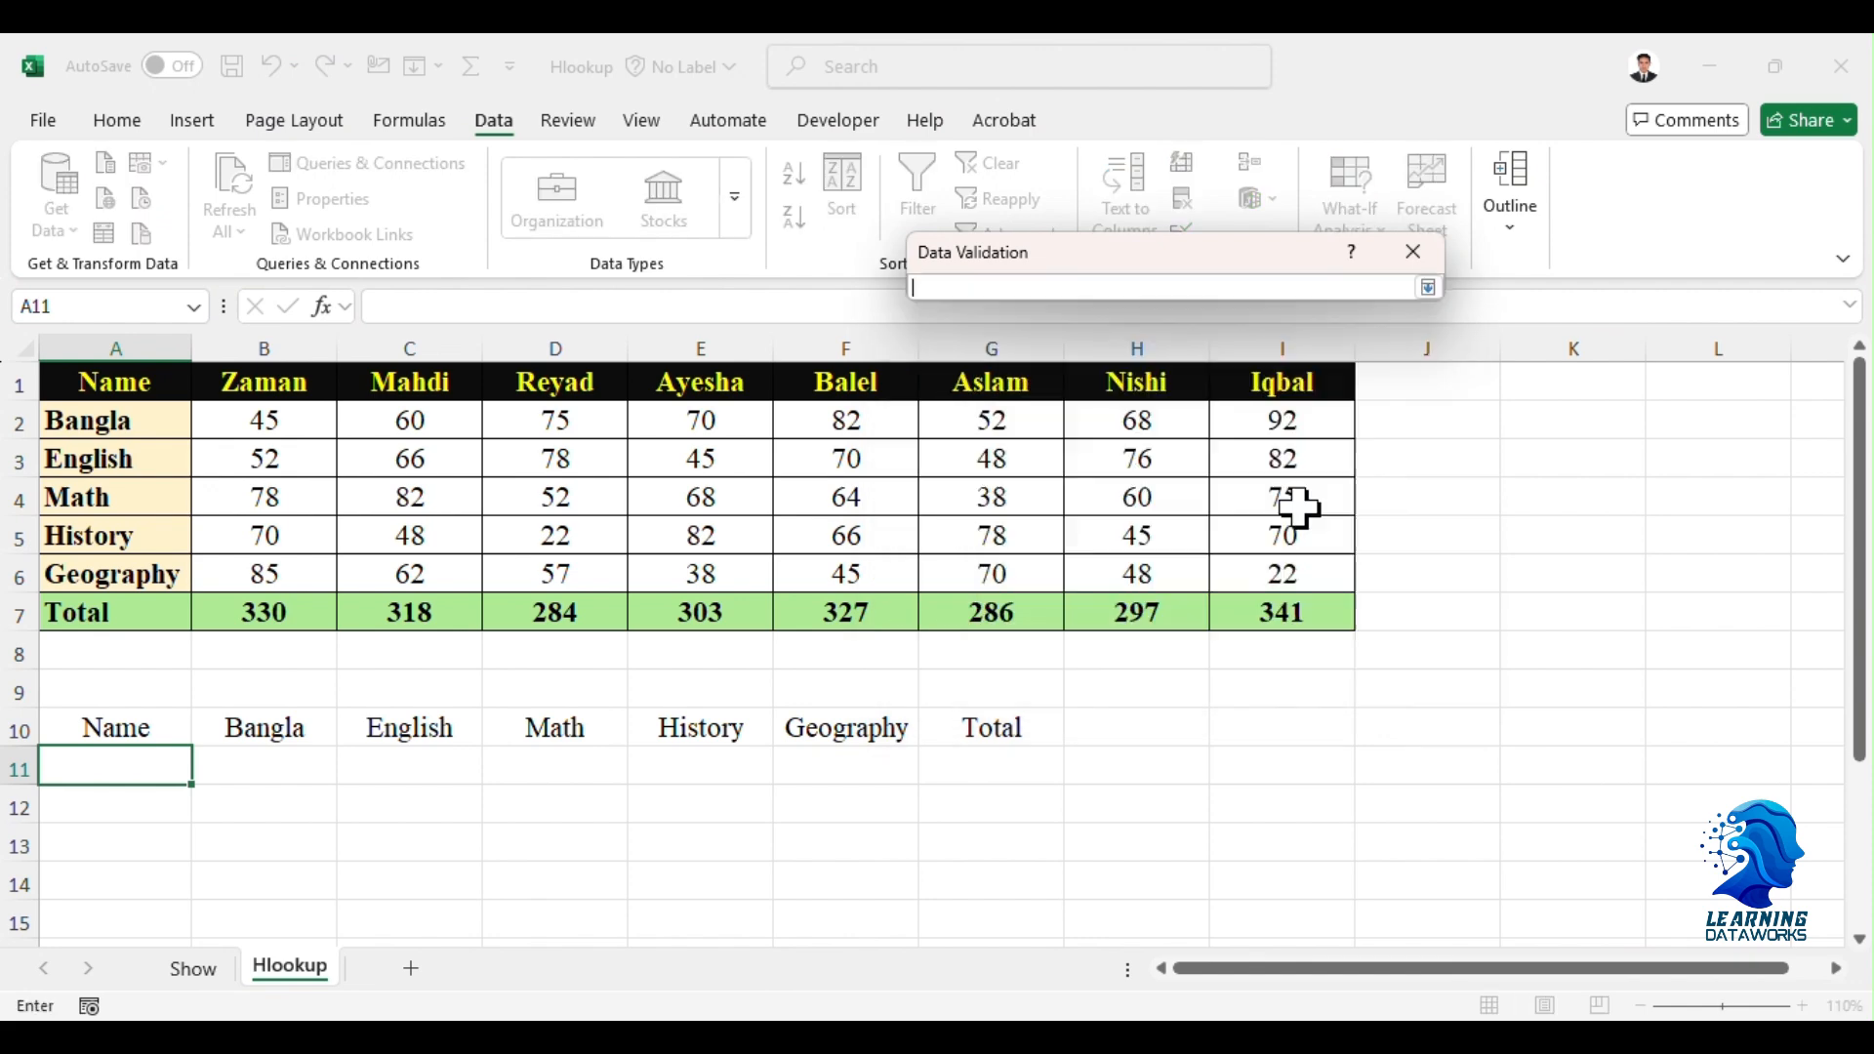
drag(205, 381, 1309, 384)
click(1431, 288)
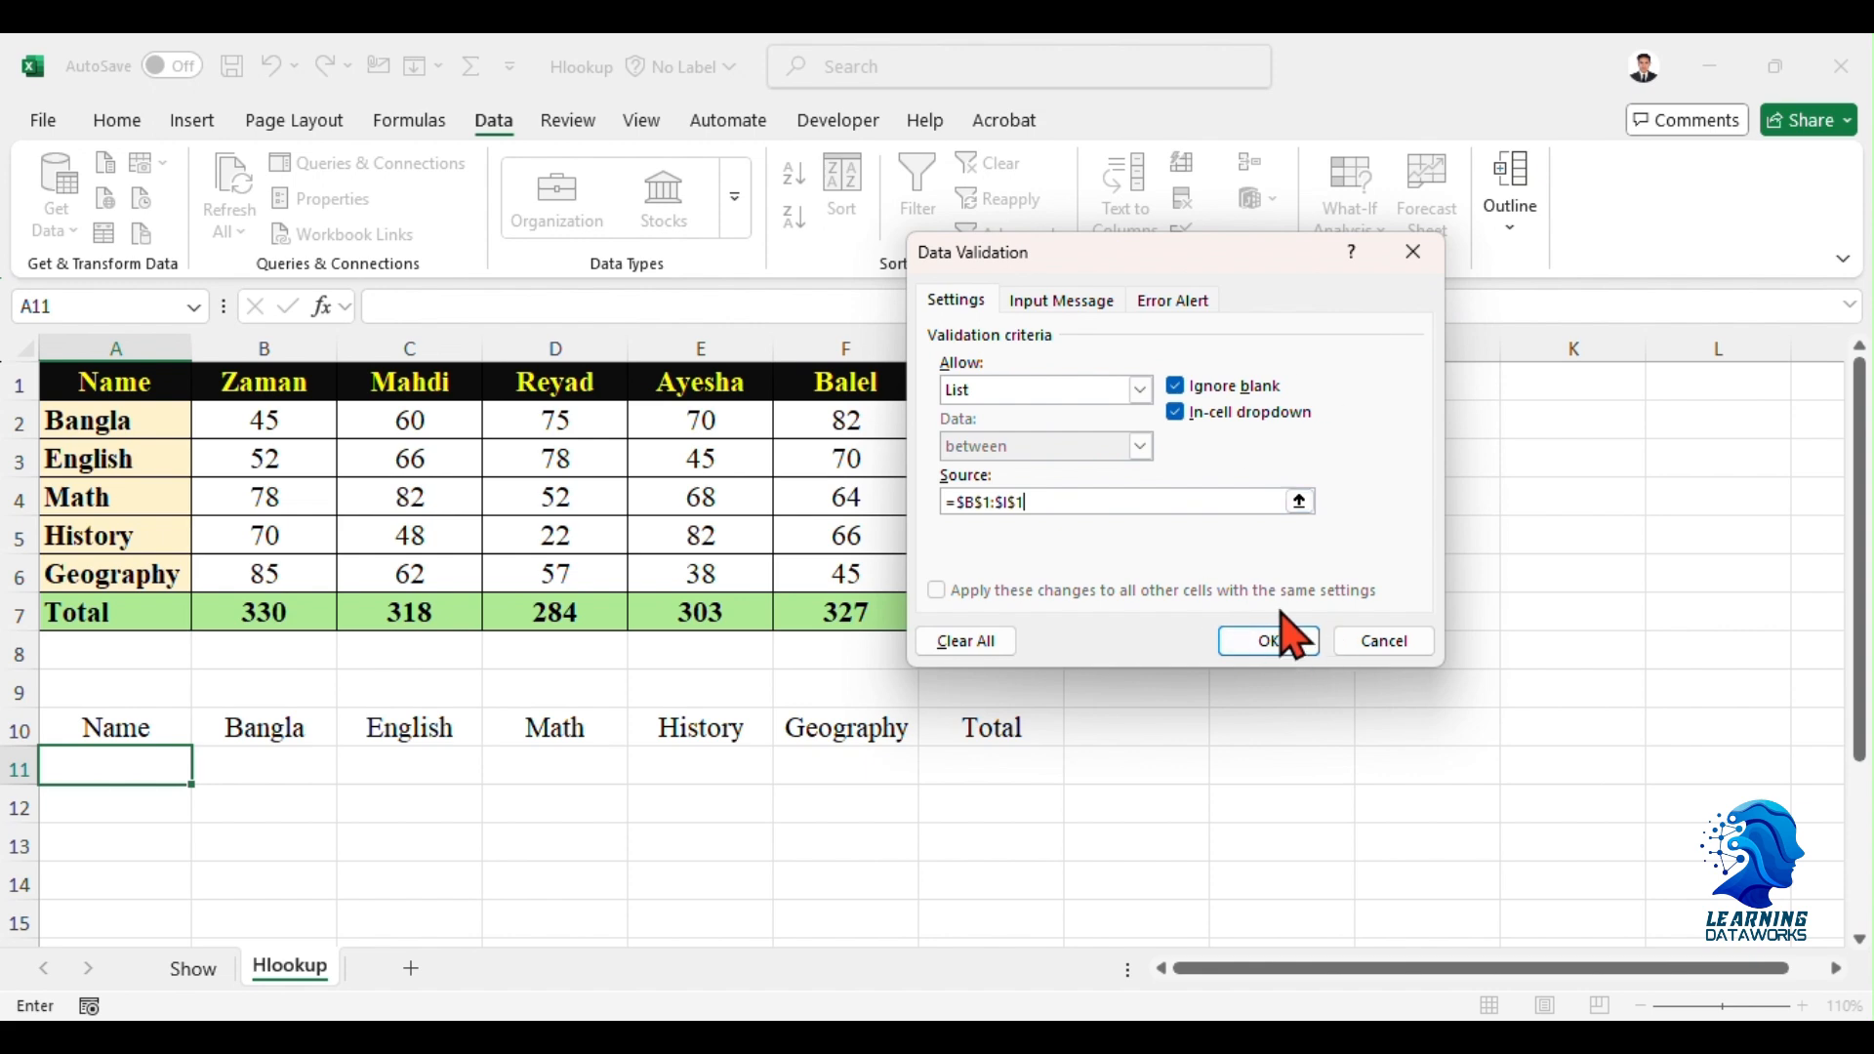
click(1268, 642)
- Test the drop-down in A11 by picking different students, ending with the name from G1
click(204, 773)
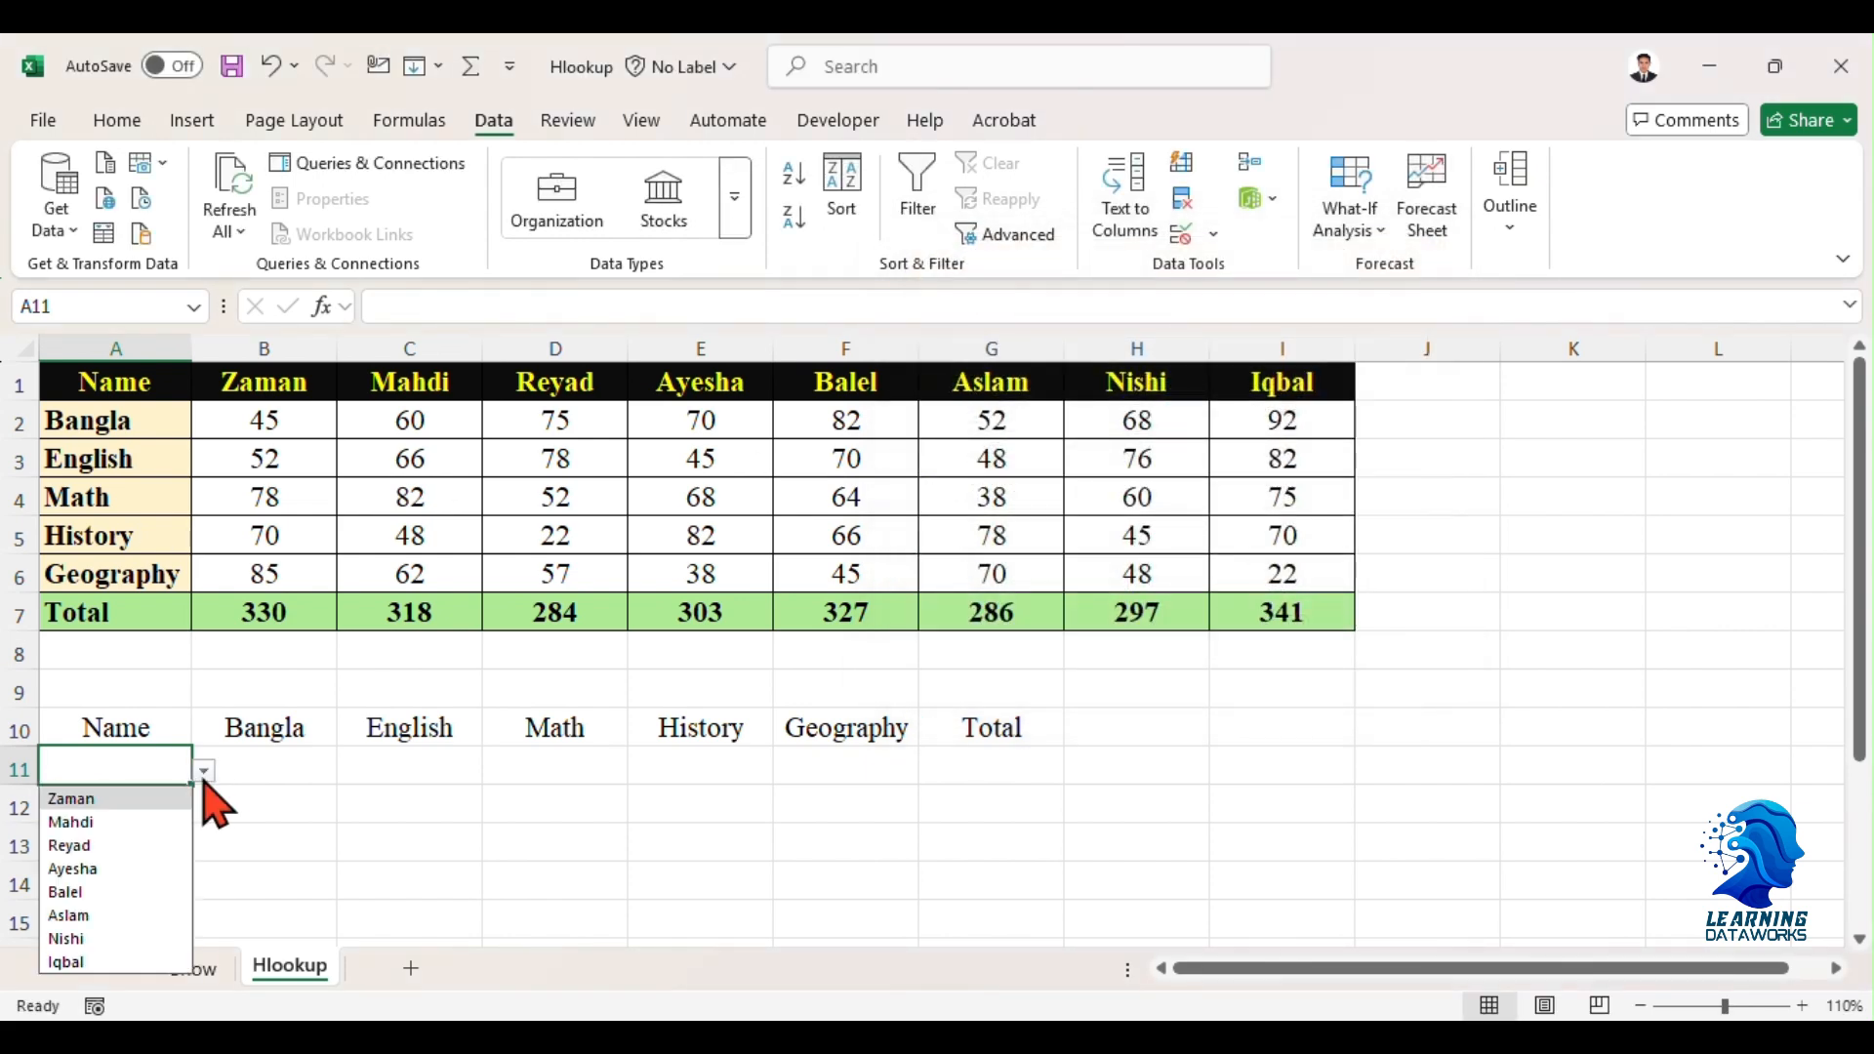
click(93, 865)
click(204, 771)
click(106, 899)
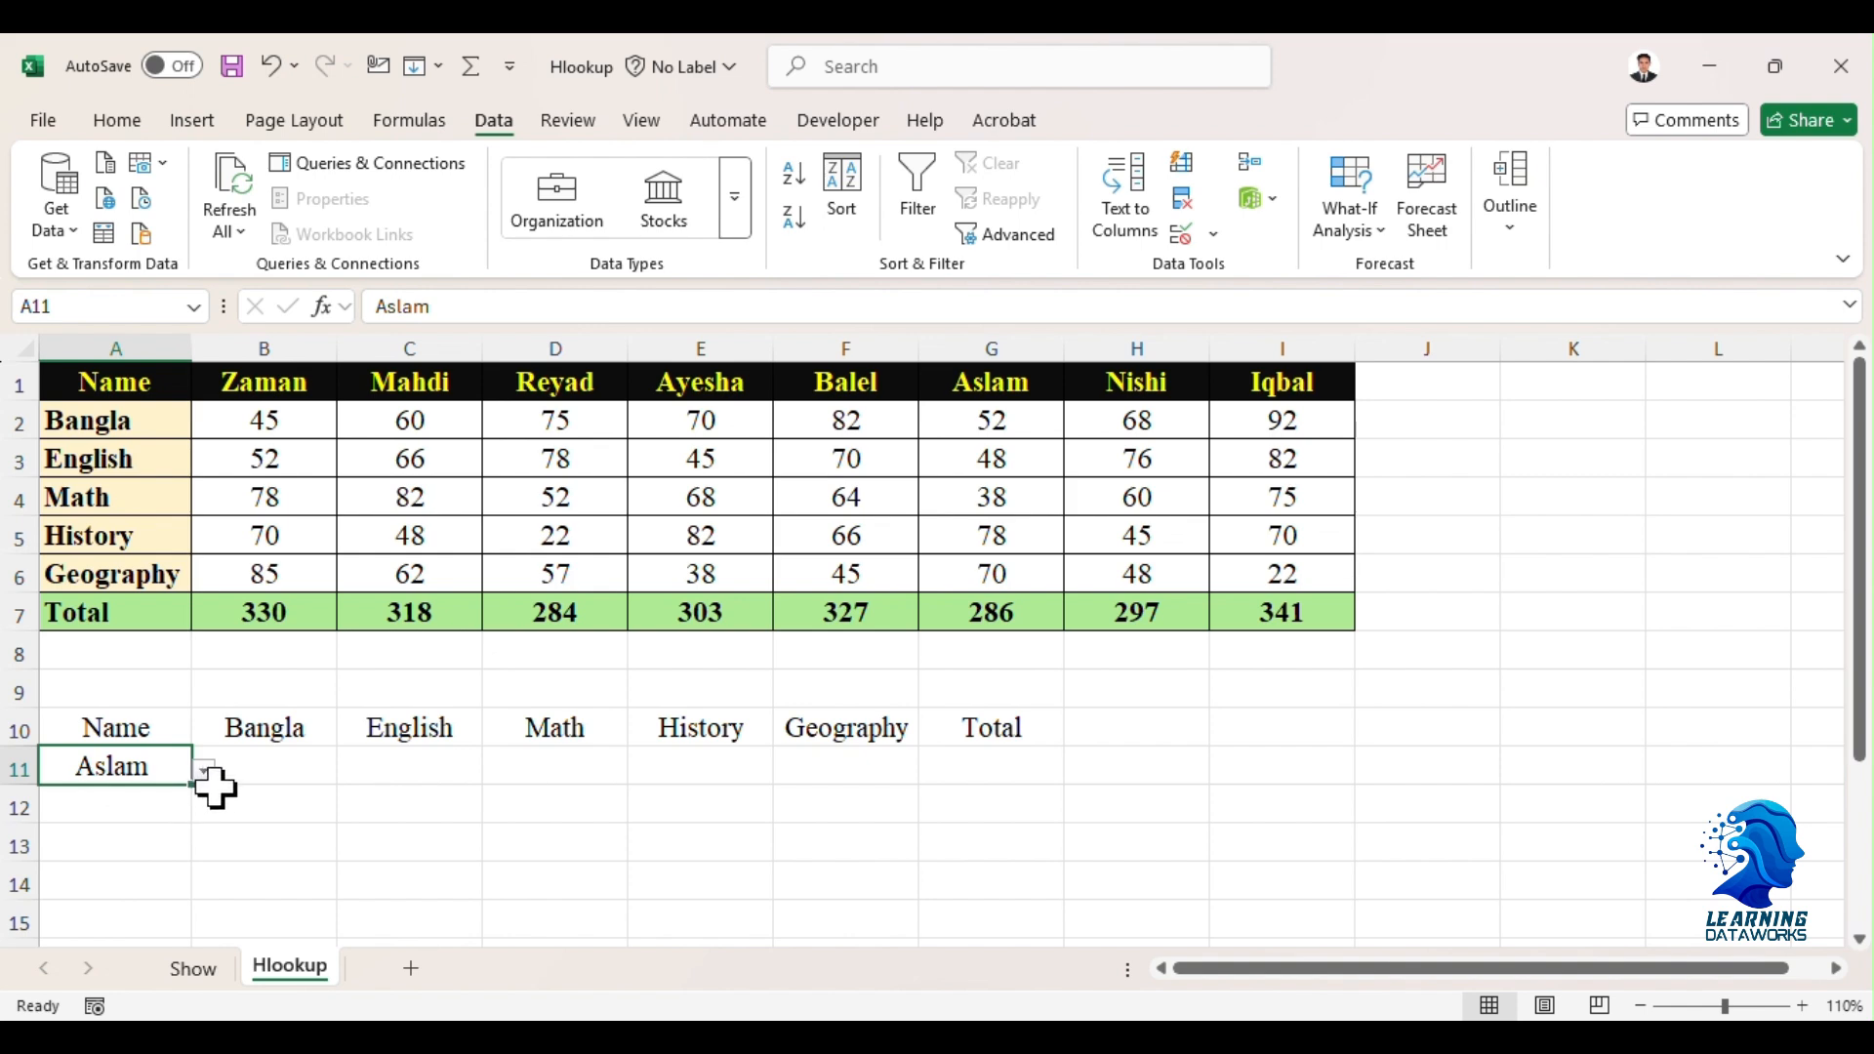
- Apply thick outside borders and then all borders to the lookup table A10:G11
drag(117, 724, 953, 774)
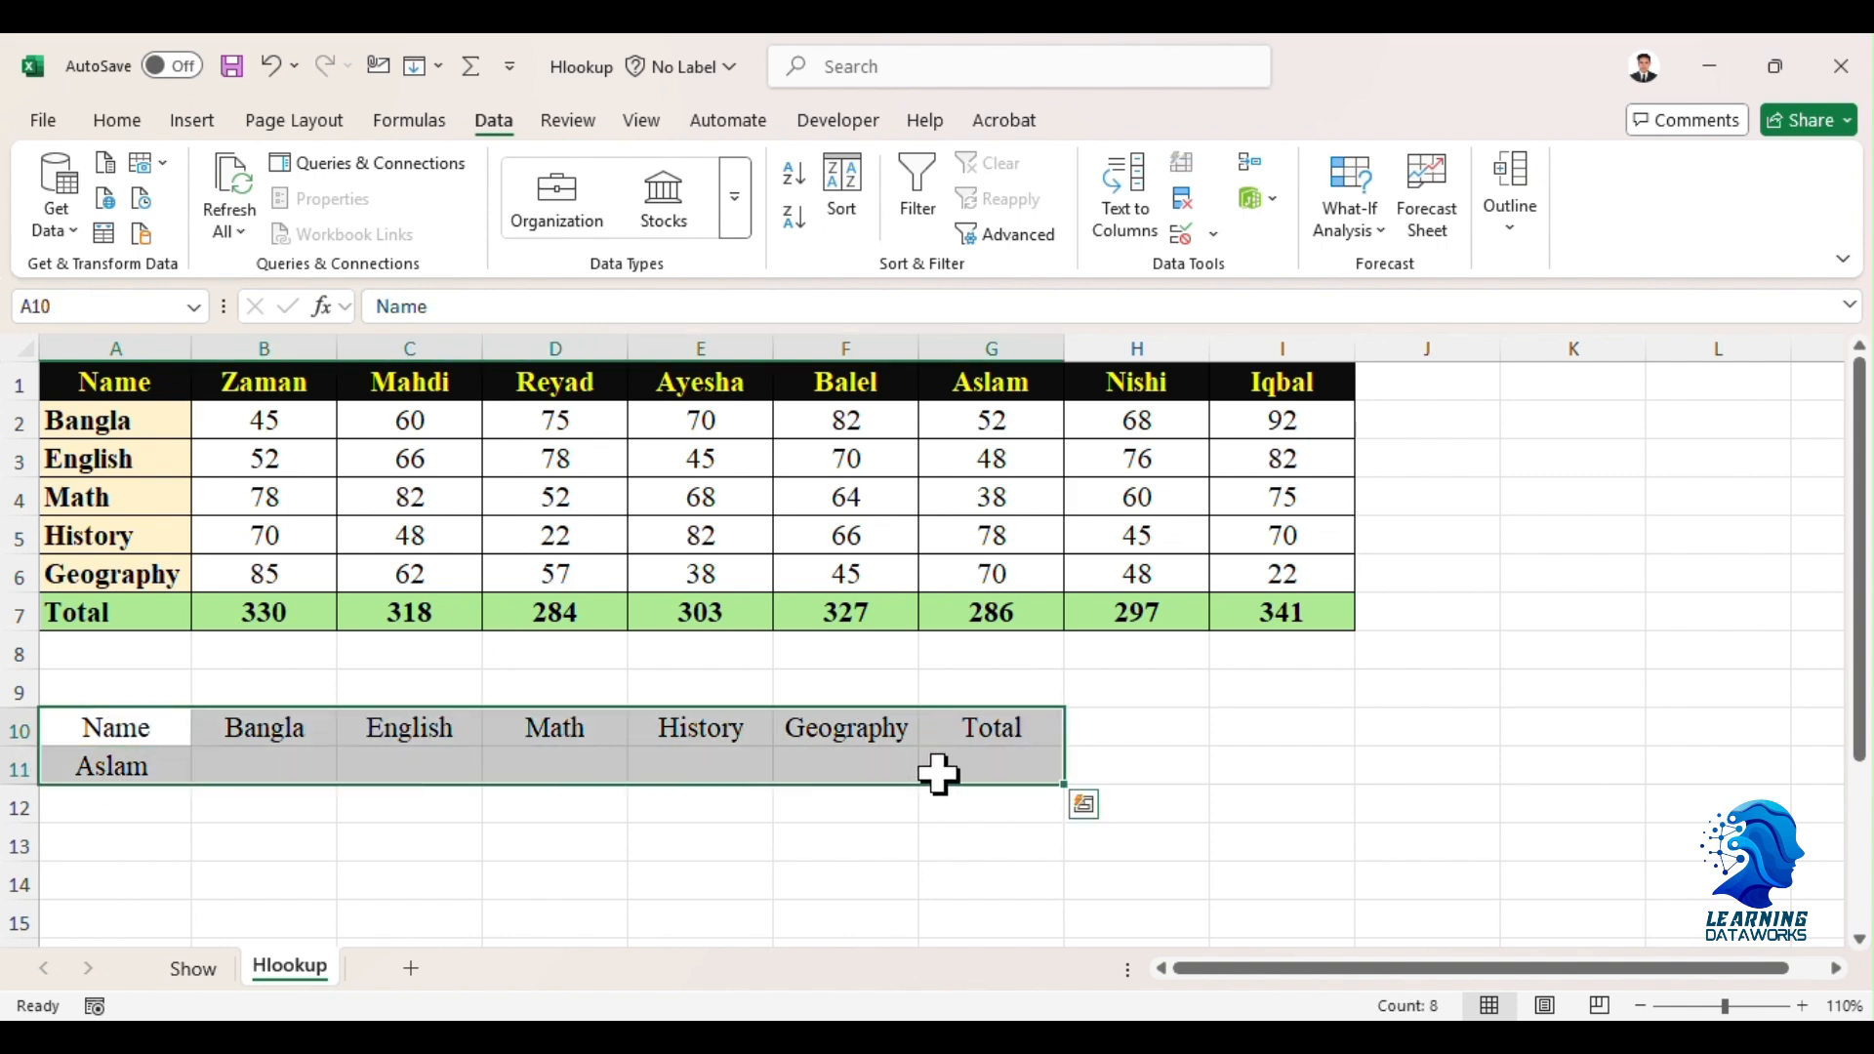
click(115, 120)
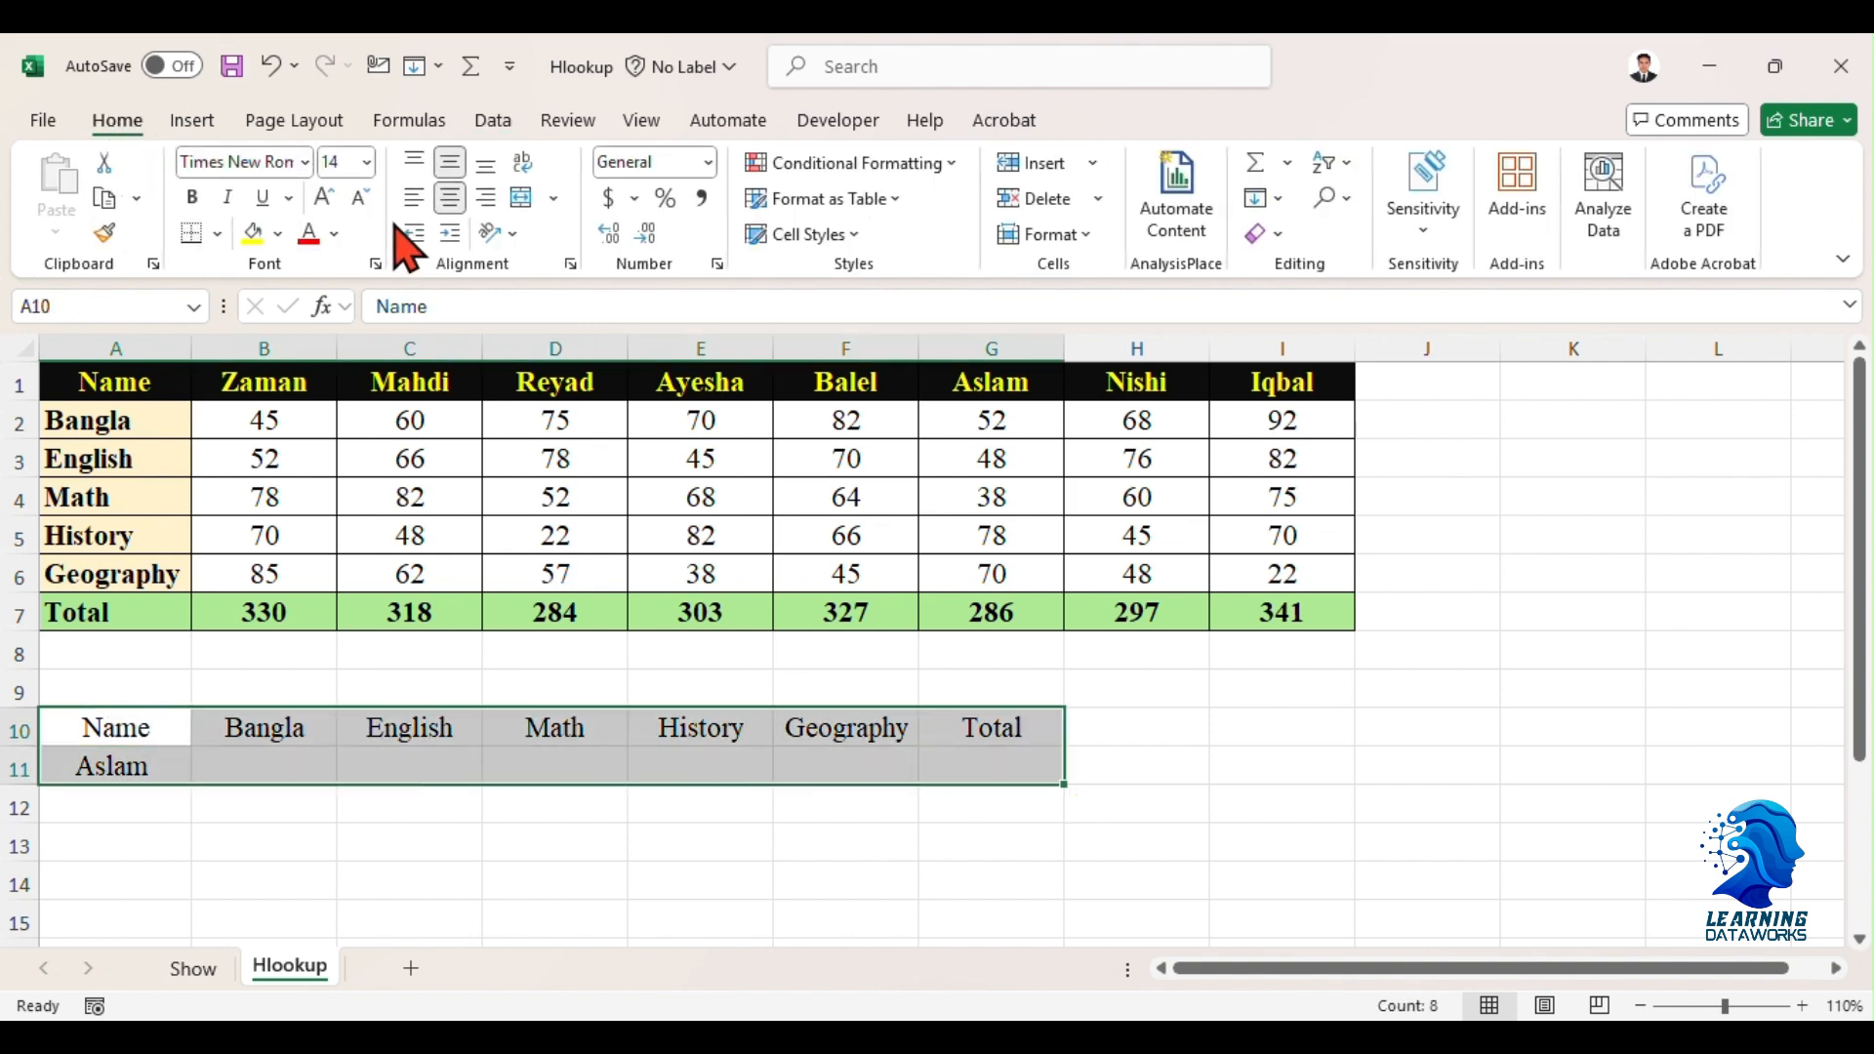
click(219, 235)
click(244, 583)
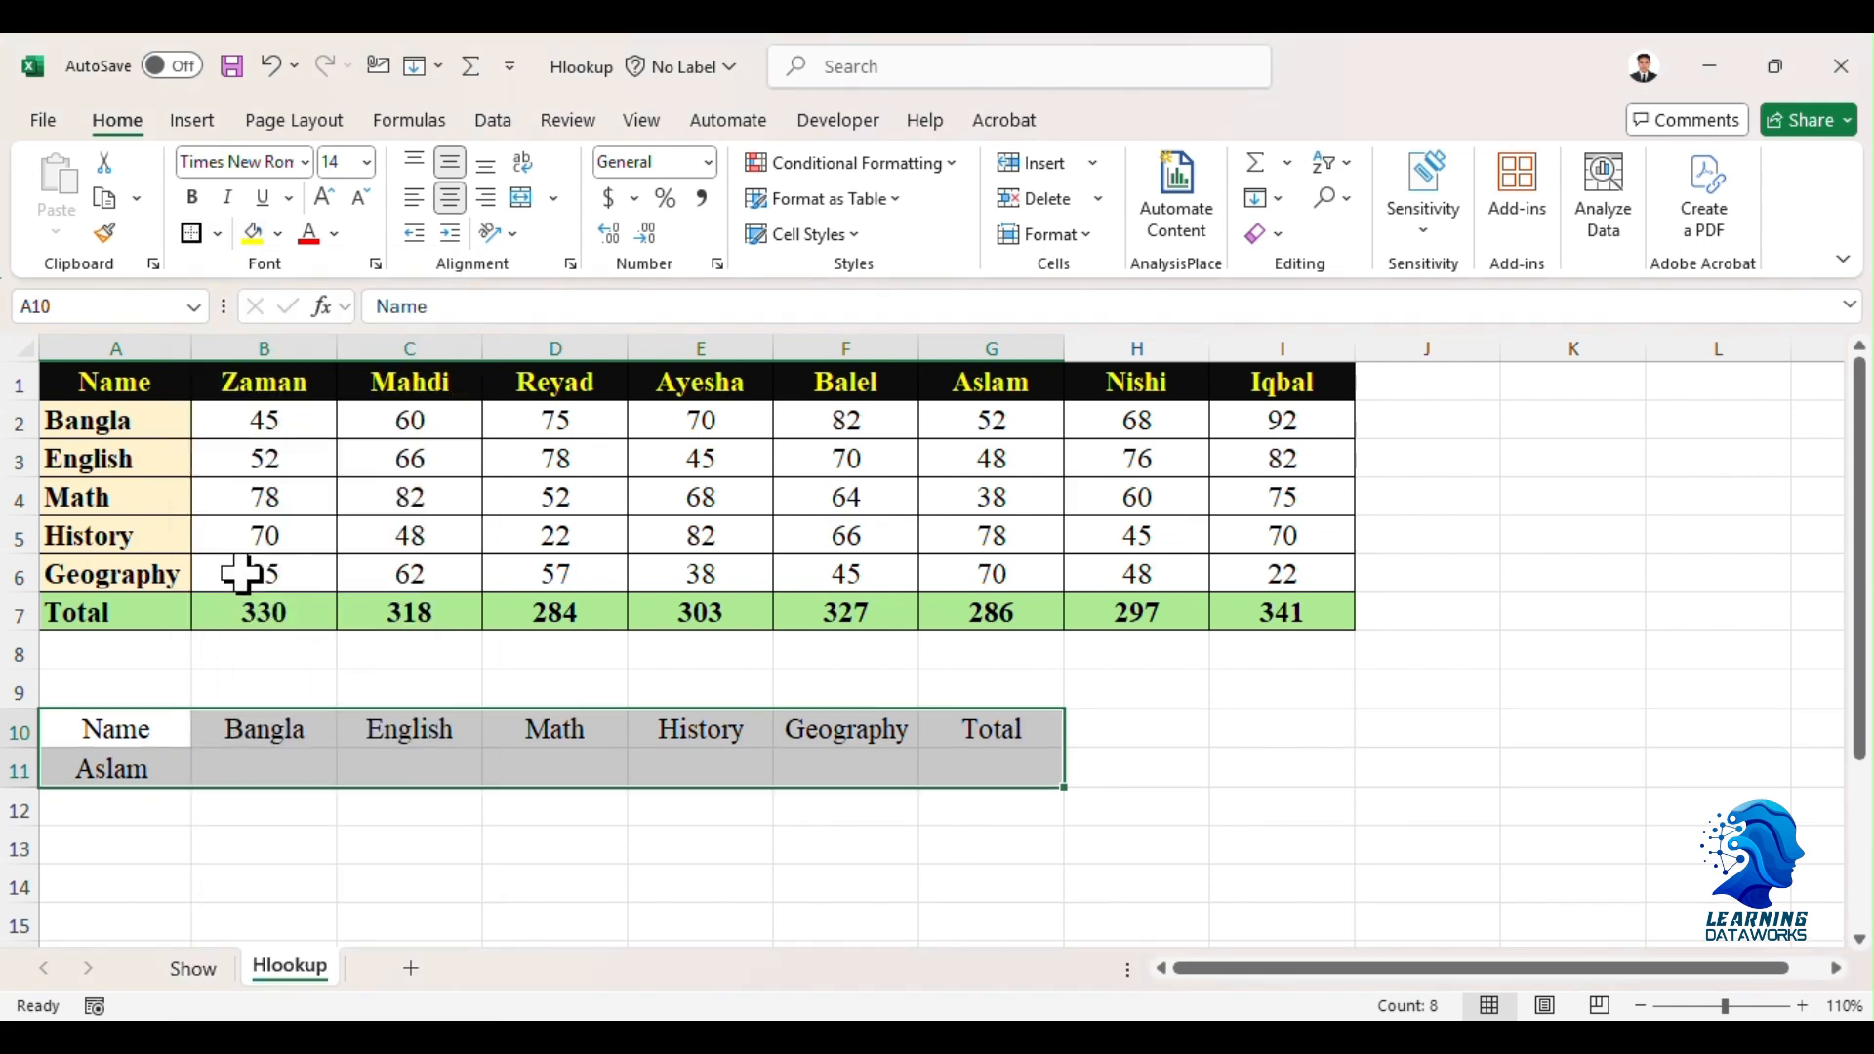
click(219, 235)
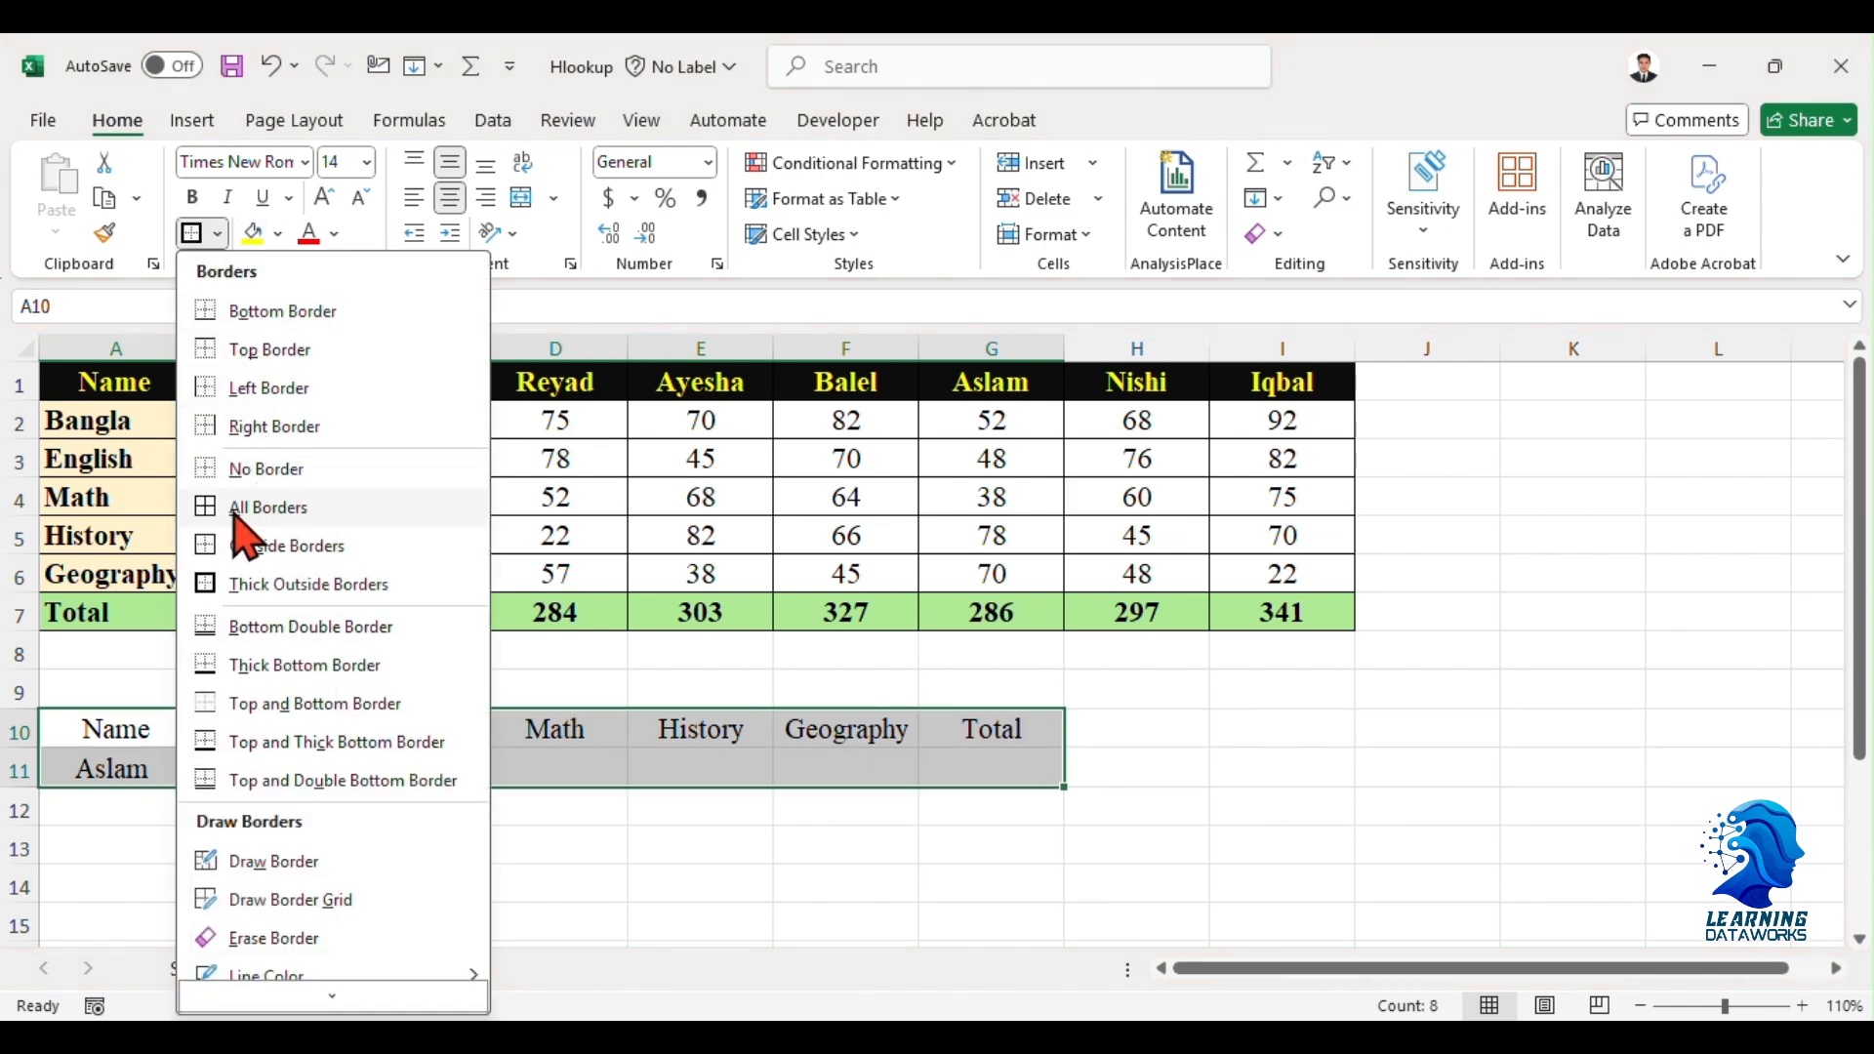
click(248, 502)
- Make the header labels in row 10 bold
click(21, 734)
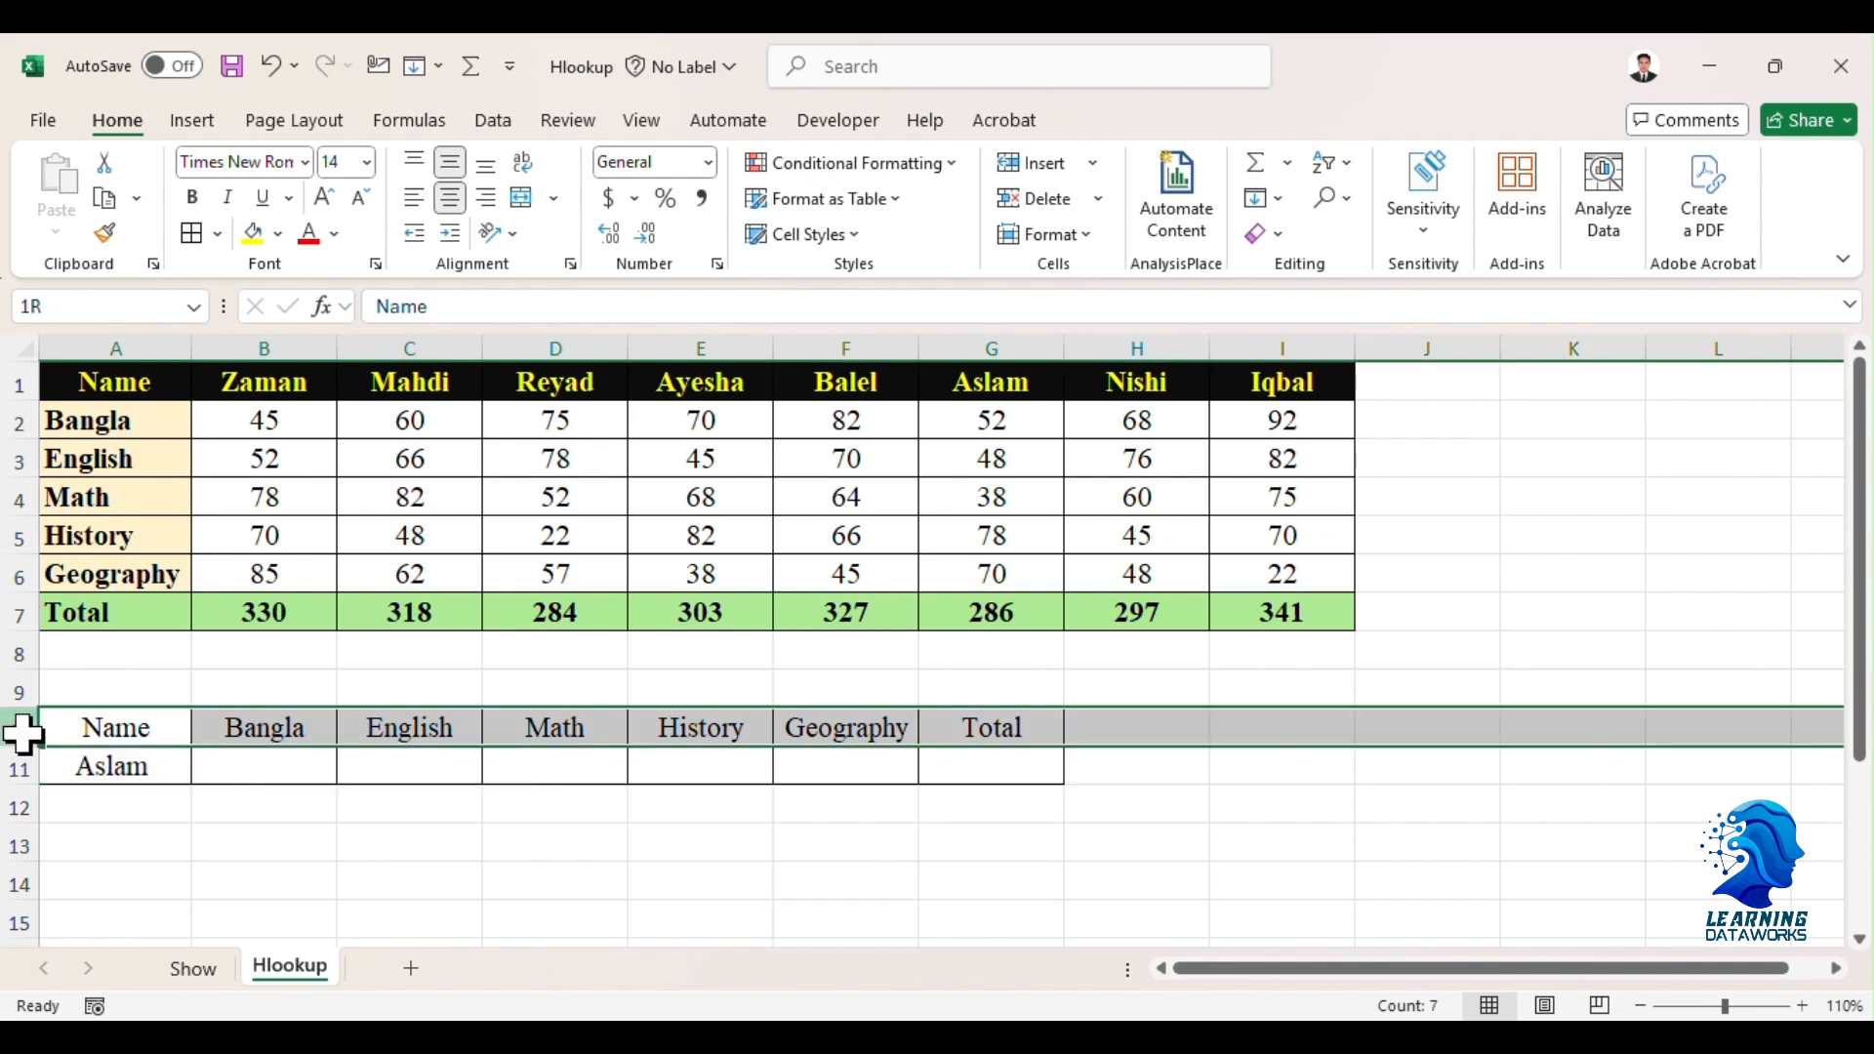
click(193, 197)
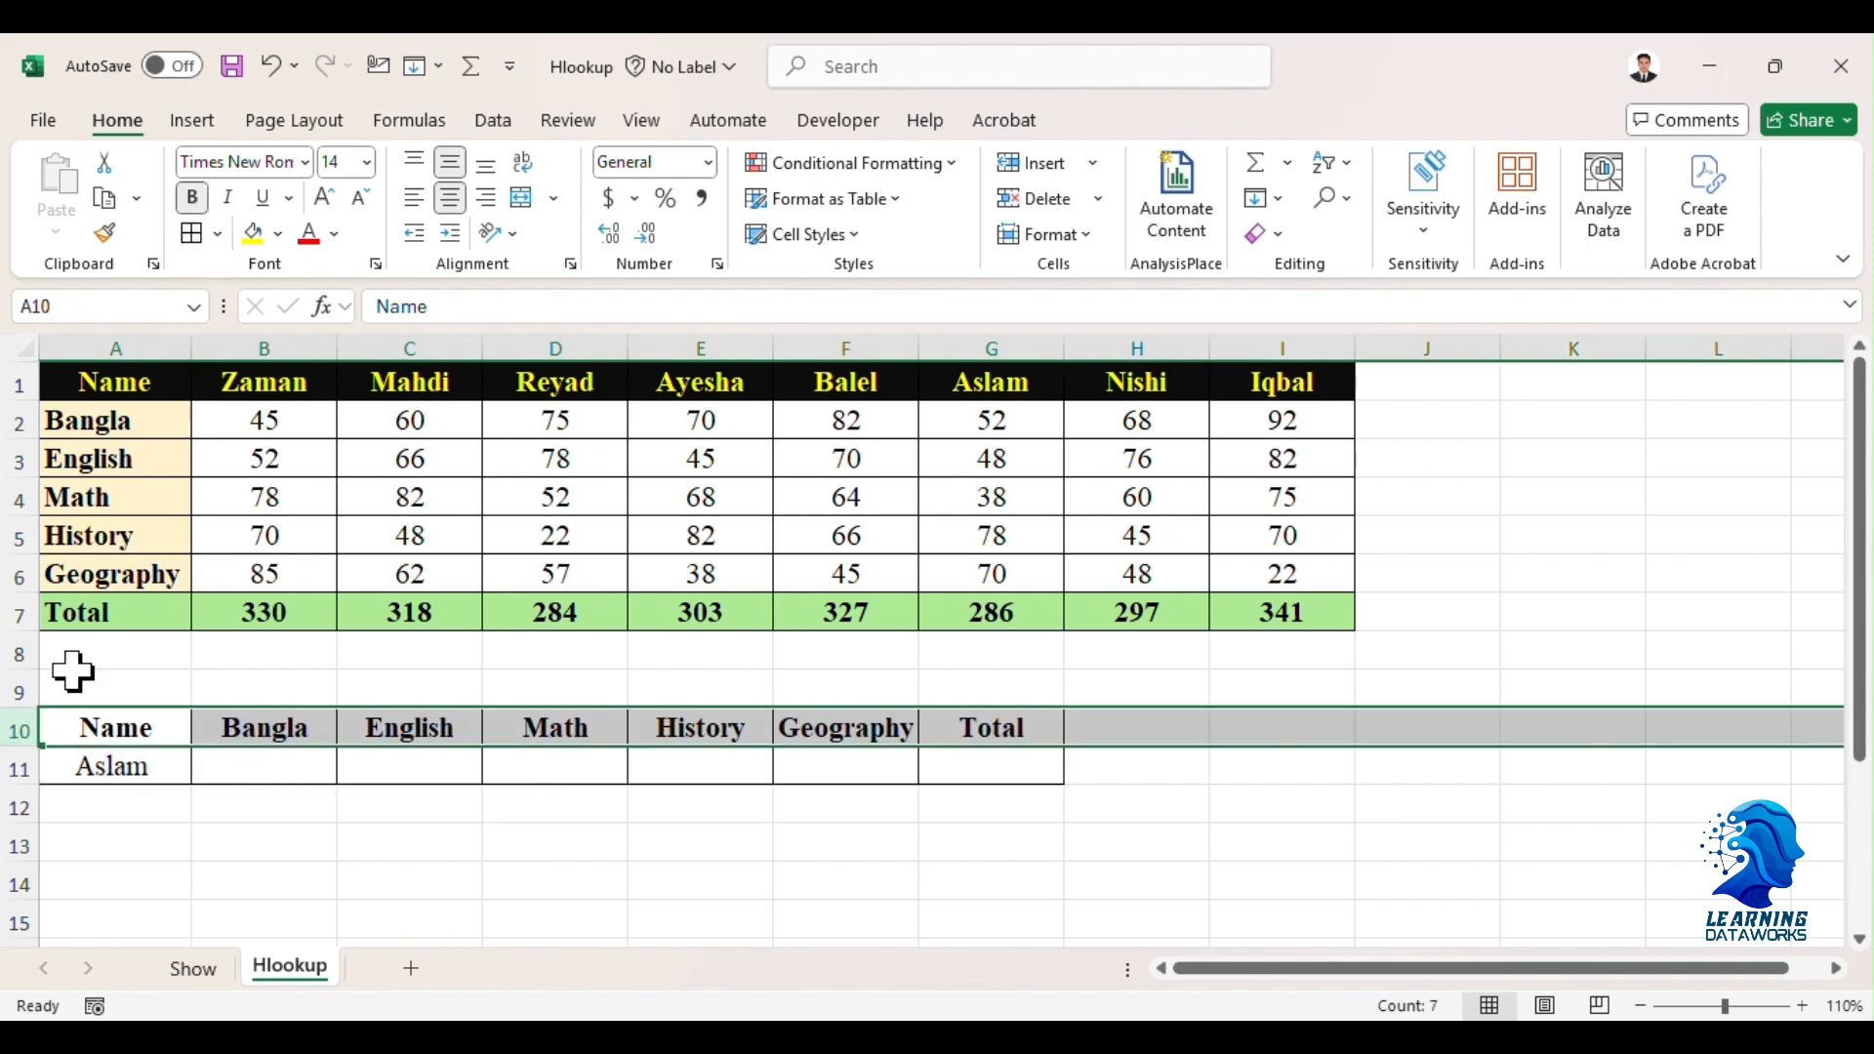
- Make the entries in row 11 bold and fill the lookup table A10:G11 with the recently used light blue
click(21, 769)
click(192, 197)
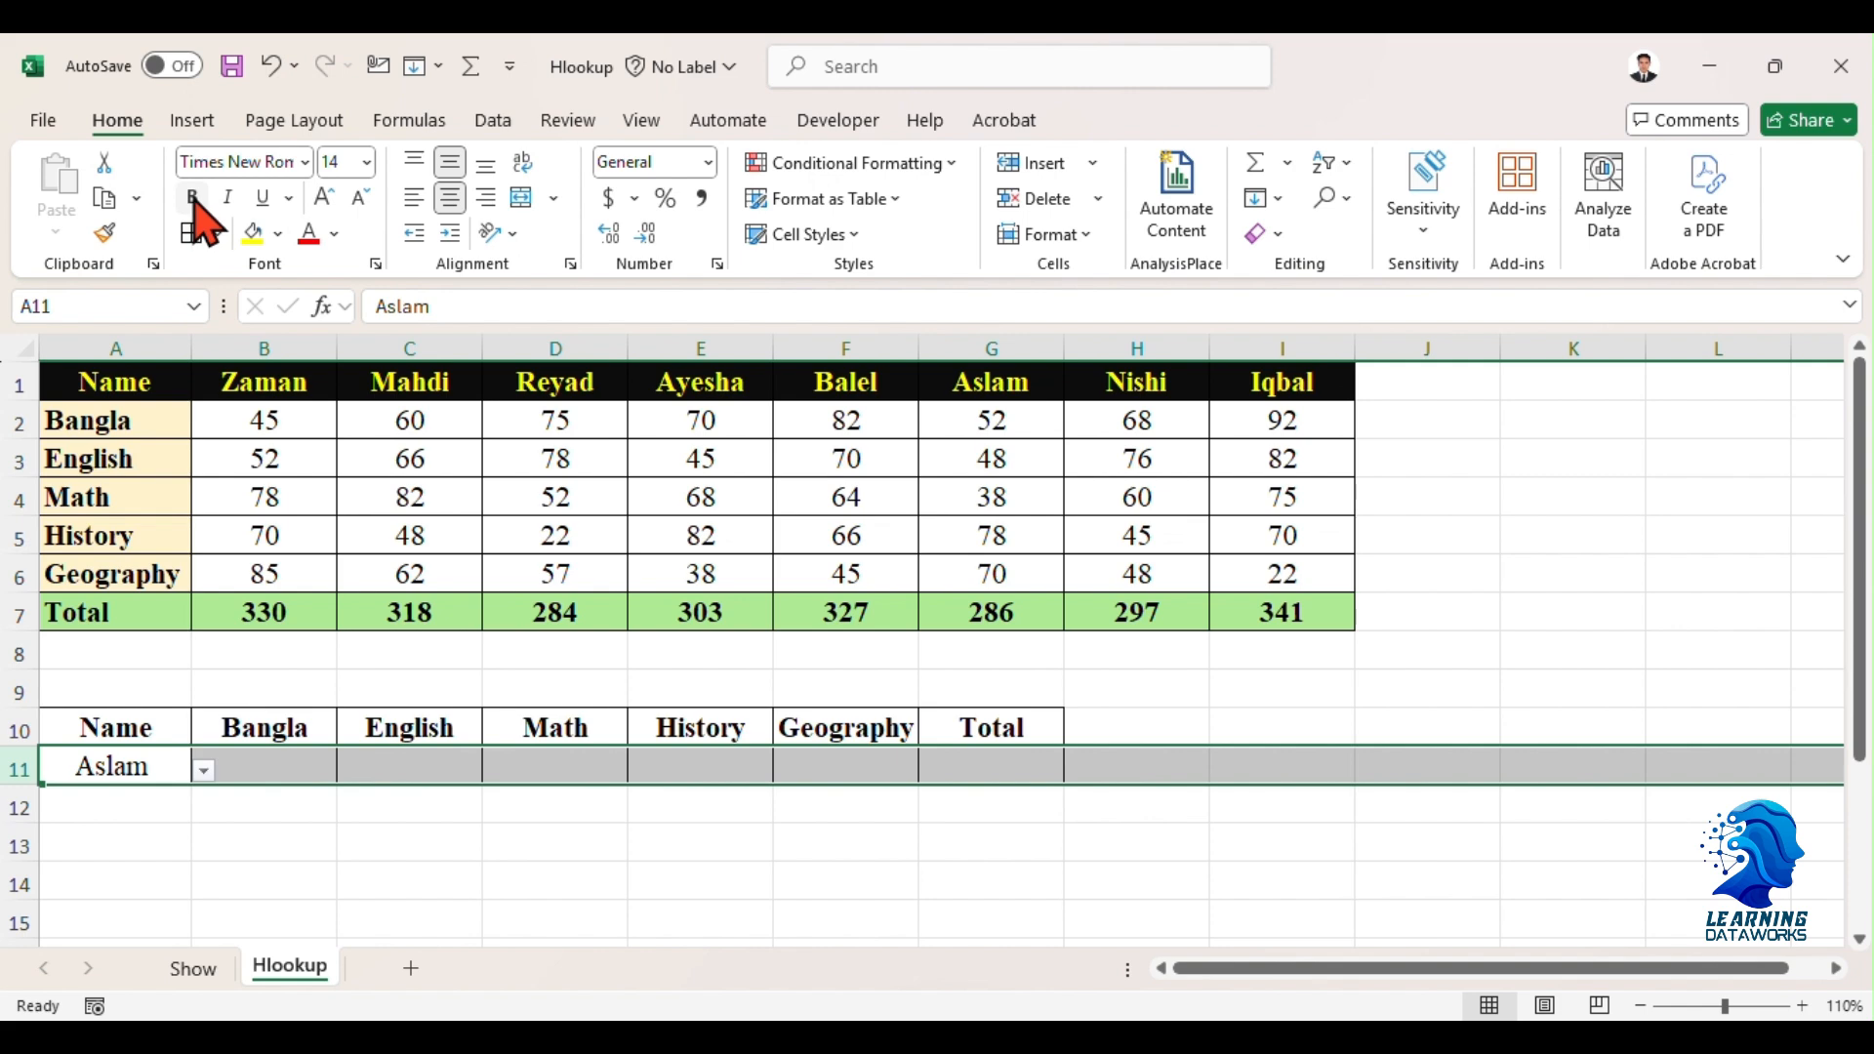
drag(134, 732, 937, 765)
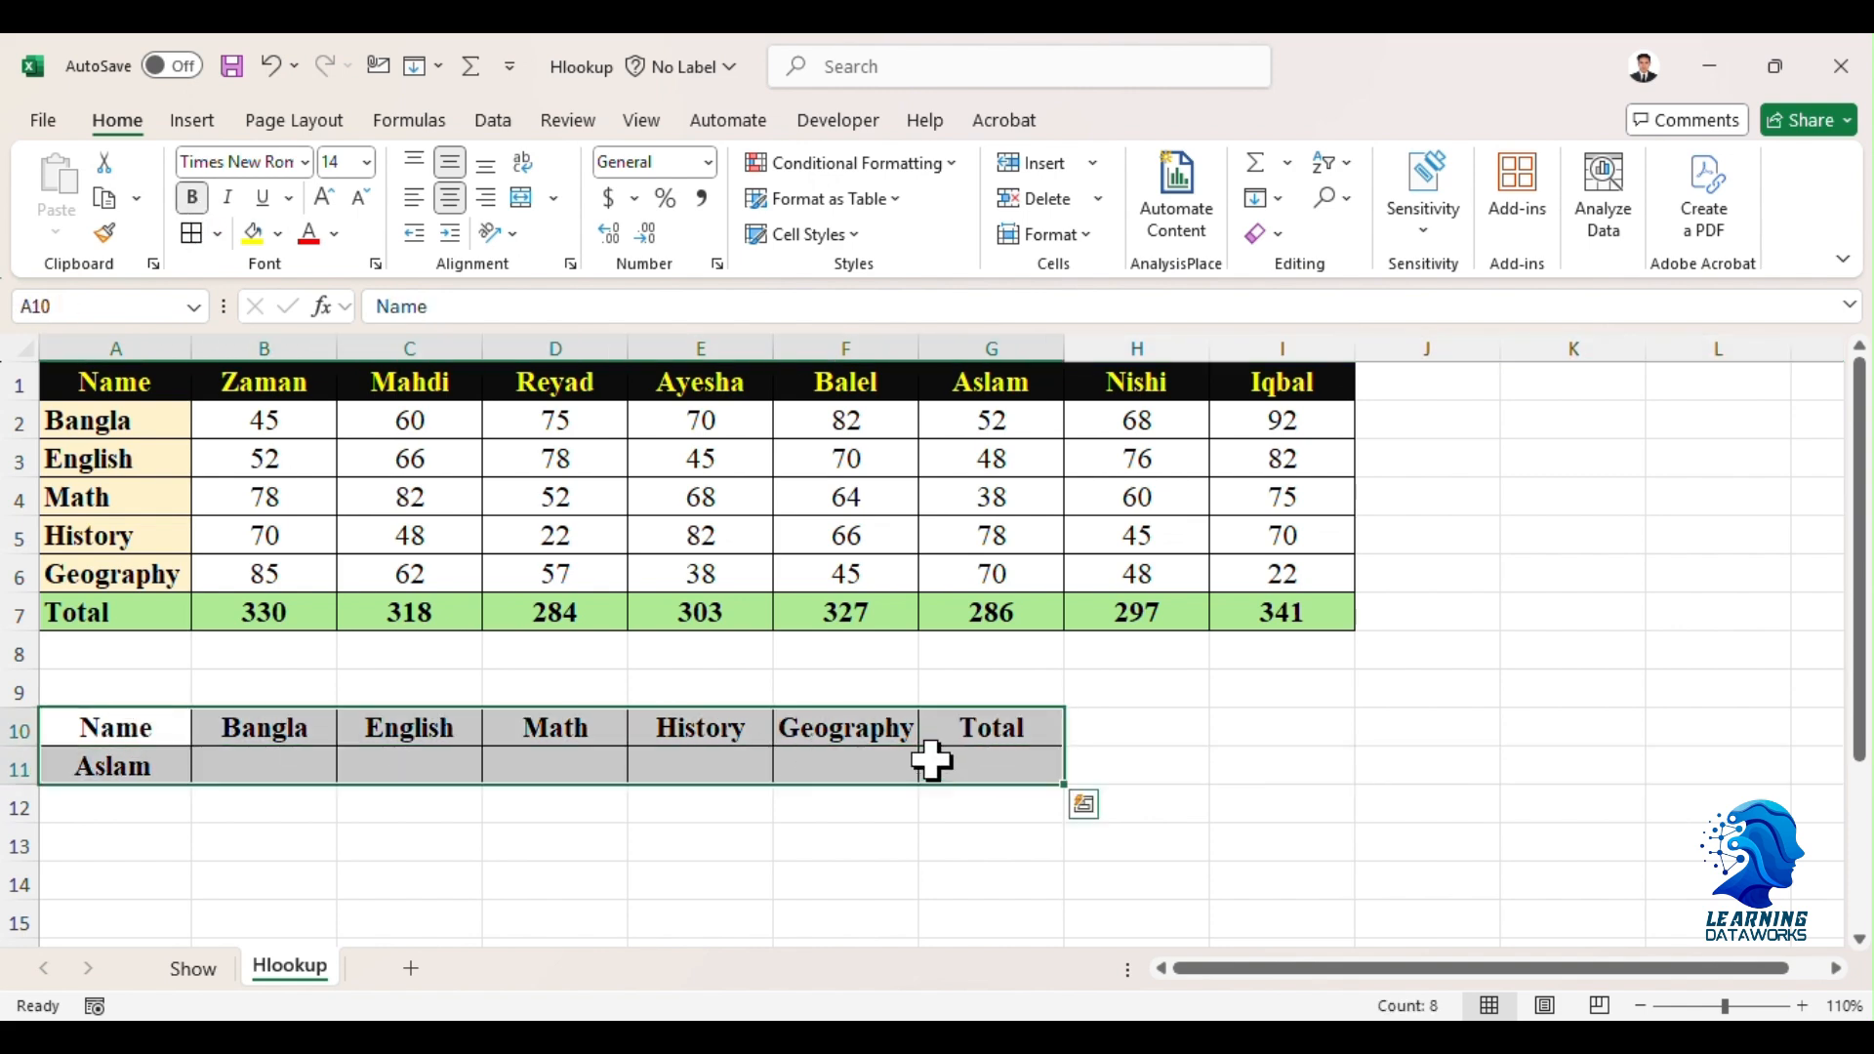
click(278, 233)
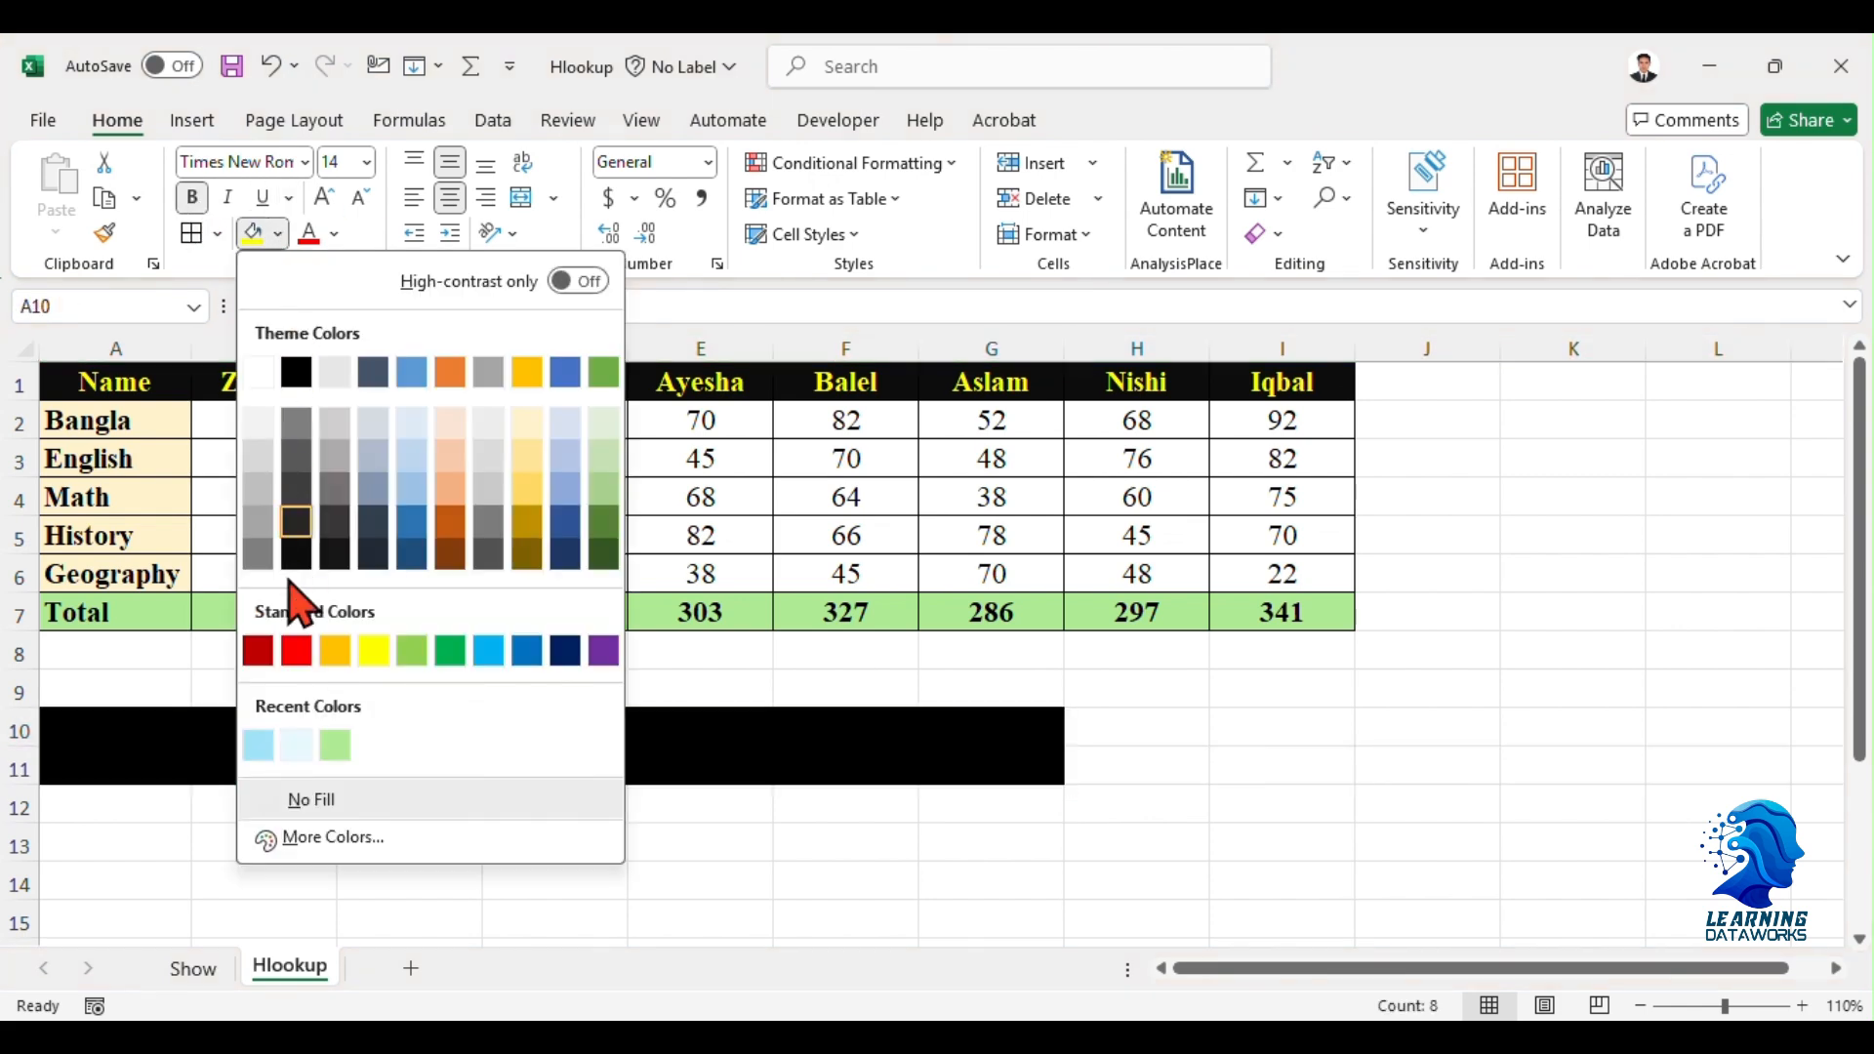
click(265, 744)
- Remove the fill colour from the result cells B11:G11
drag(230, 757, 992, 774)
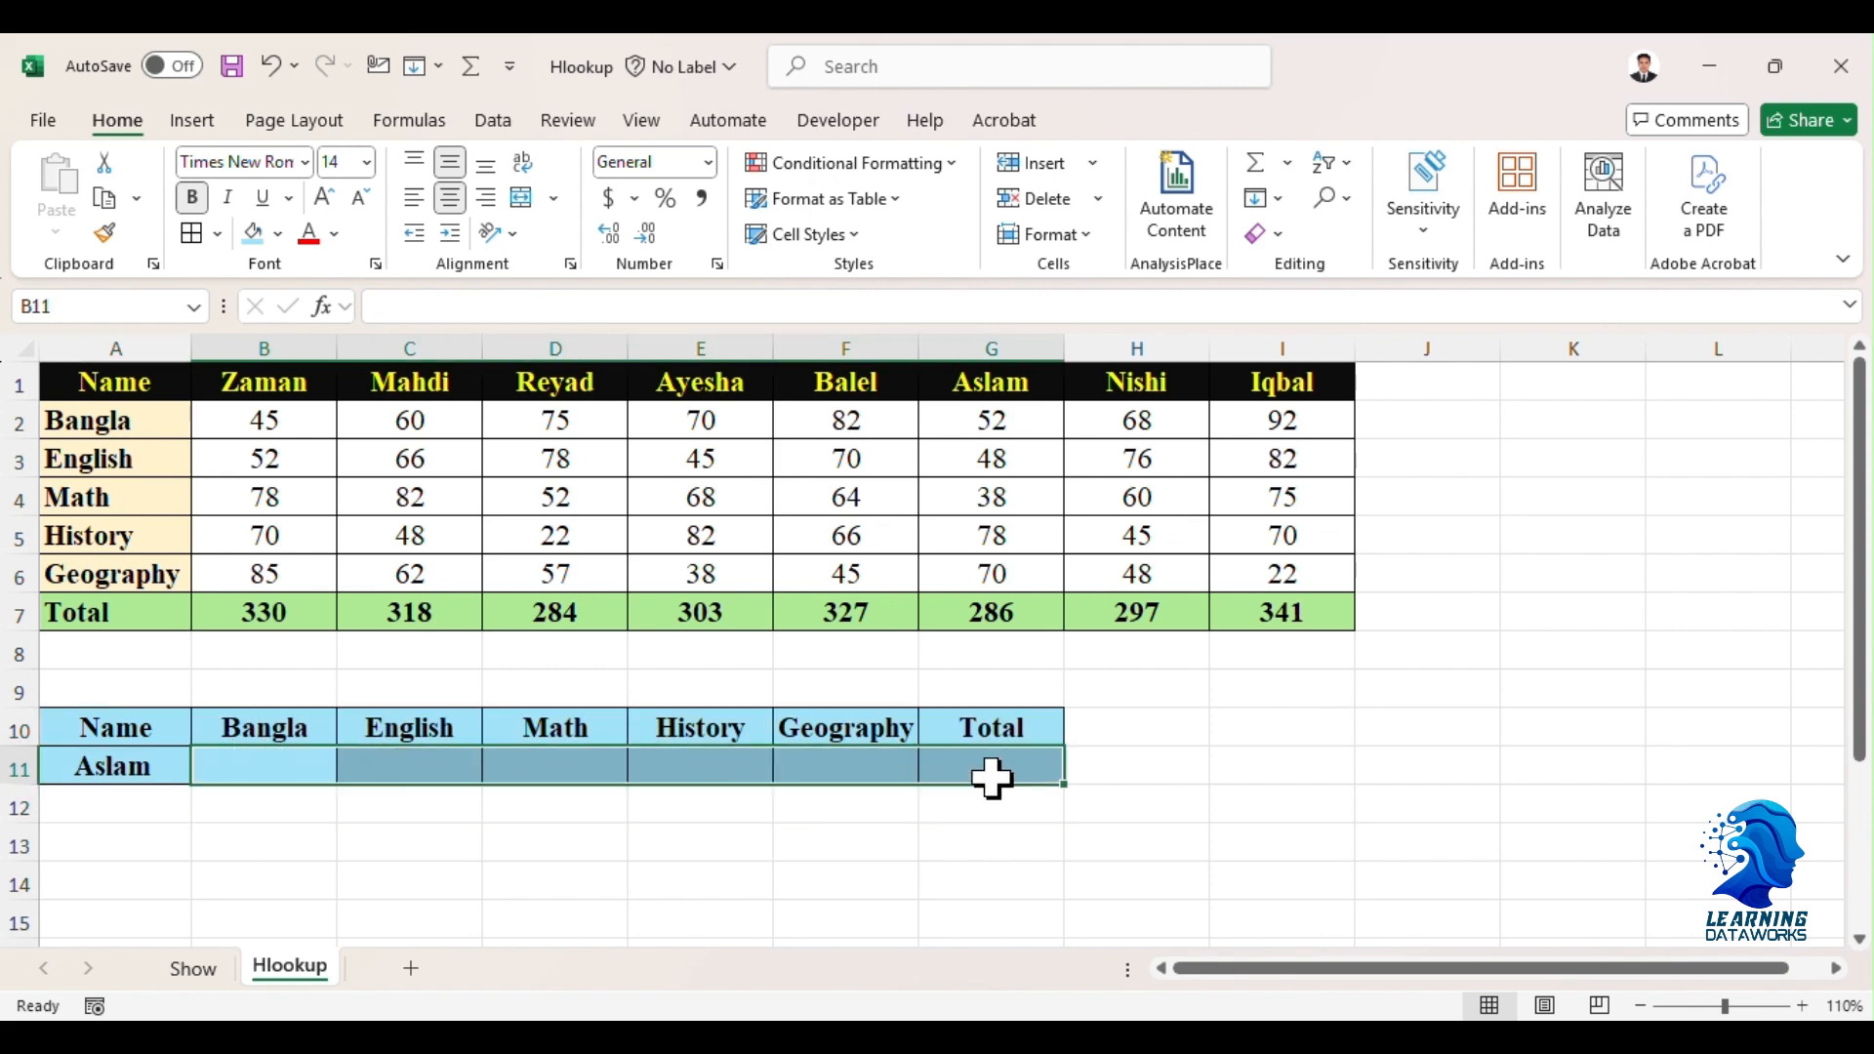
click(277, 234)
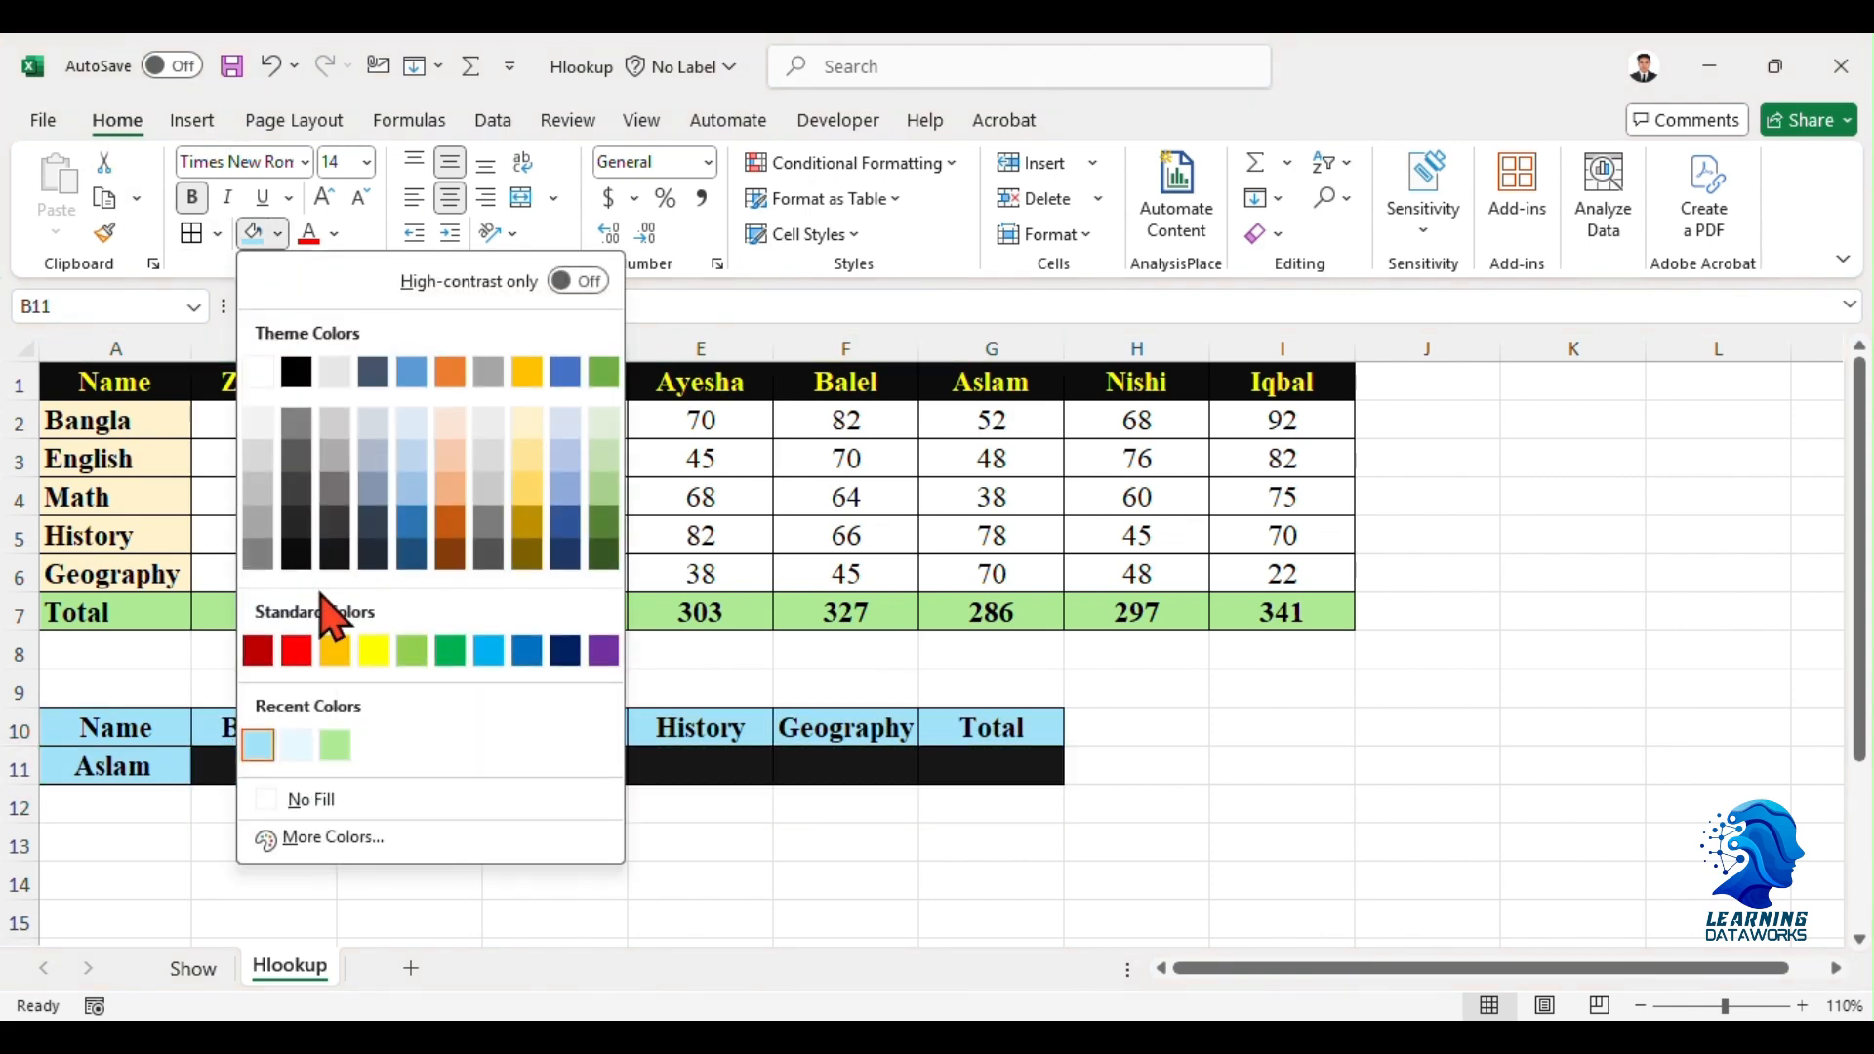
click(314, 800)
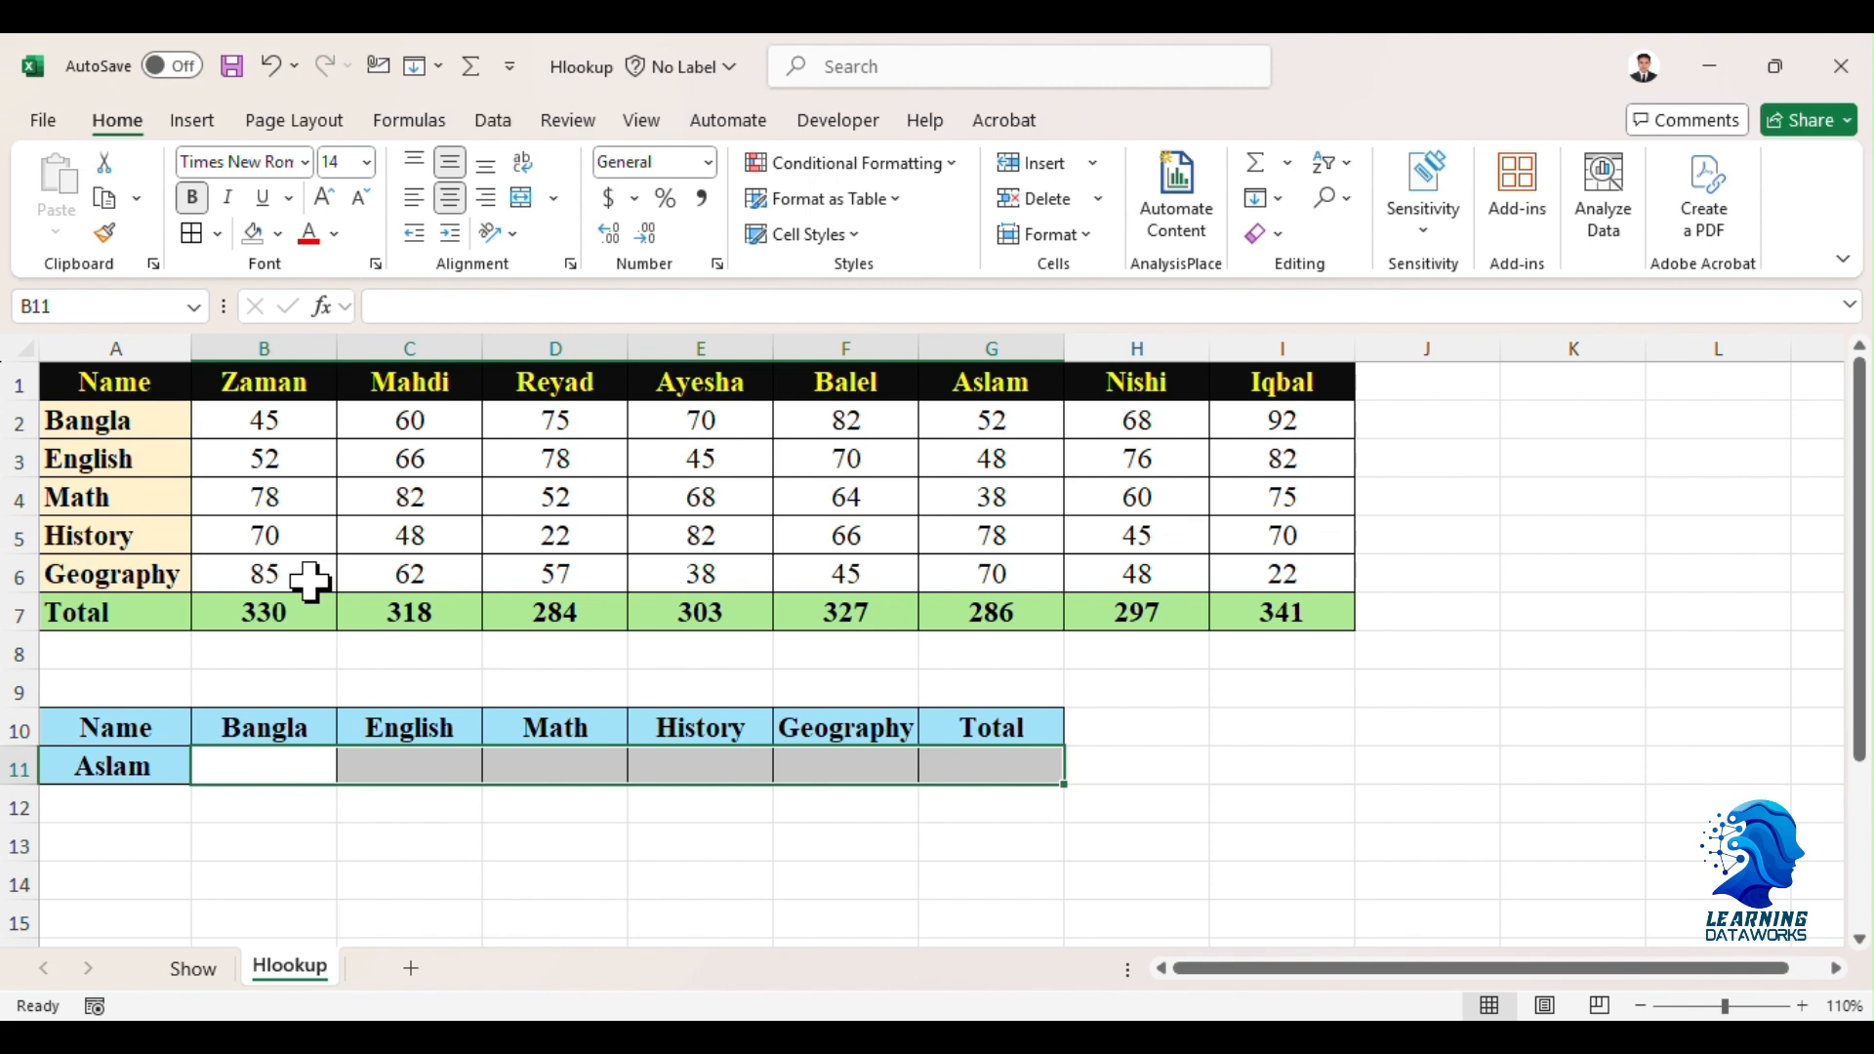
click(230, 909)
- Increase the height of row 11 and slightly reduce the height of row 9
drag(30, 786, 32, 817)
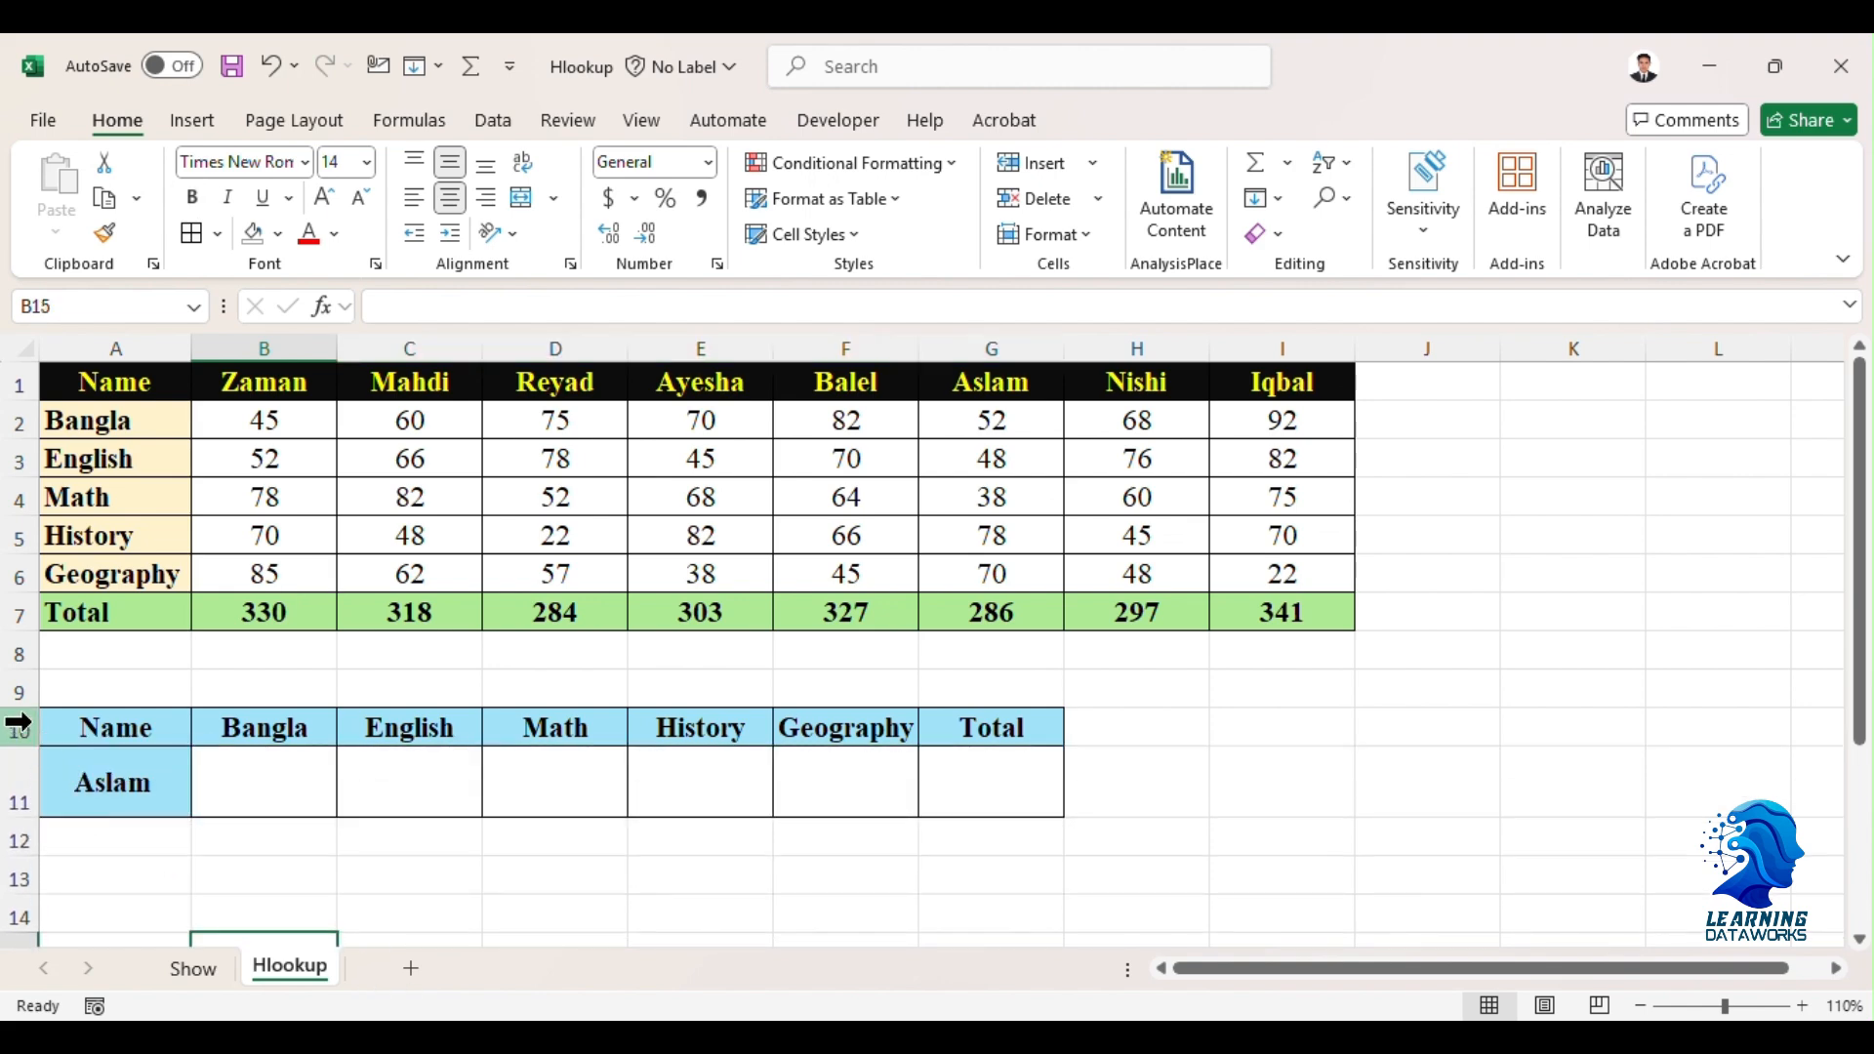
drag(32, 710, 32, 698)
click(615, 830)
- Set the result cells B11:G11 to left alignment
click(238, 778)
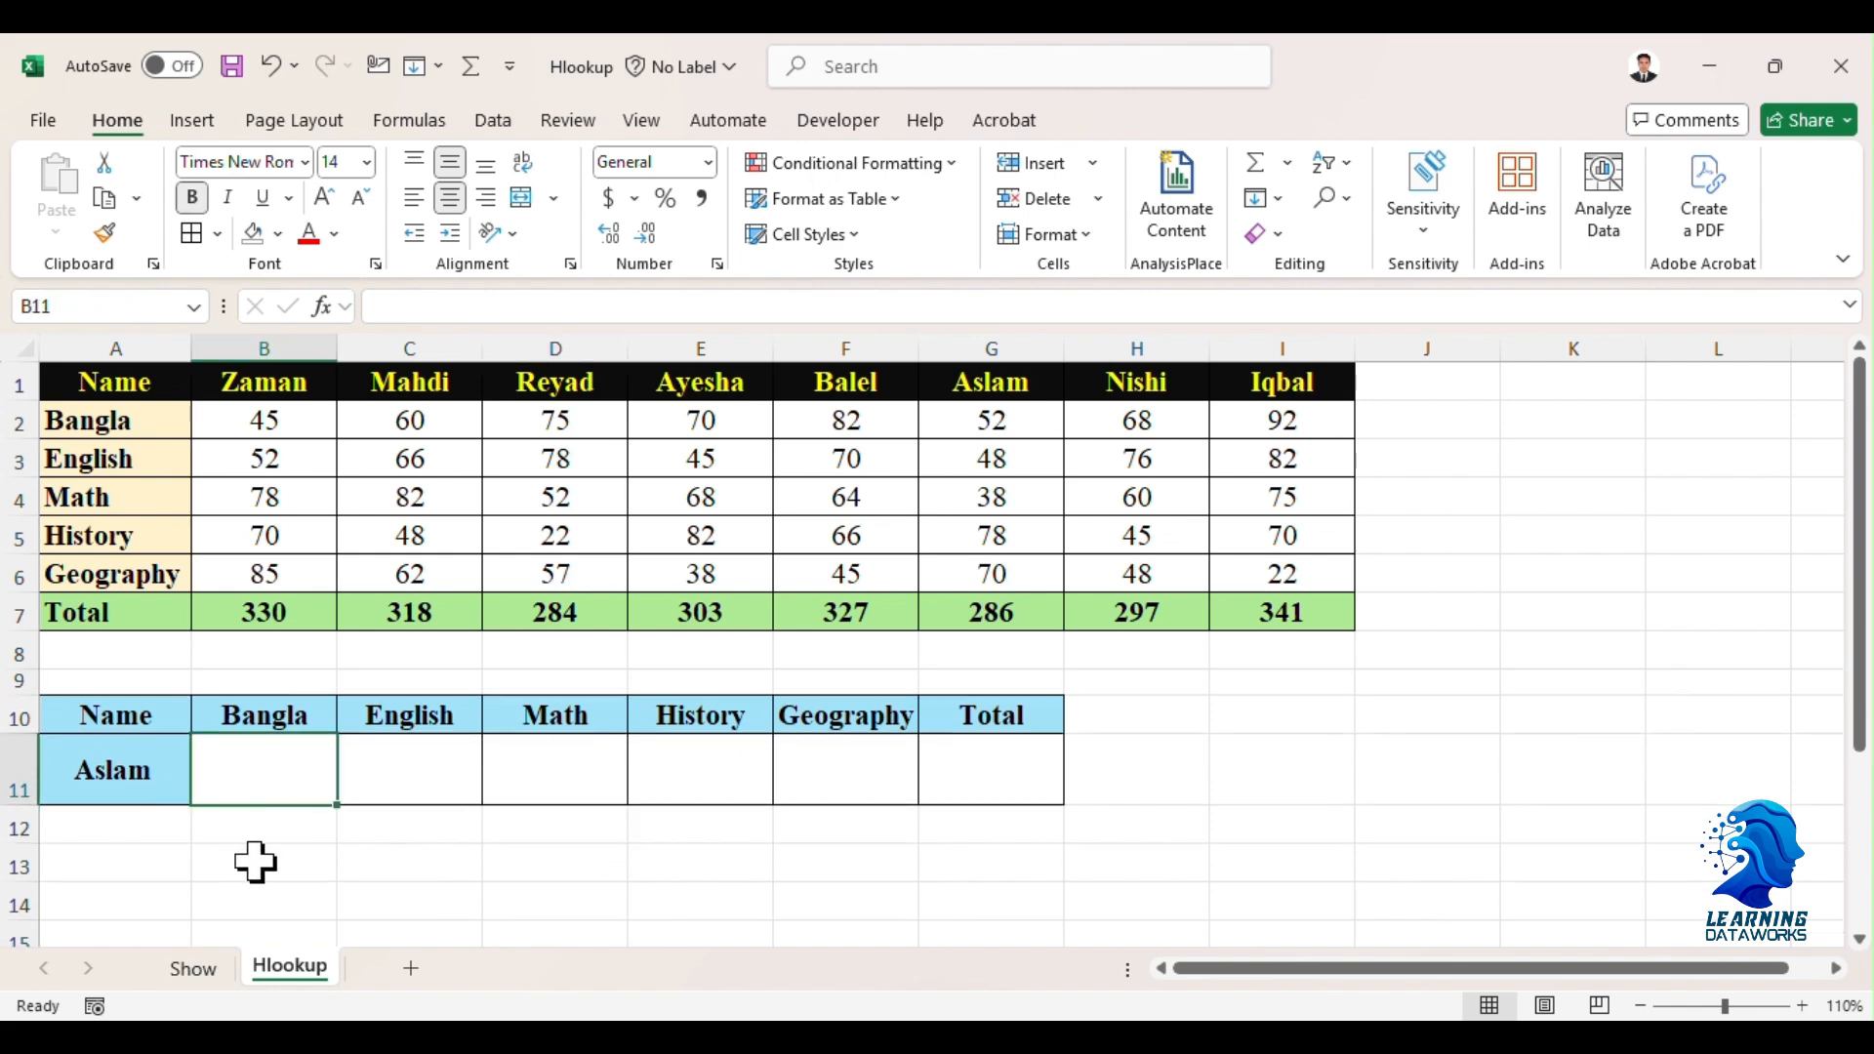
drag(278, 795, 976, 771)
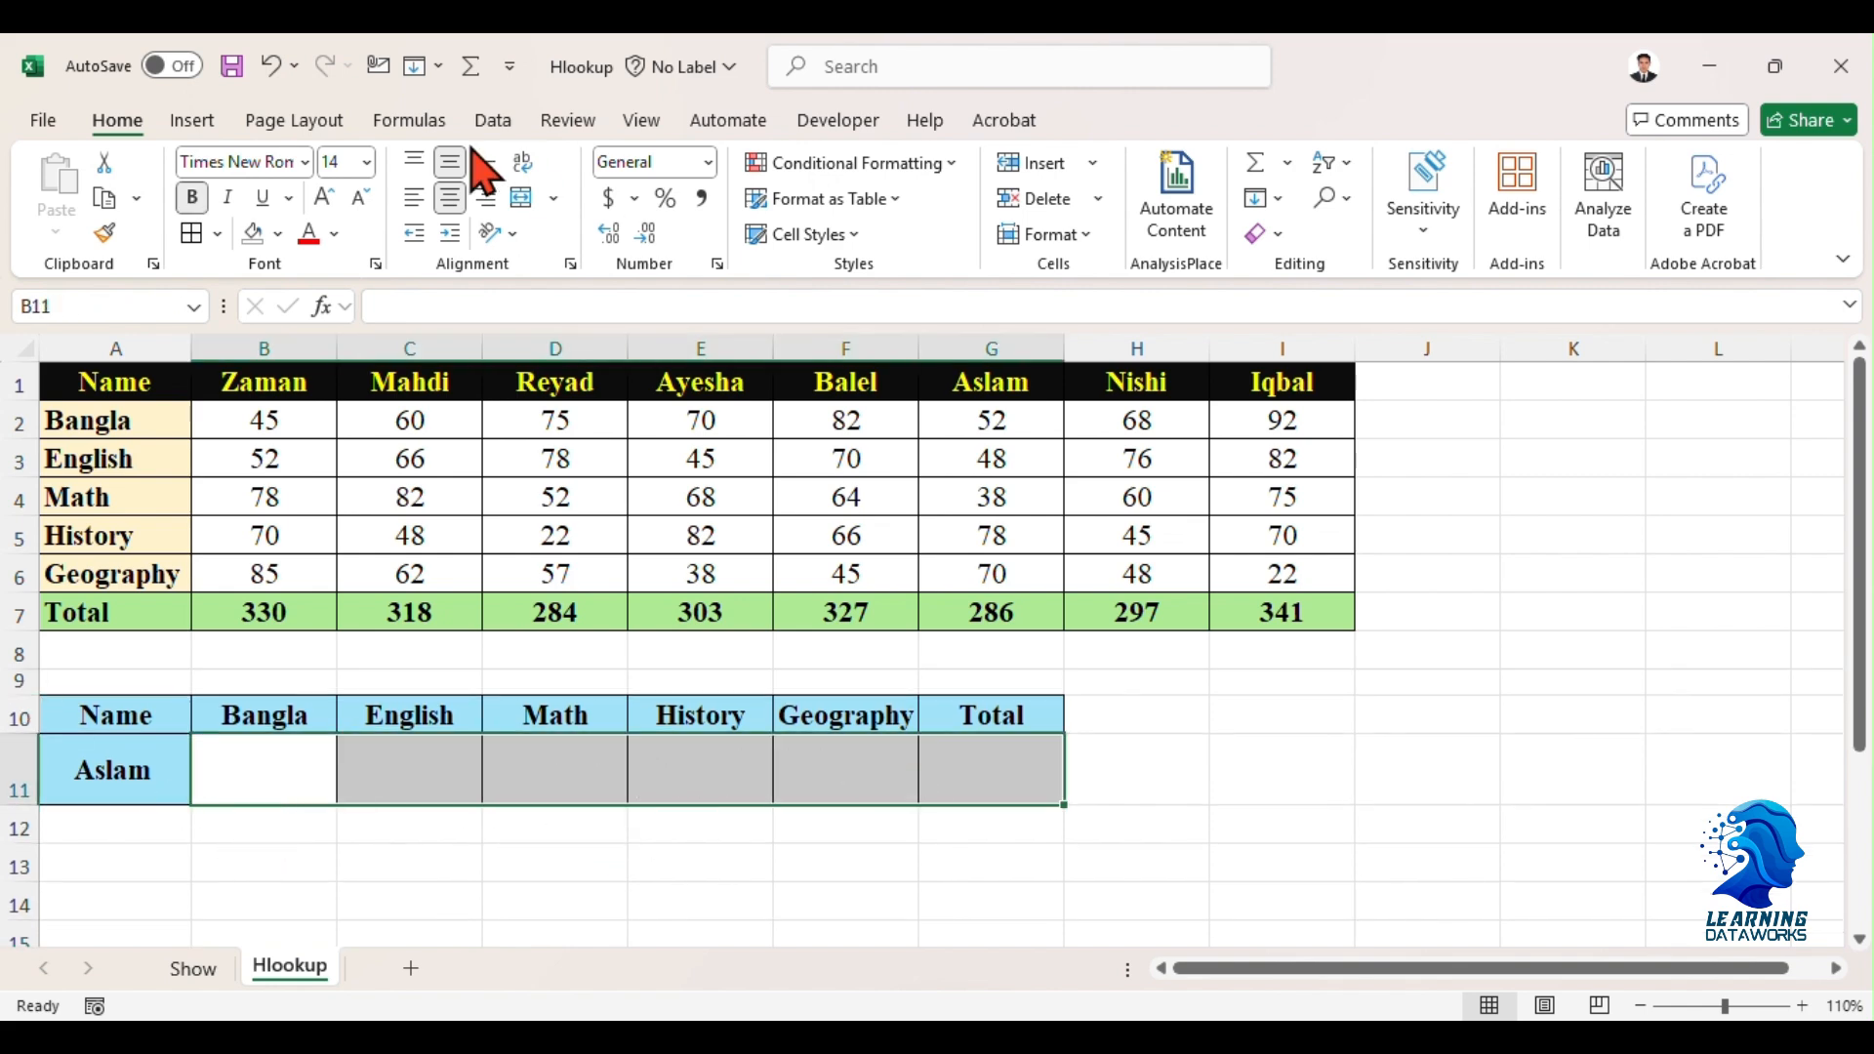
click(397, 879)
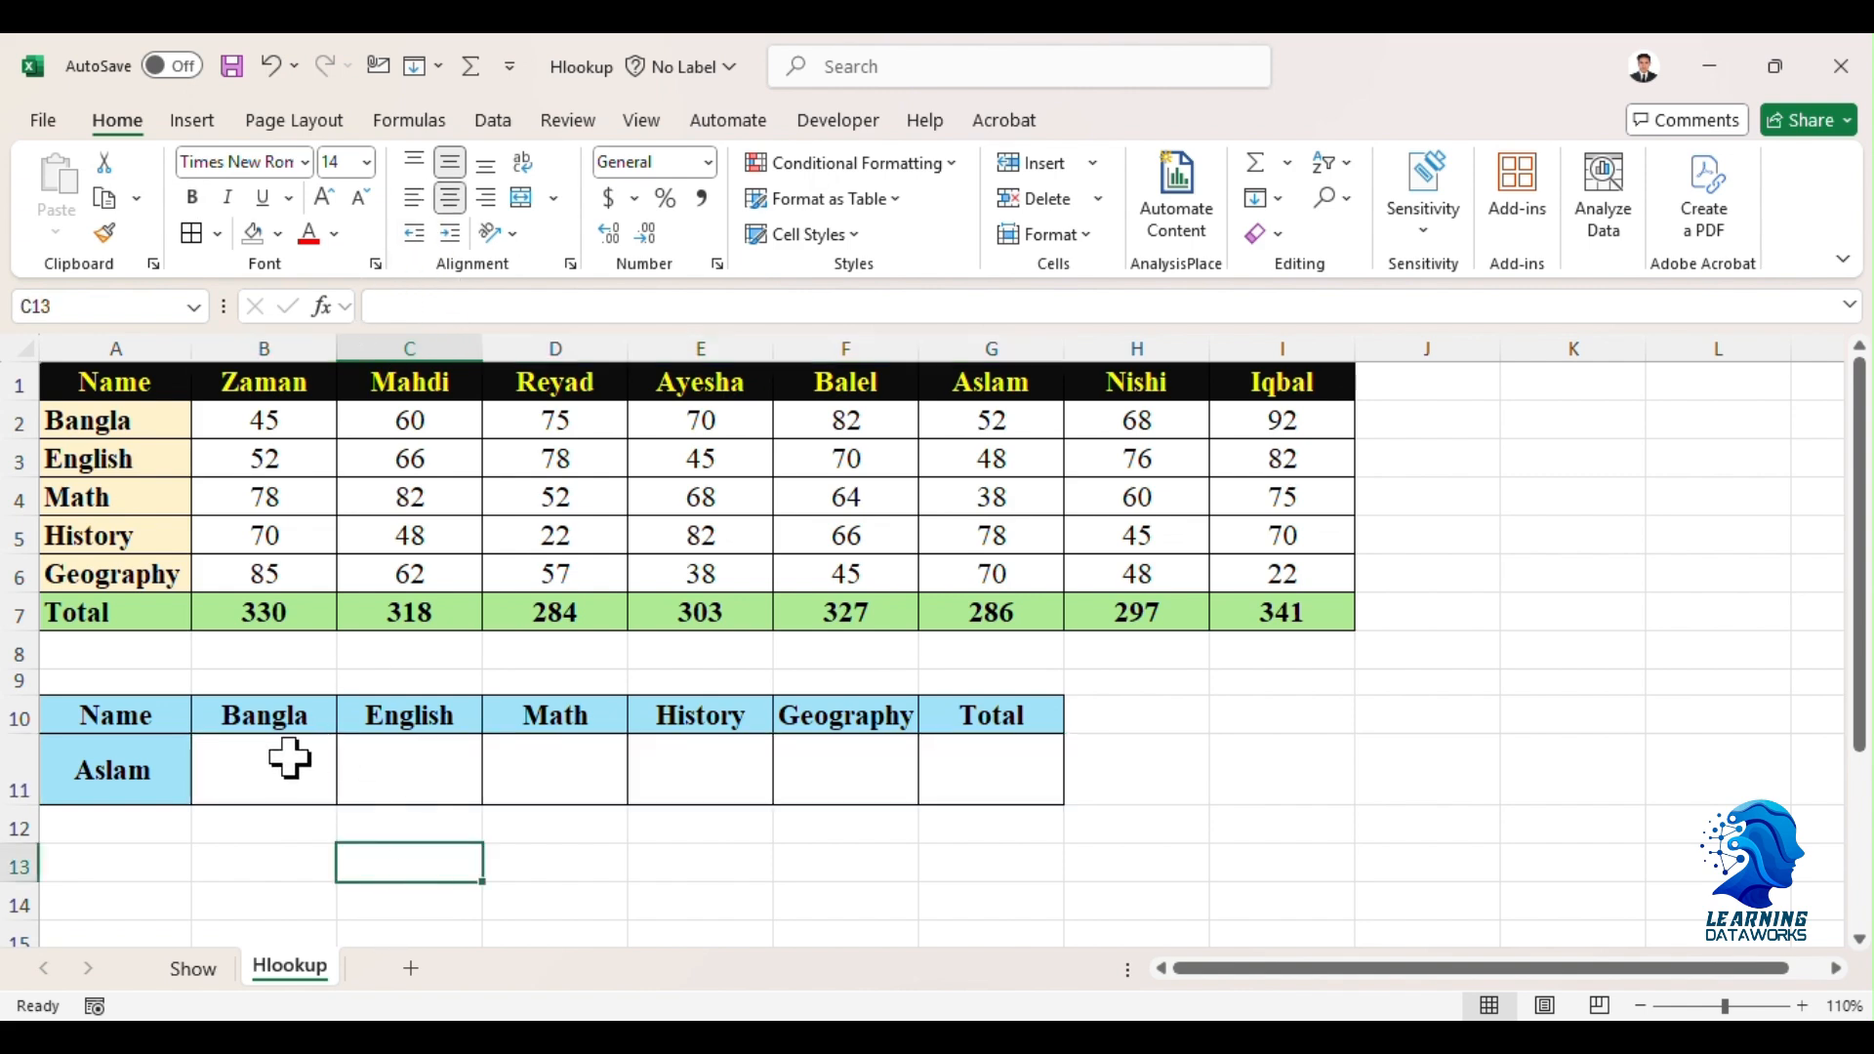
- Enter the formula =HLOOKUP(A11,A1:I6,2,0) in B11 under the Bangla header
click(293, 752)
text(=)
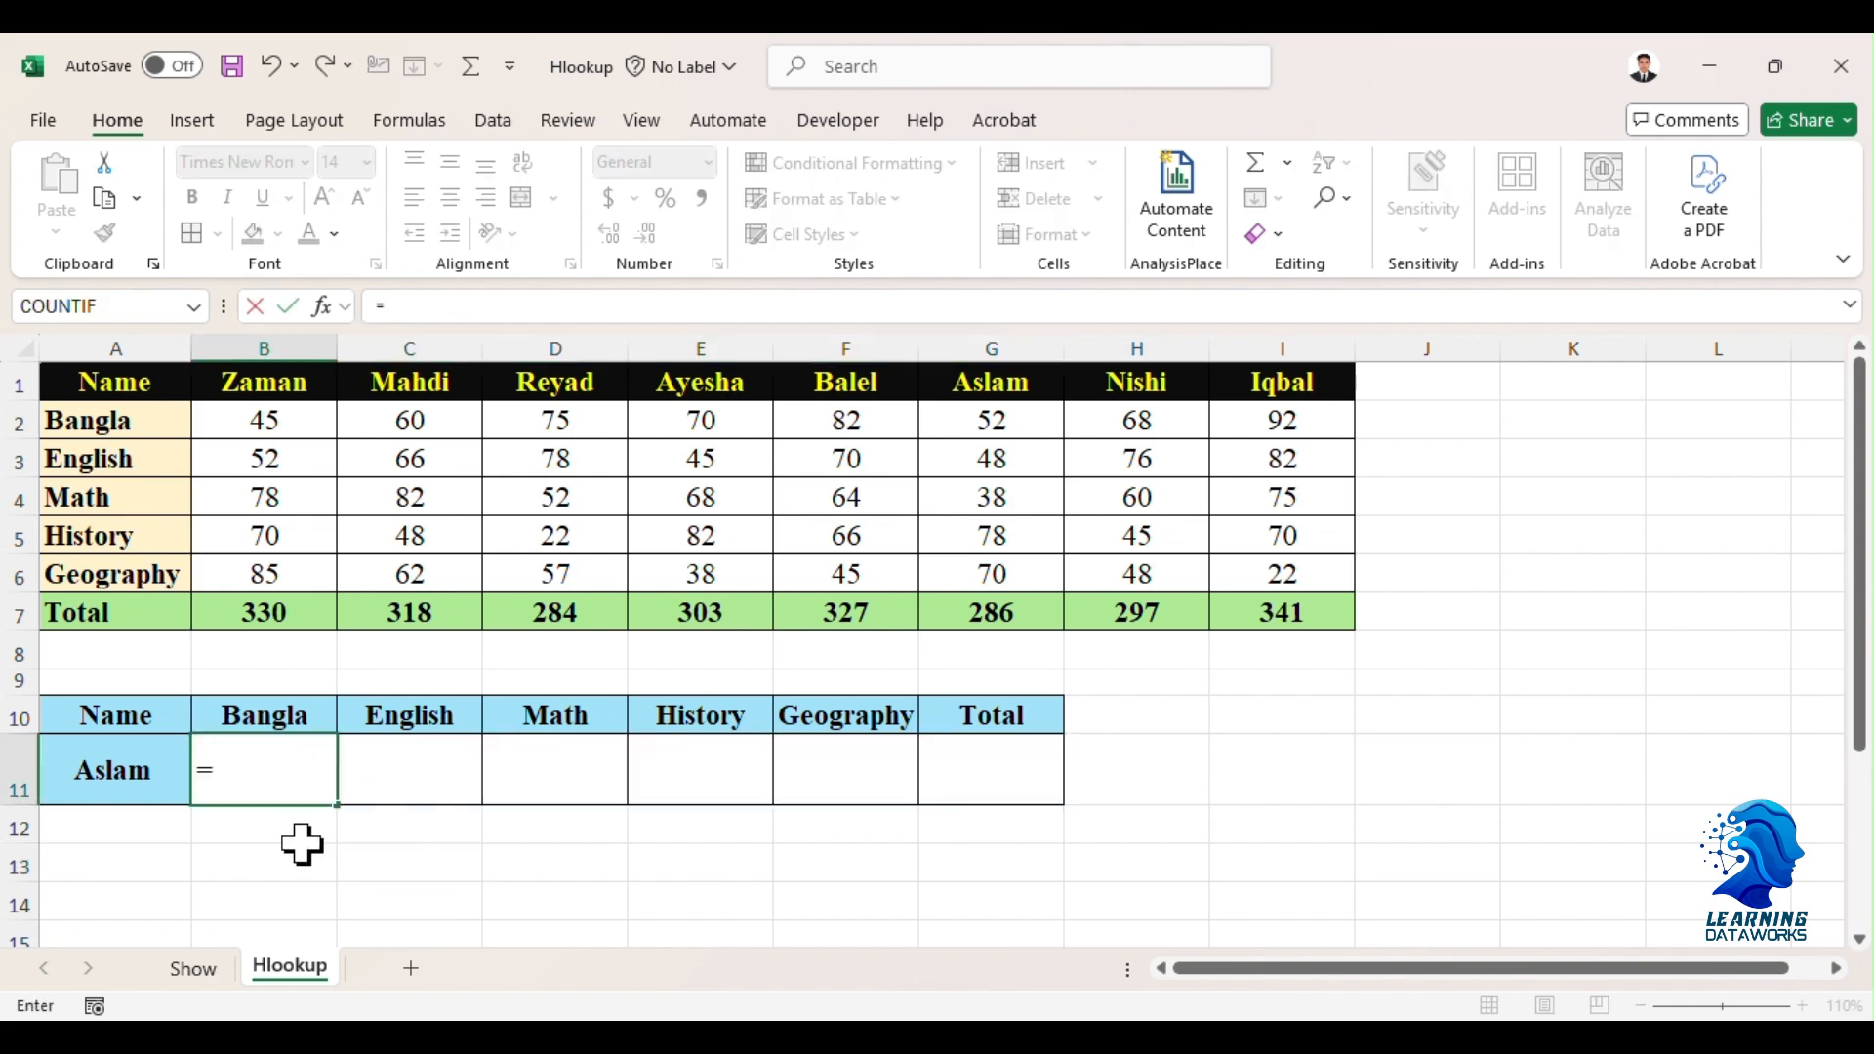
text(hl)
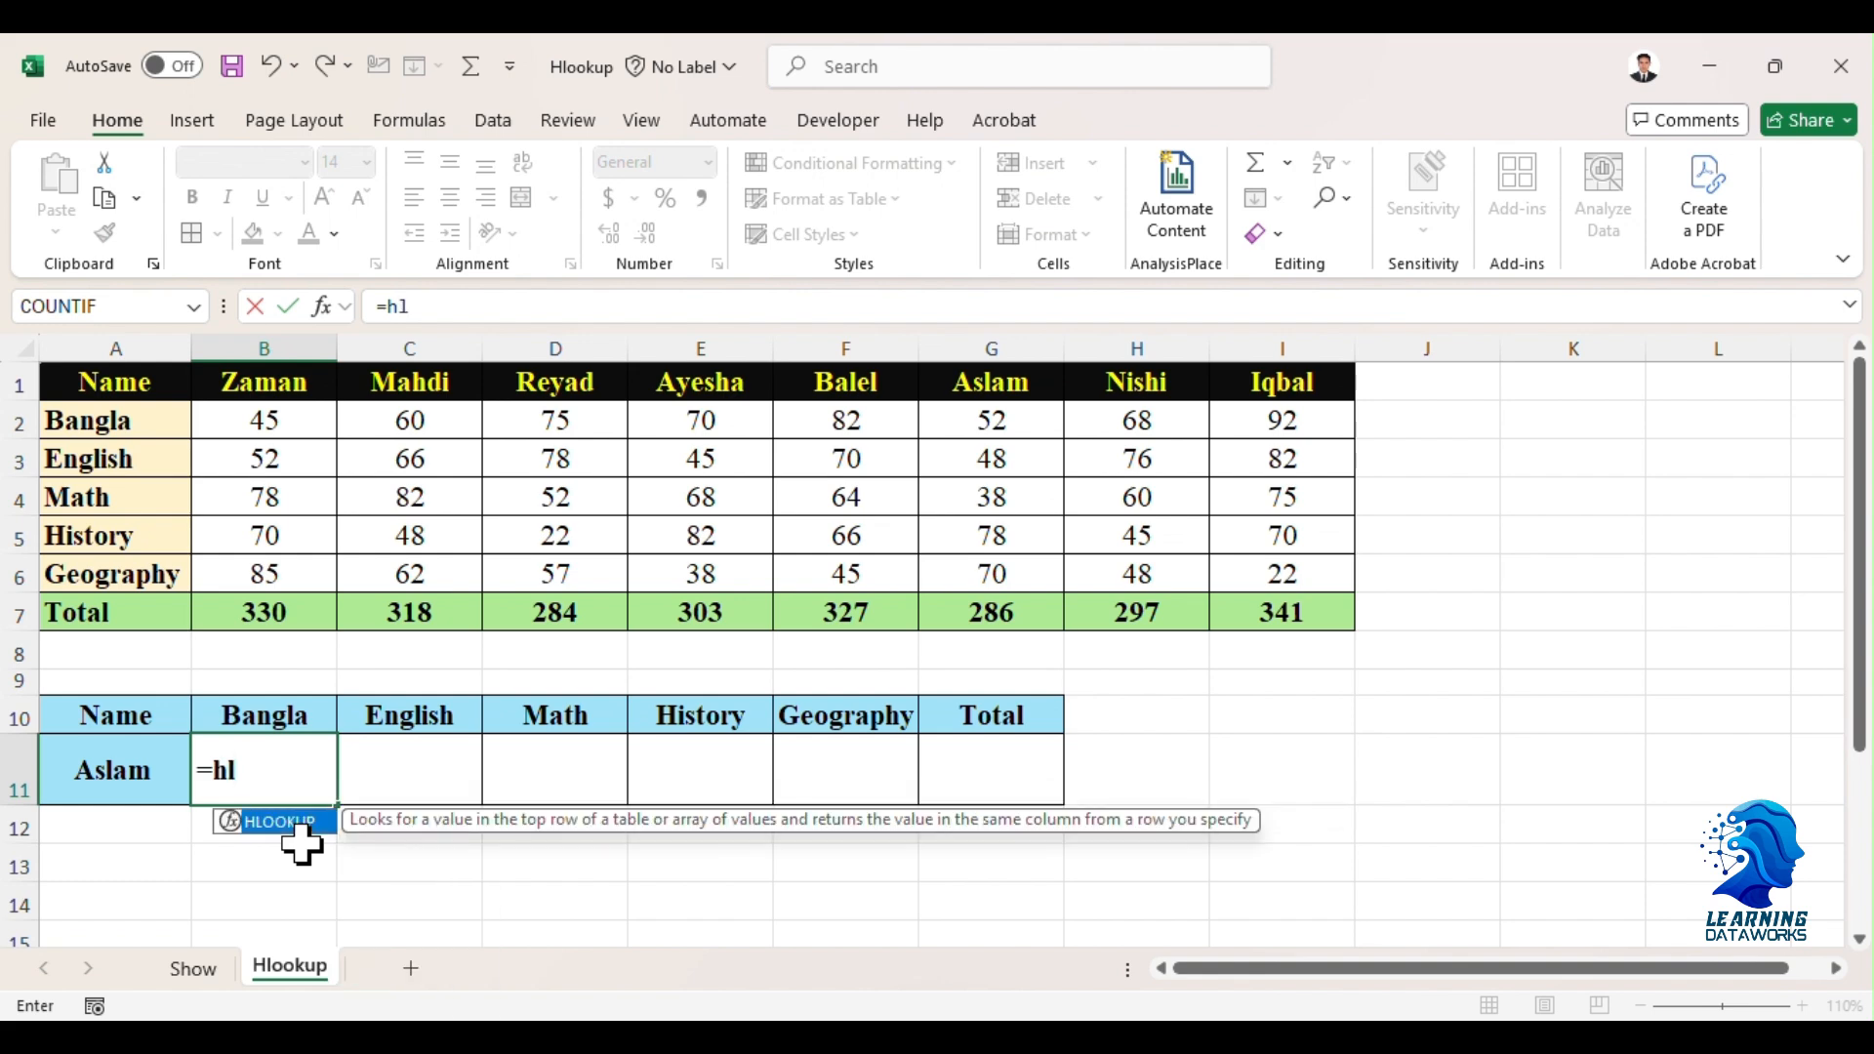
key(Tab)
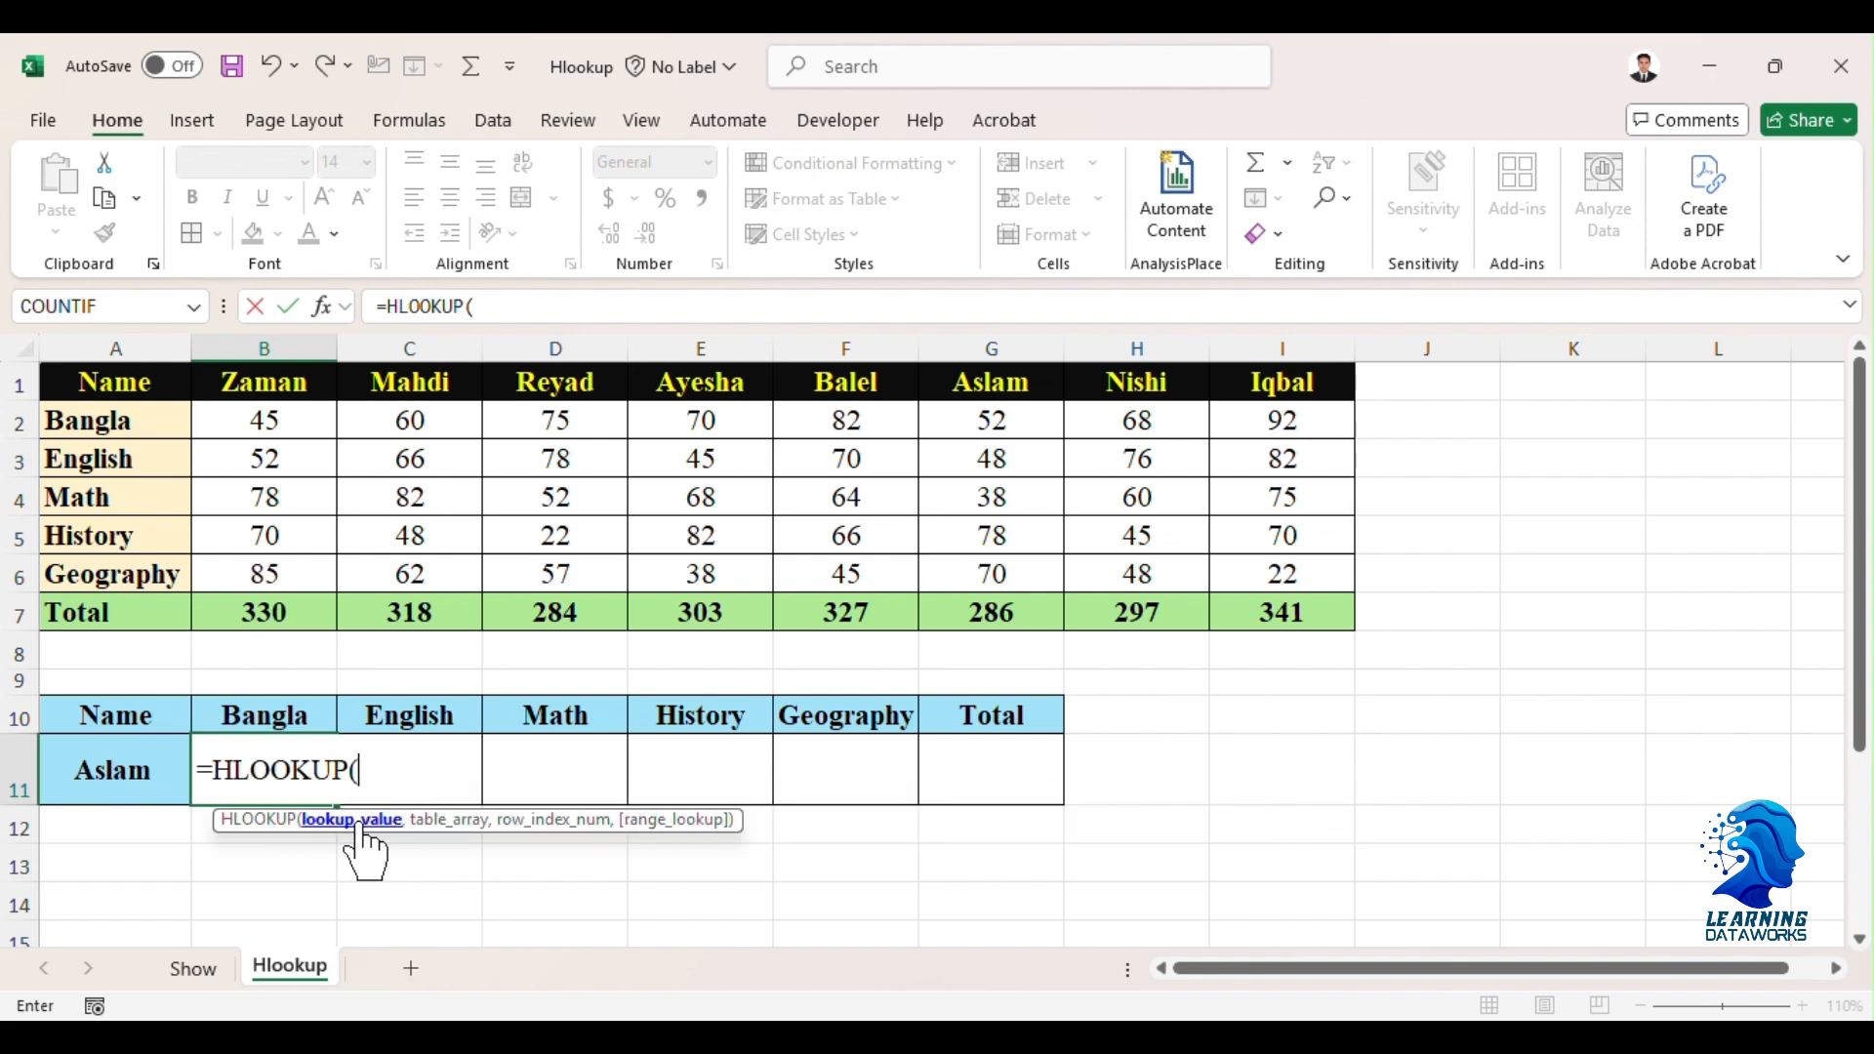
click(144, 771)
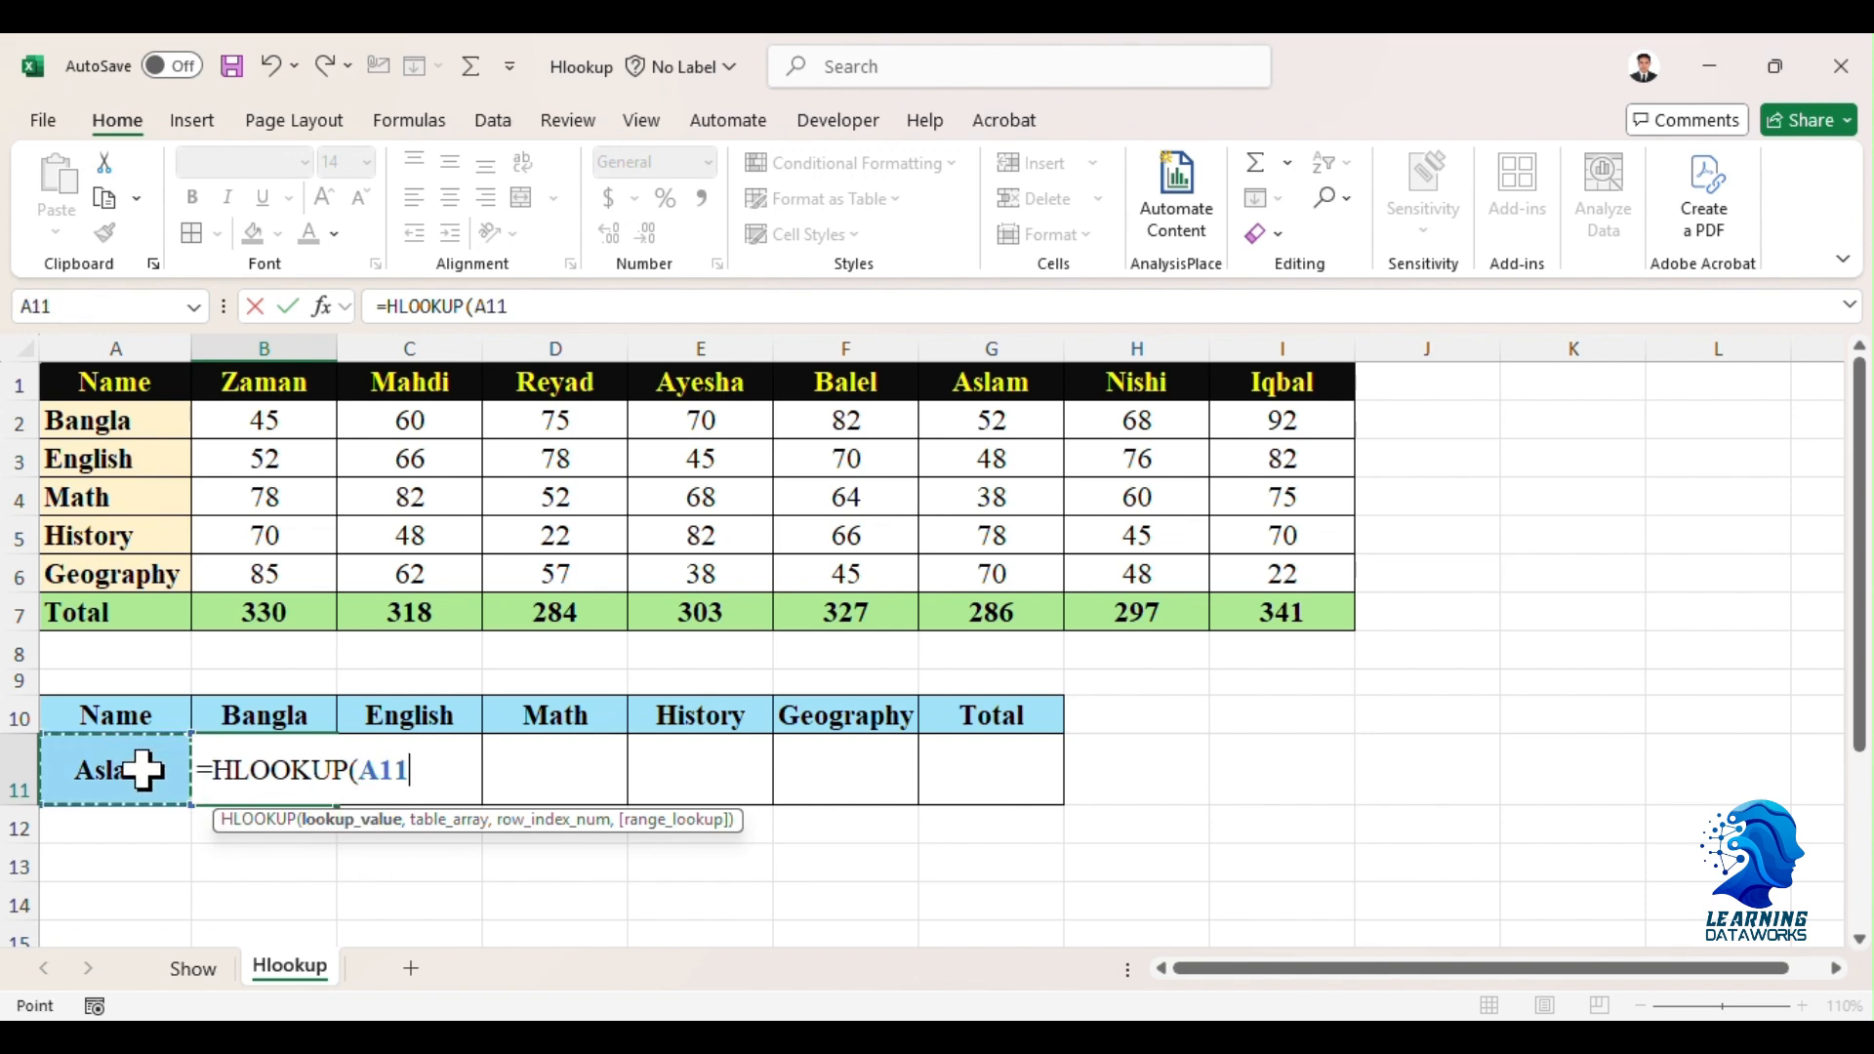
text(,)
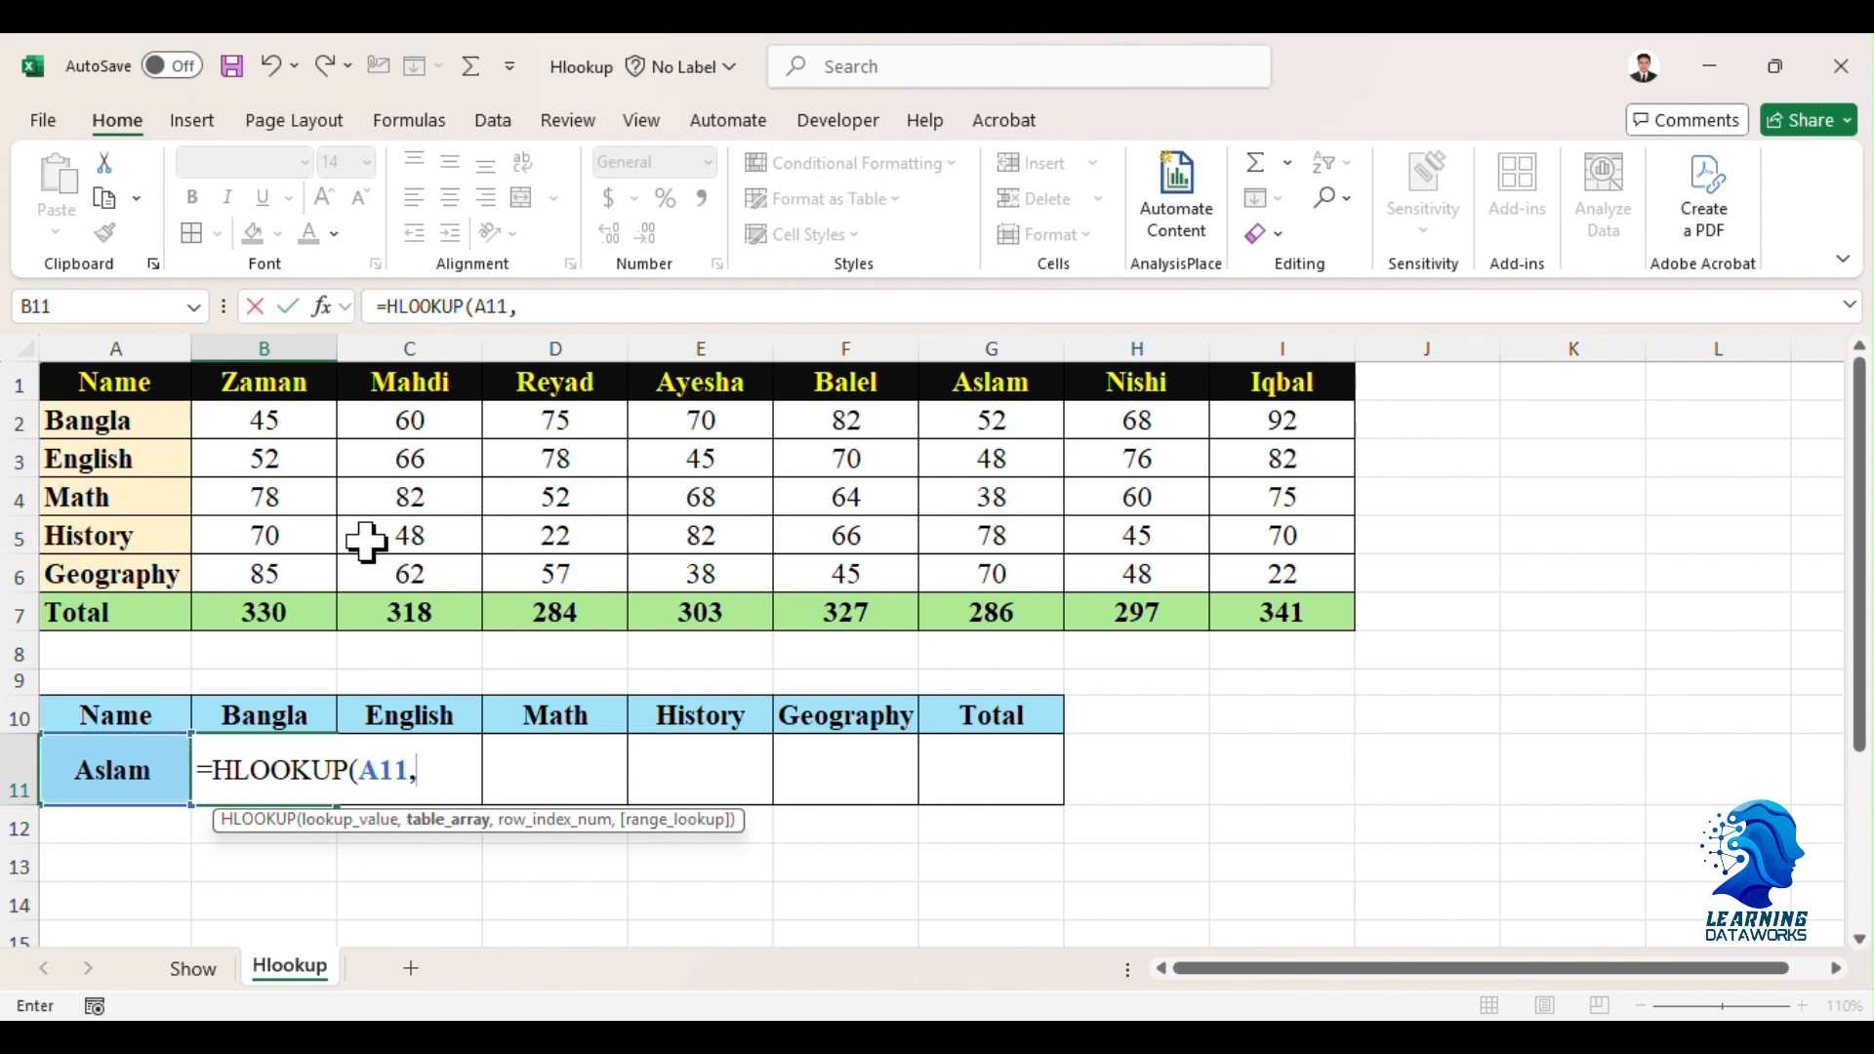
drag(146, 384, 1283, 581)
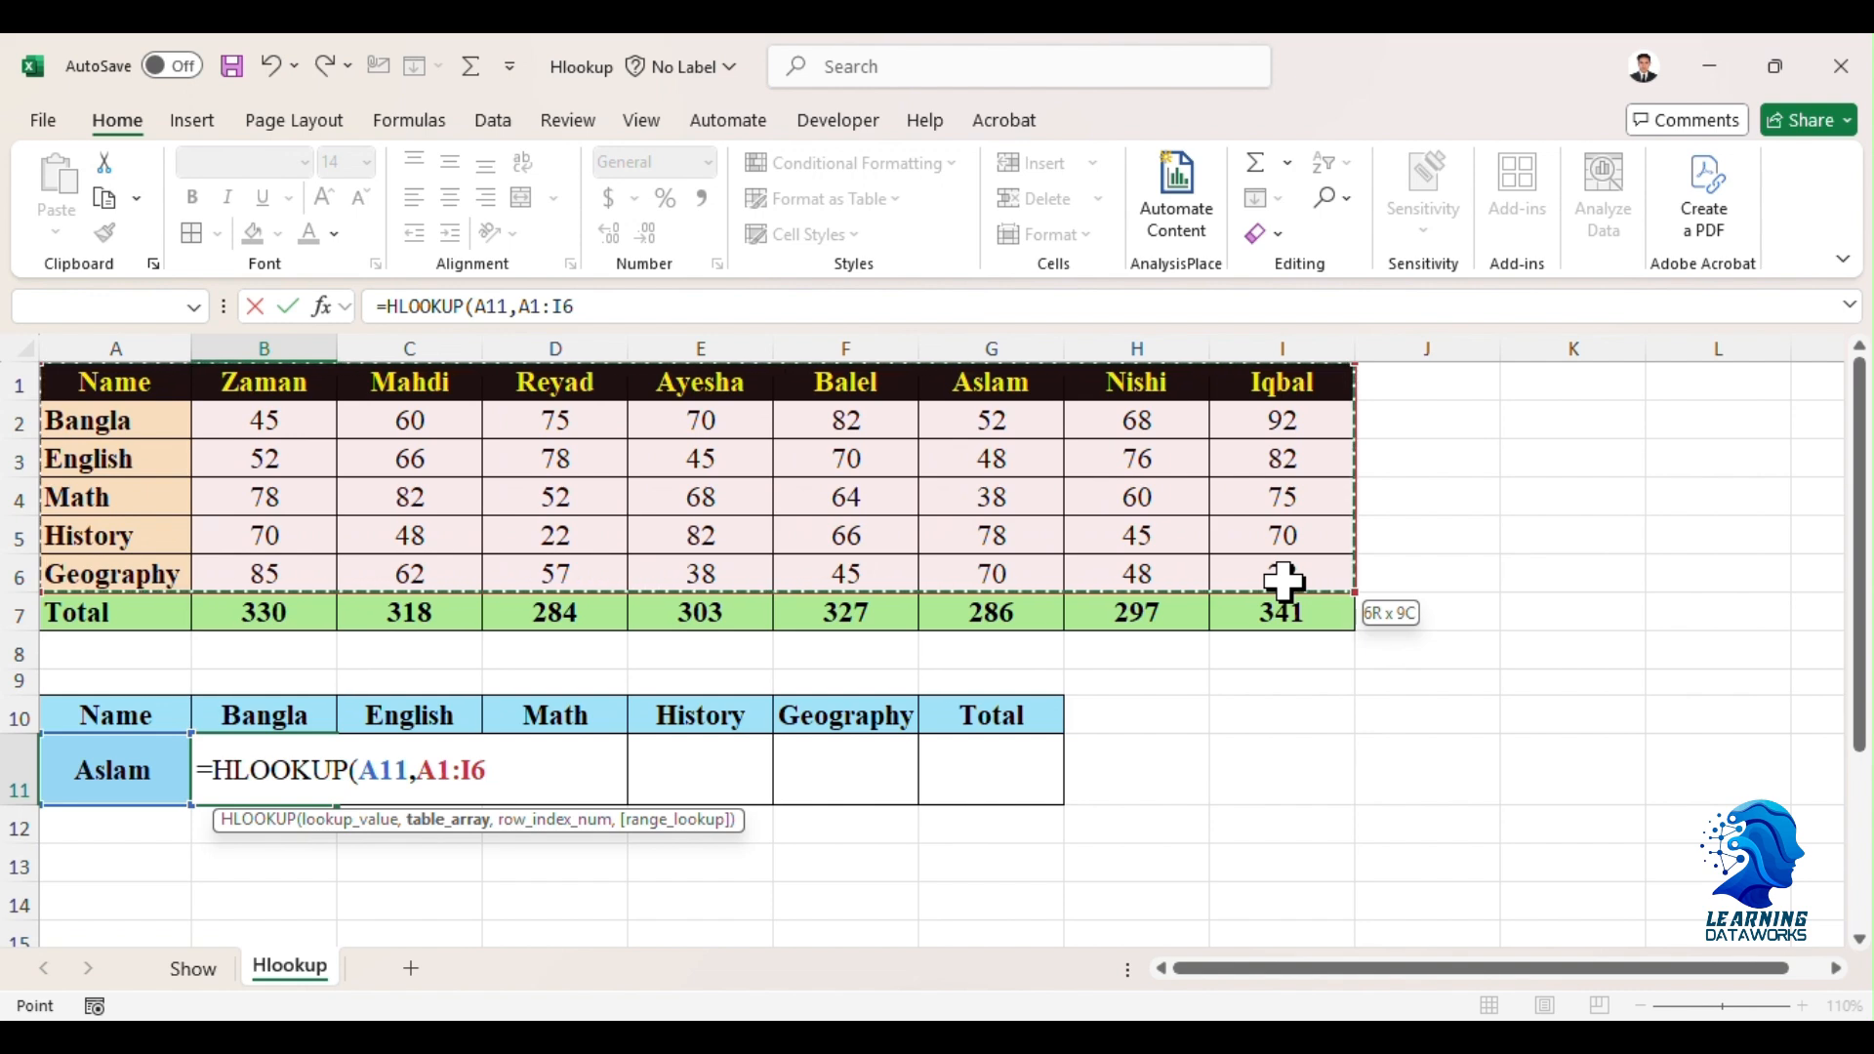
text(,2)
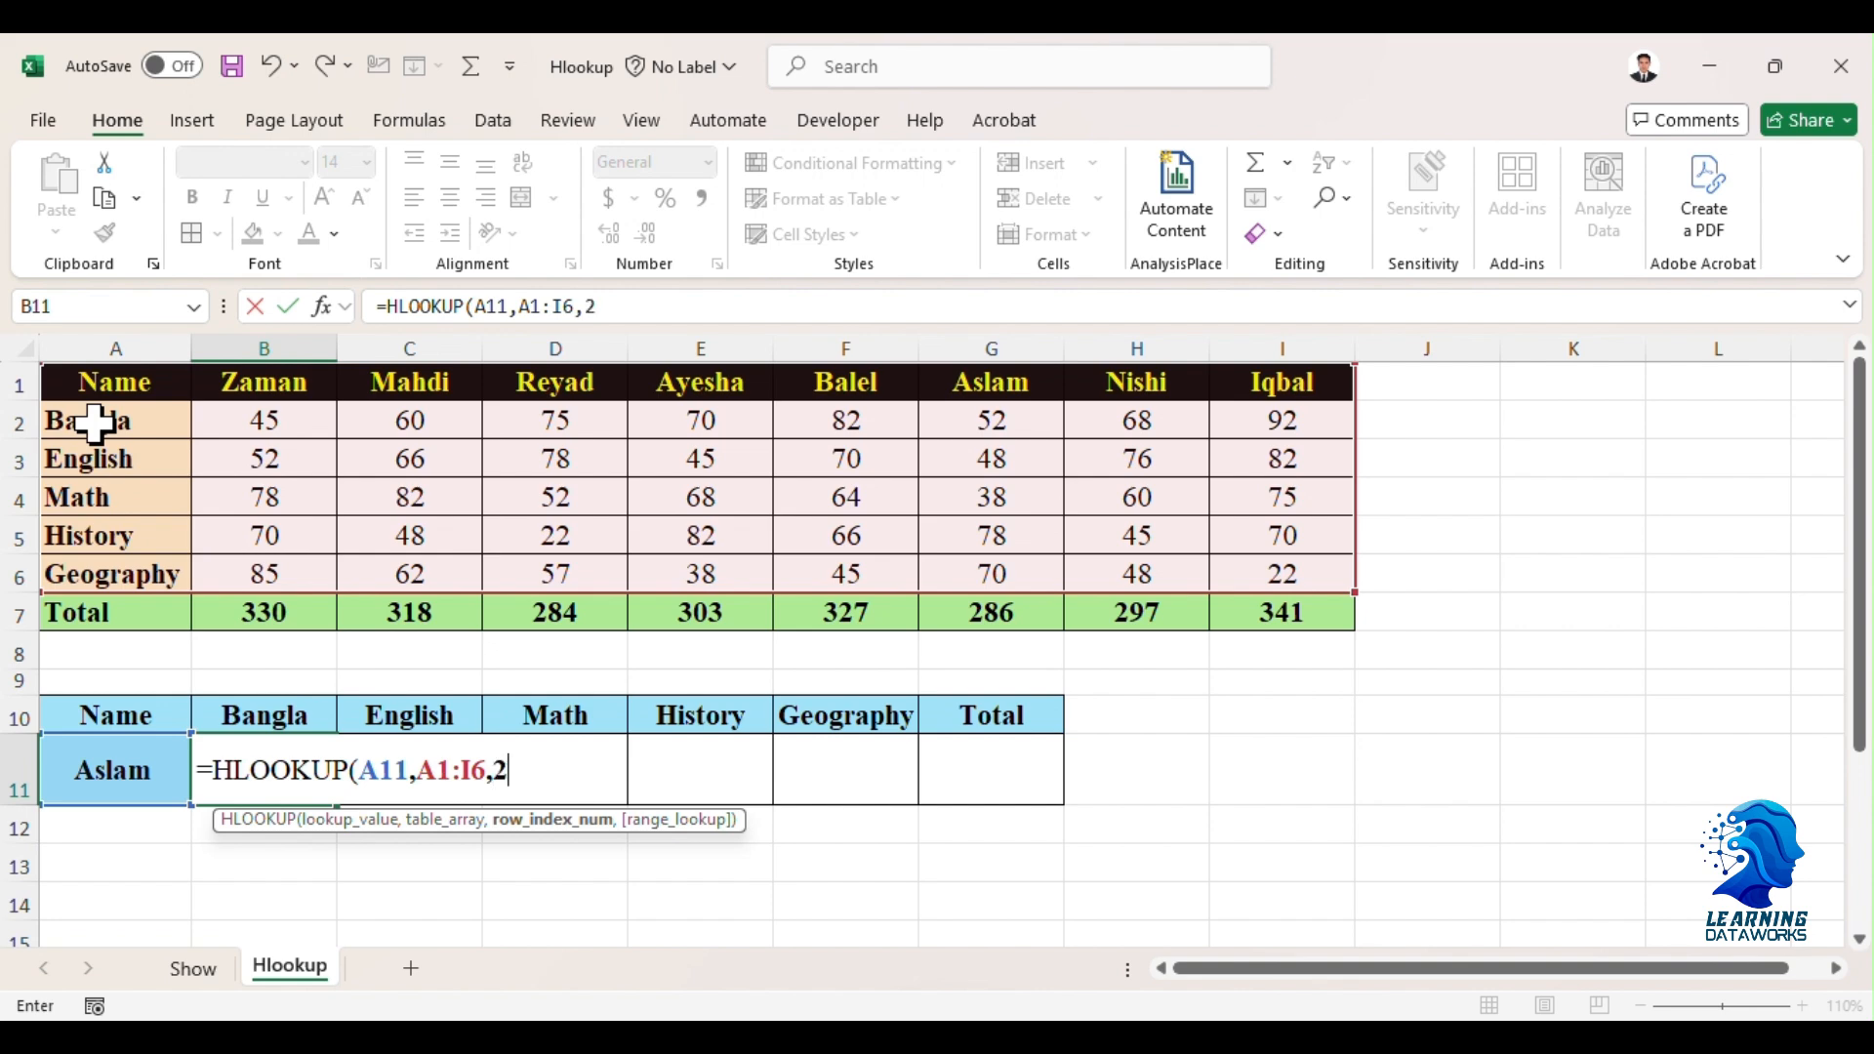
text(,)
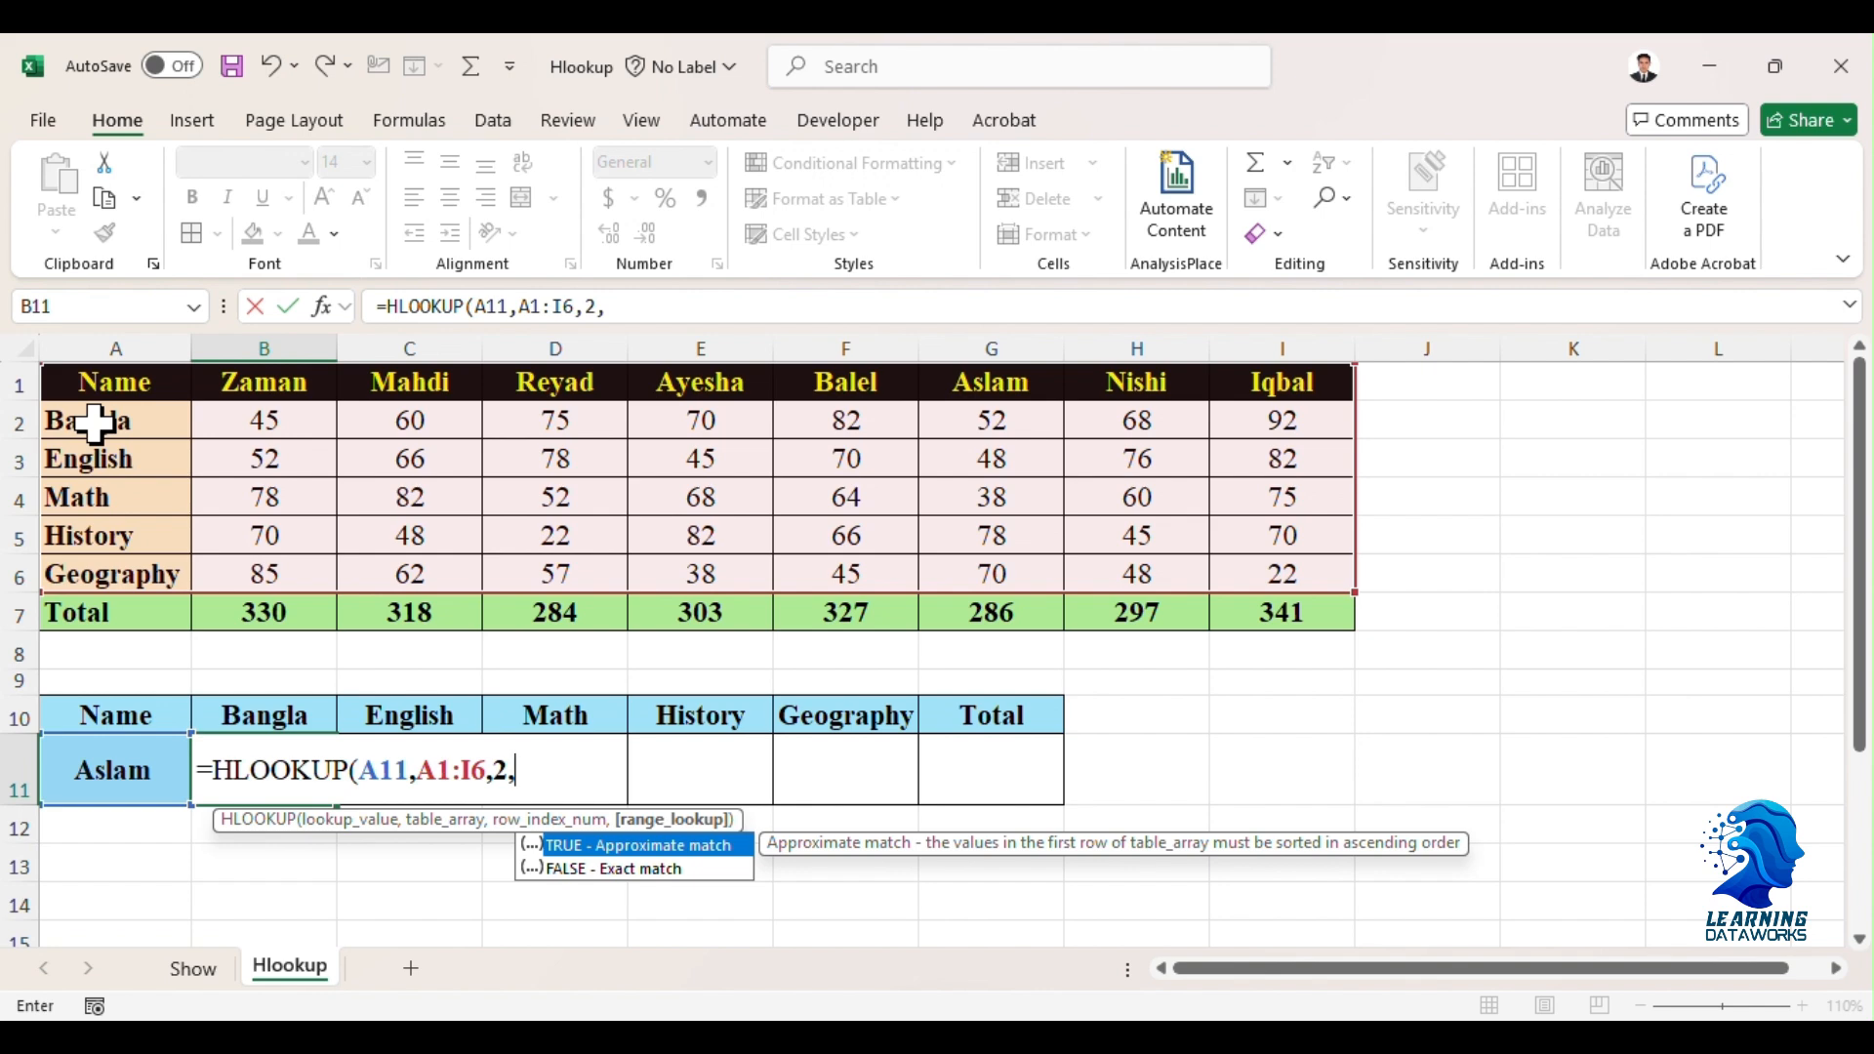
text())
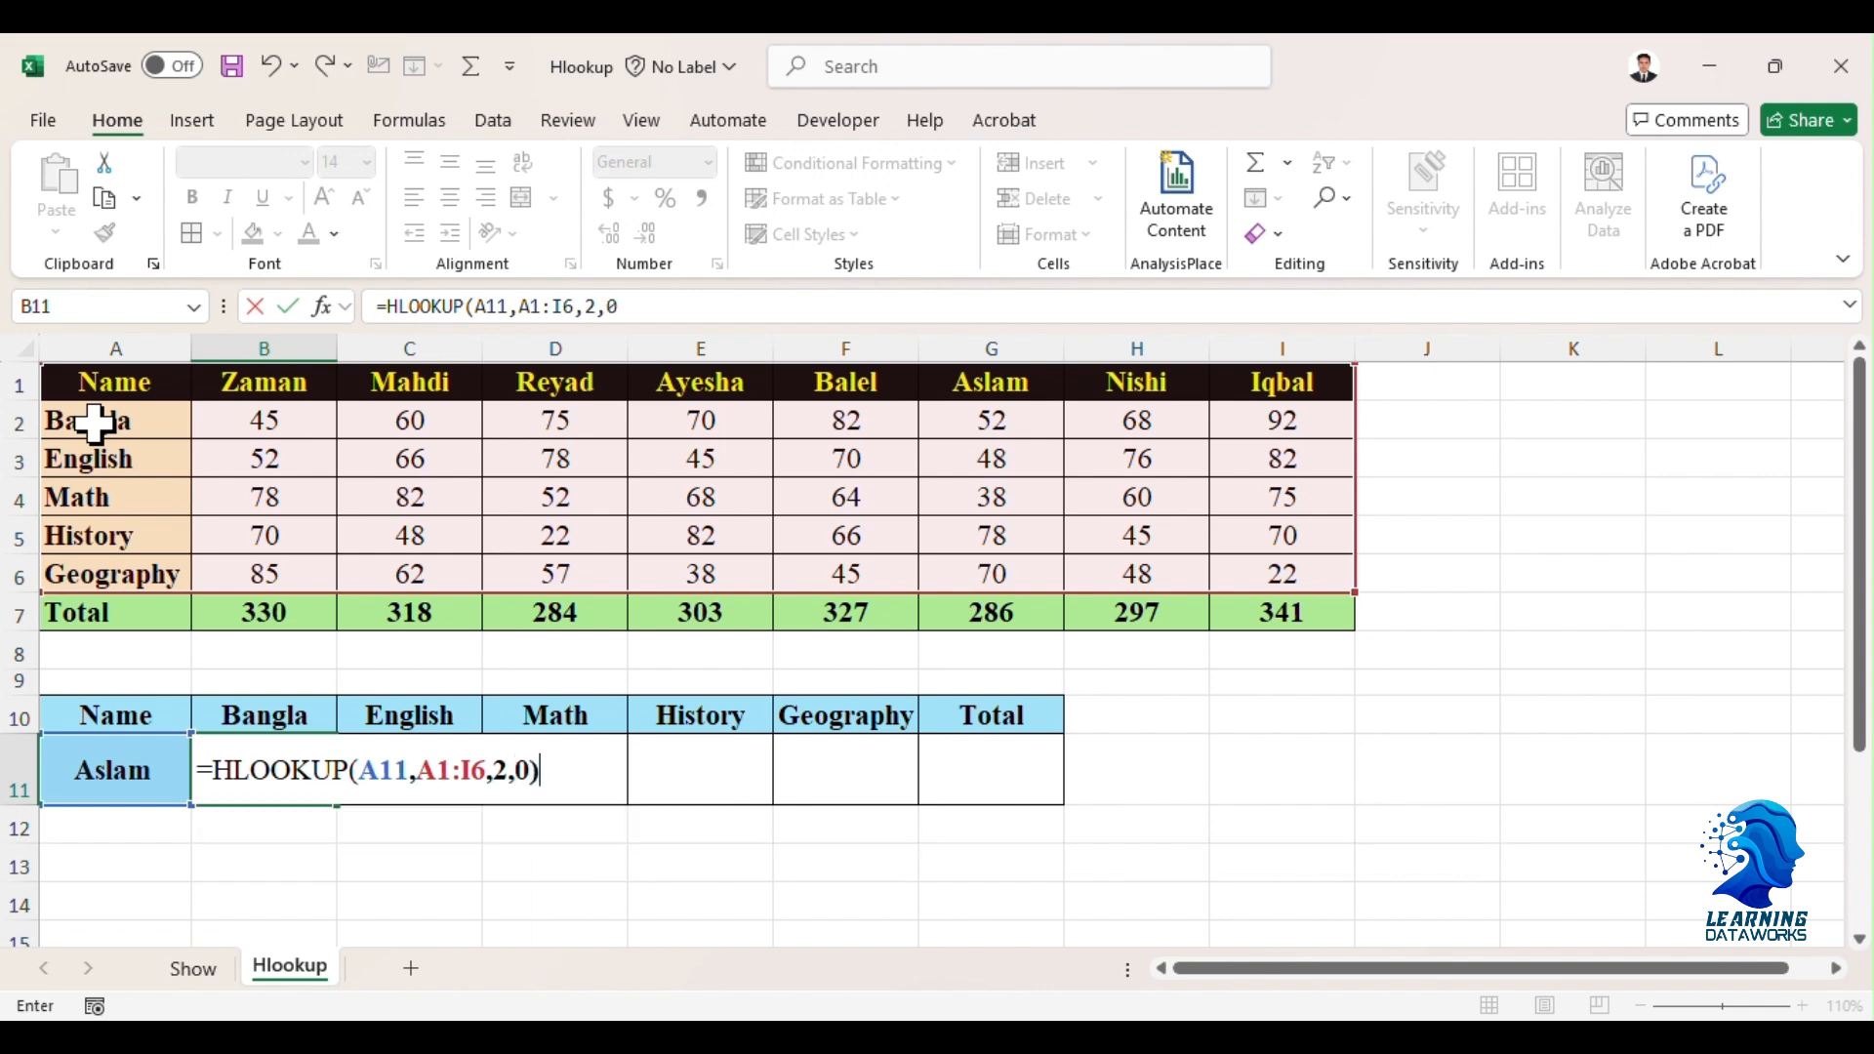
key(Return)
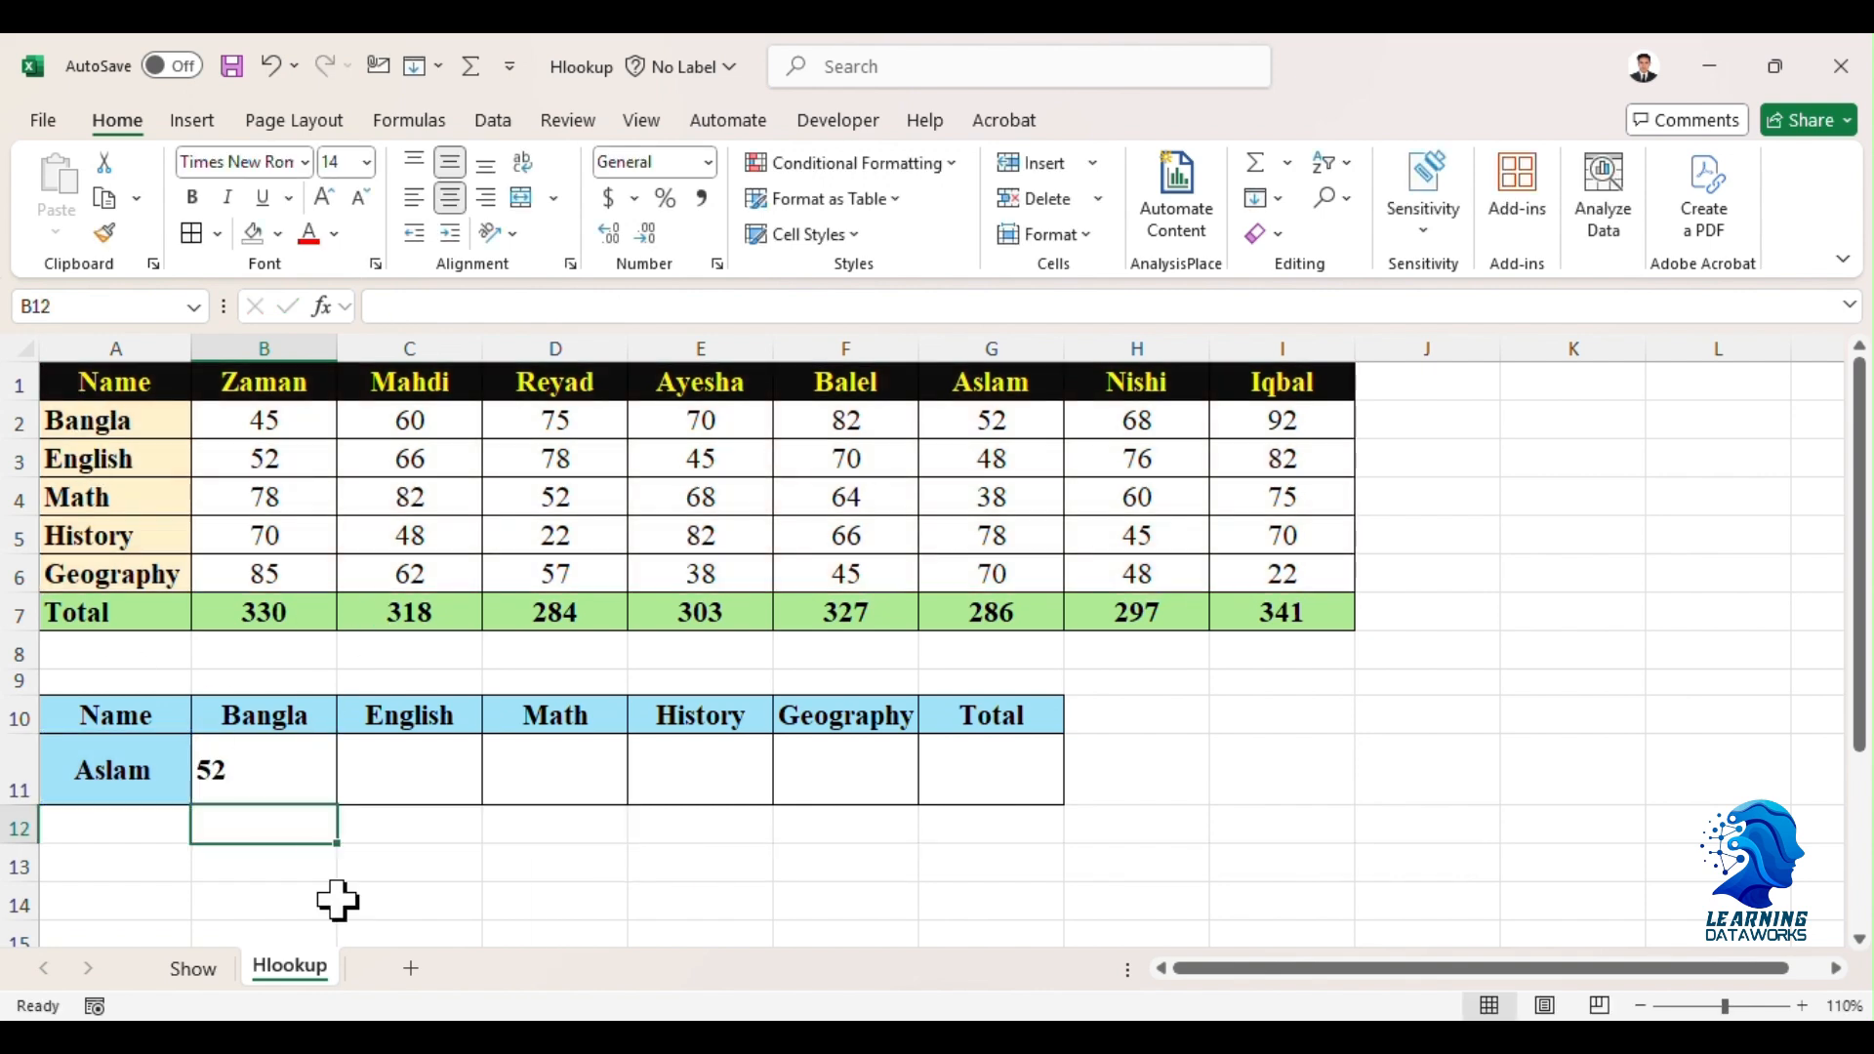
- Try to fill the relative-reference HLOOKUP formula from B11 across C11:G11
drag(261, 778, 323, 781)
click(399, 774)
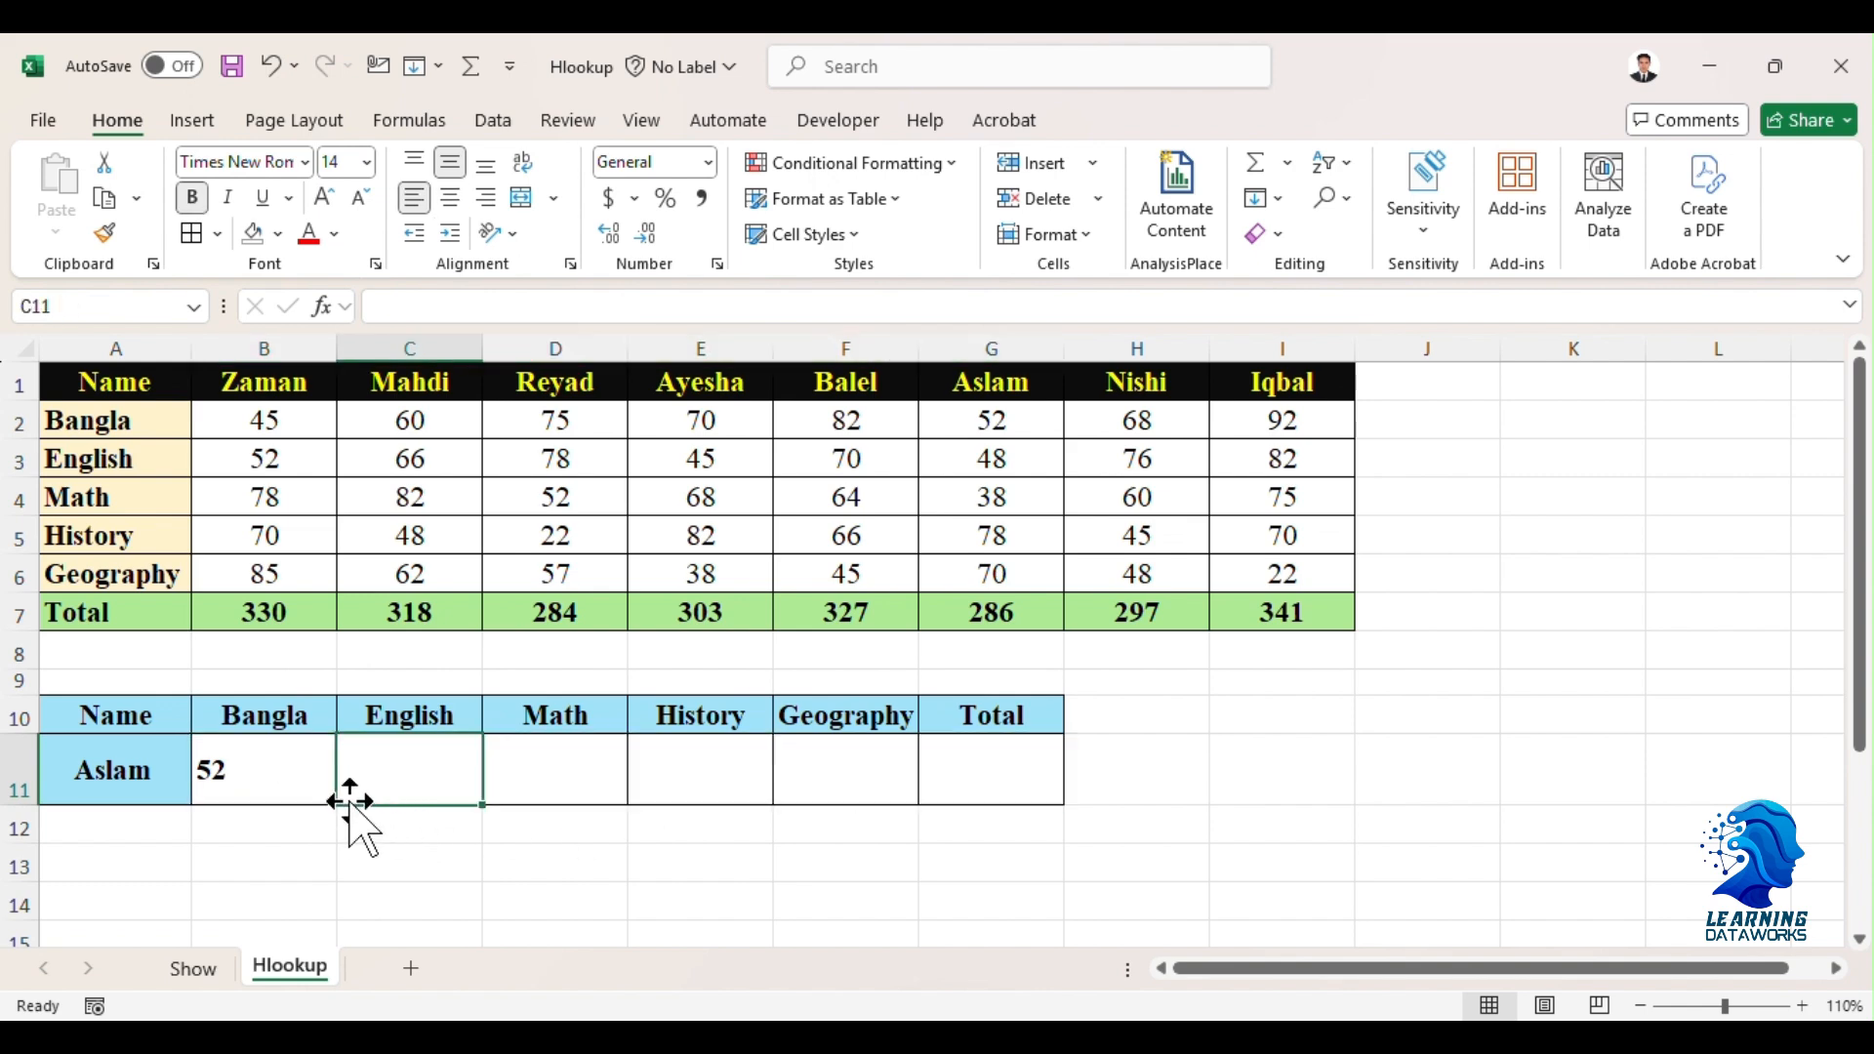
click(312, 784)
drag(340, 807, 1016, 795)
- Clear the copied formulas from C11:G11 and the original HLOOKUP formula from B11
drag(378, 781, 1016, 787)
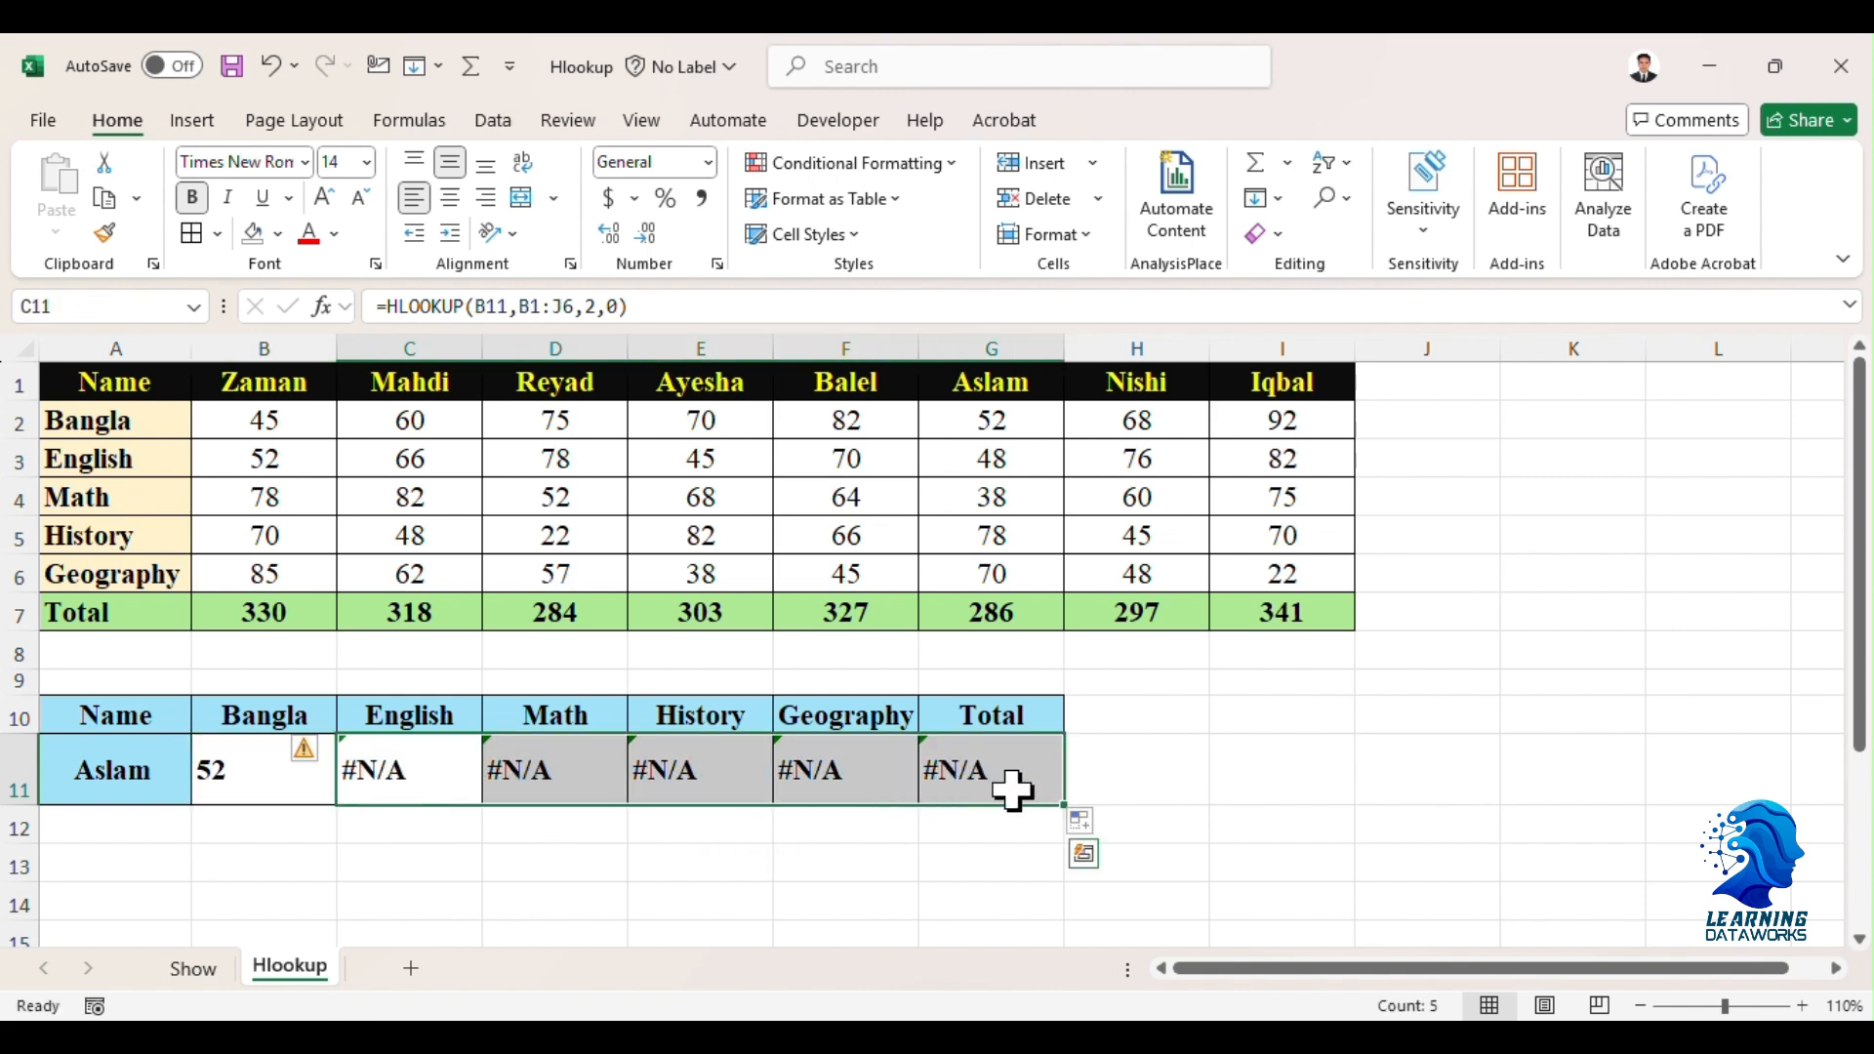
key(Delete)
click(451, 777)
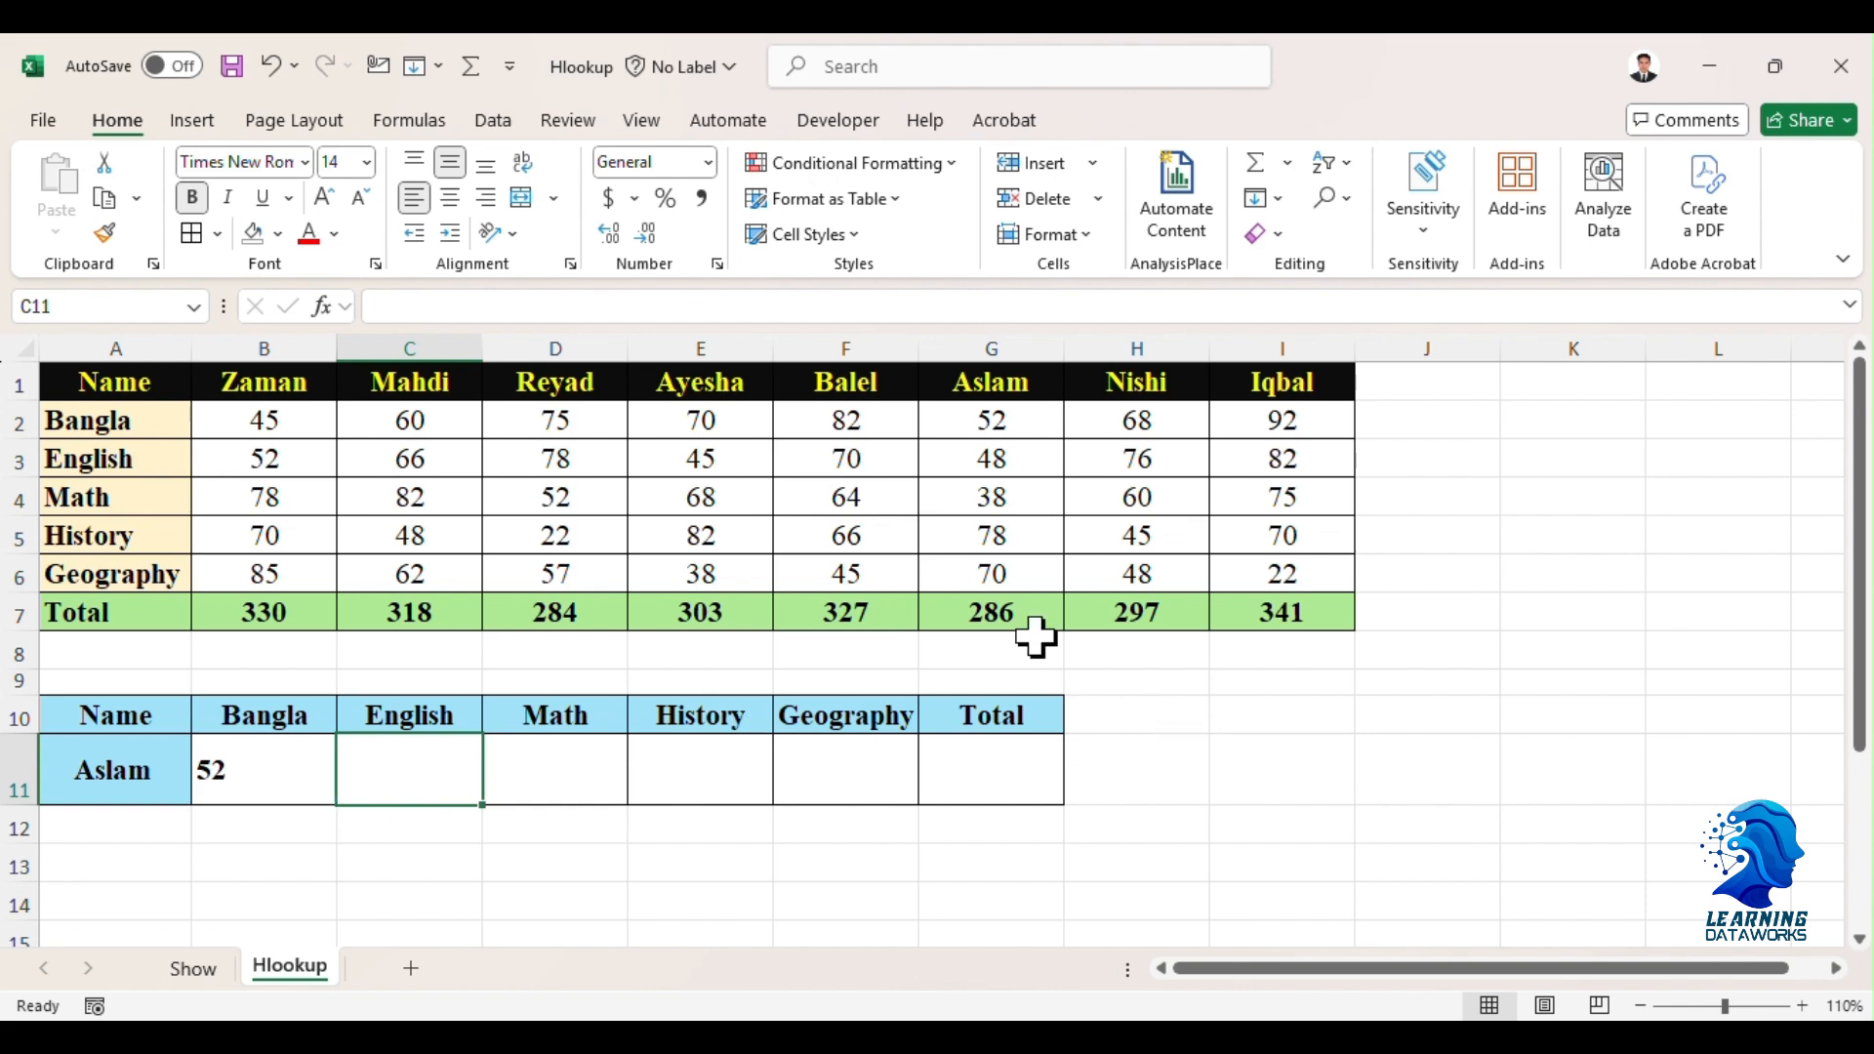
click(283, 768)
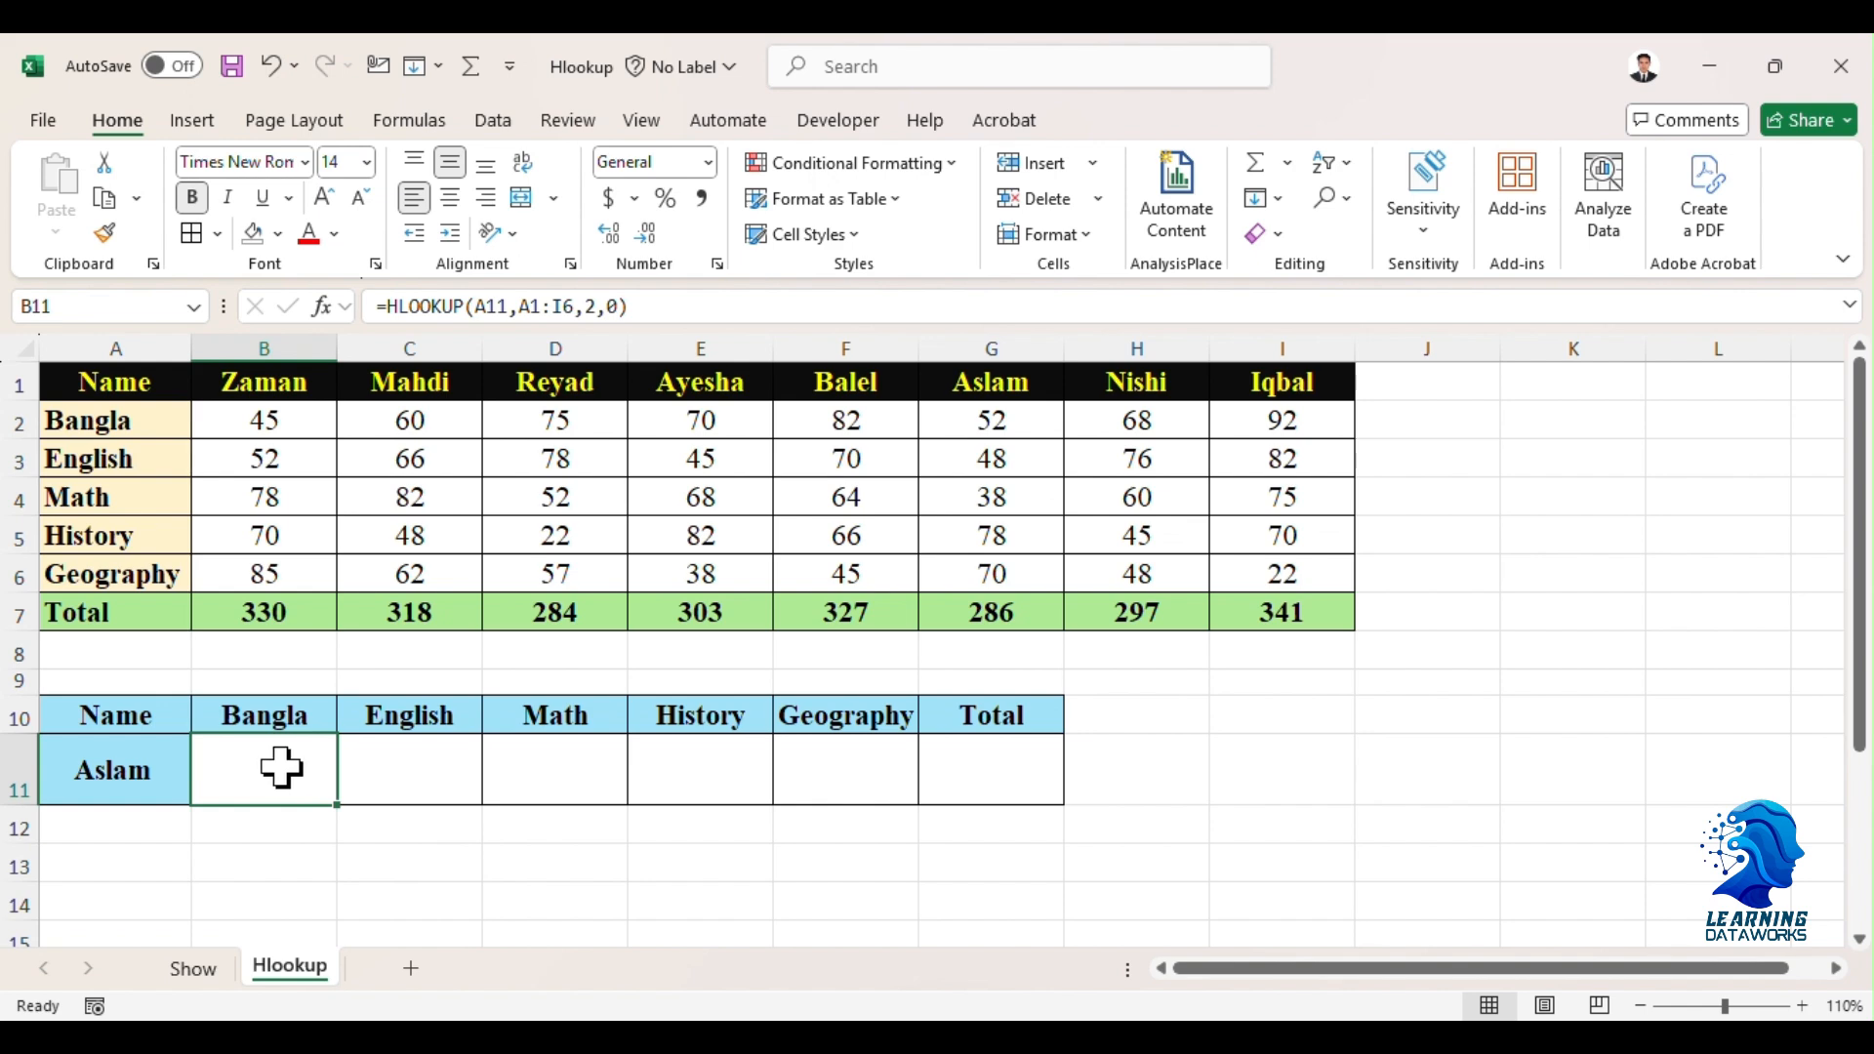
key(Delete)
click(263, 870)
- Enter the formula =HLOOKUP($A$11,$A$1:$I$6,2,0) with absolute references in B11
click(289, 761)
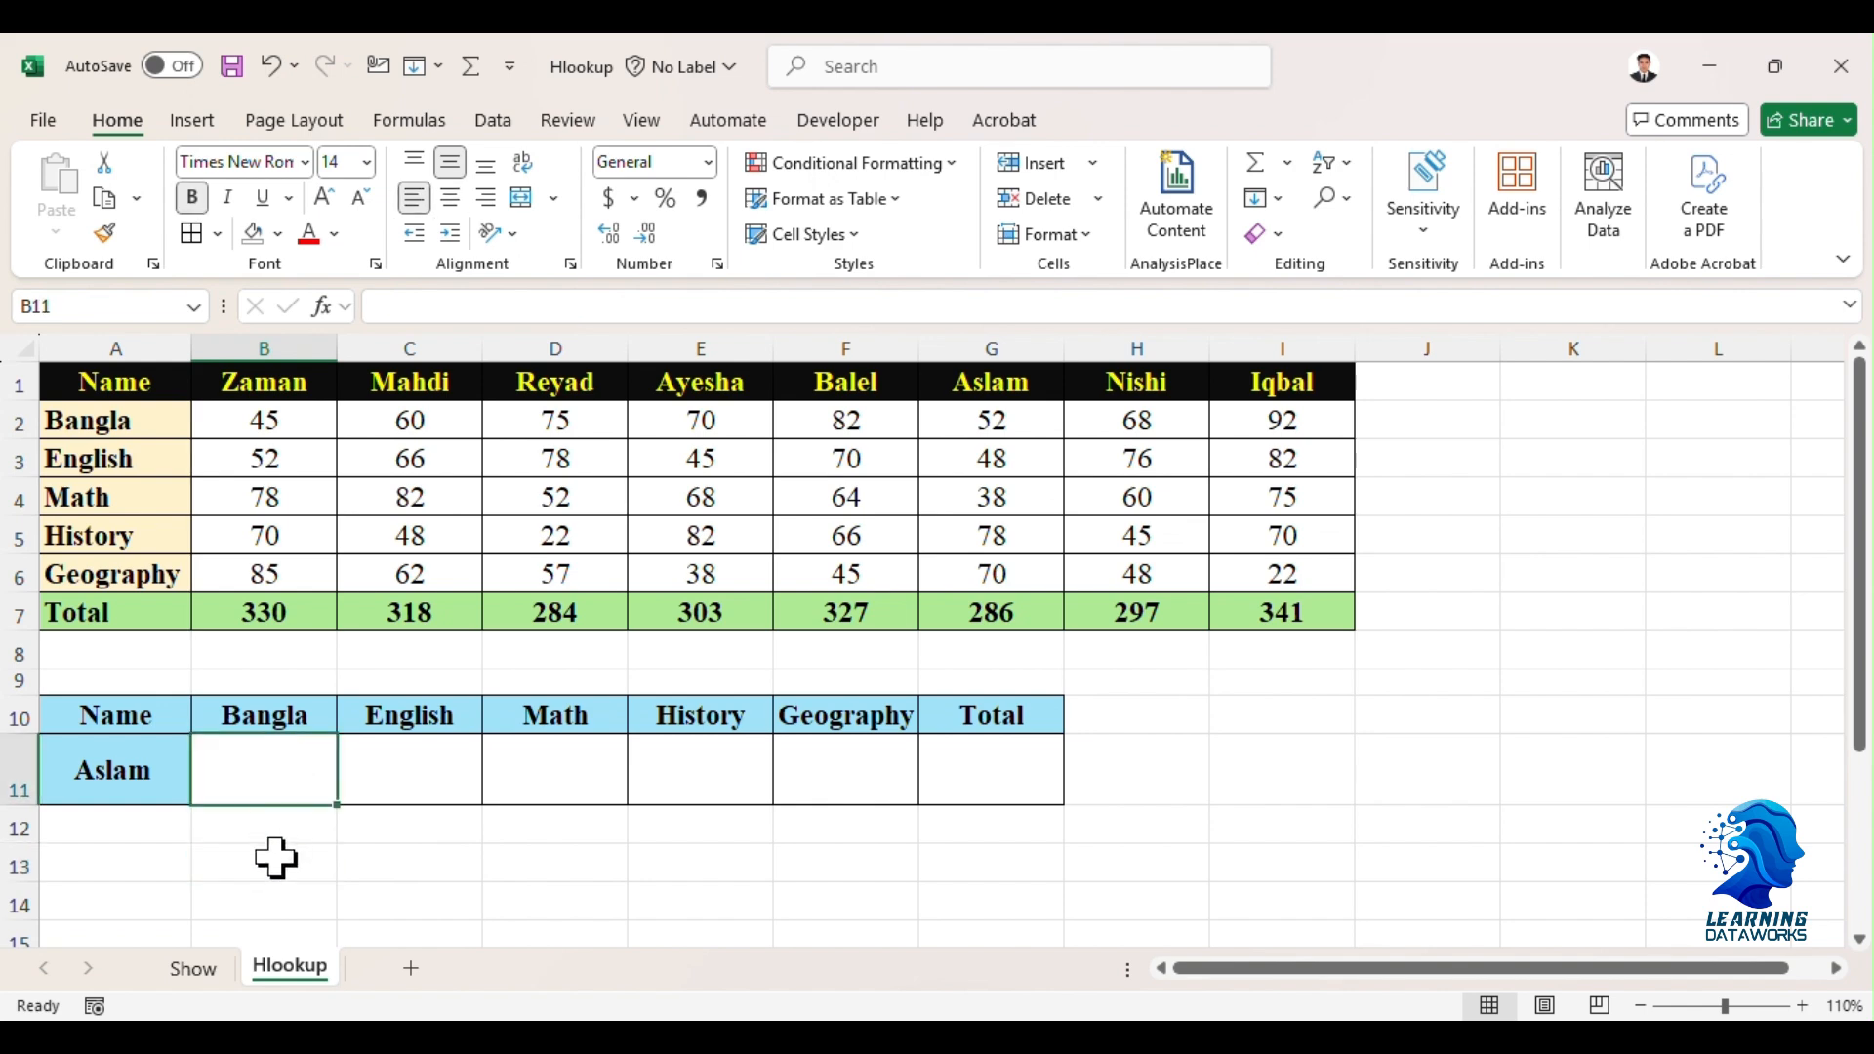
text(=hl)
key(Tab)
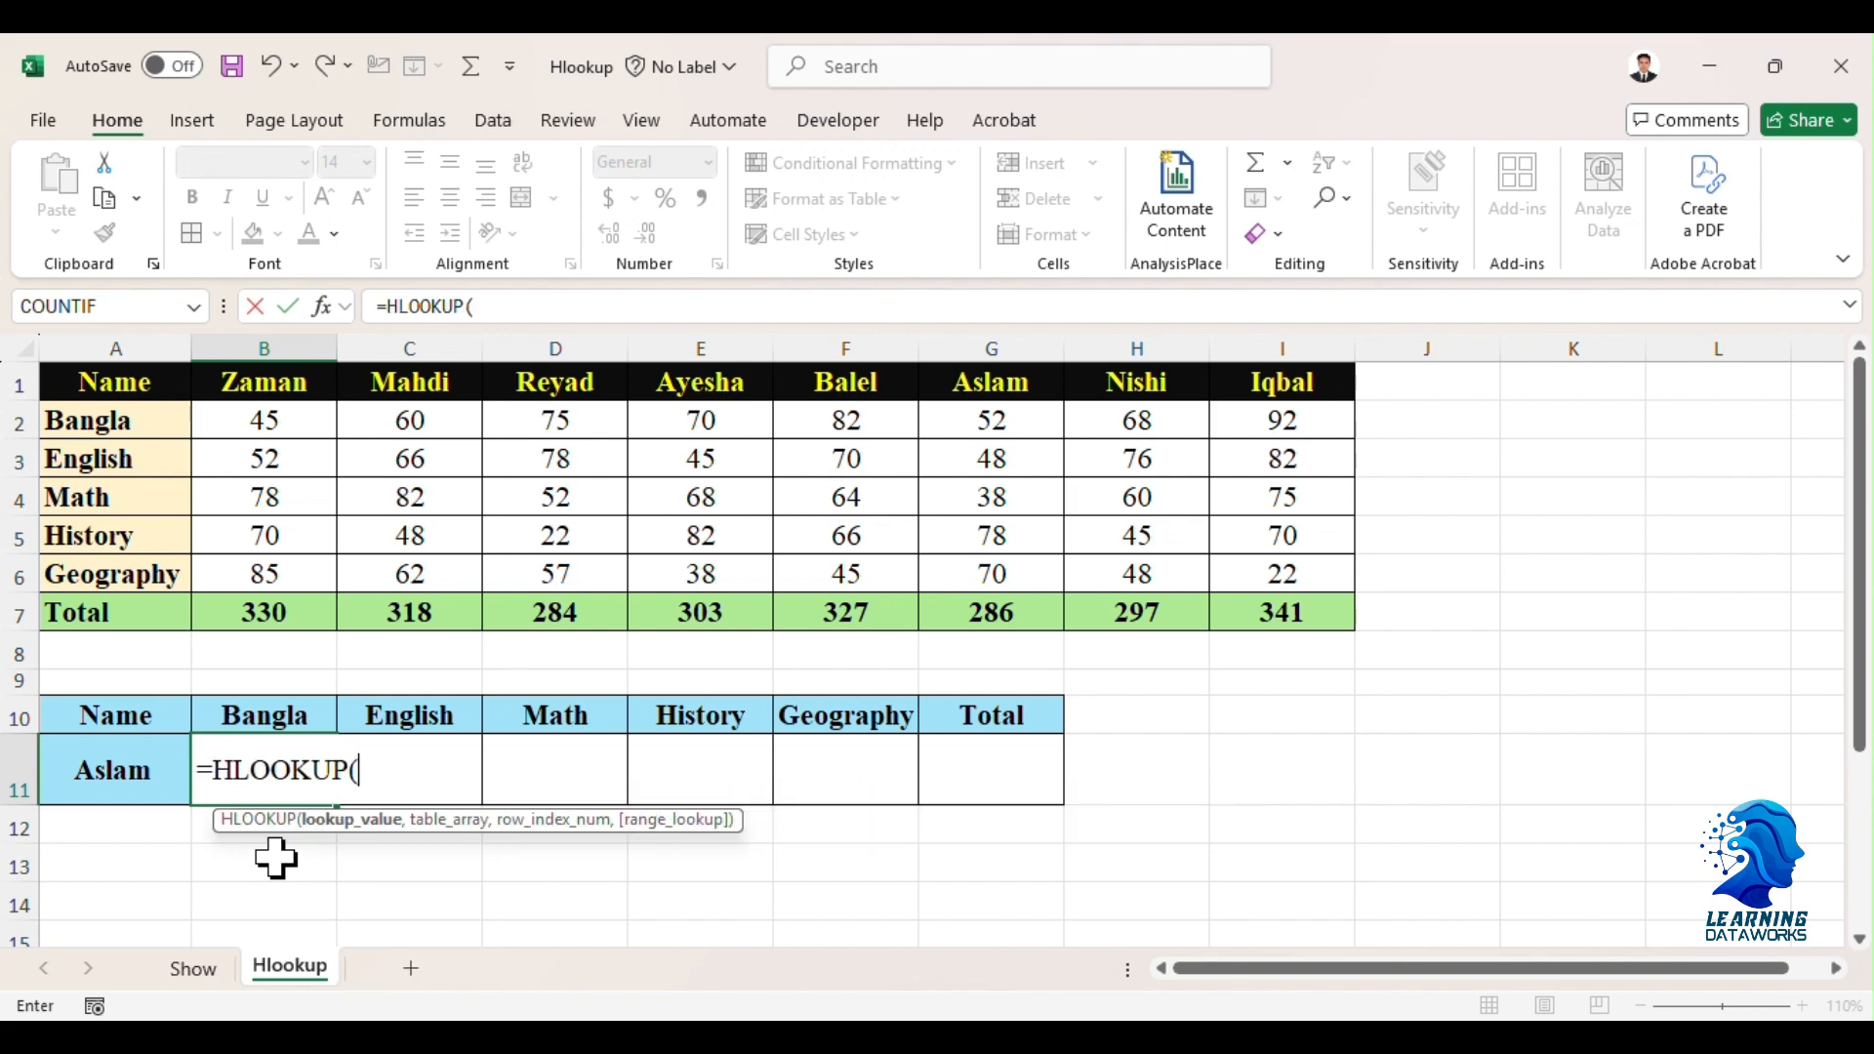
click(134, 781)
key(F4)
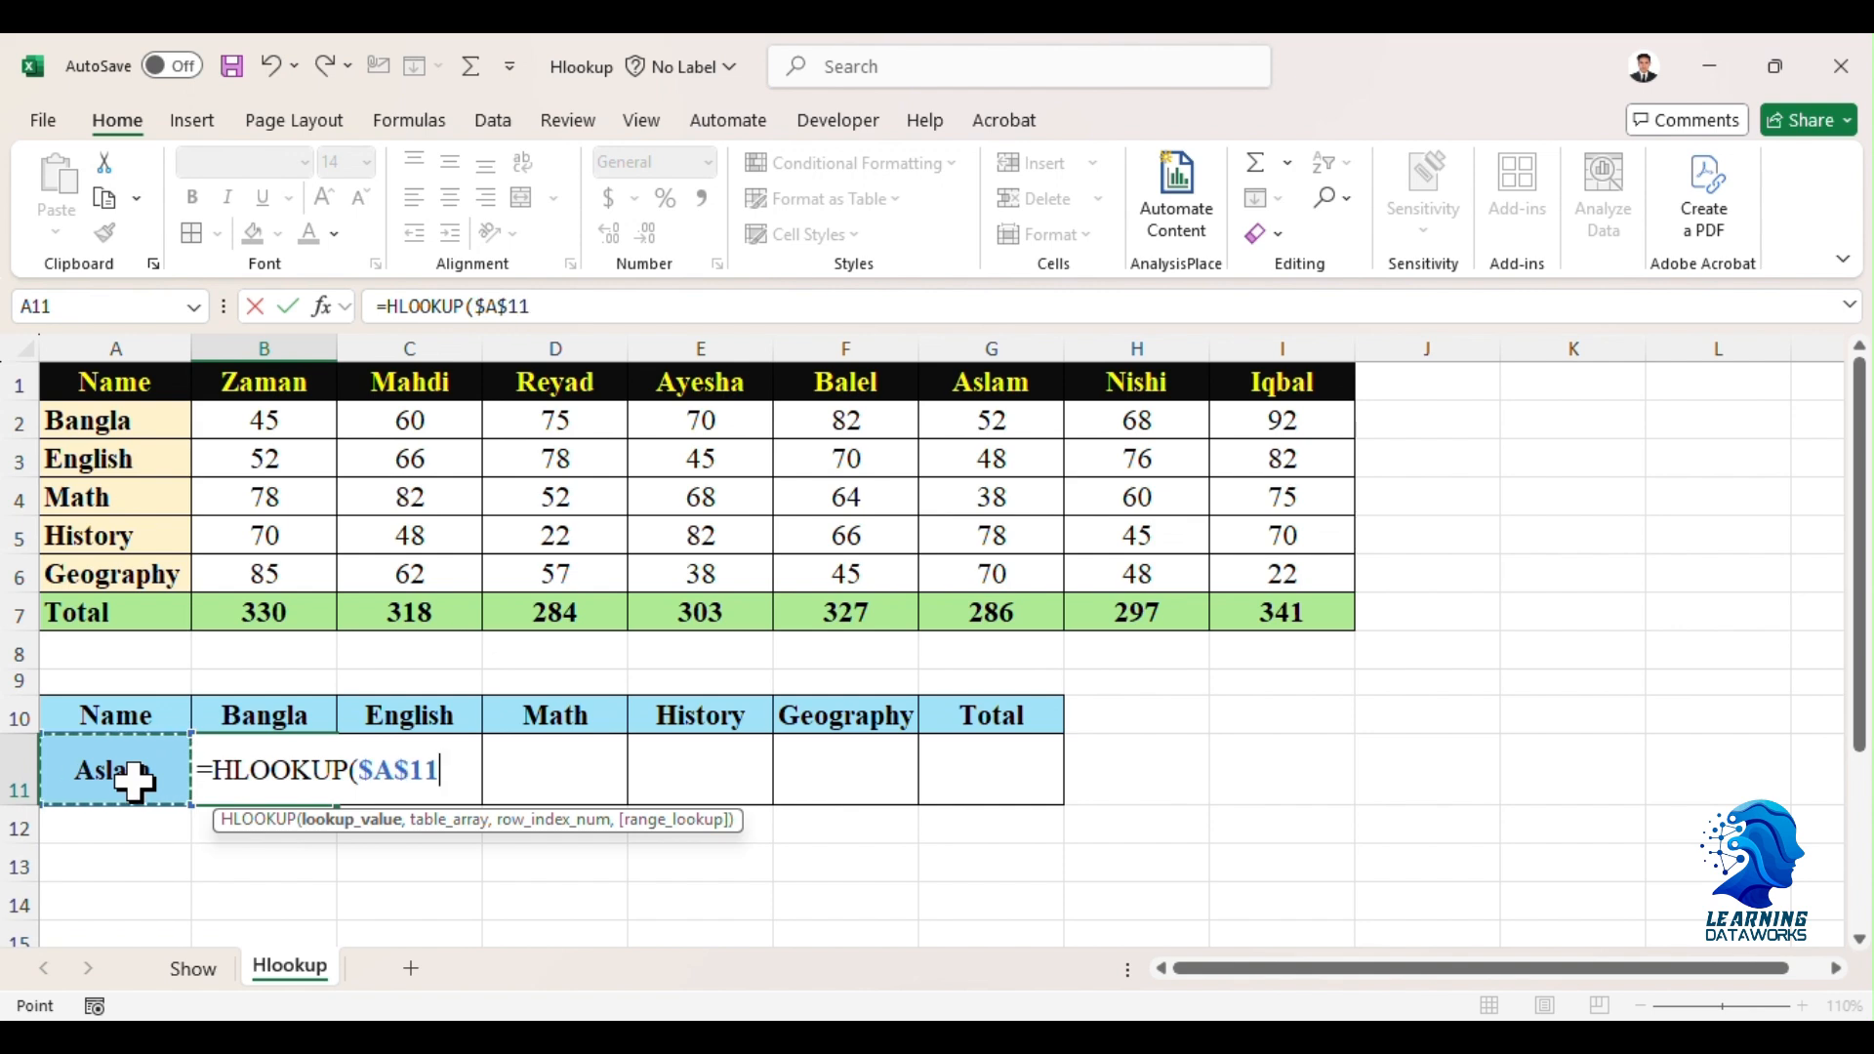
text(,)
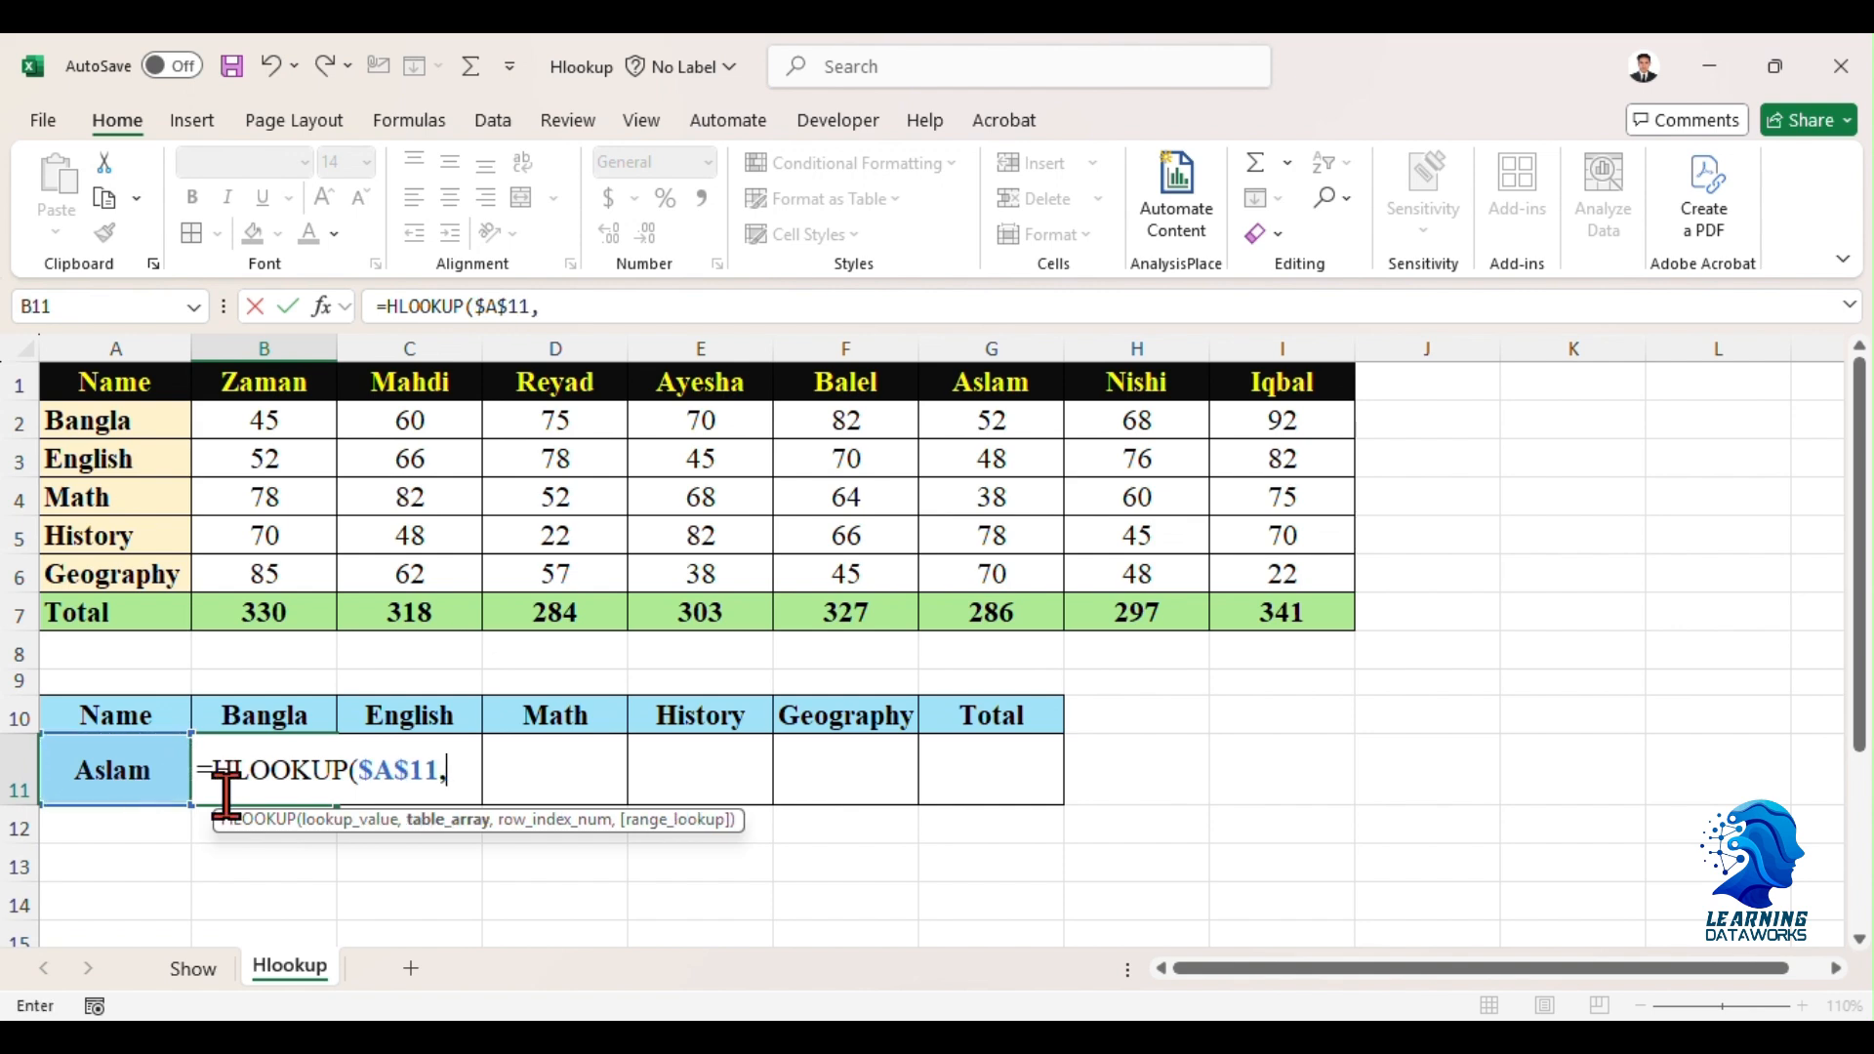
drag(101, 386, 1305, 583)
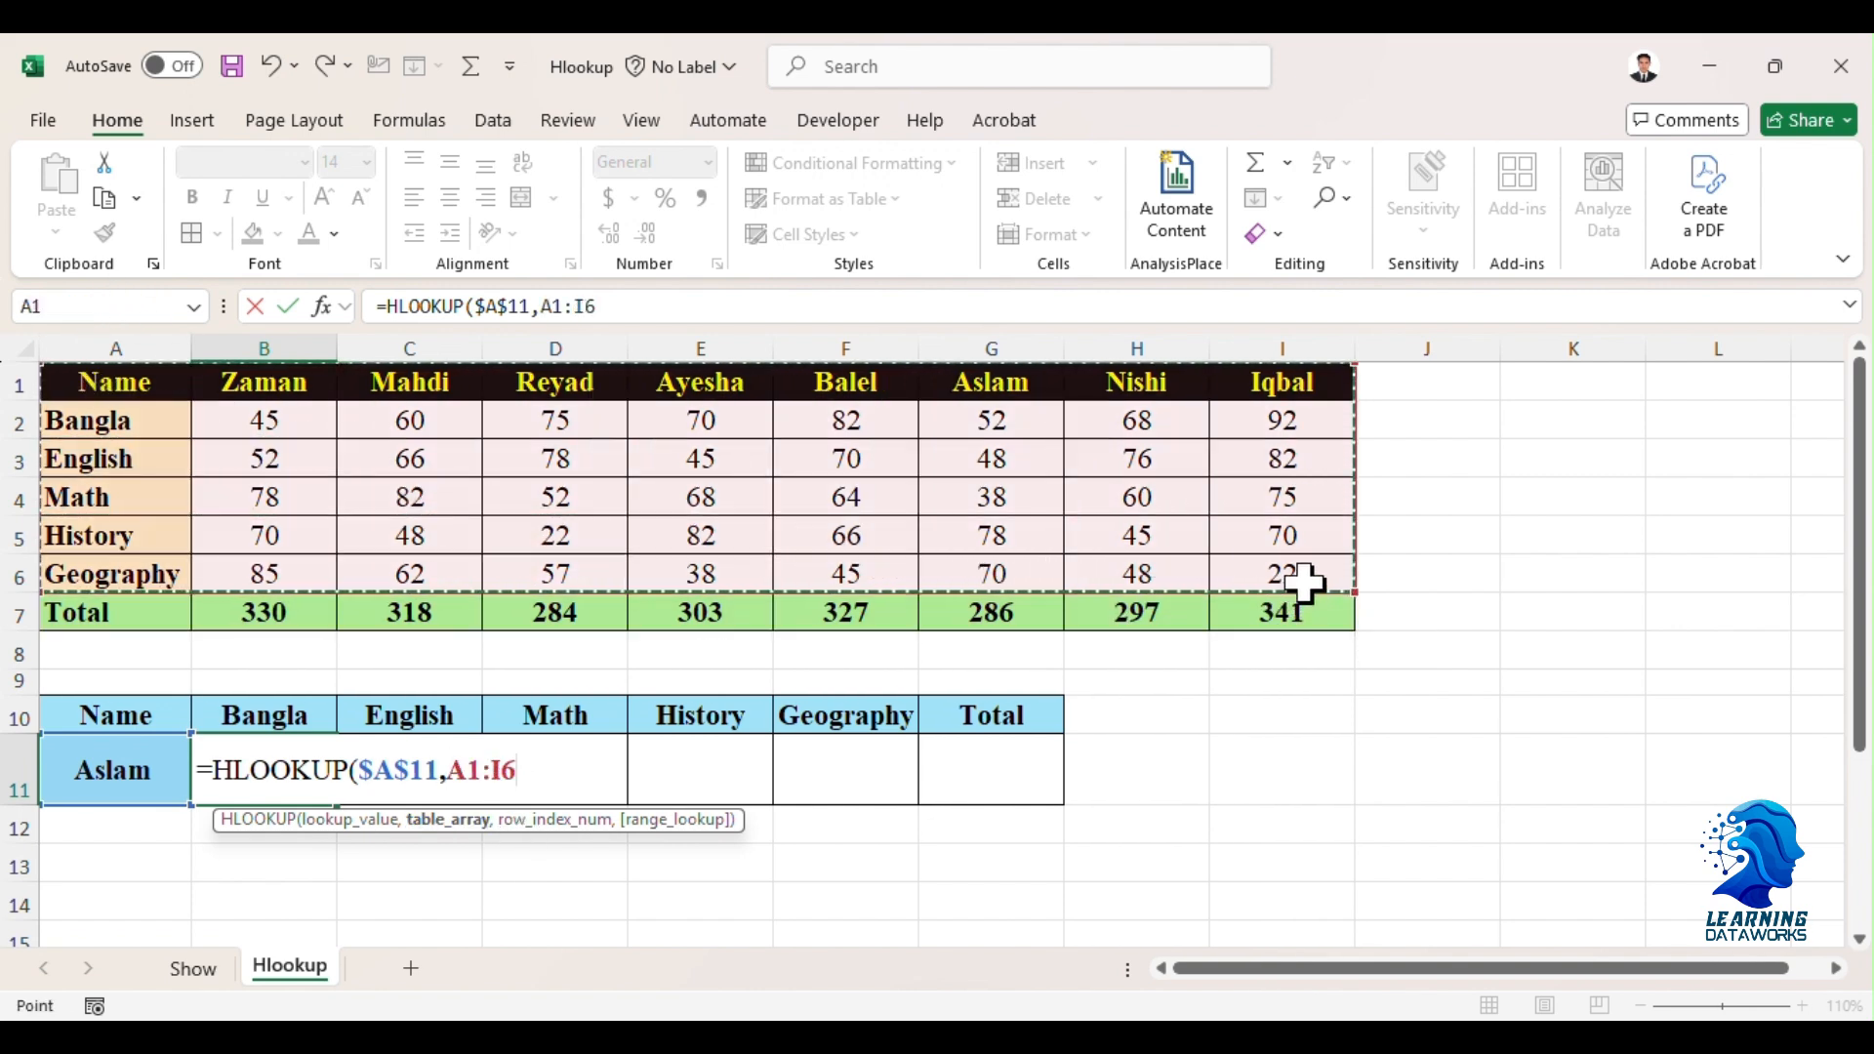
key(F4)
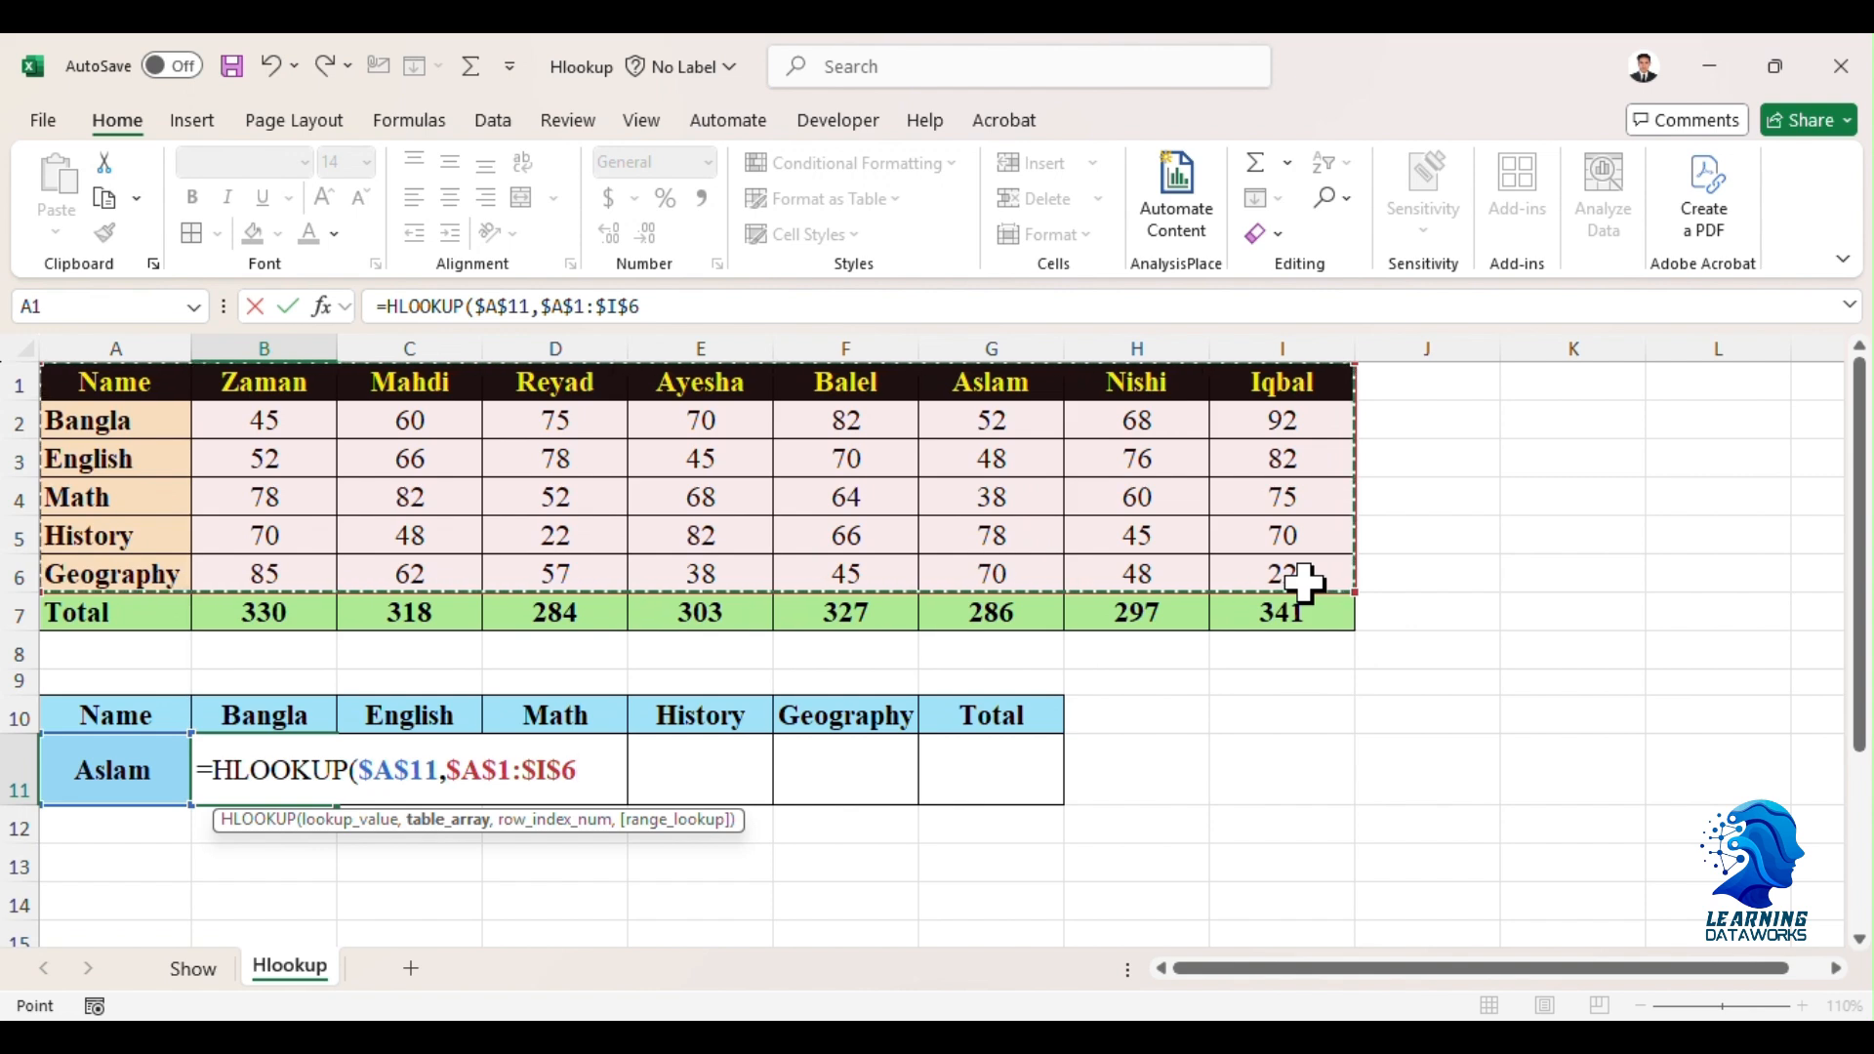
text(,)
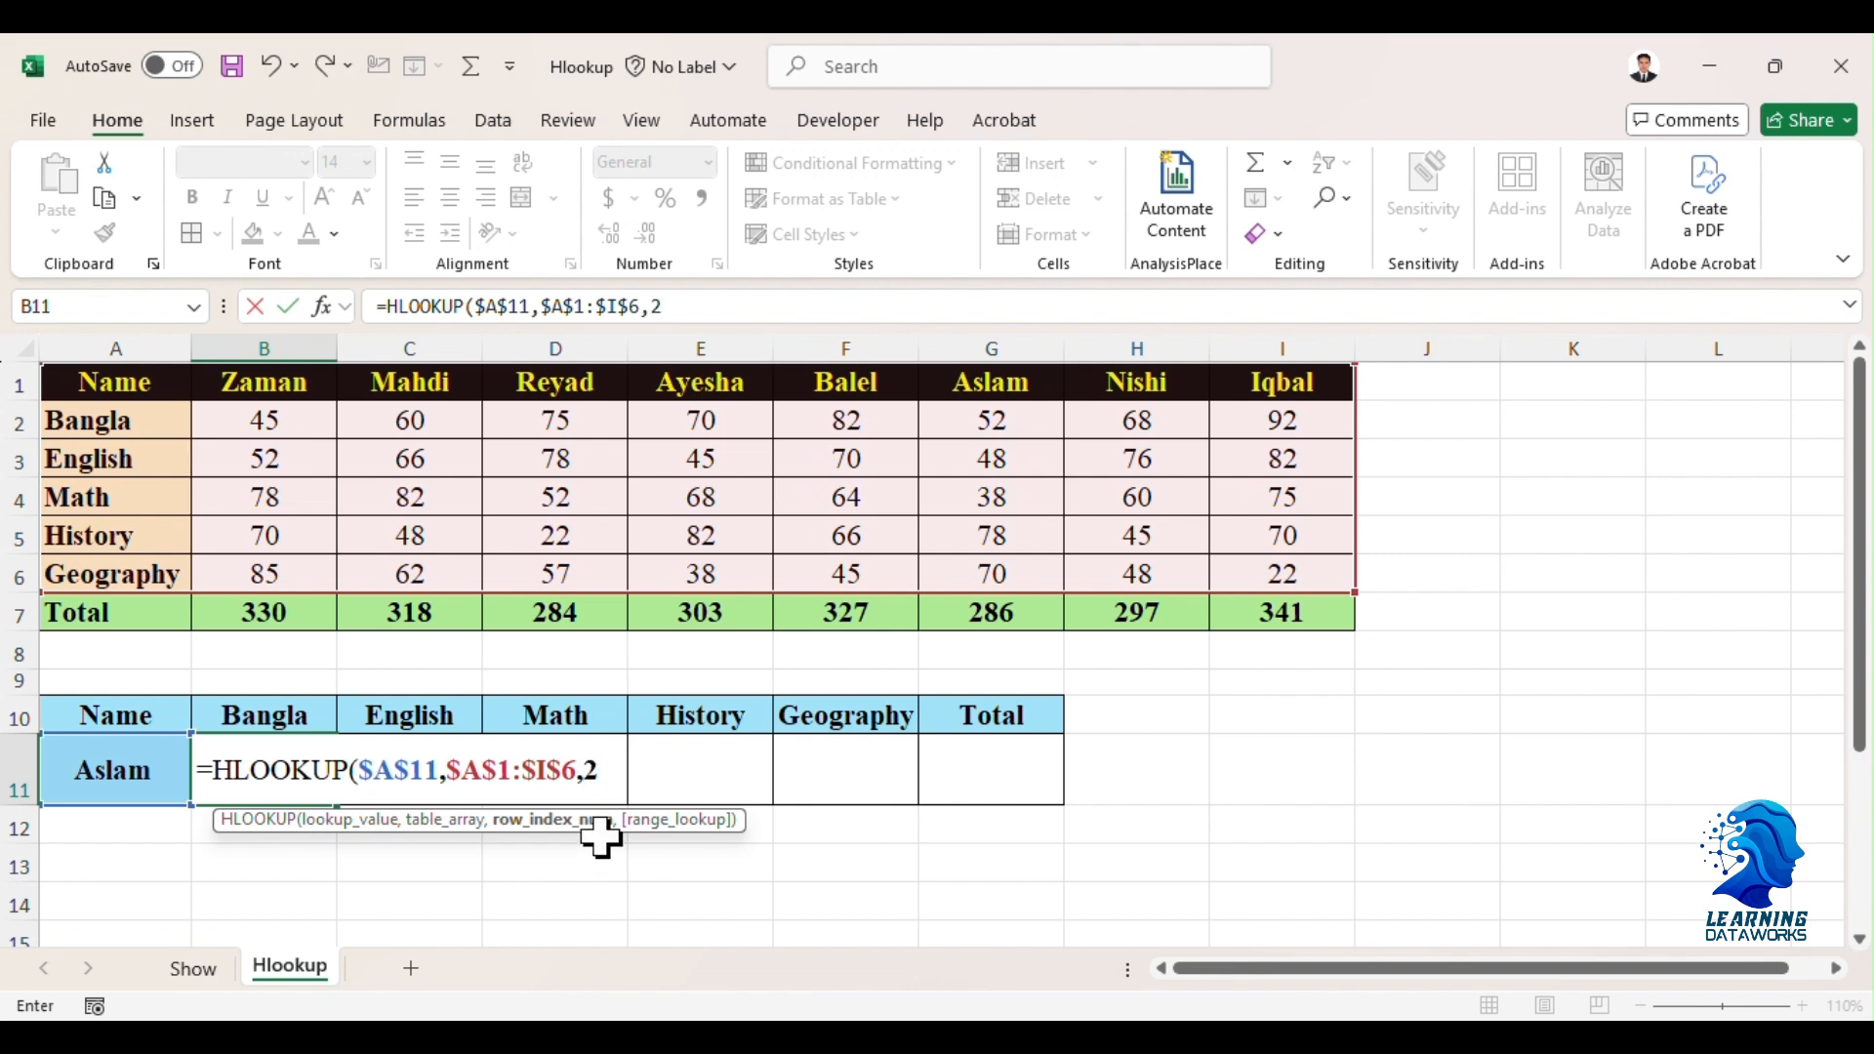
text(2,)
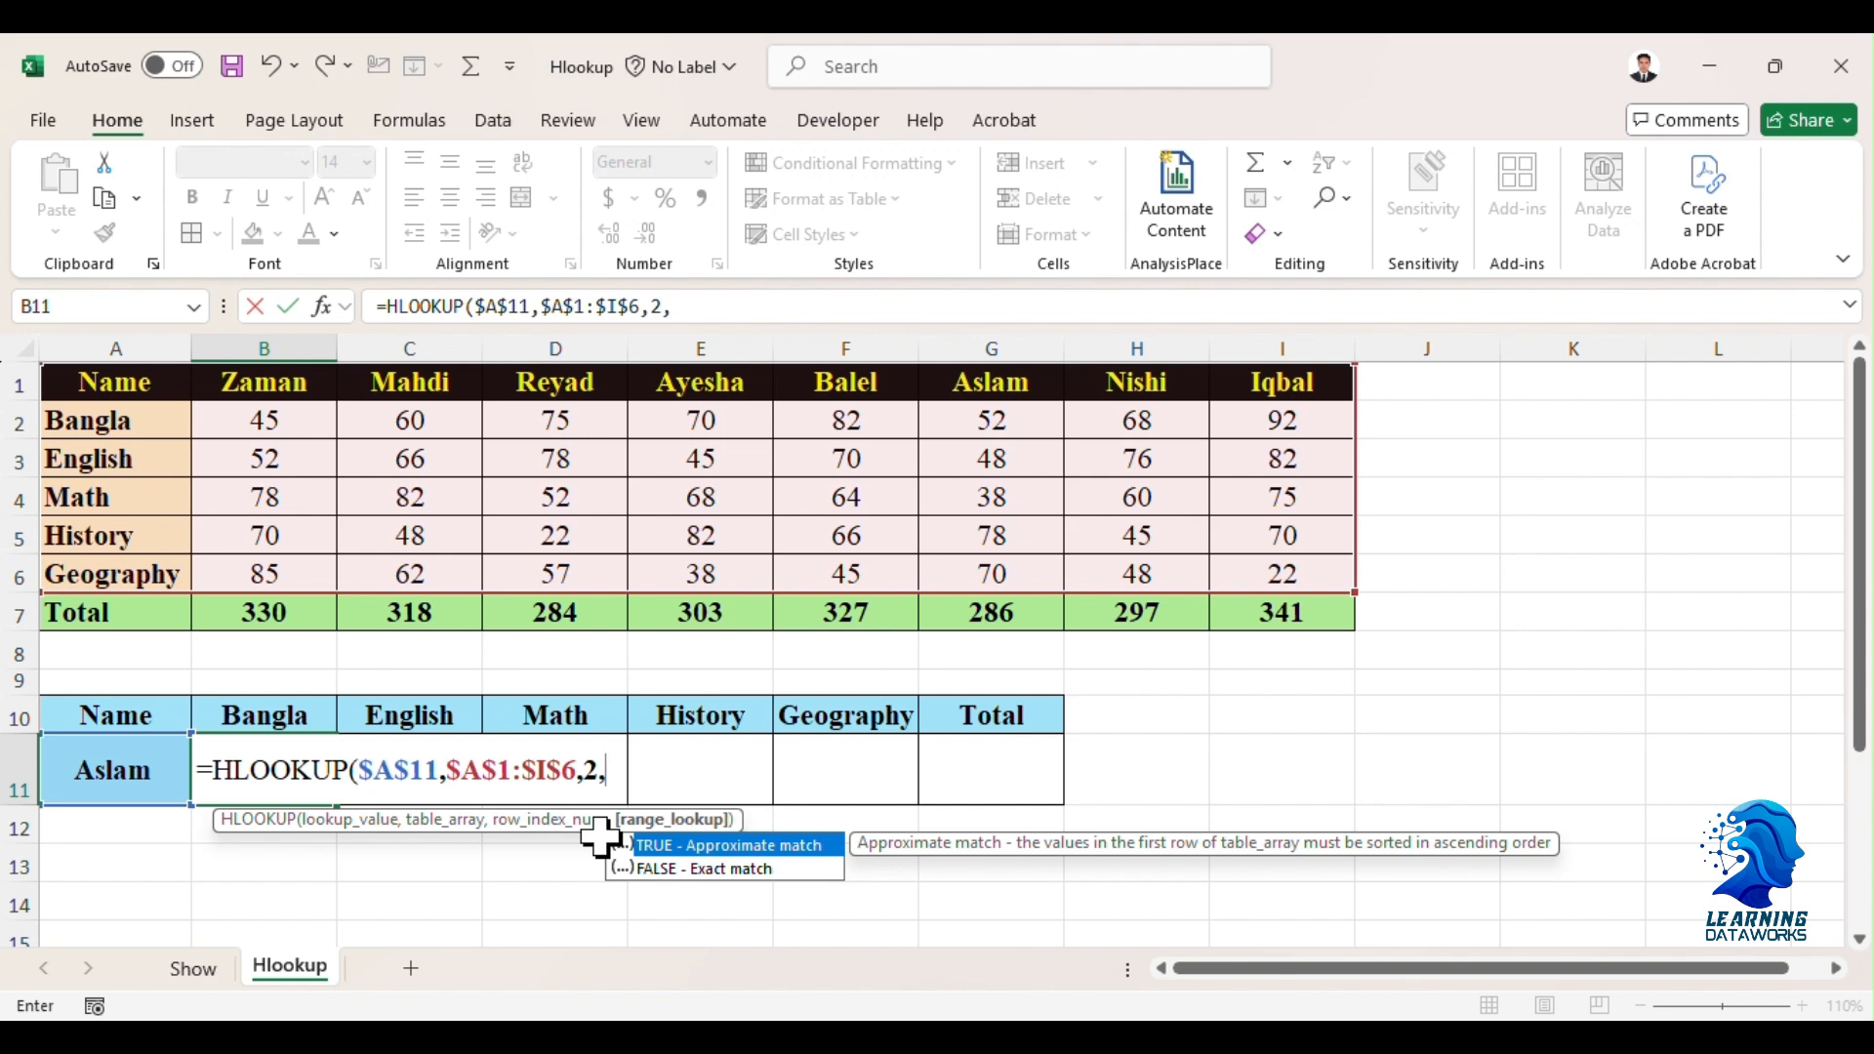
text(0))
key(Return)
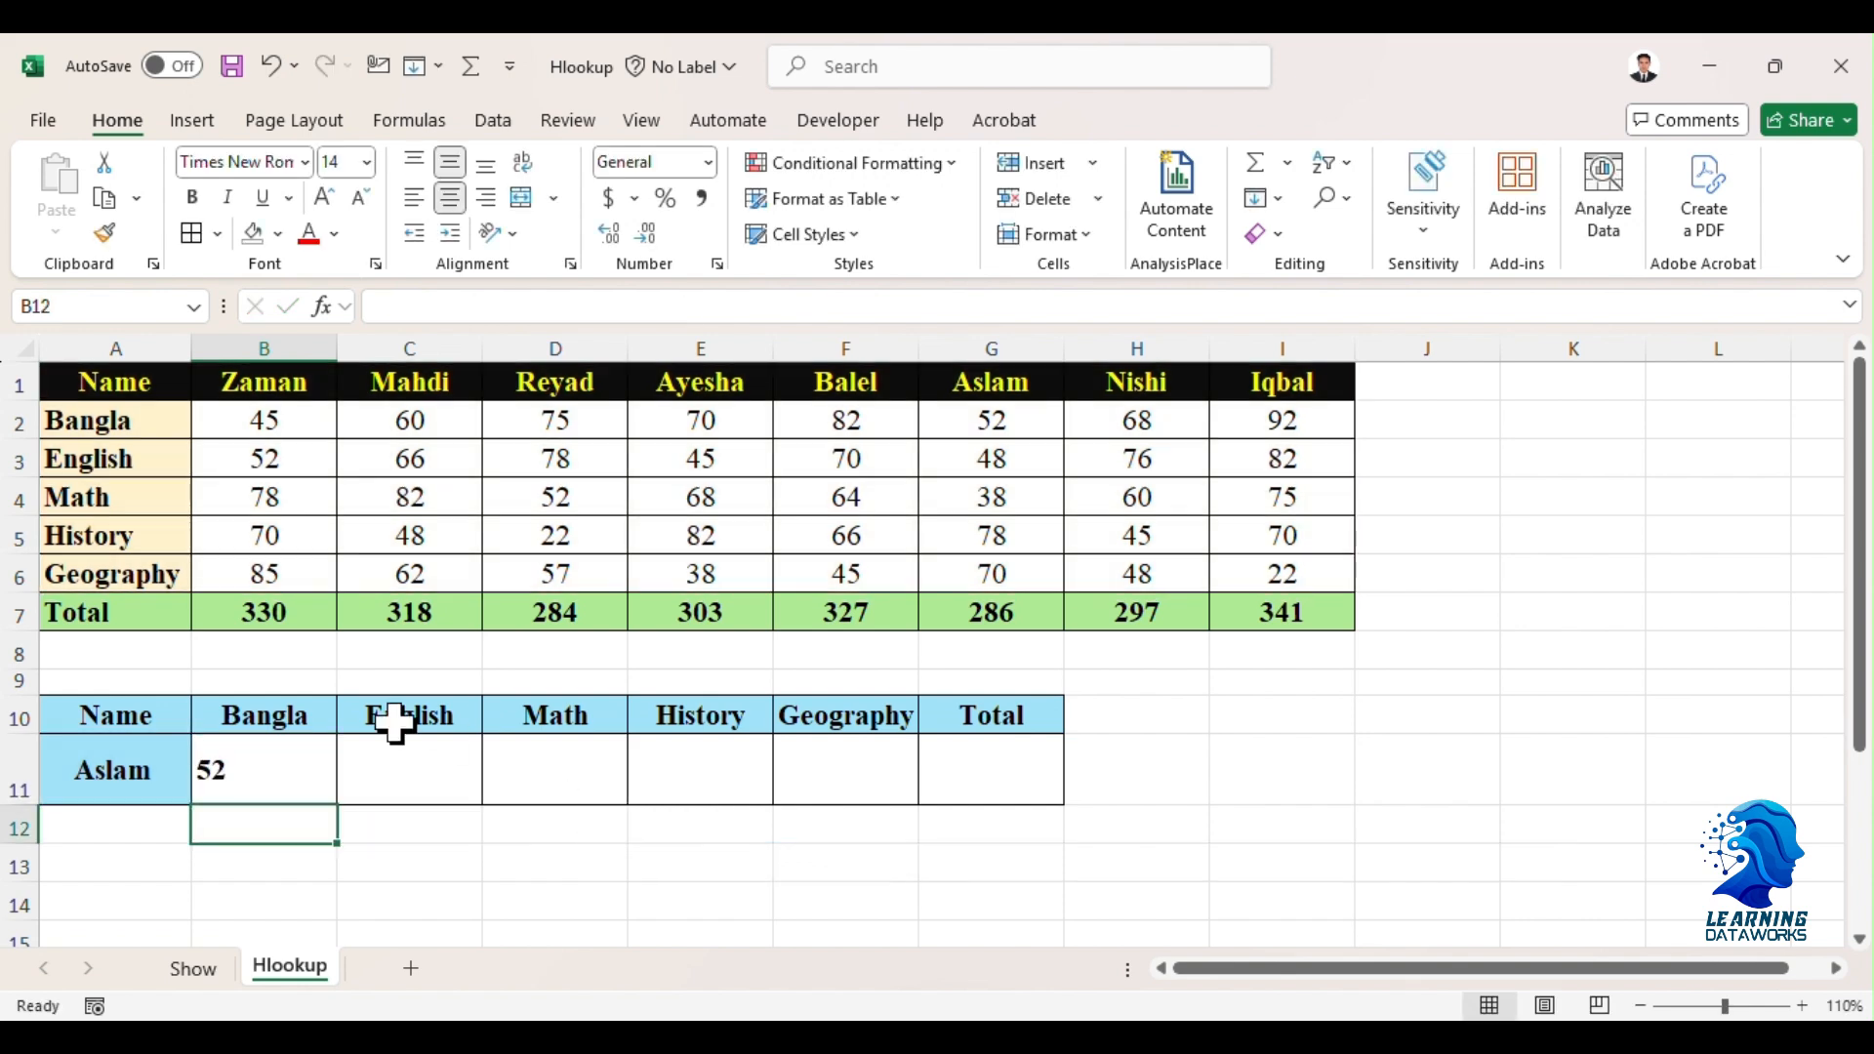
- Fill the absolute-reference HLOOKUP formula from B11 across C11:G11
click(259, 758)
drag(336, 803, 963, 798)
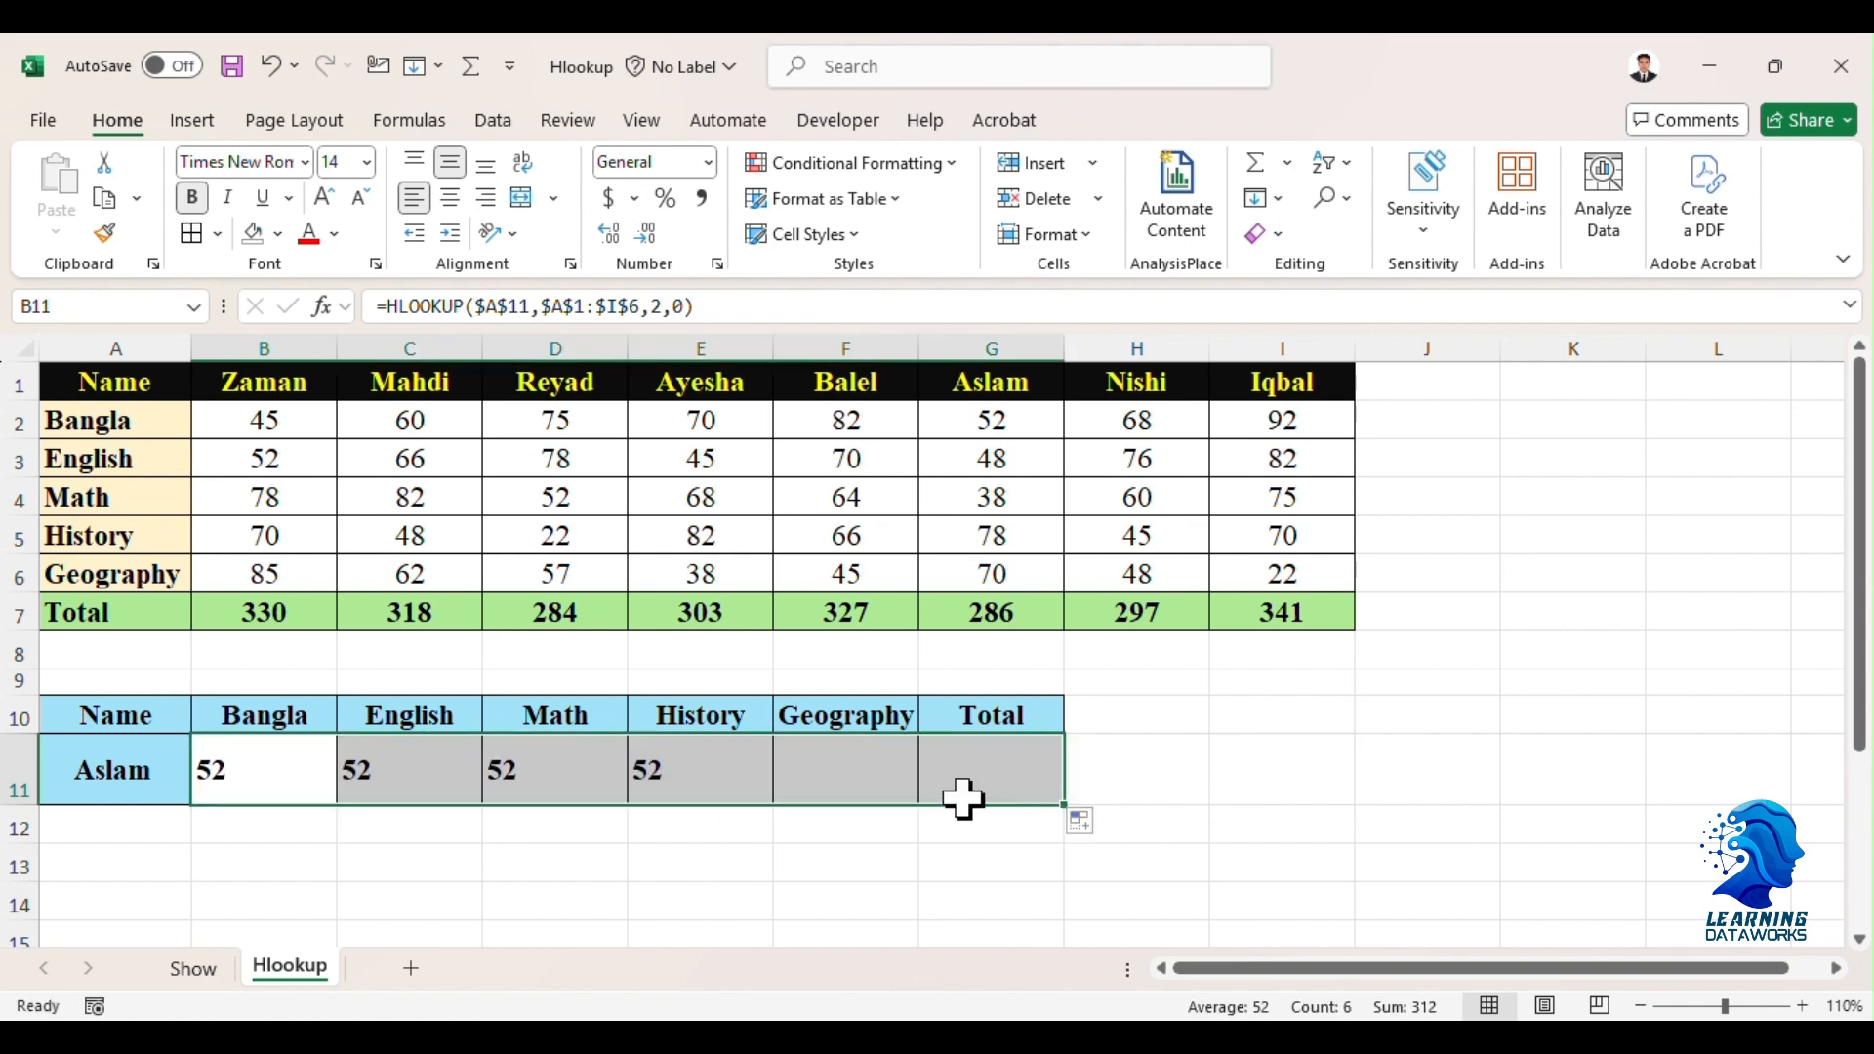
- Inspect the cell references in the copied HLOOKUP formulas of C11 and D11
click(420, 787)
key(F2)
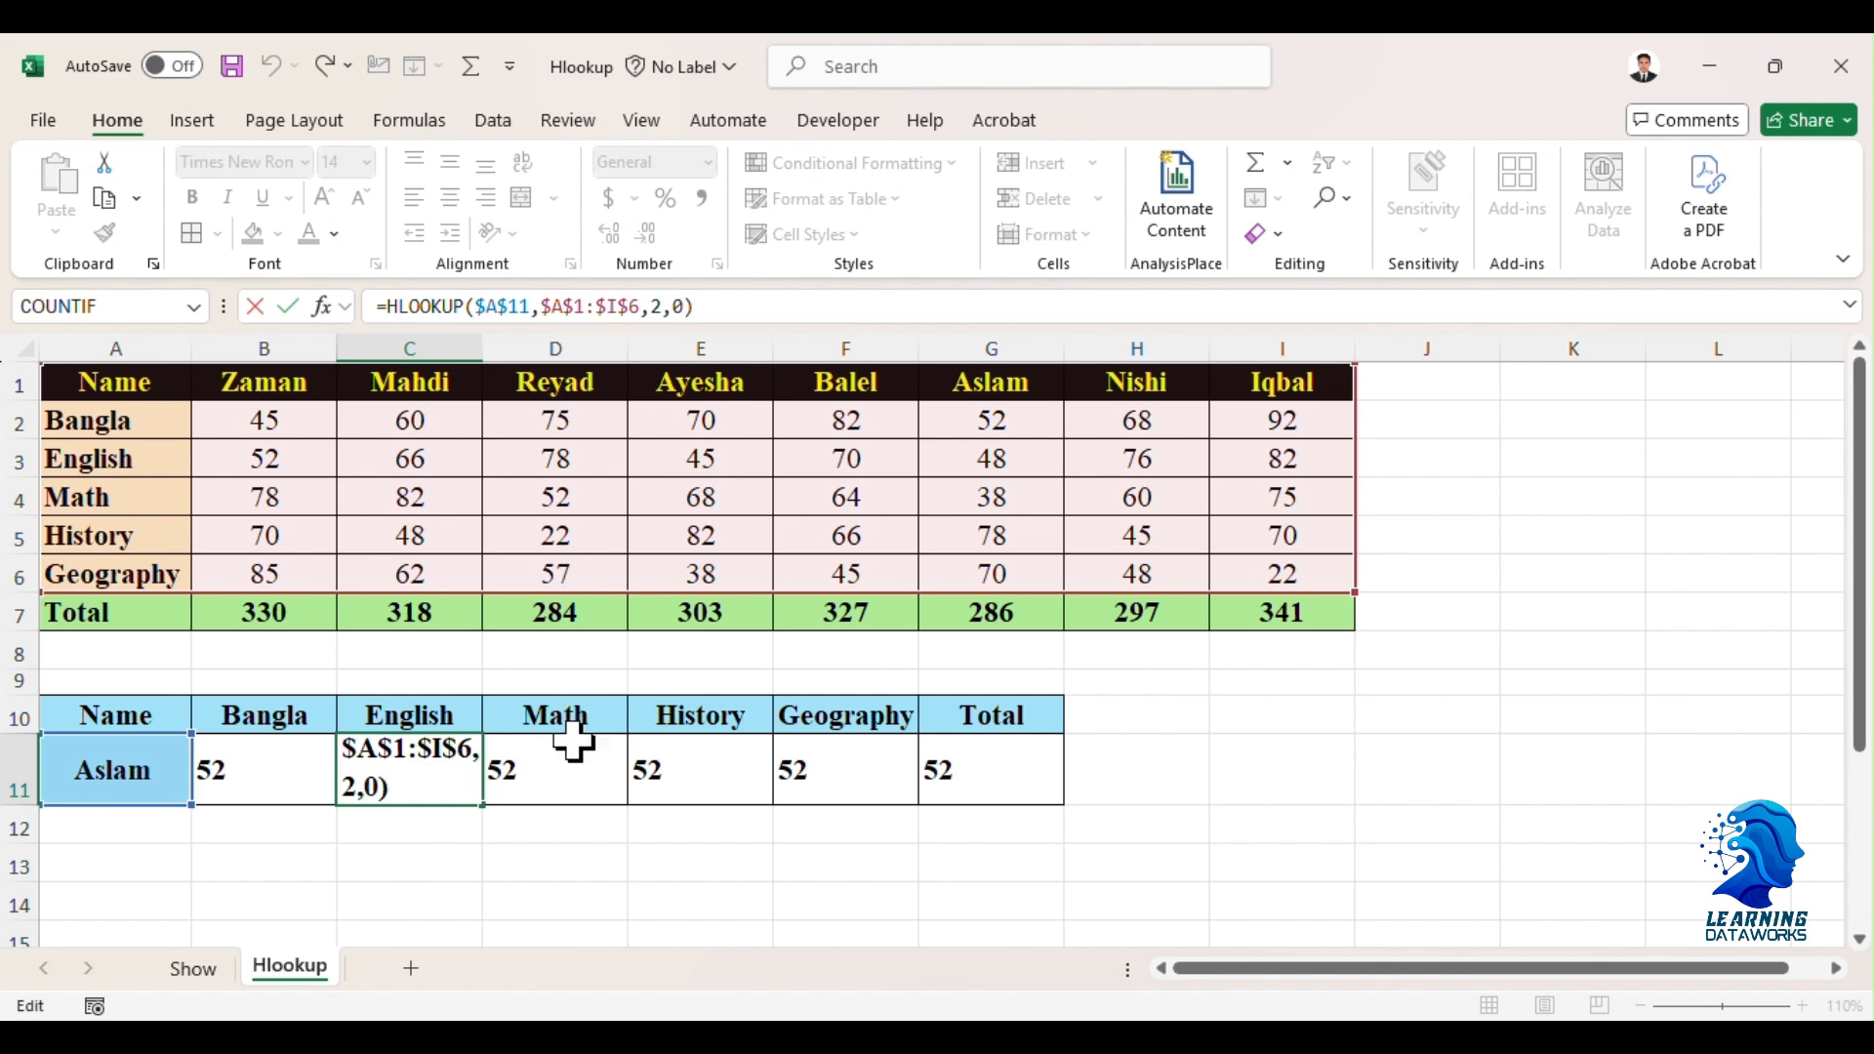
click(548, 766)
key(F2)
click(510, 891)
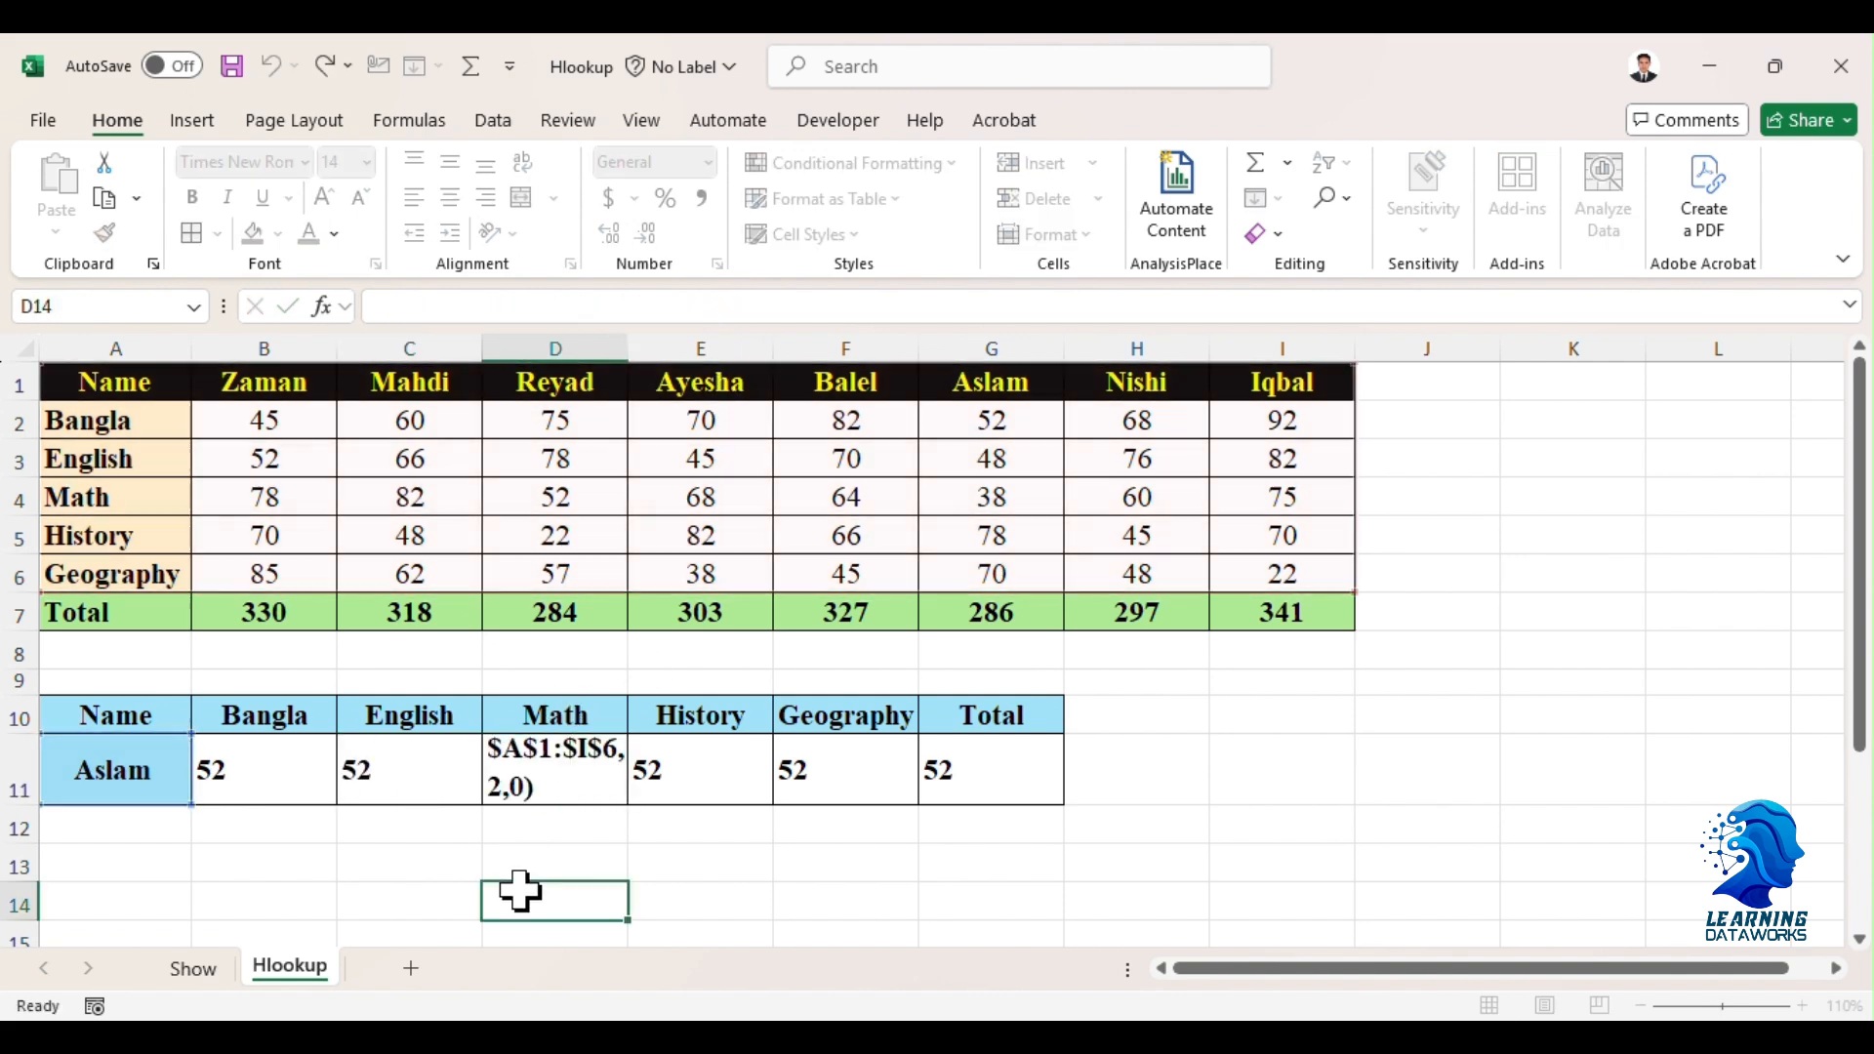
- Enter the formula =MATCH(B10,$A$1:$A$6,0) in I11 to find the row position of the Bangla header
click(1409, 761)
click(1264, 781)
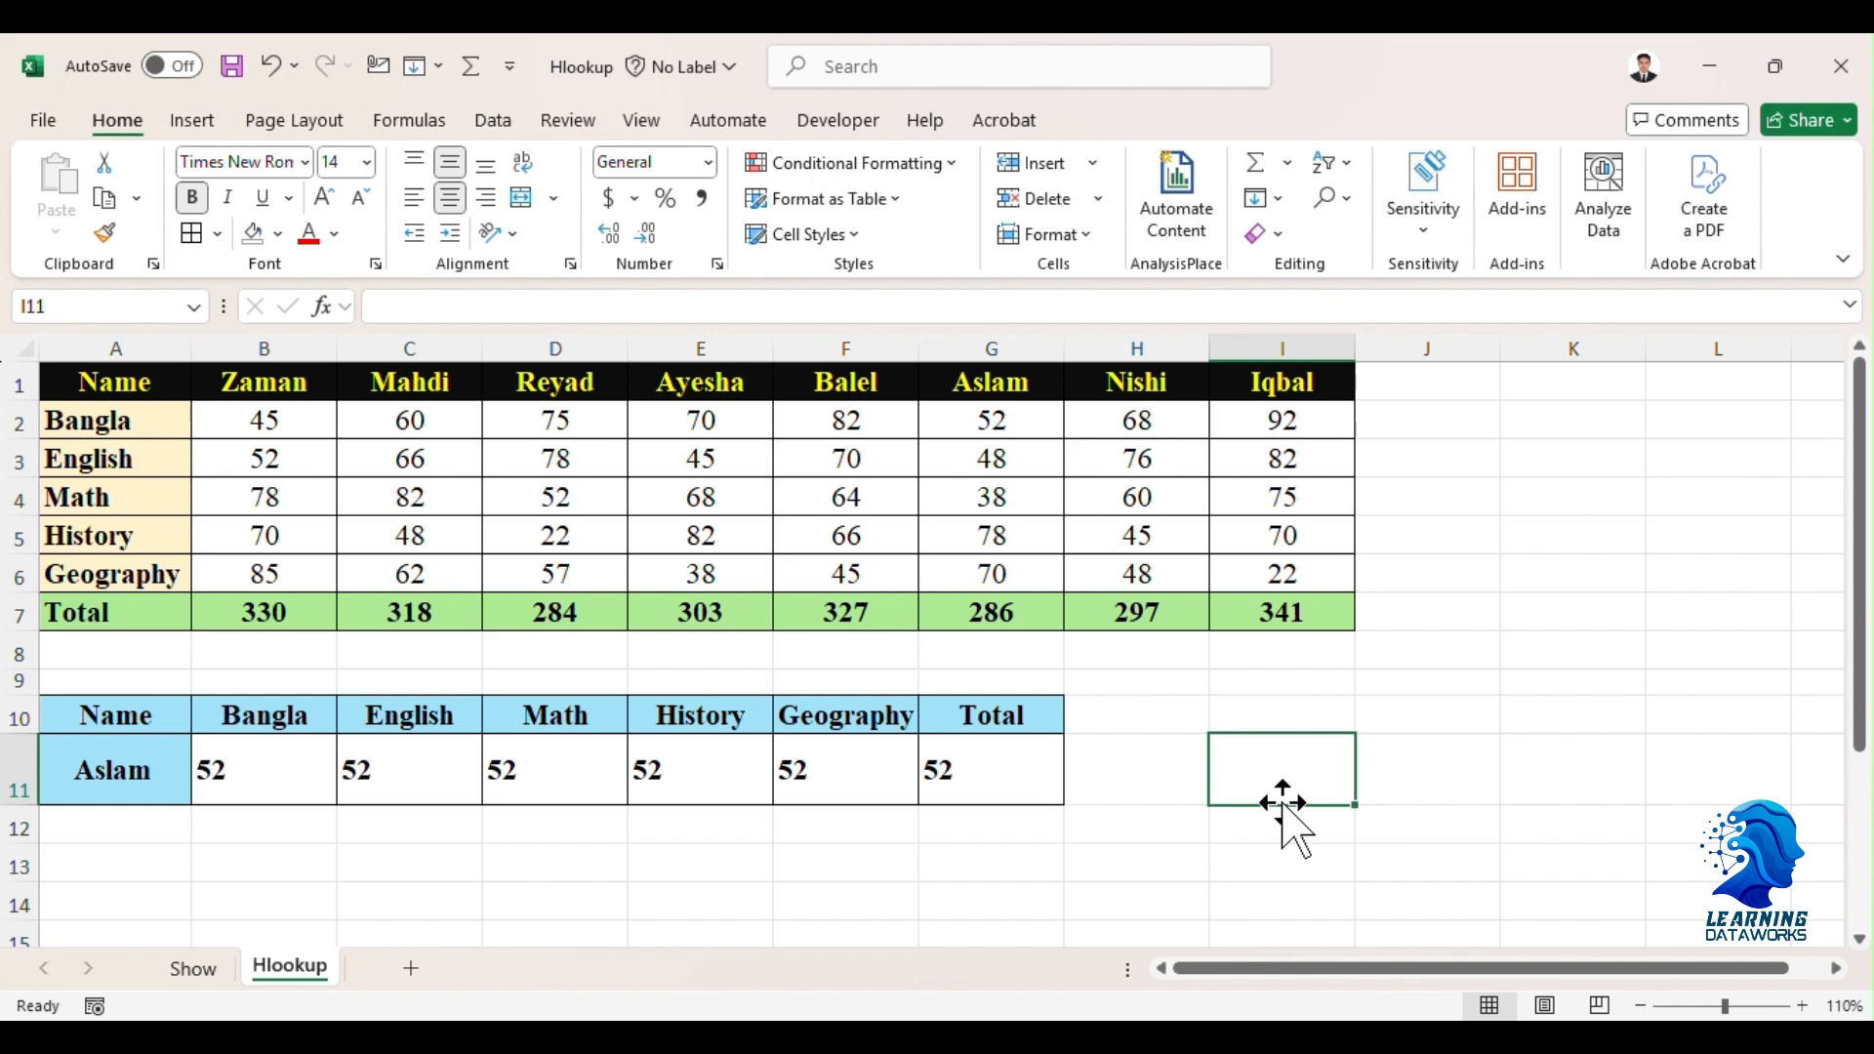
text(=)
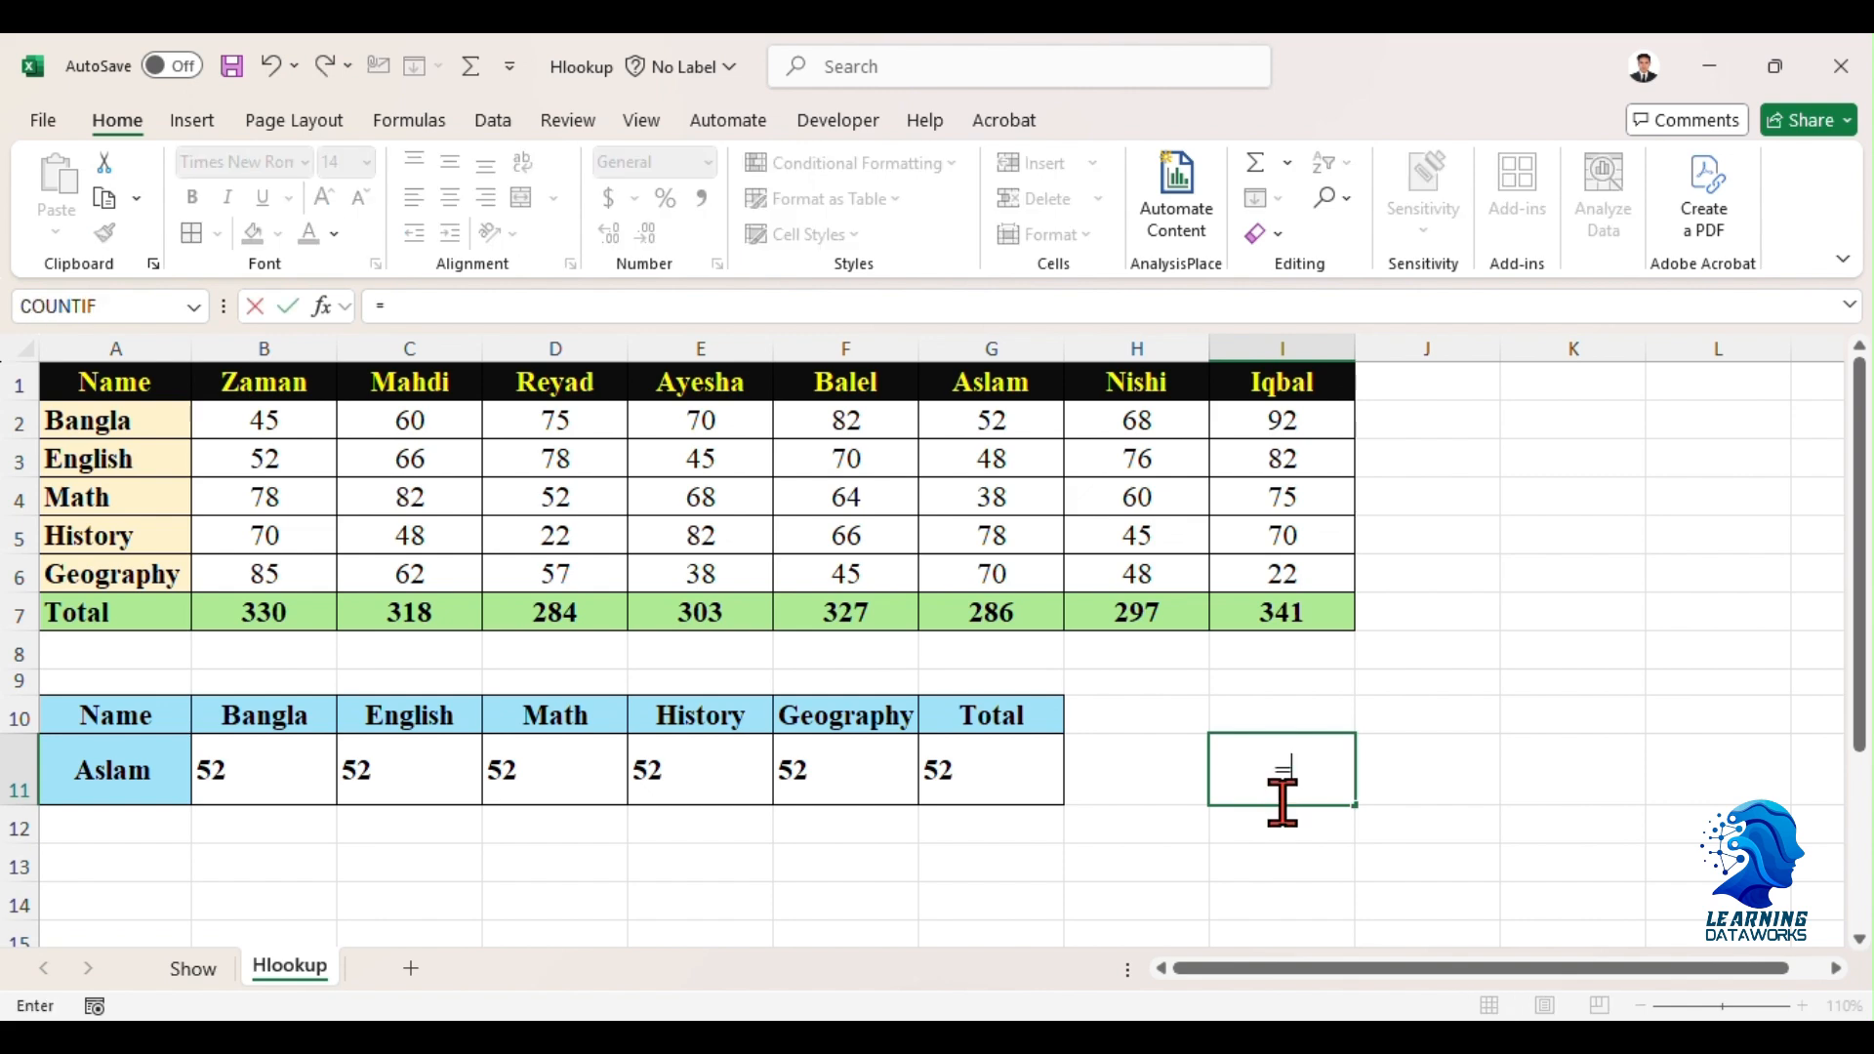
text(match)
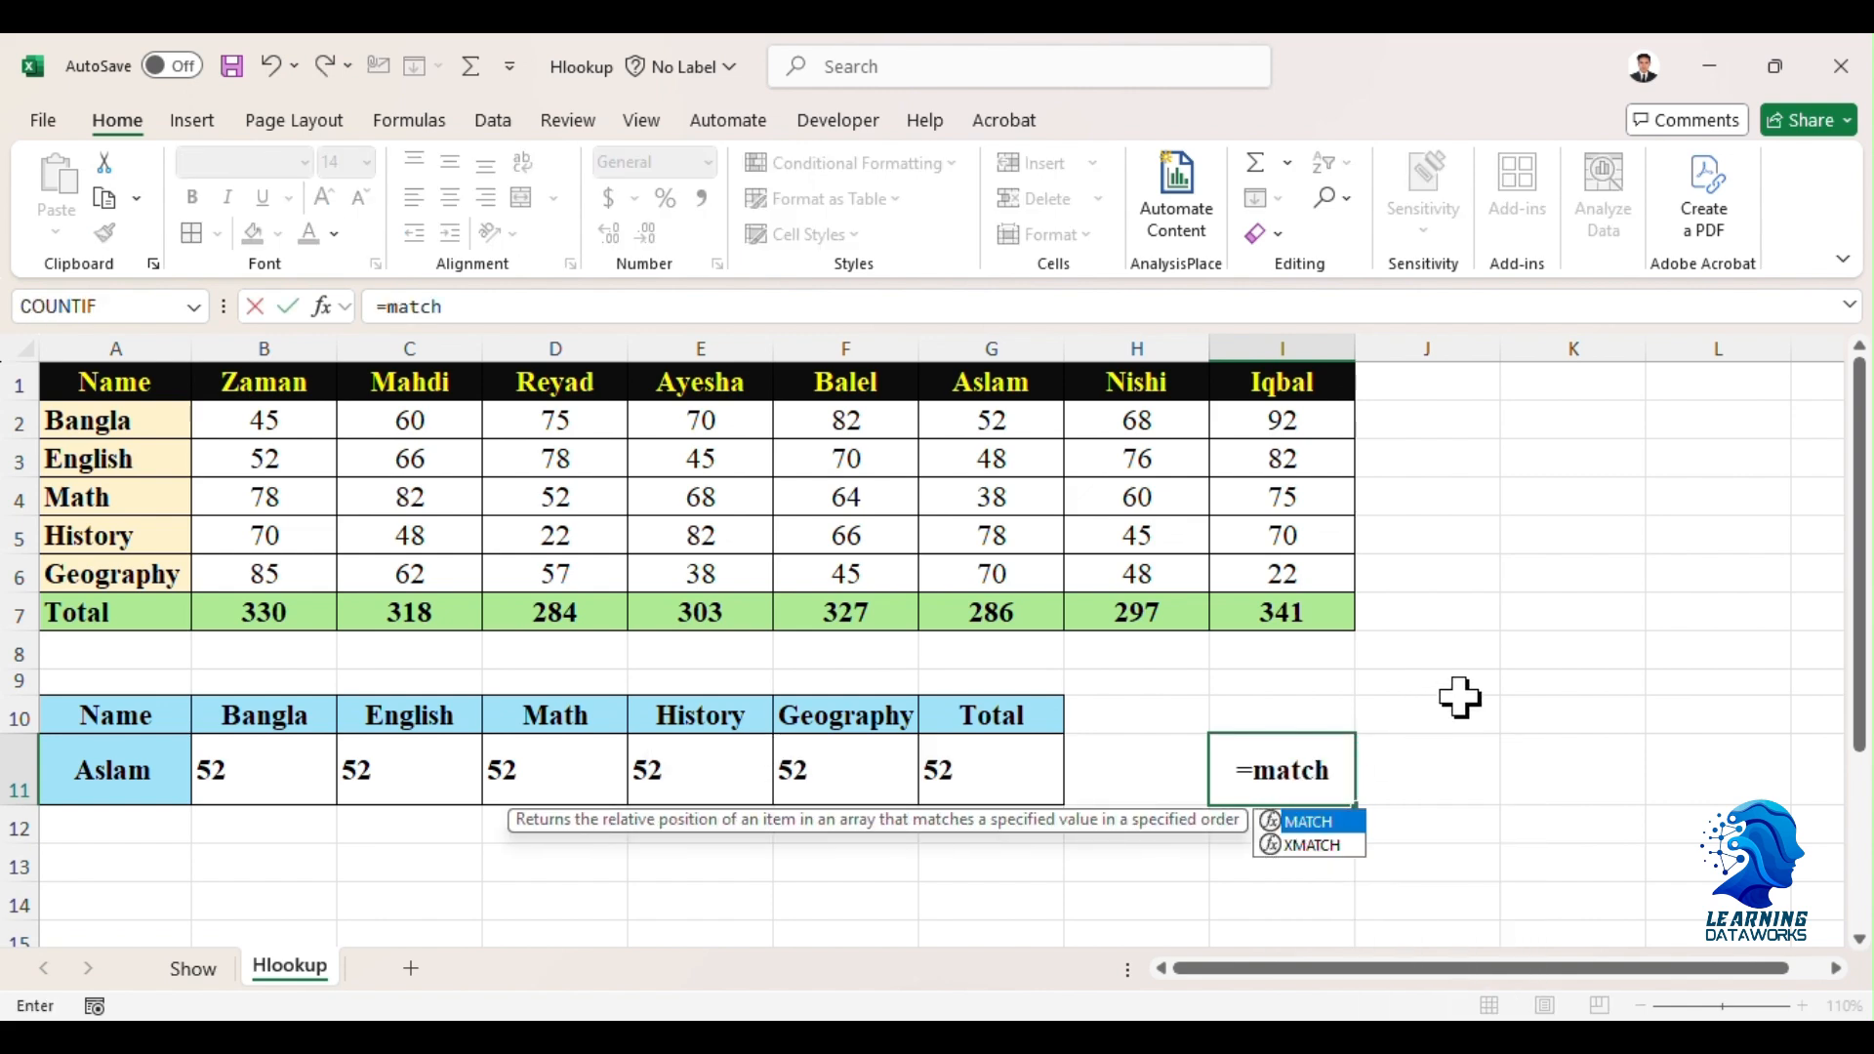
key(Tab)
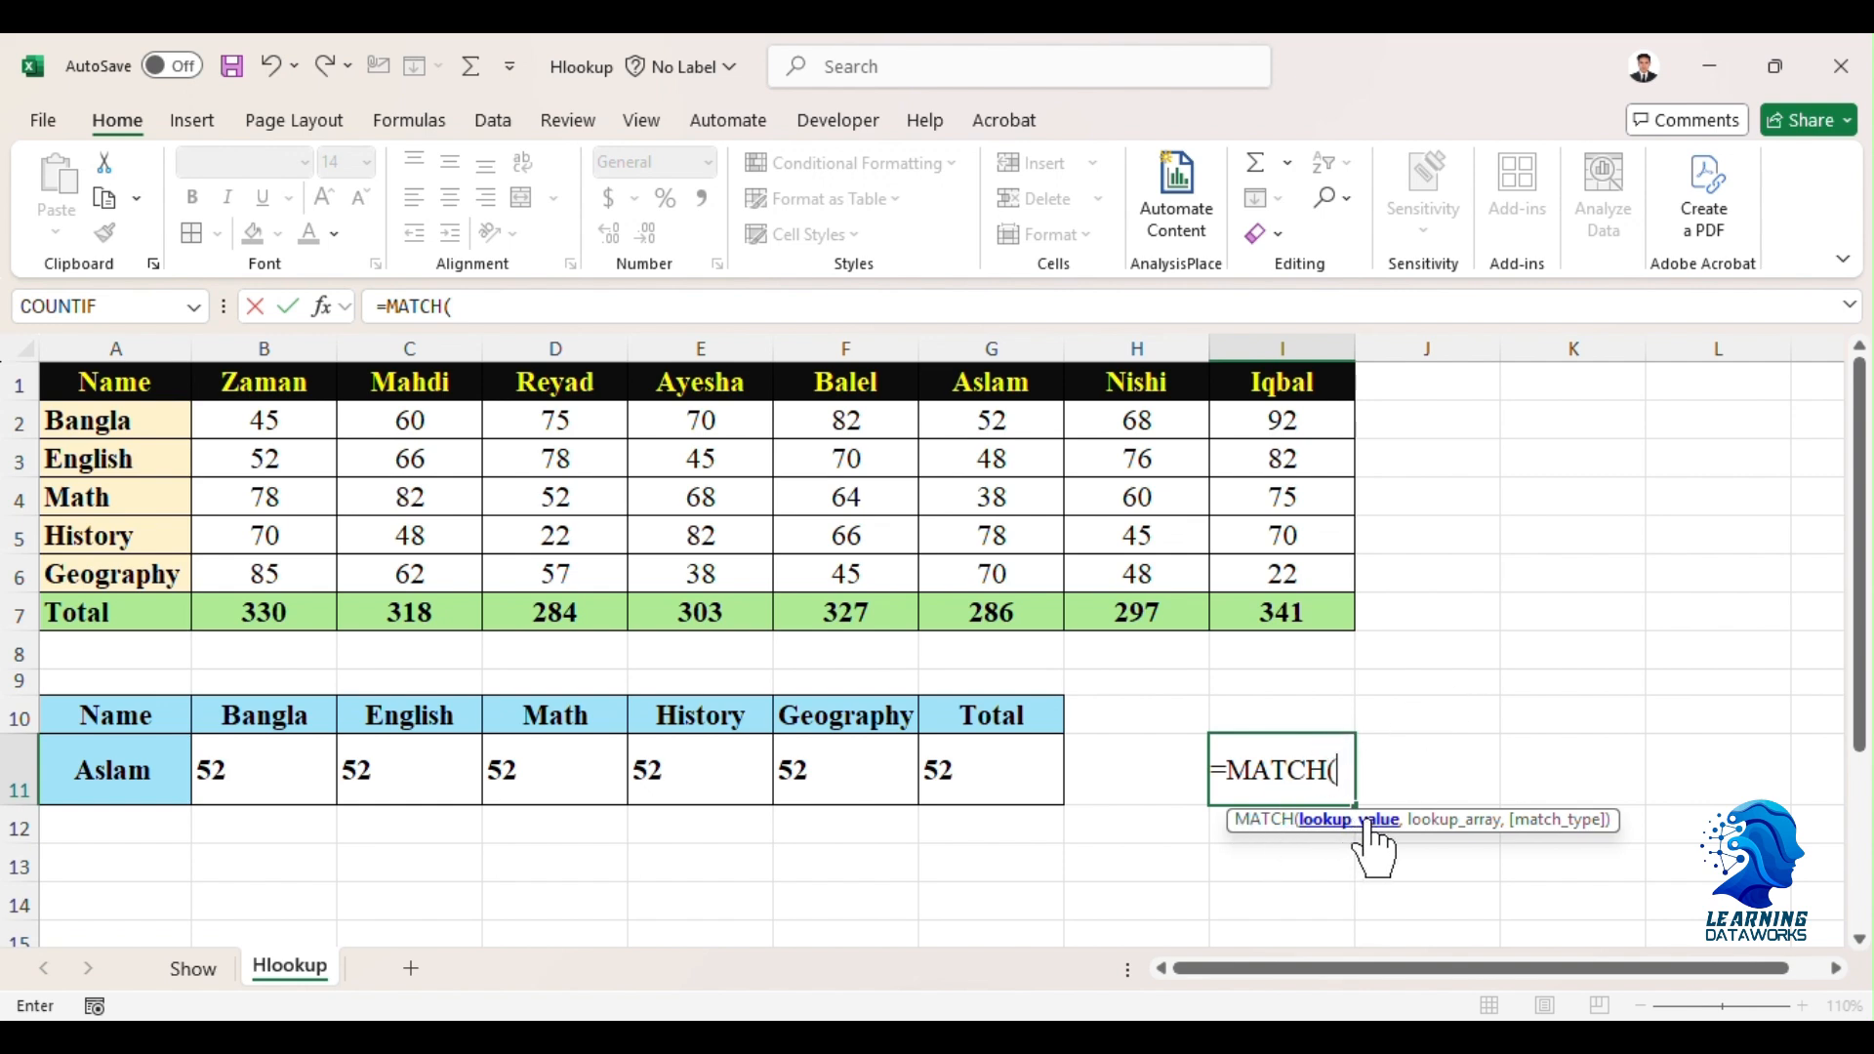
click(296, 722)
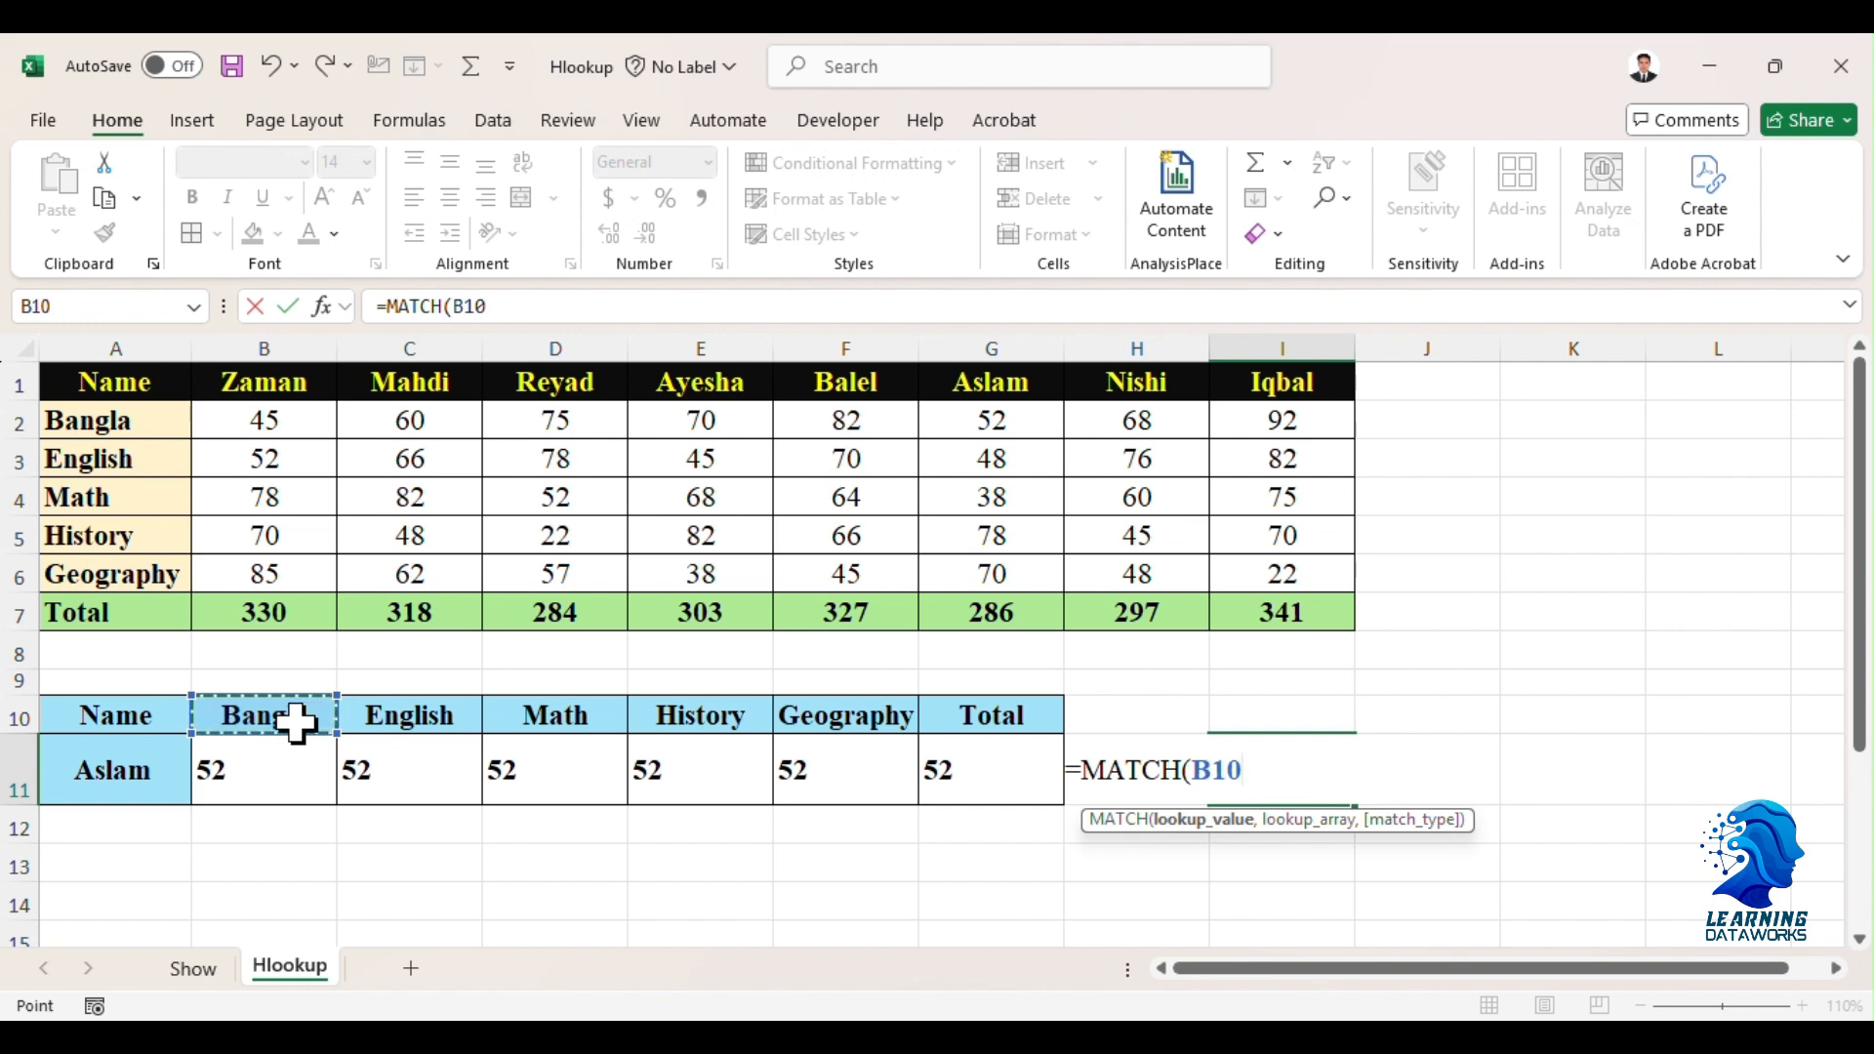
text(,)
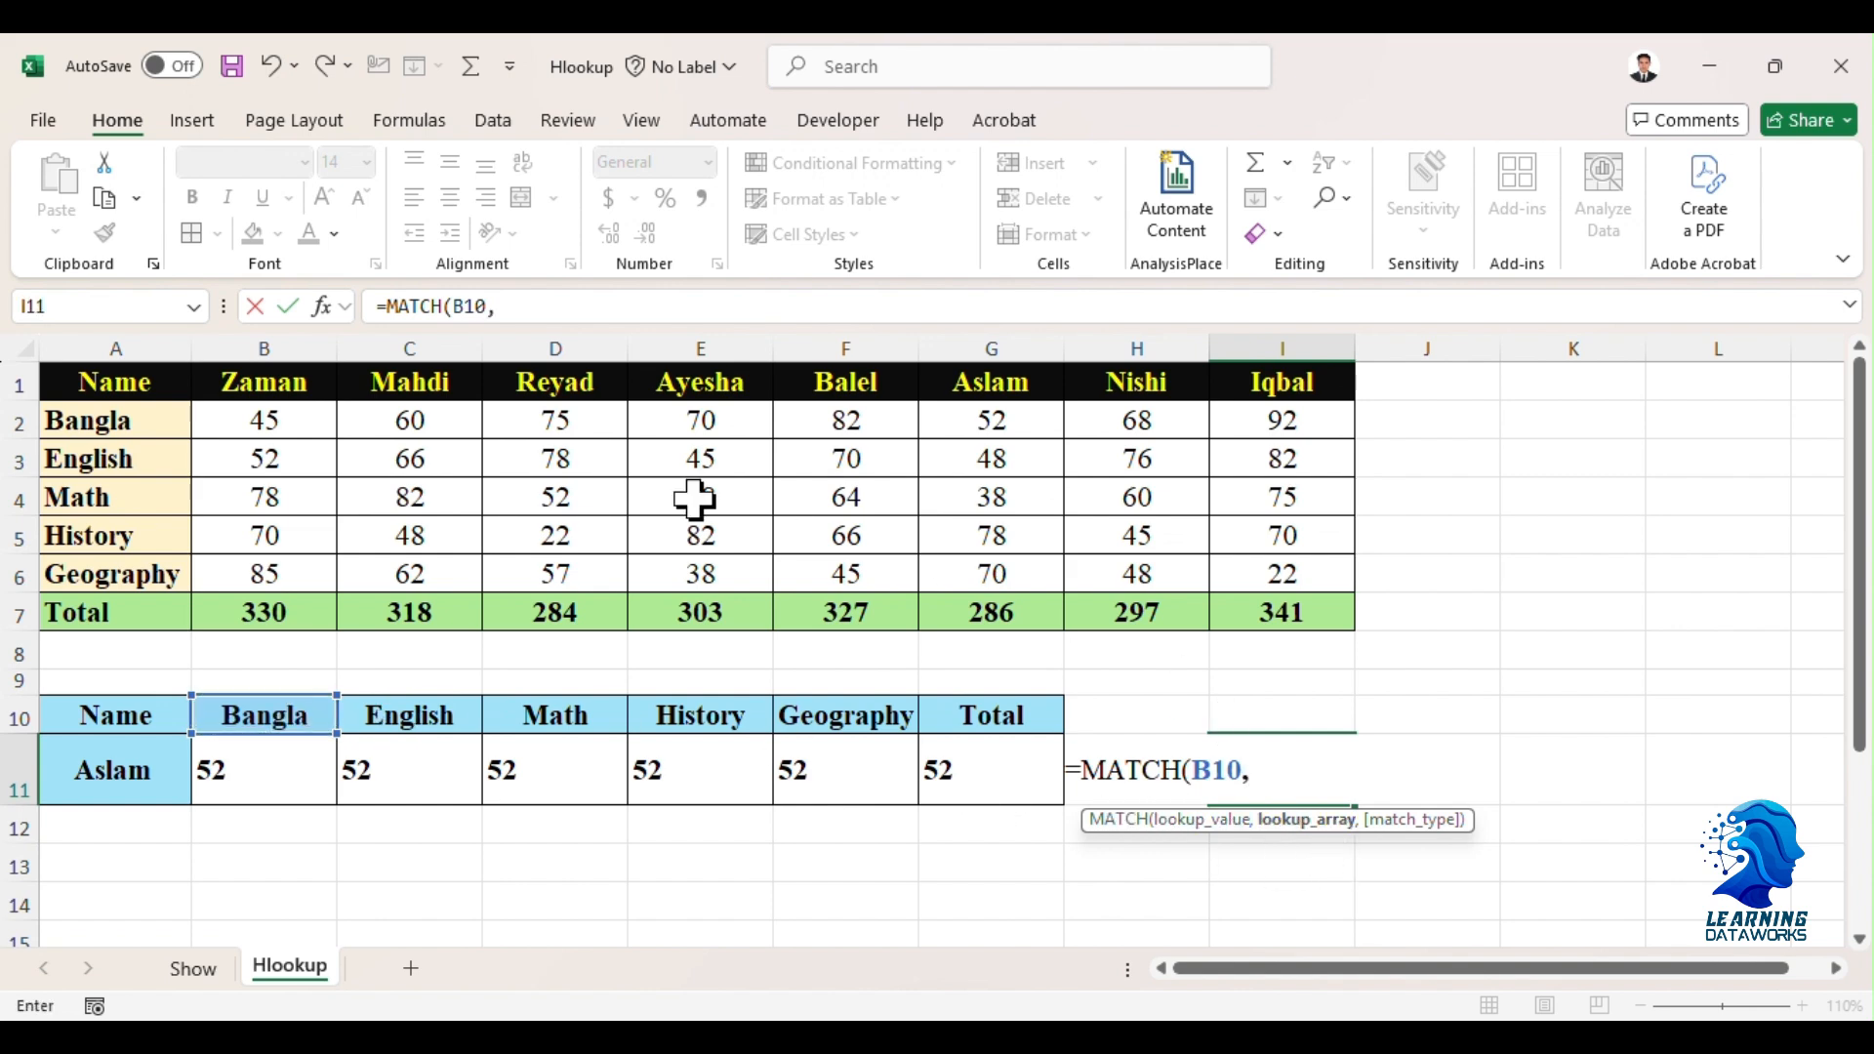
drag(156, 383, 127, 573)
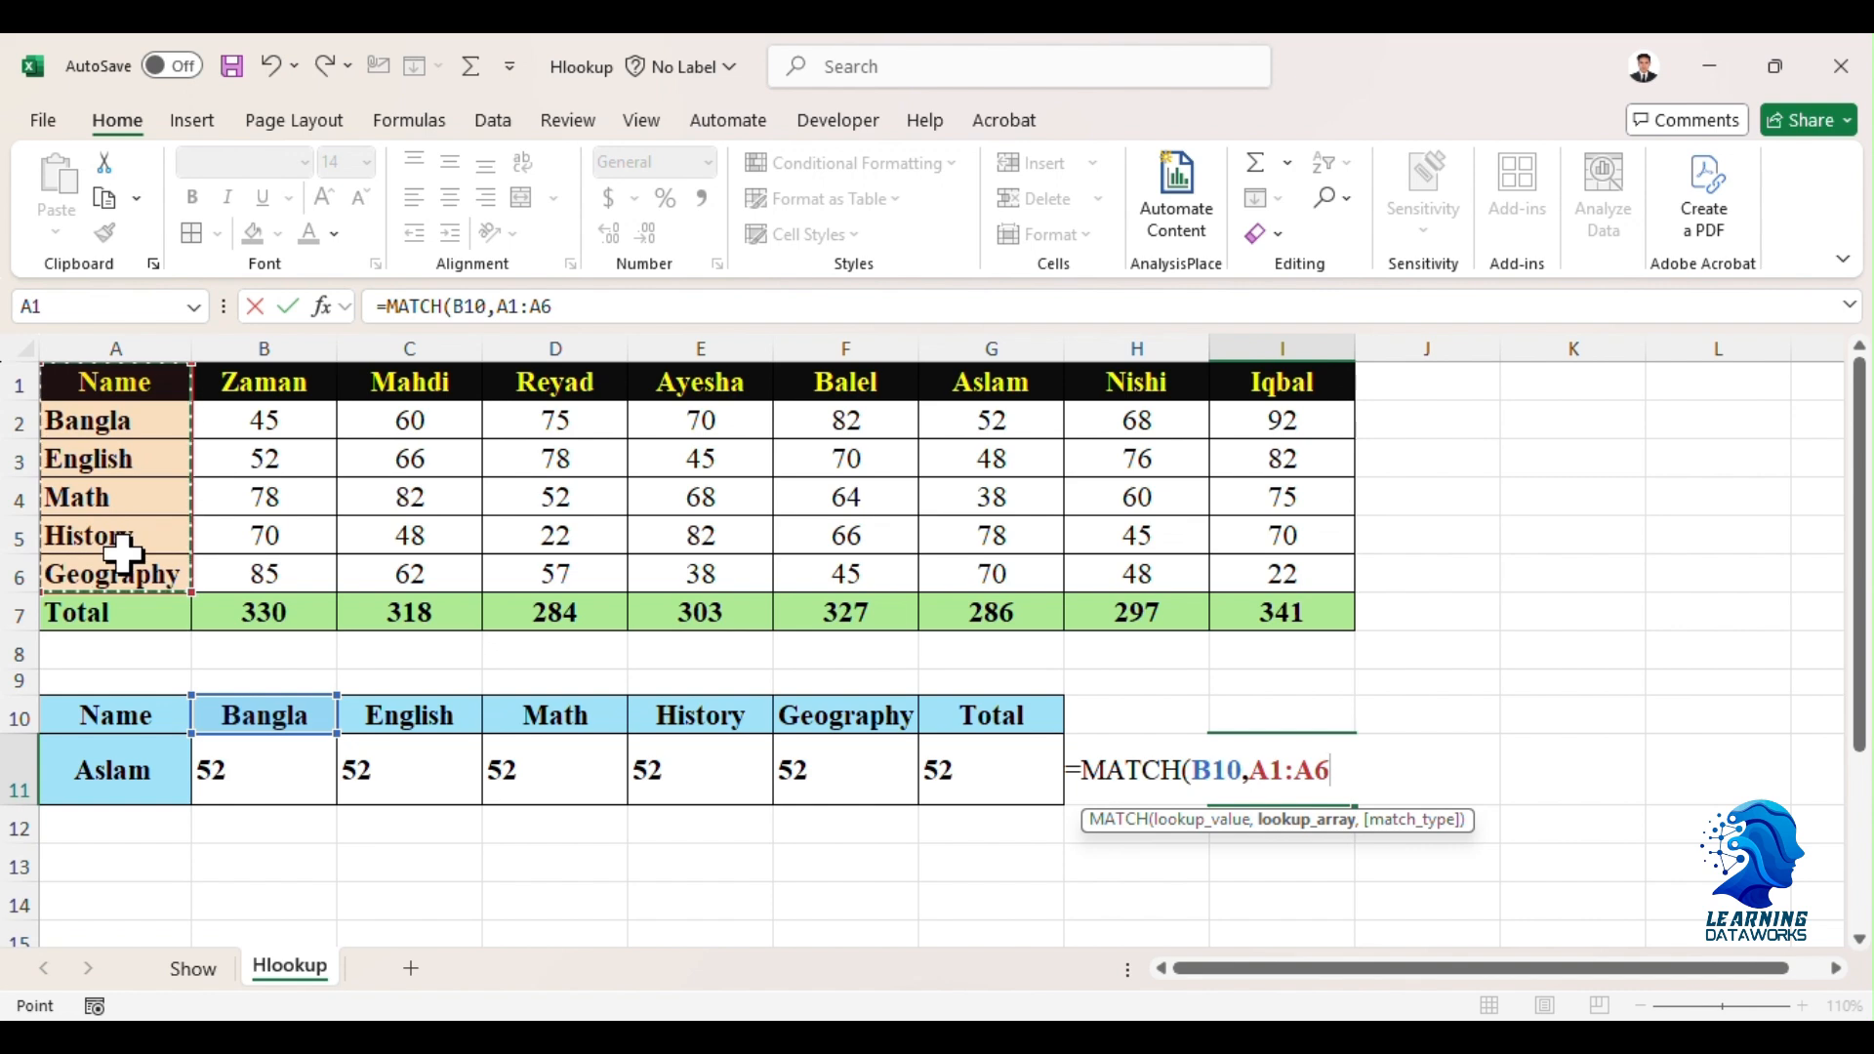
key(F4)
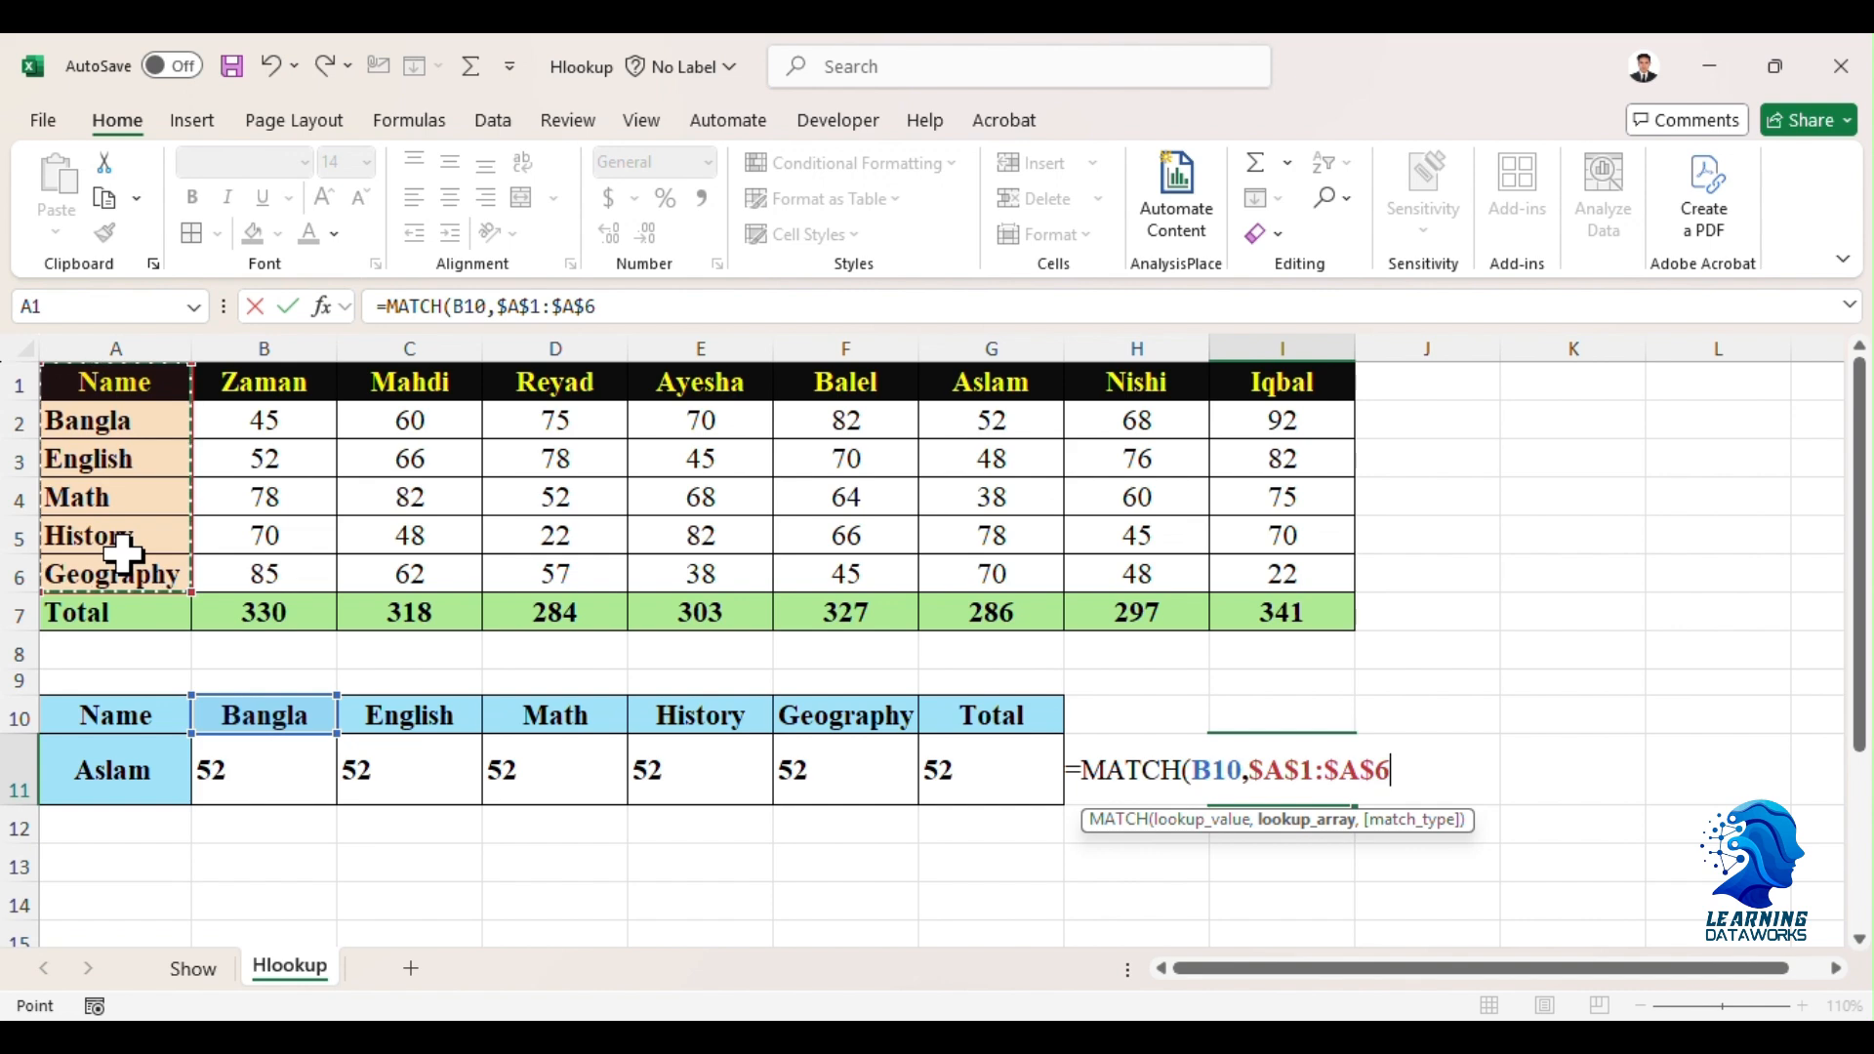
text(,)
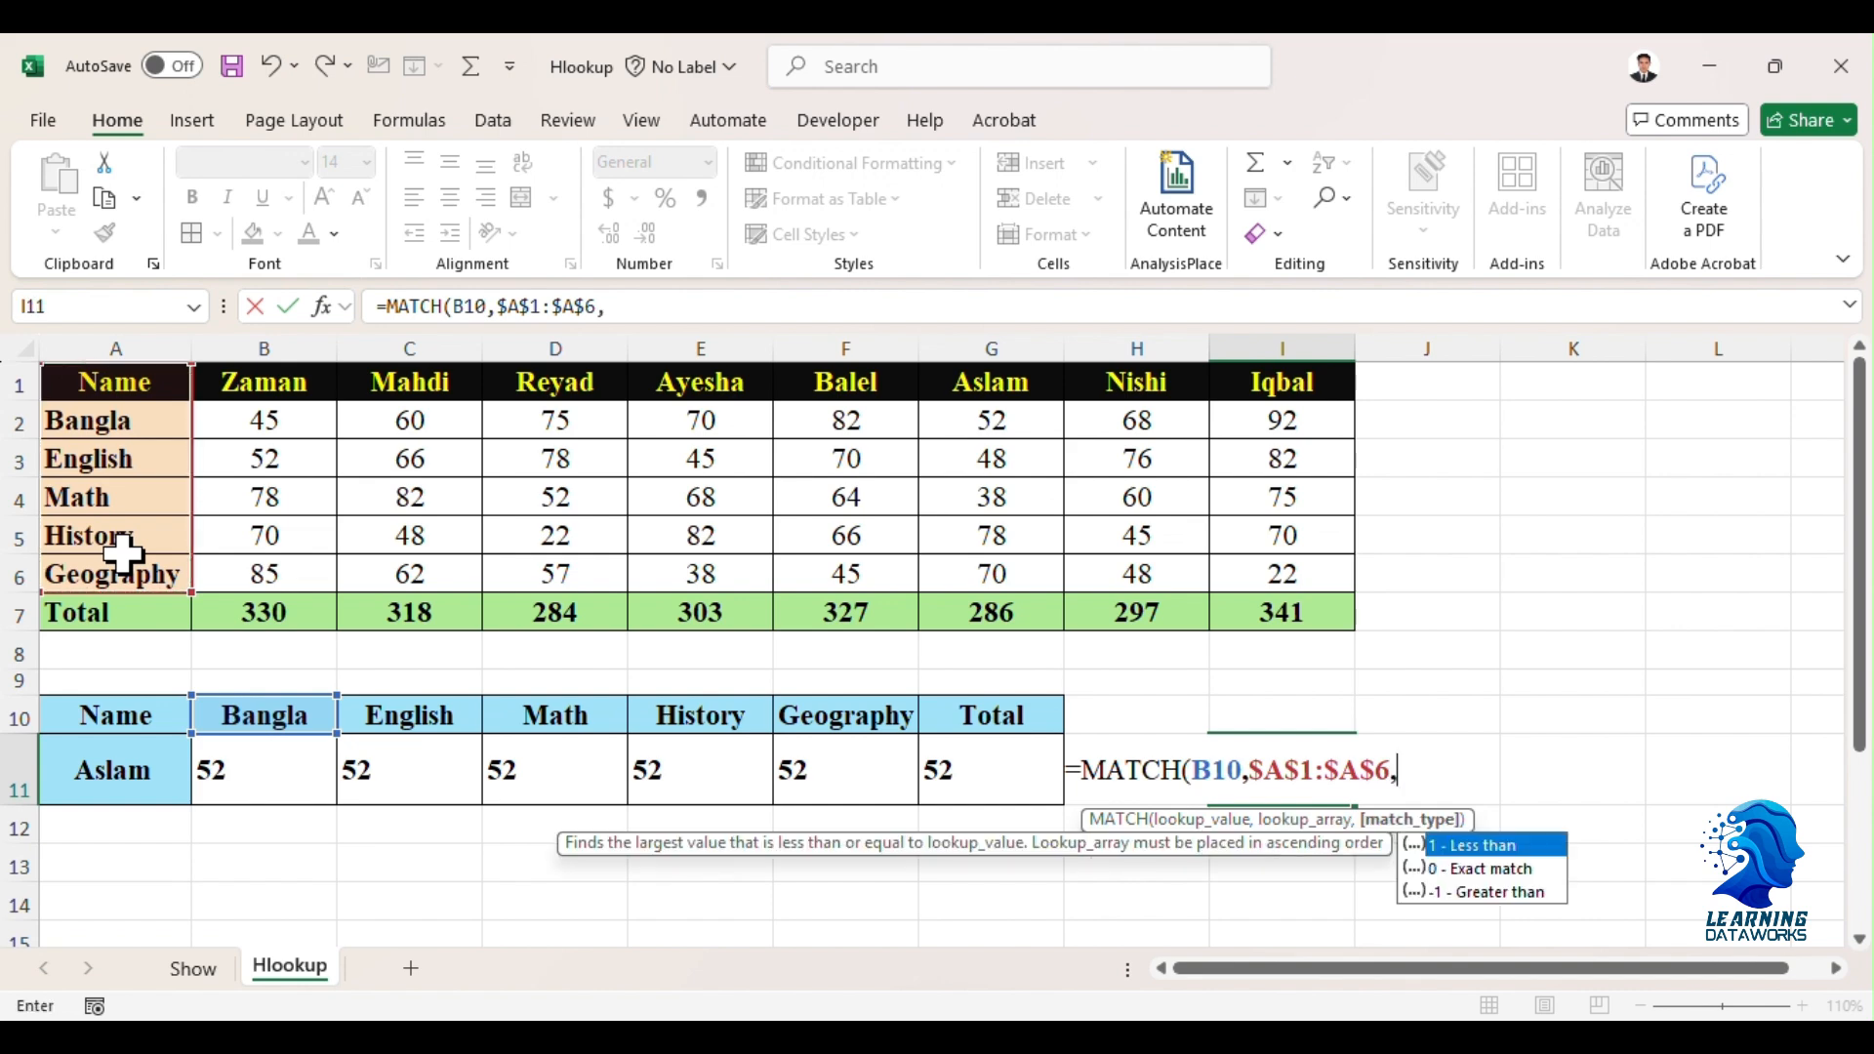
text(0)
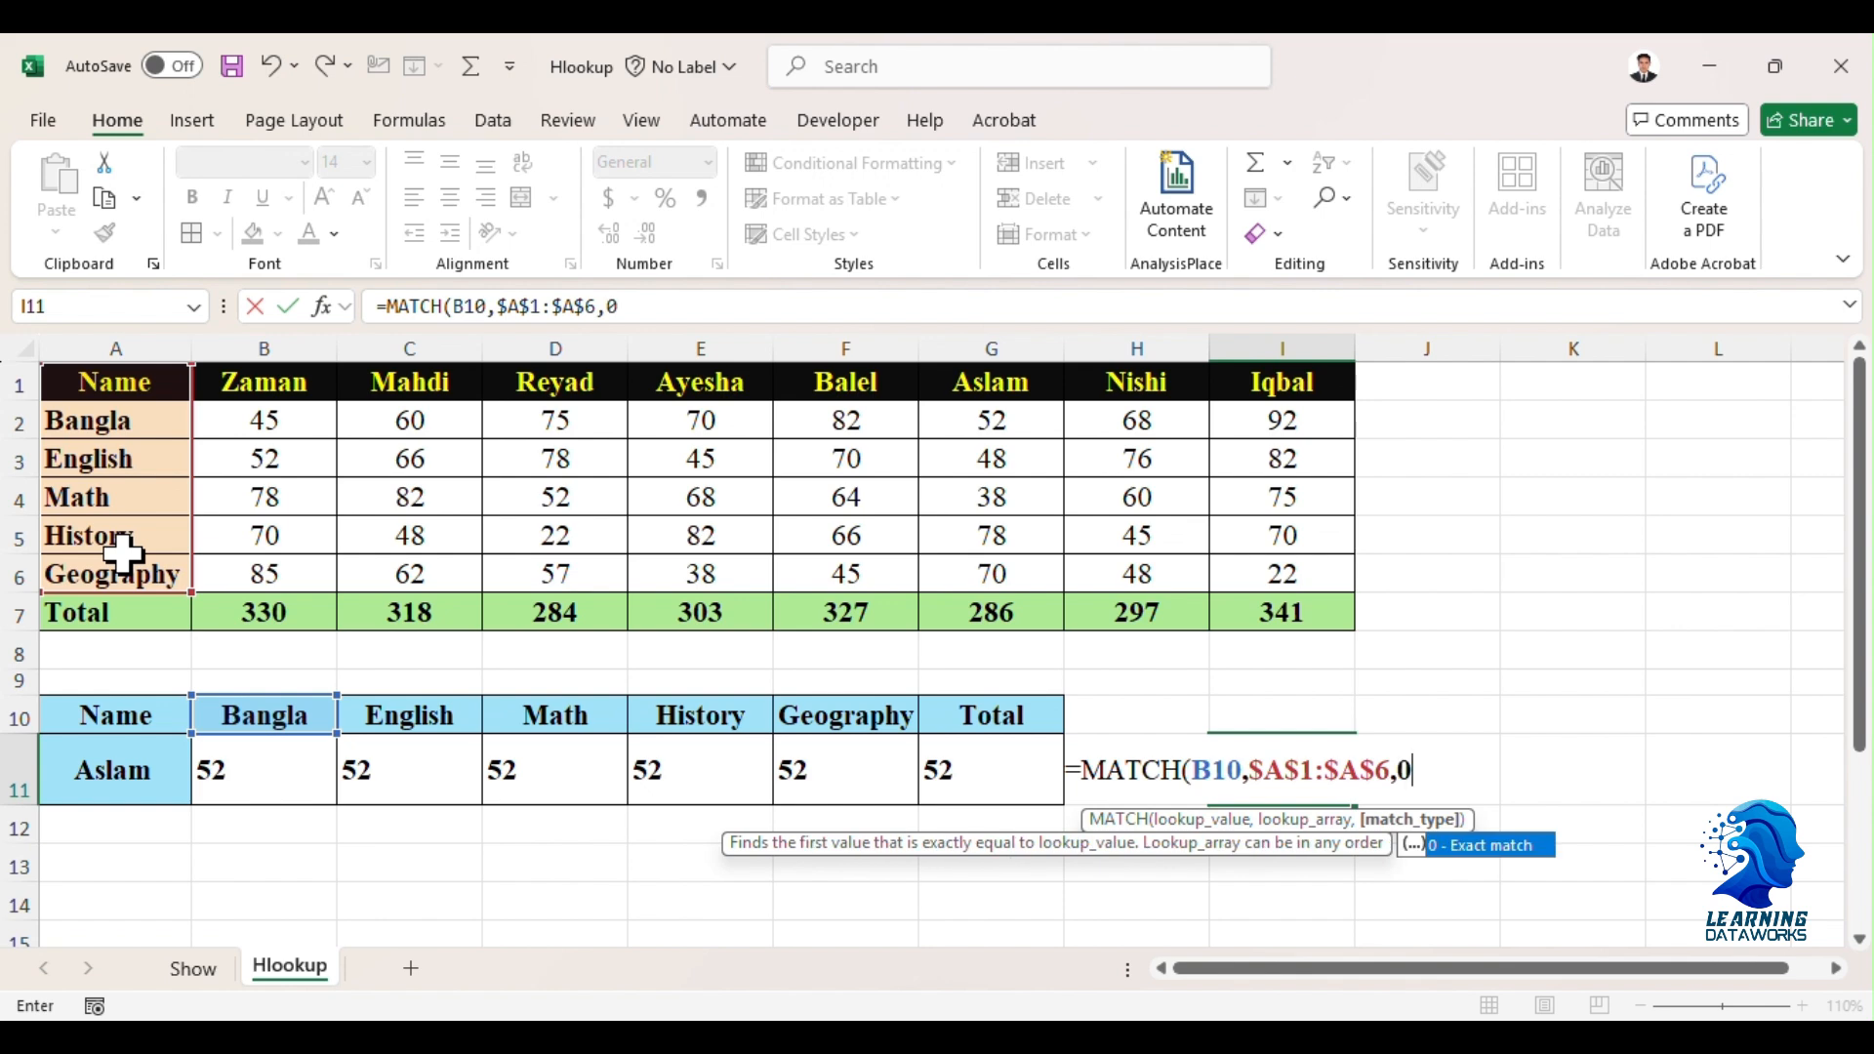
text())
key(Return)
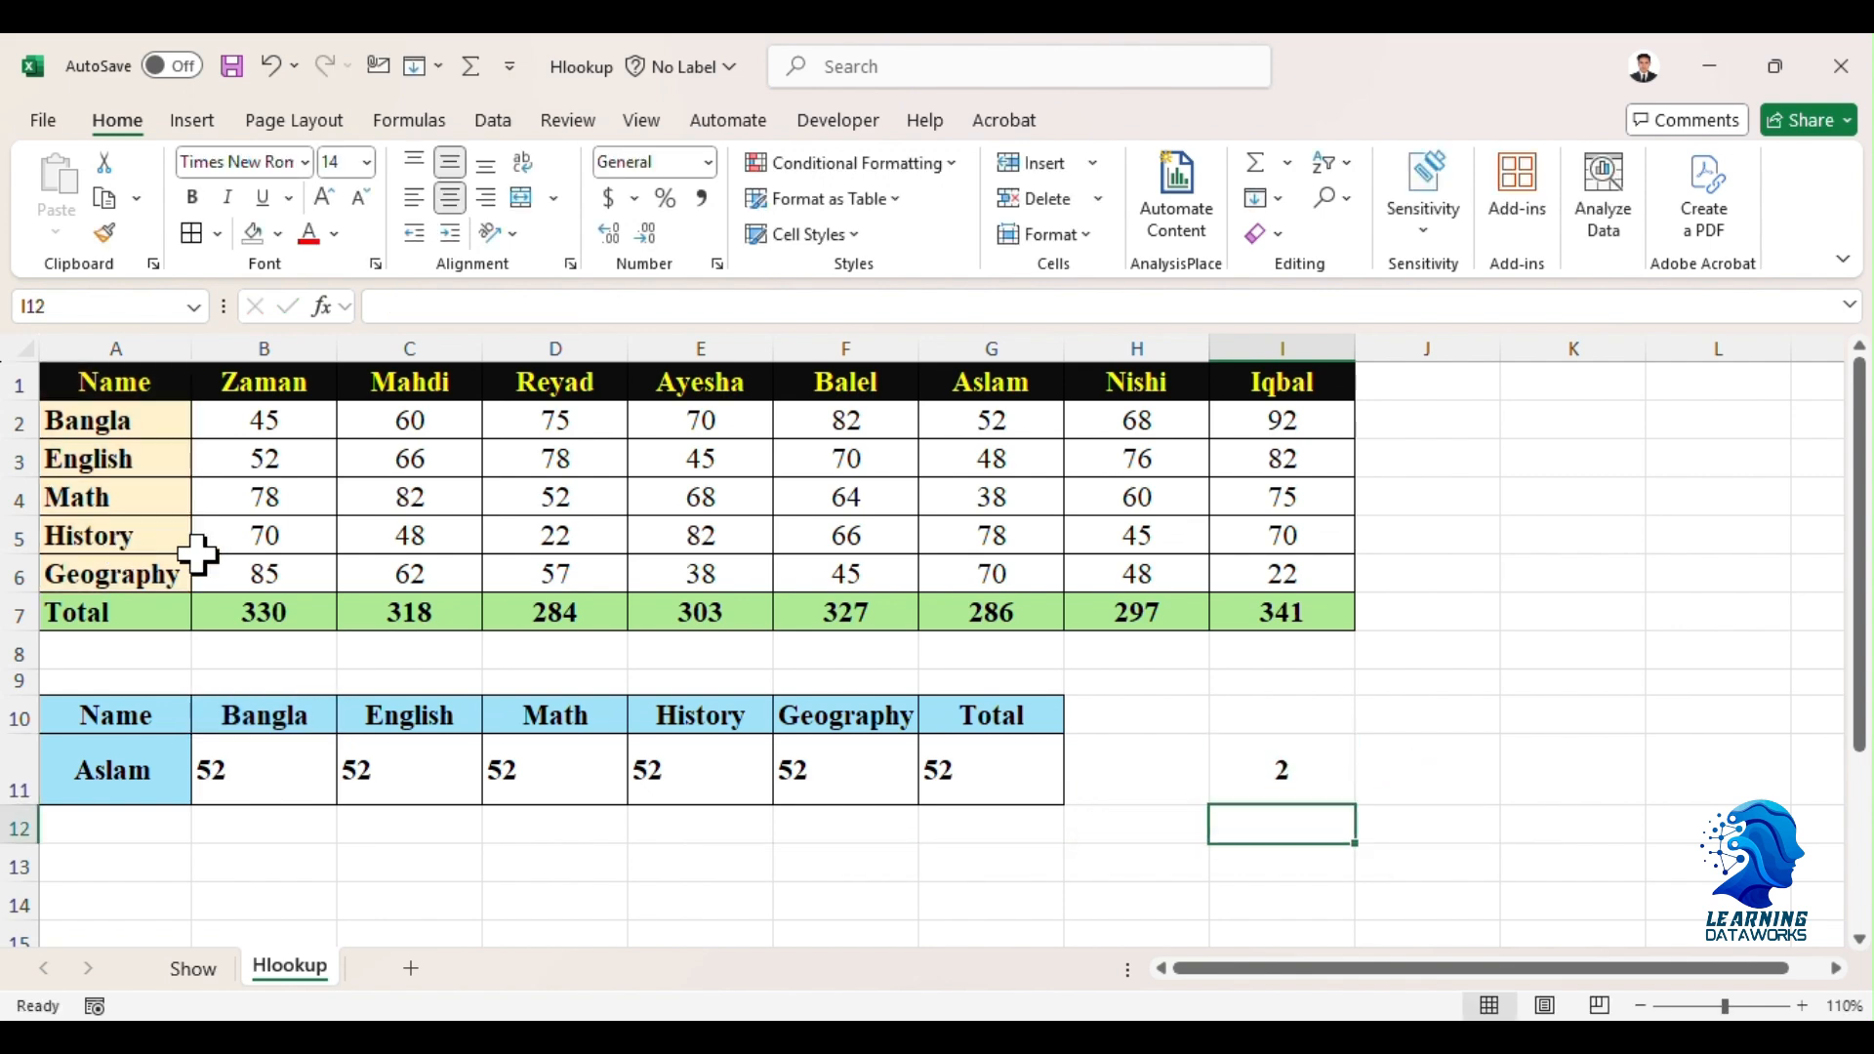
- Fill the MATCH formula from I11 into J11 and compare the positions with the subject labels in column A
click(1257, 771)
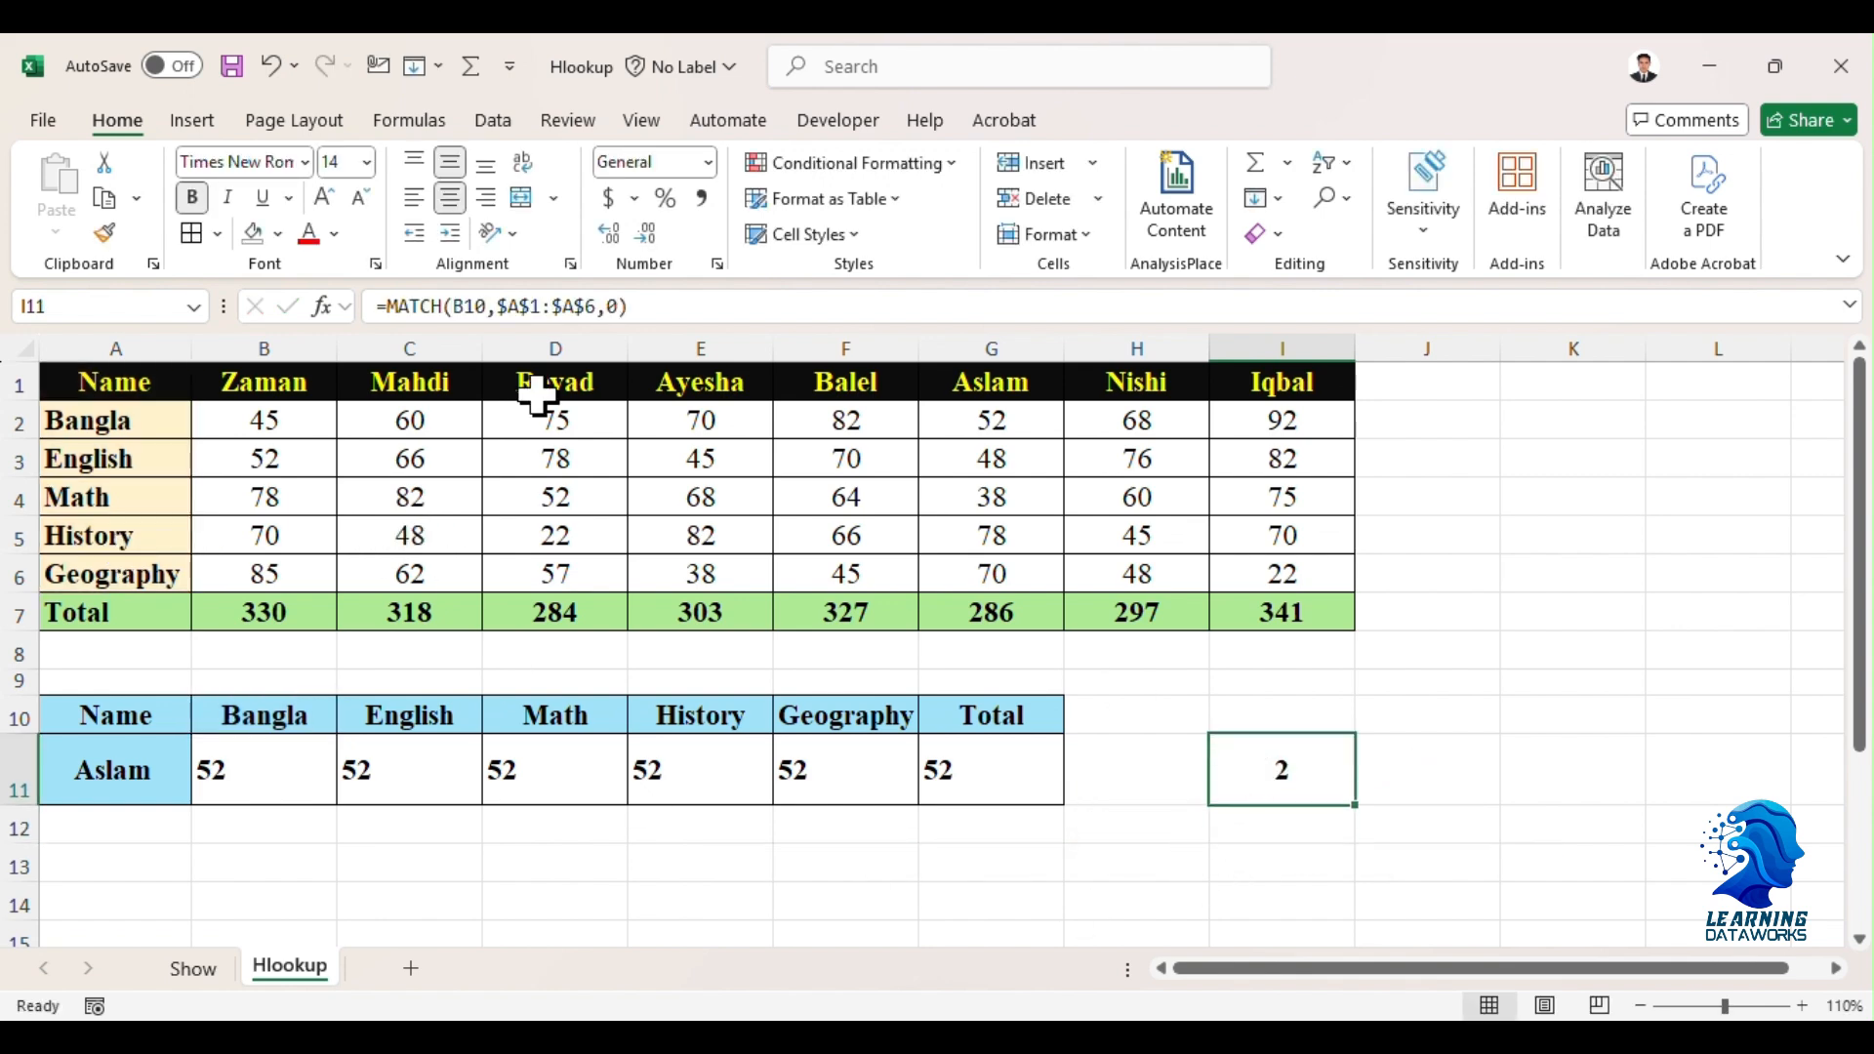
click(143, 418)
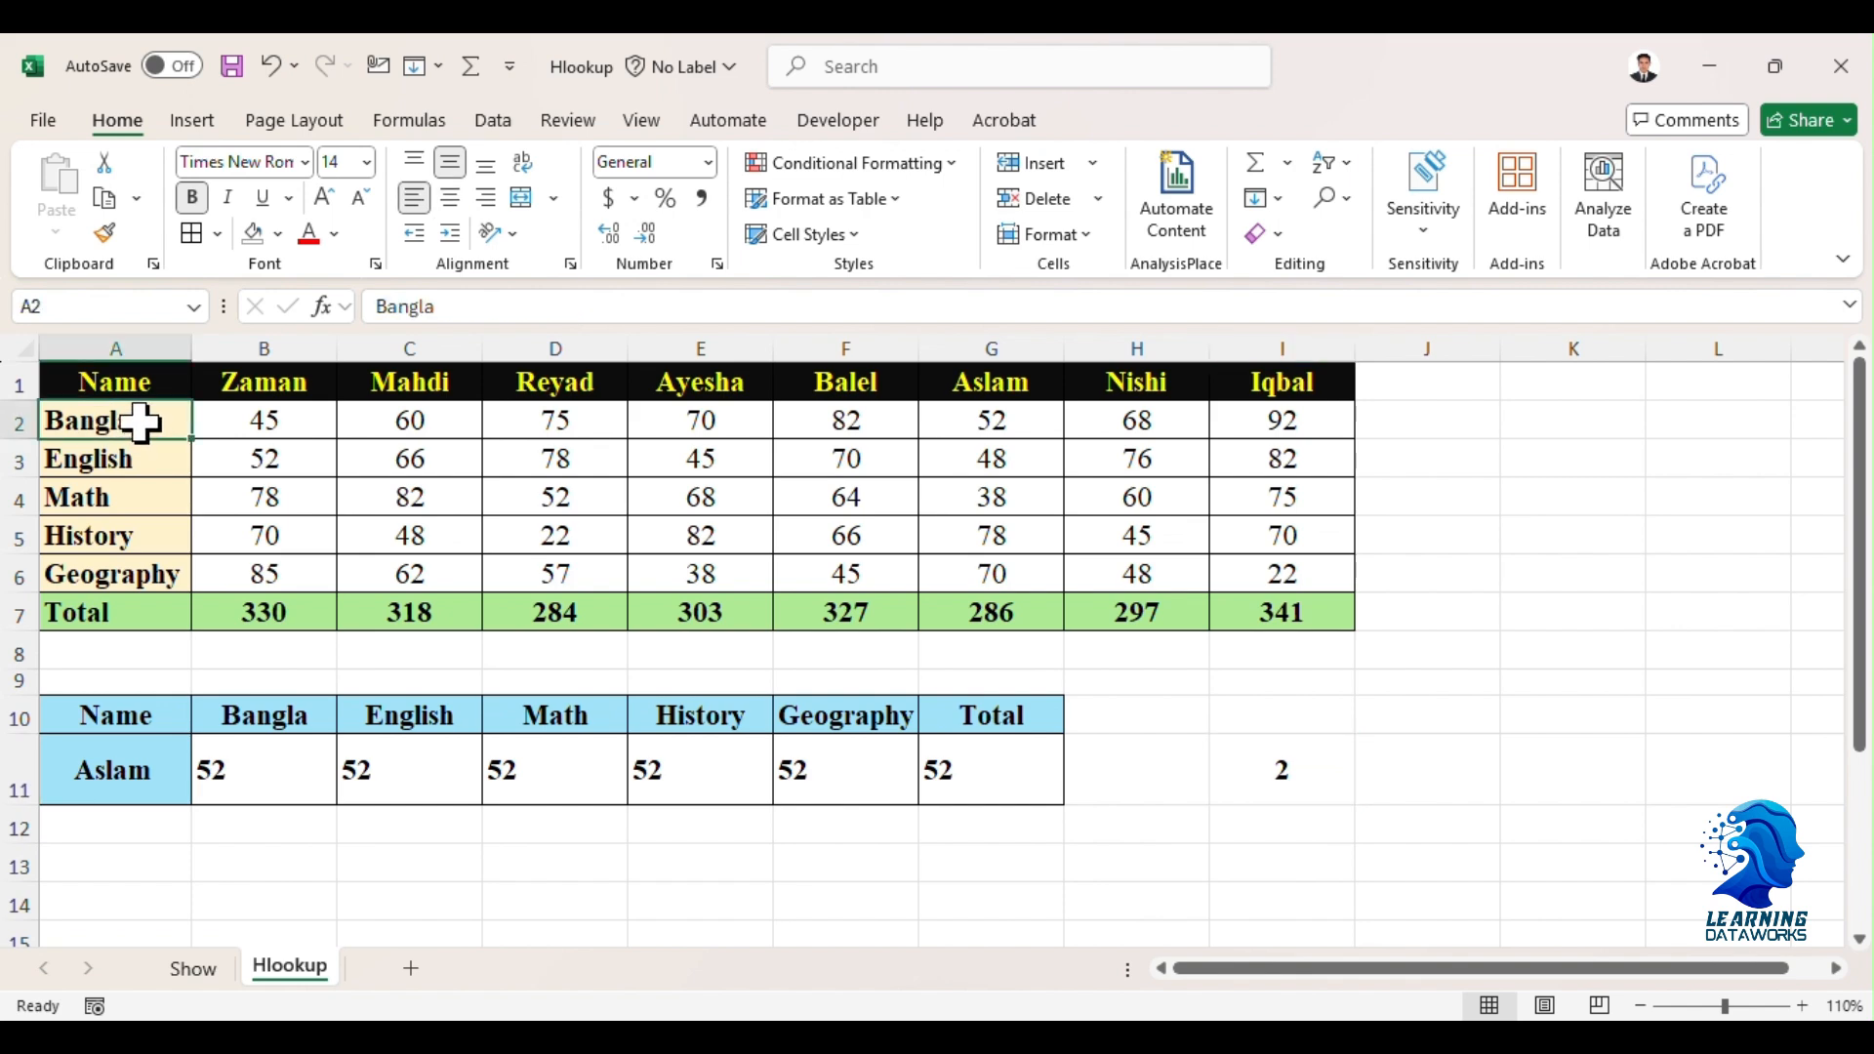
click(1301, 777)
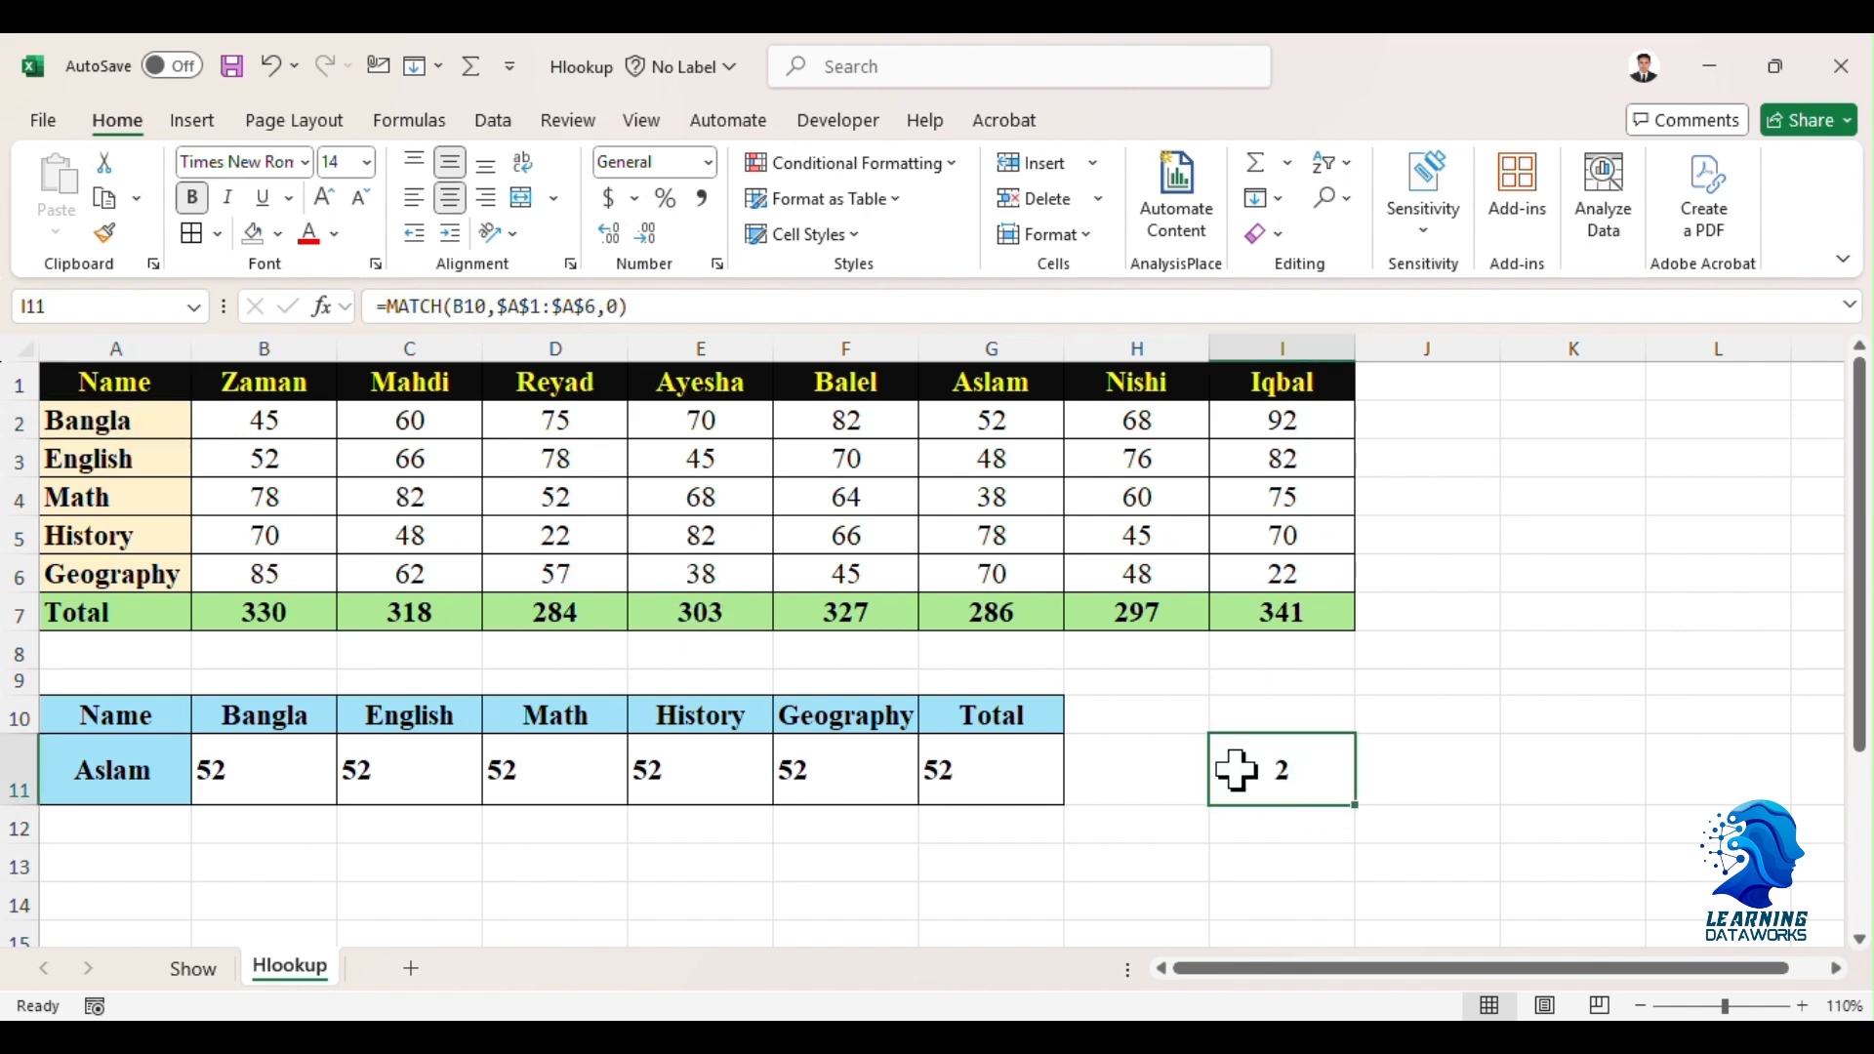
drag(1360, 812, 1425, 812)
click(1418, 778)
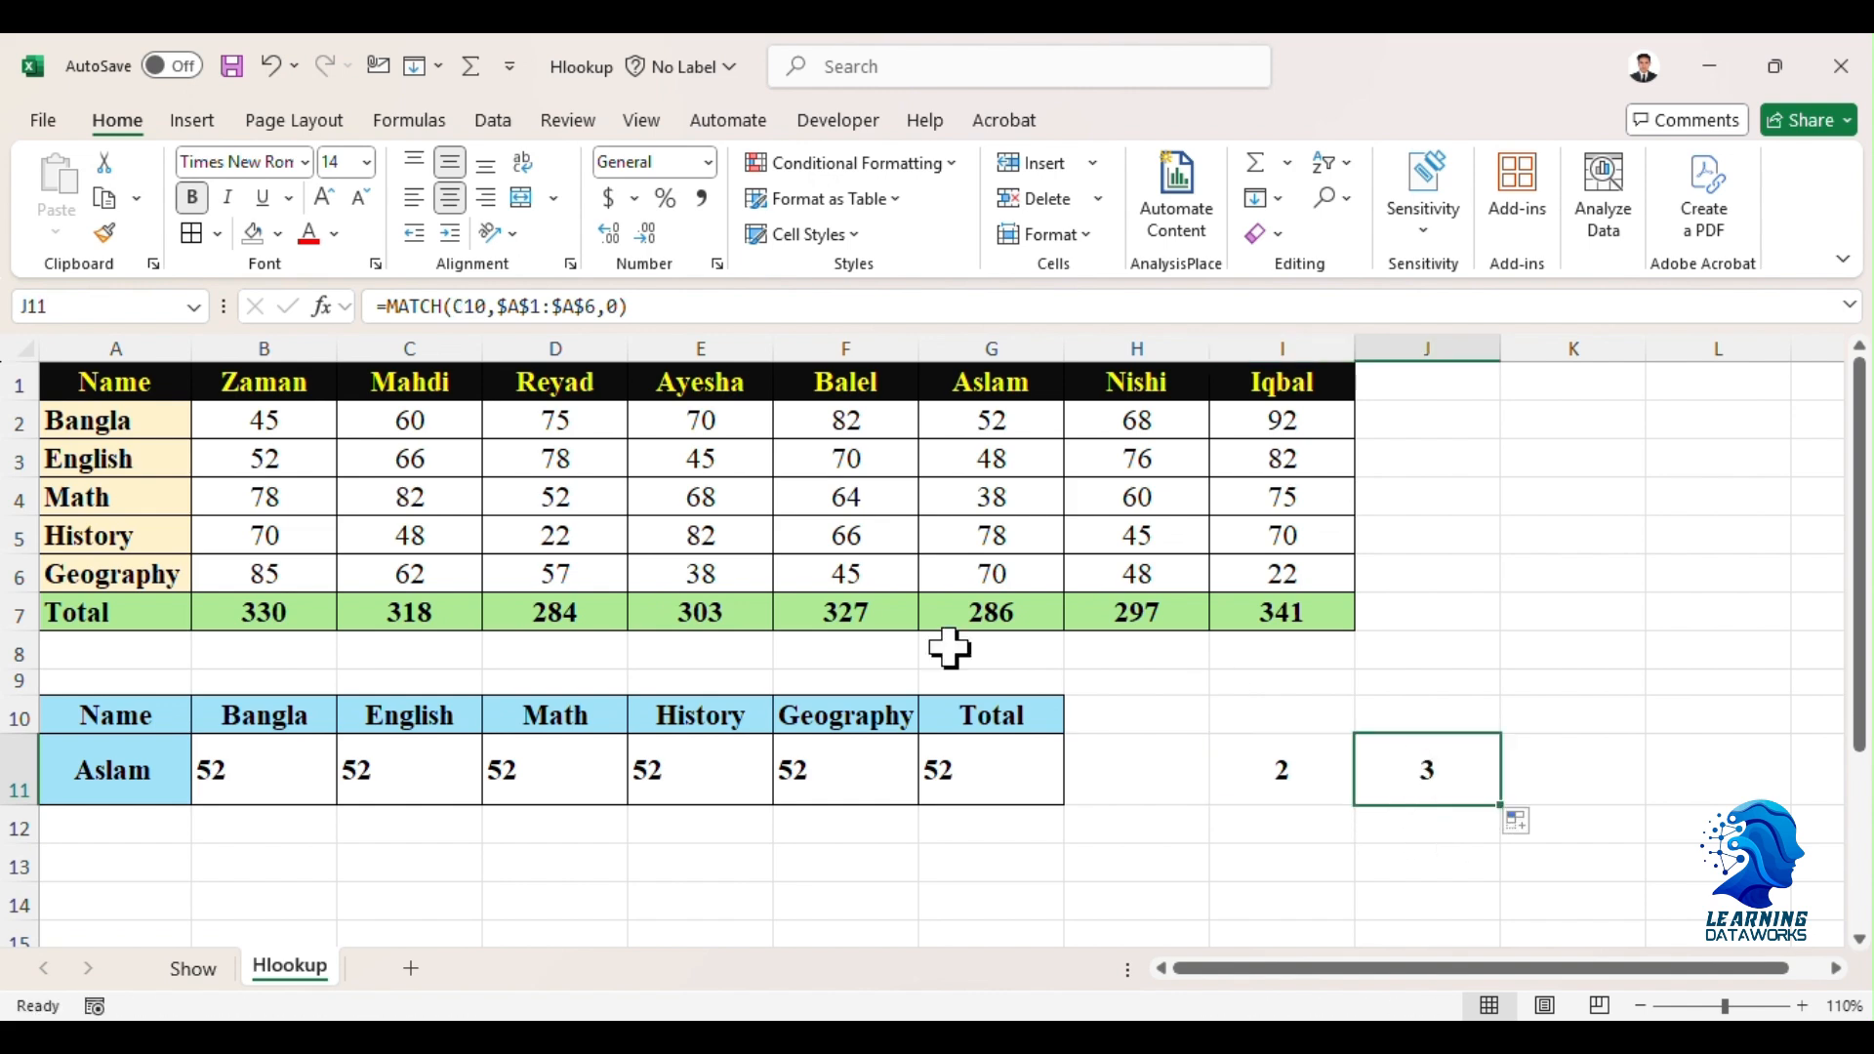
click(407, 715)
click(66, 451)
- Copy the MATCH expression from the formula in I11 without its equals sign
click(1286, 767)
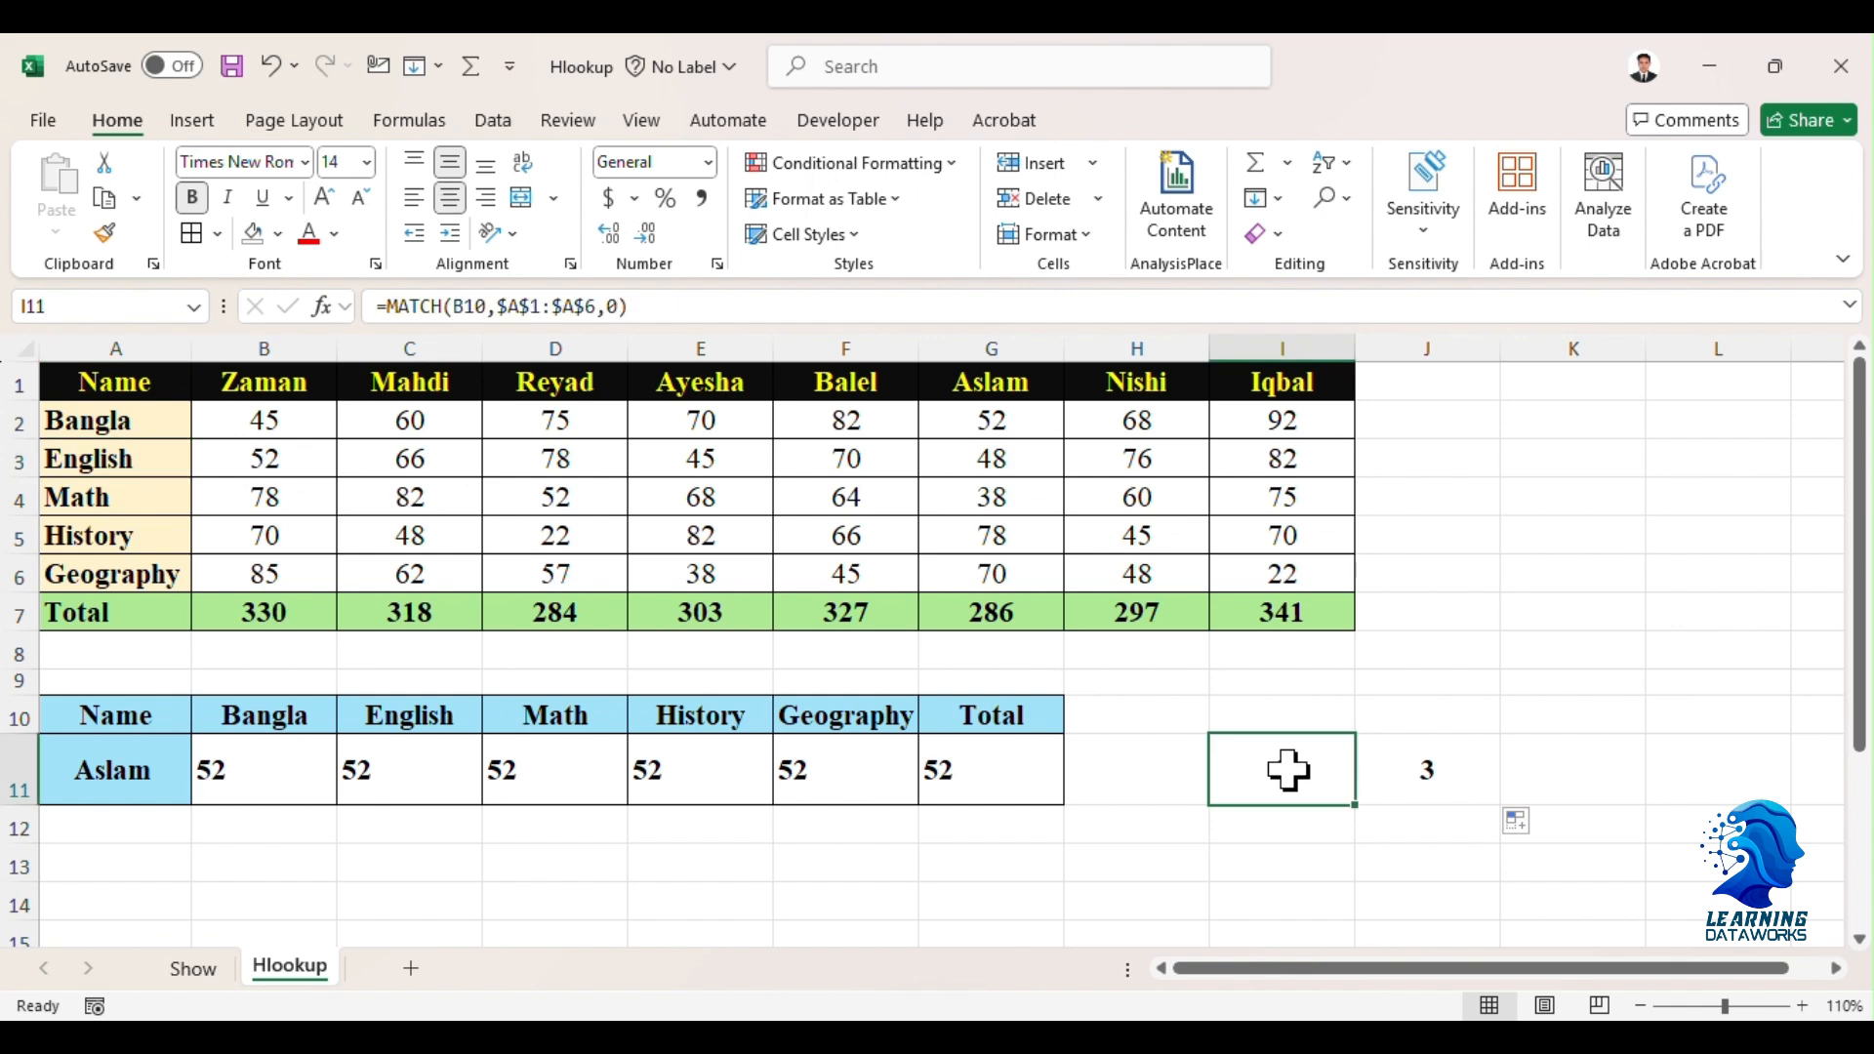
drag(651, 306, 398, 305)
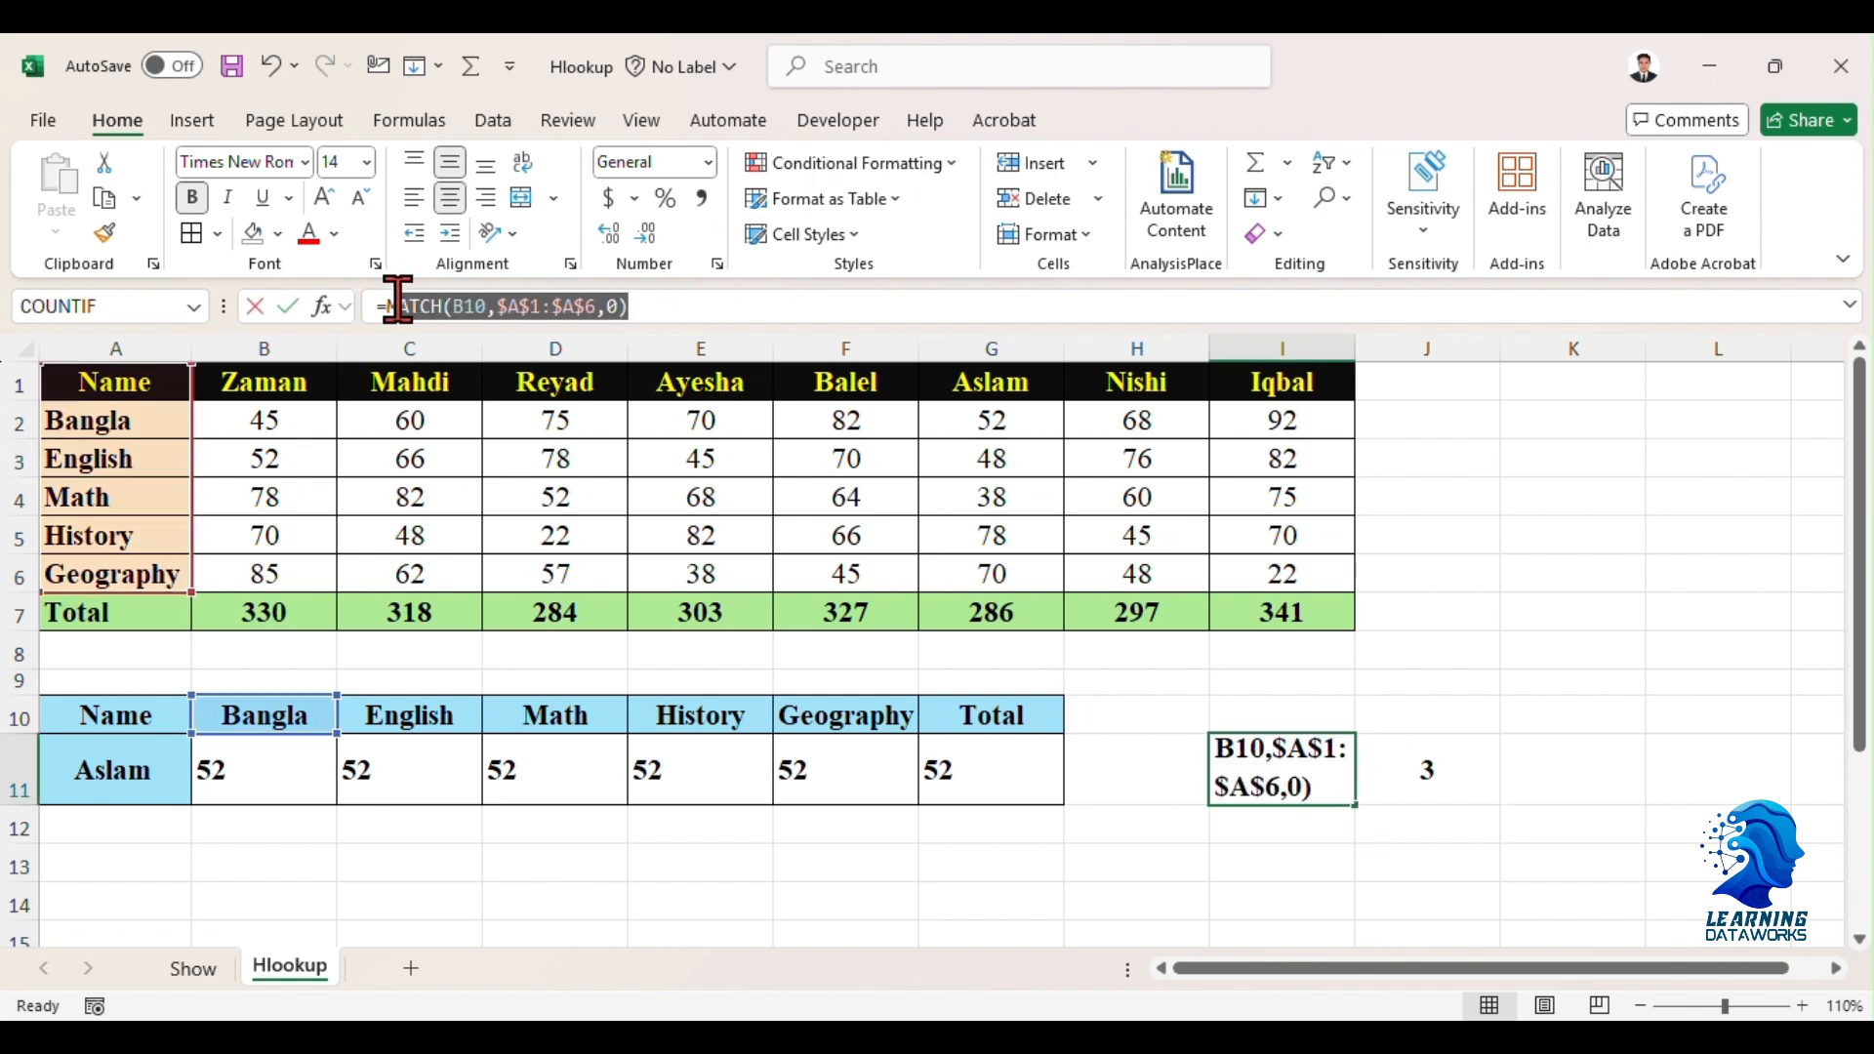
key(ctrl+c)
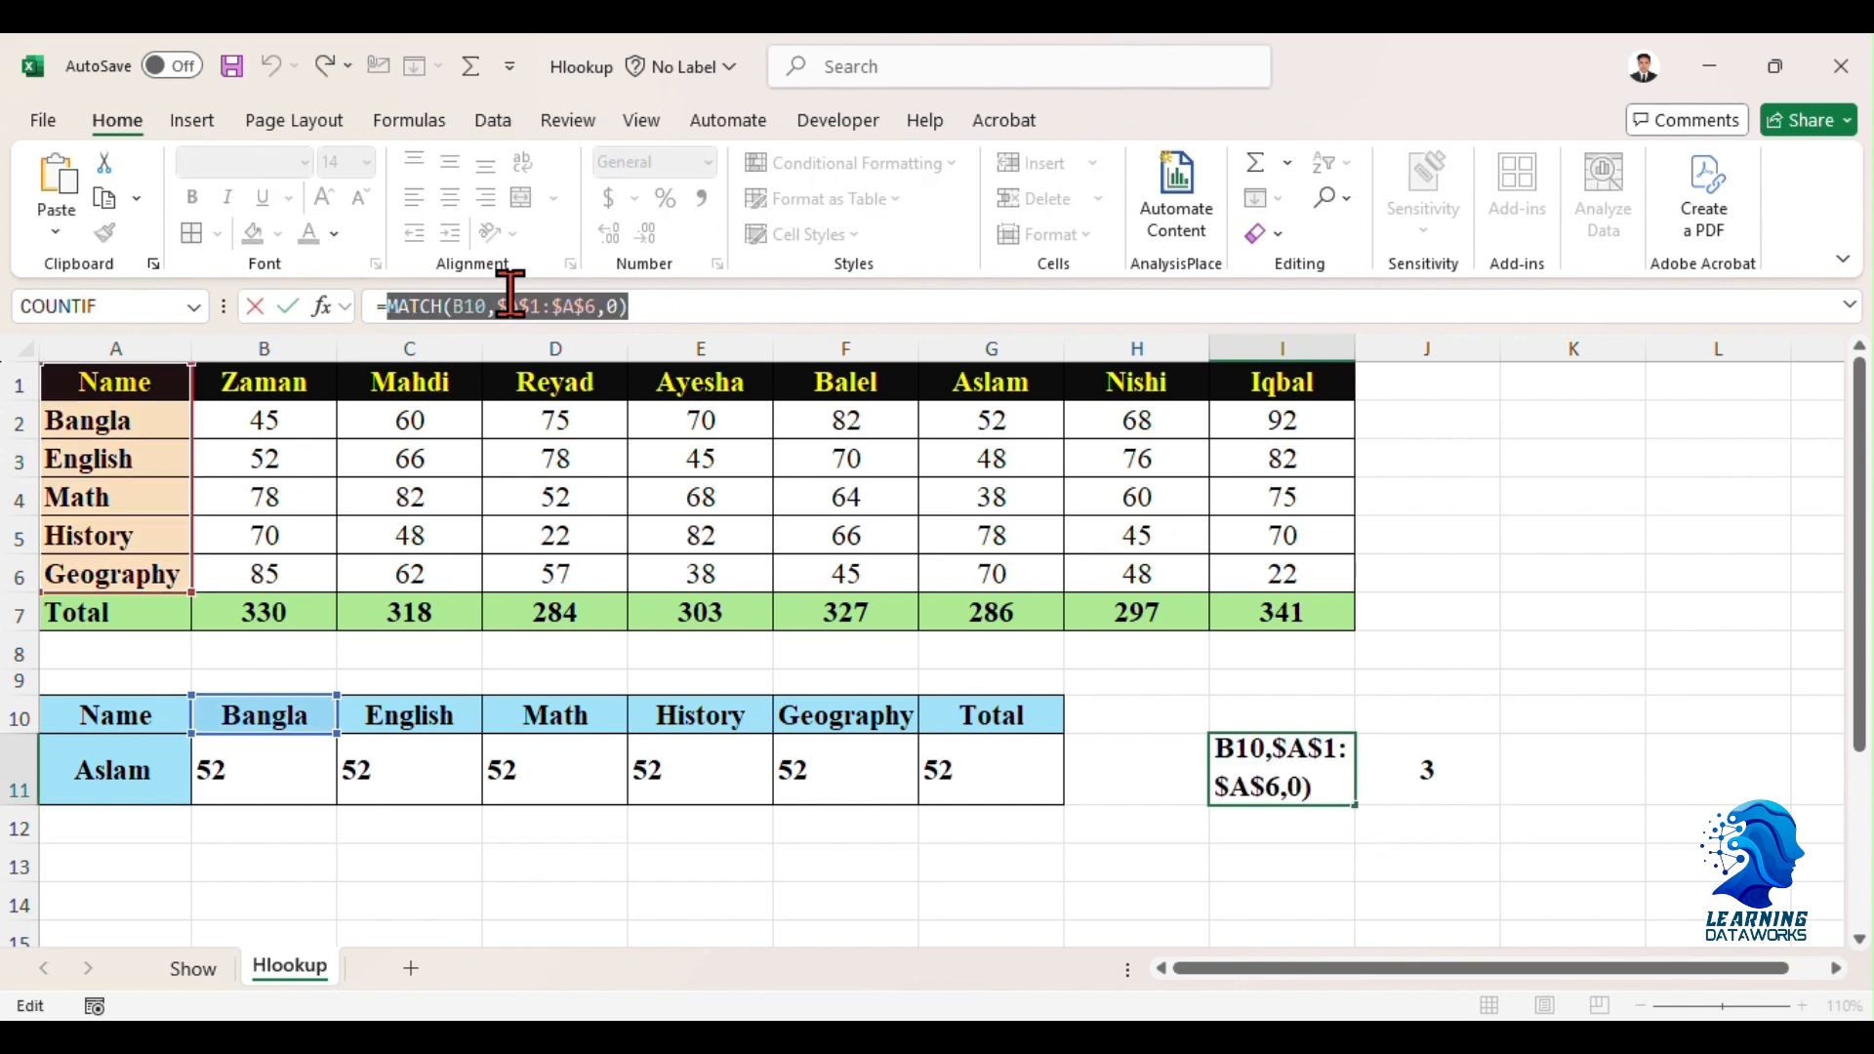
key(Return)
- Replace the row index in B11's HLOOKUP with MATCH(B10,$A$1:$A$6,0) and fill the formula across C11:F11
click(287, 783)
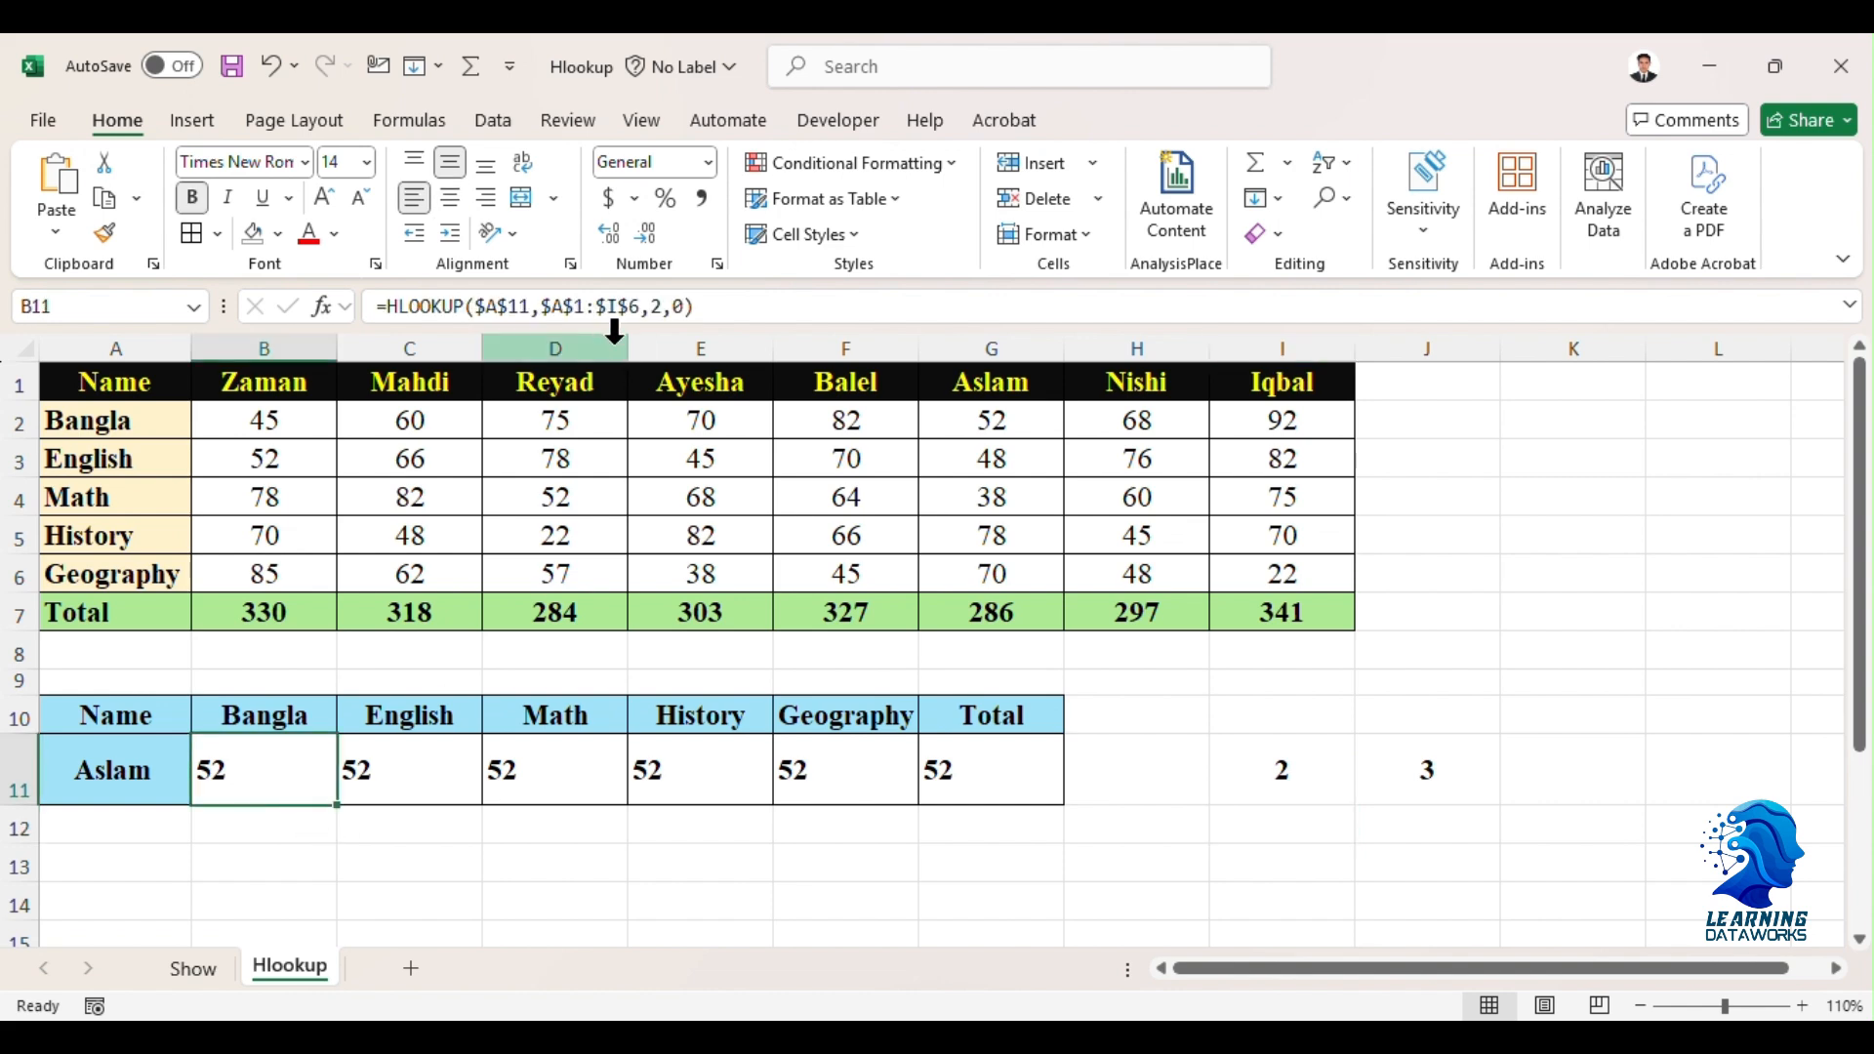
click(666, 305)
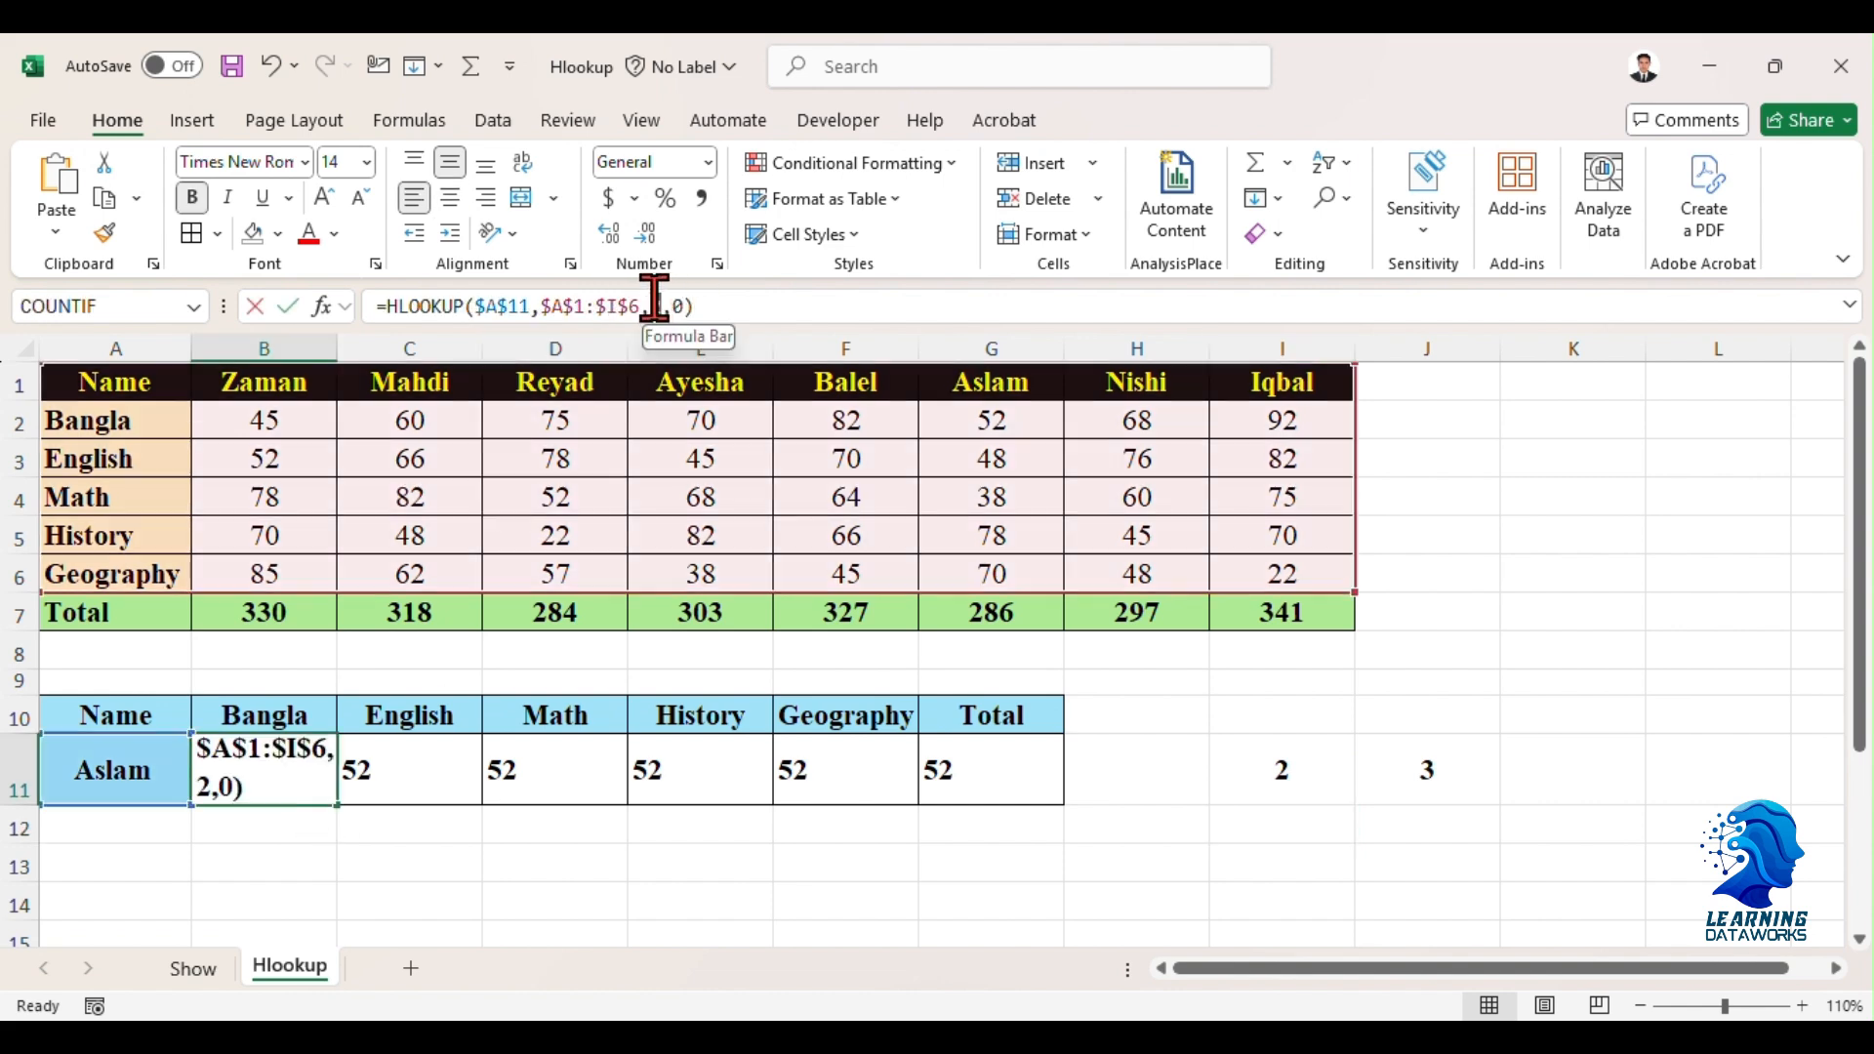
double_click(654, 305)
key(ctrl+v)
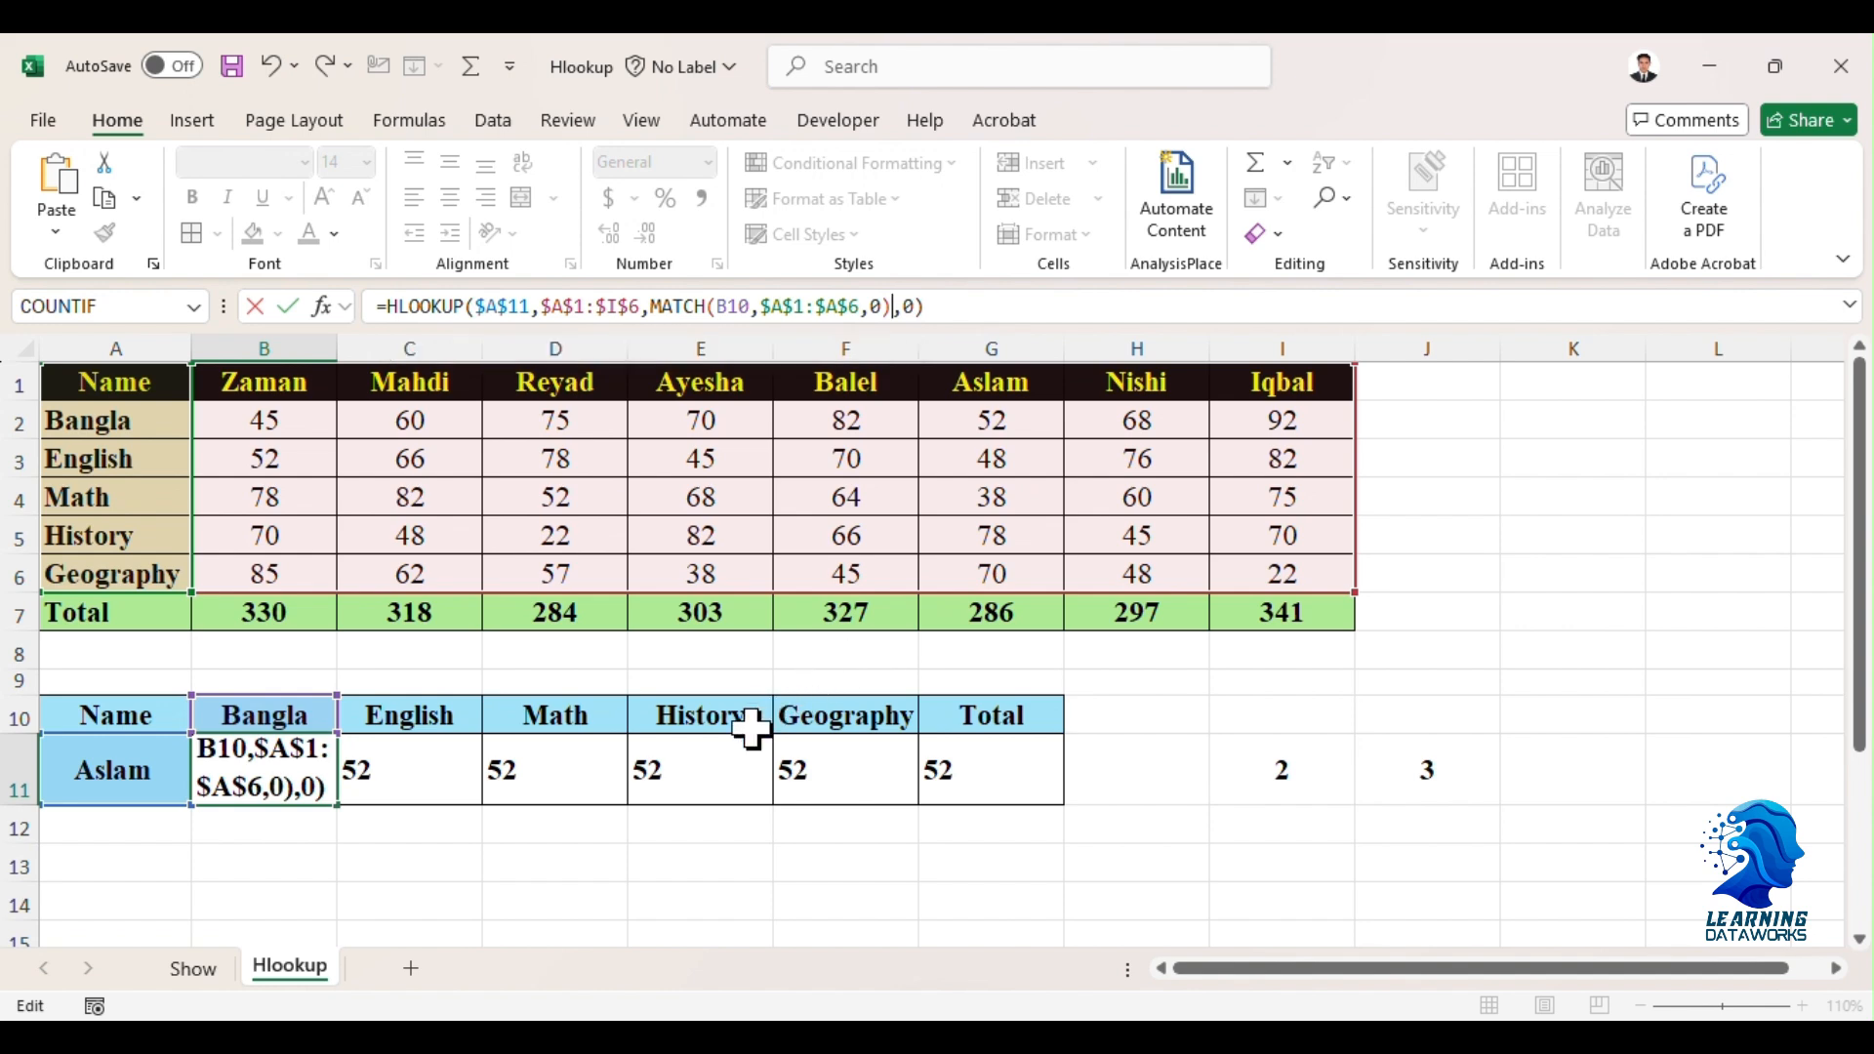
key(Return)
click(305, 765)
drag(336, 811, 887, 811)
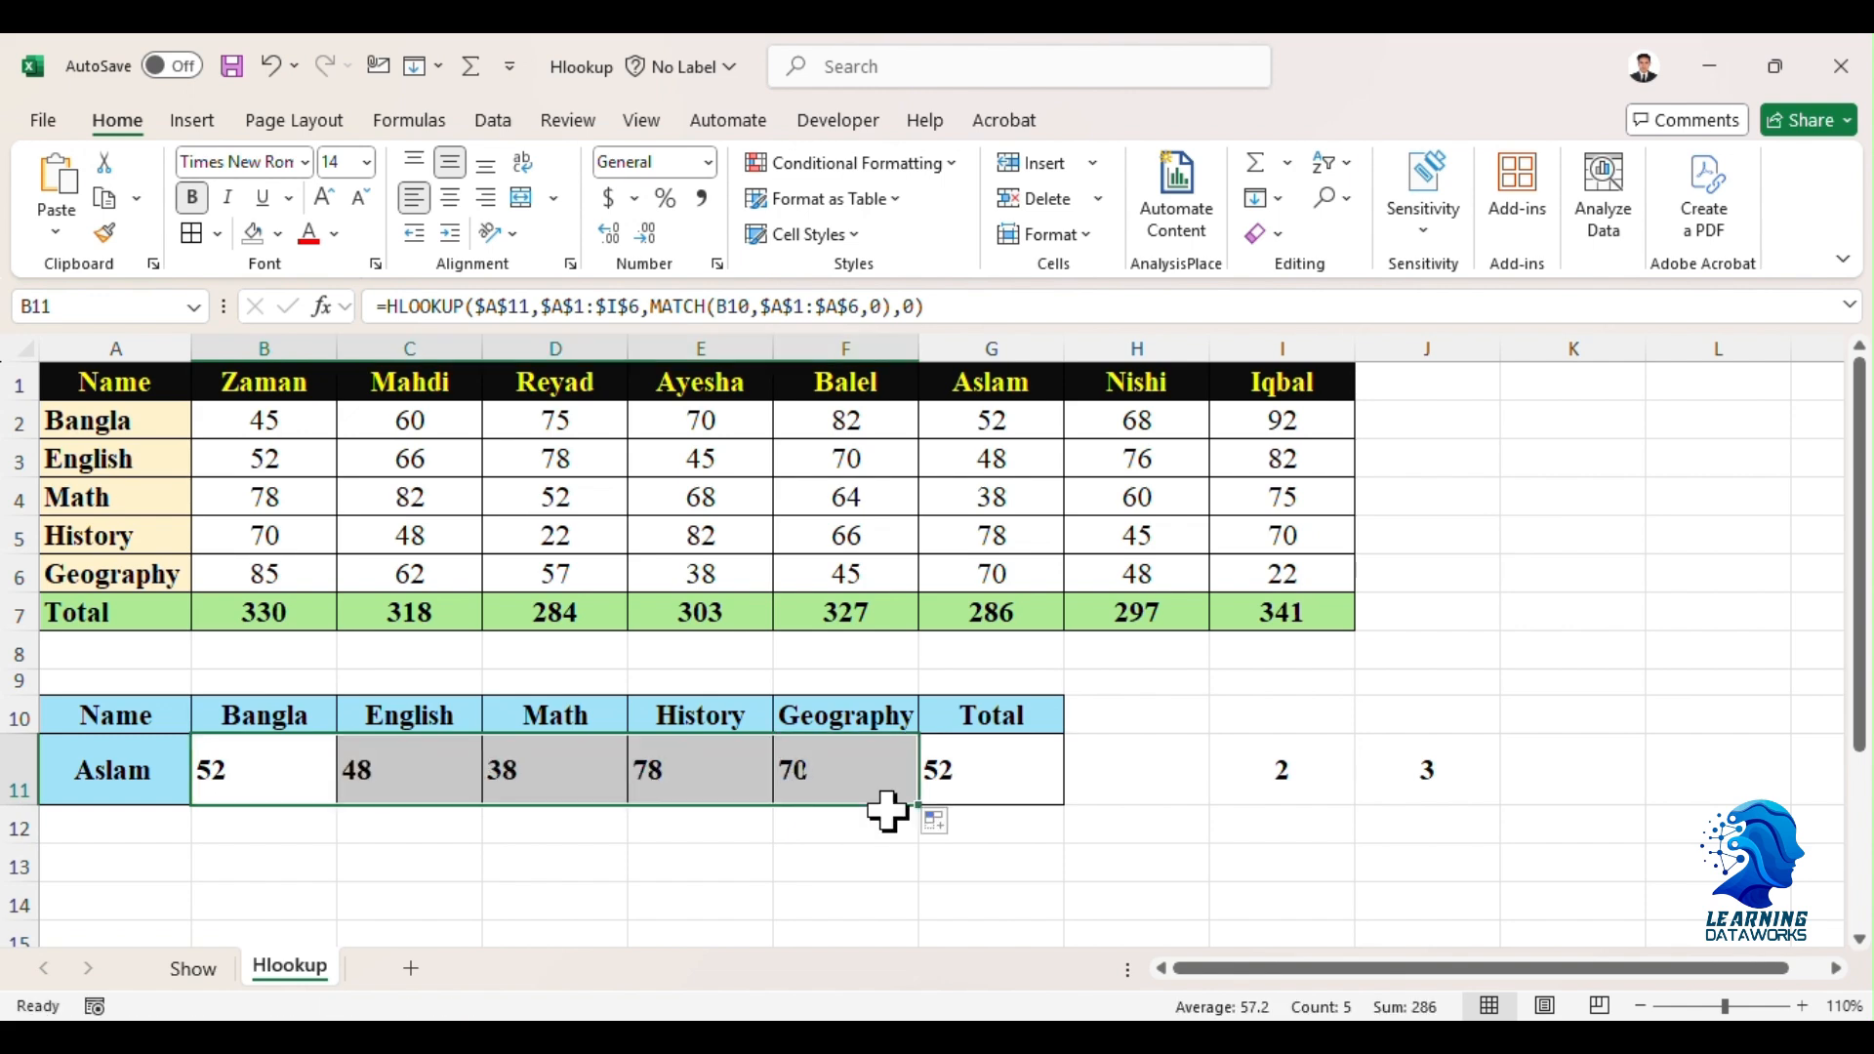
- Replace the Total formula in G11 with =SUM(B11:F11)
click(994, 776)
double_click(994, 776)
key(Escape)
text(=sum)
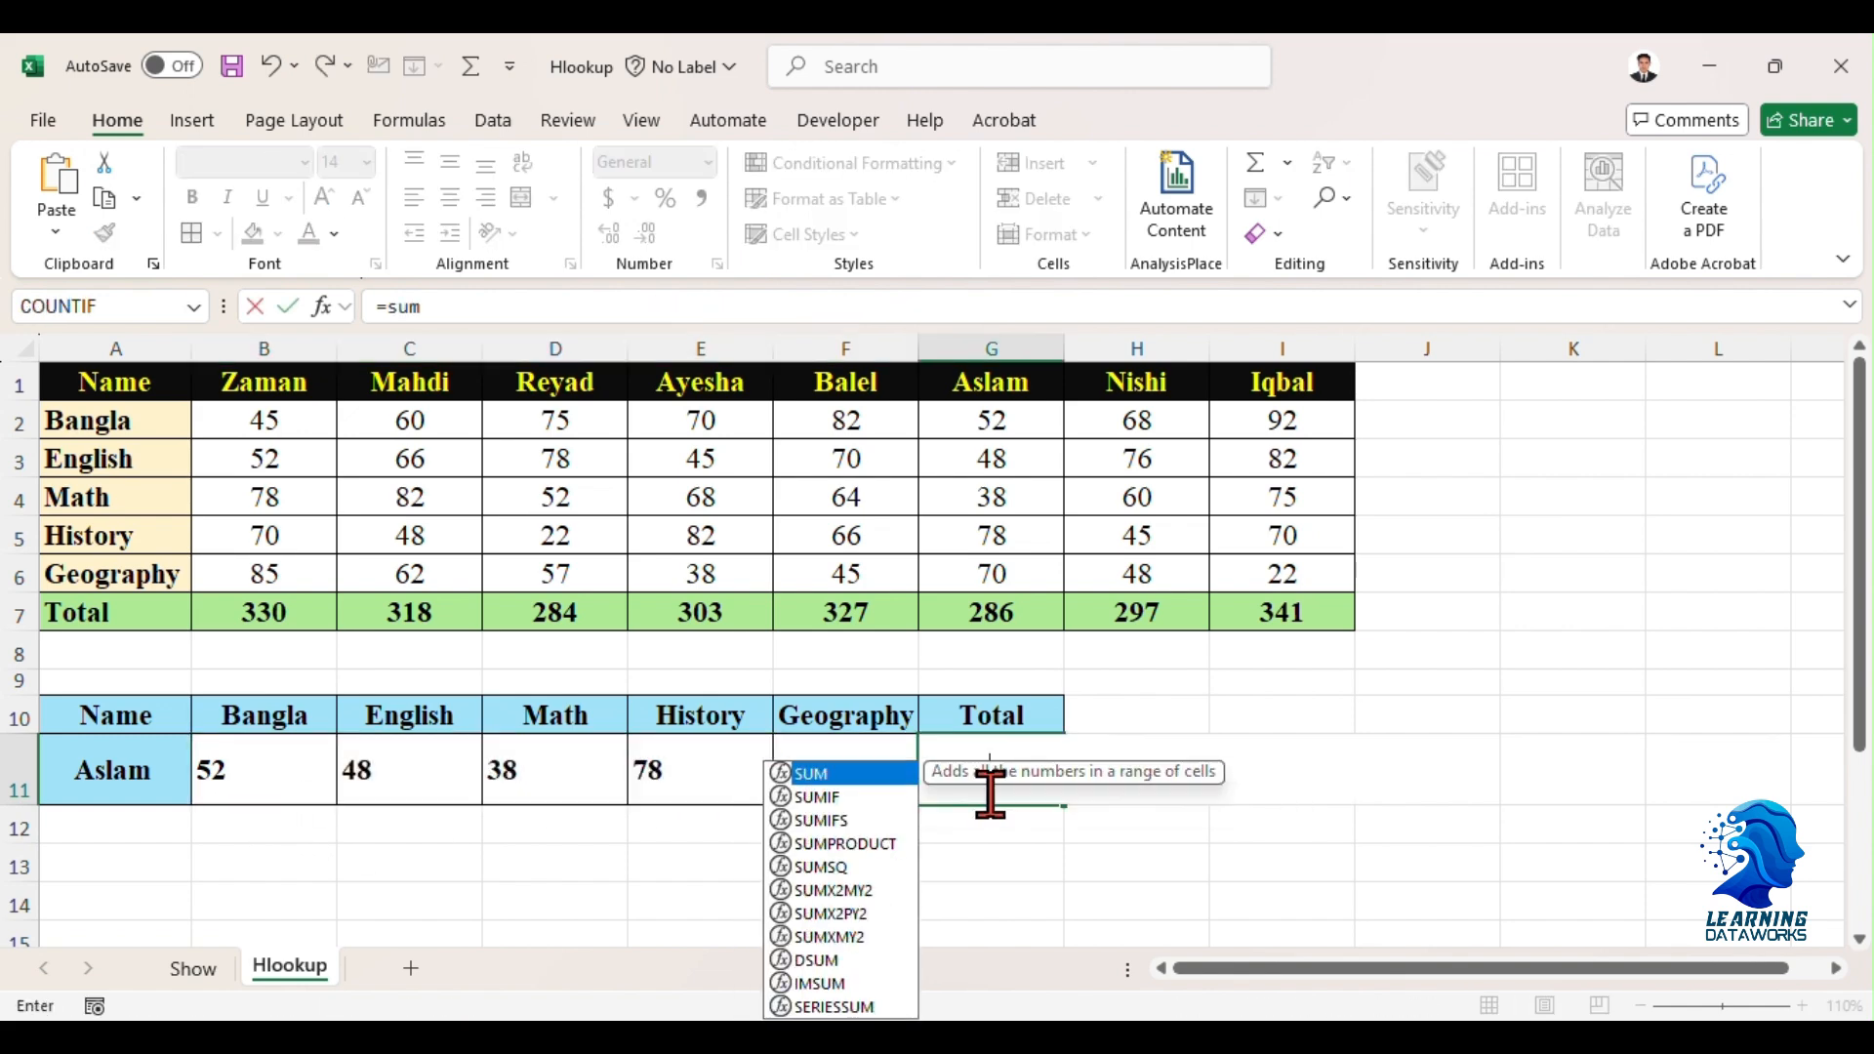
text(()
drag(250, 756, 843, 773)
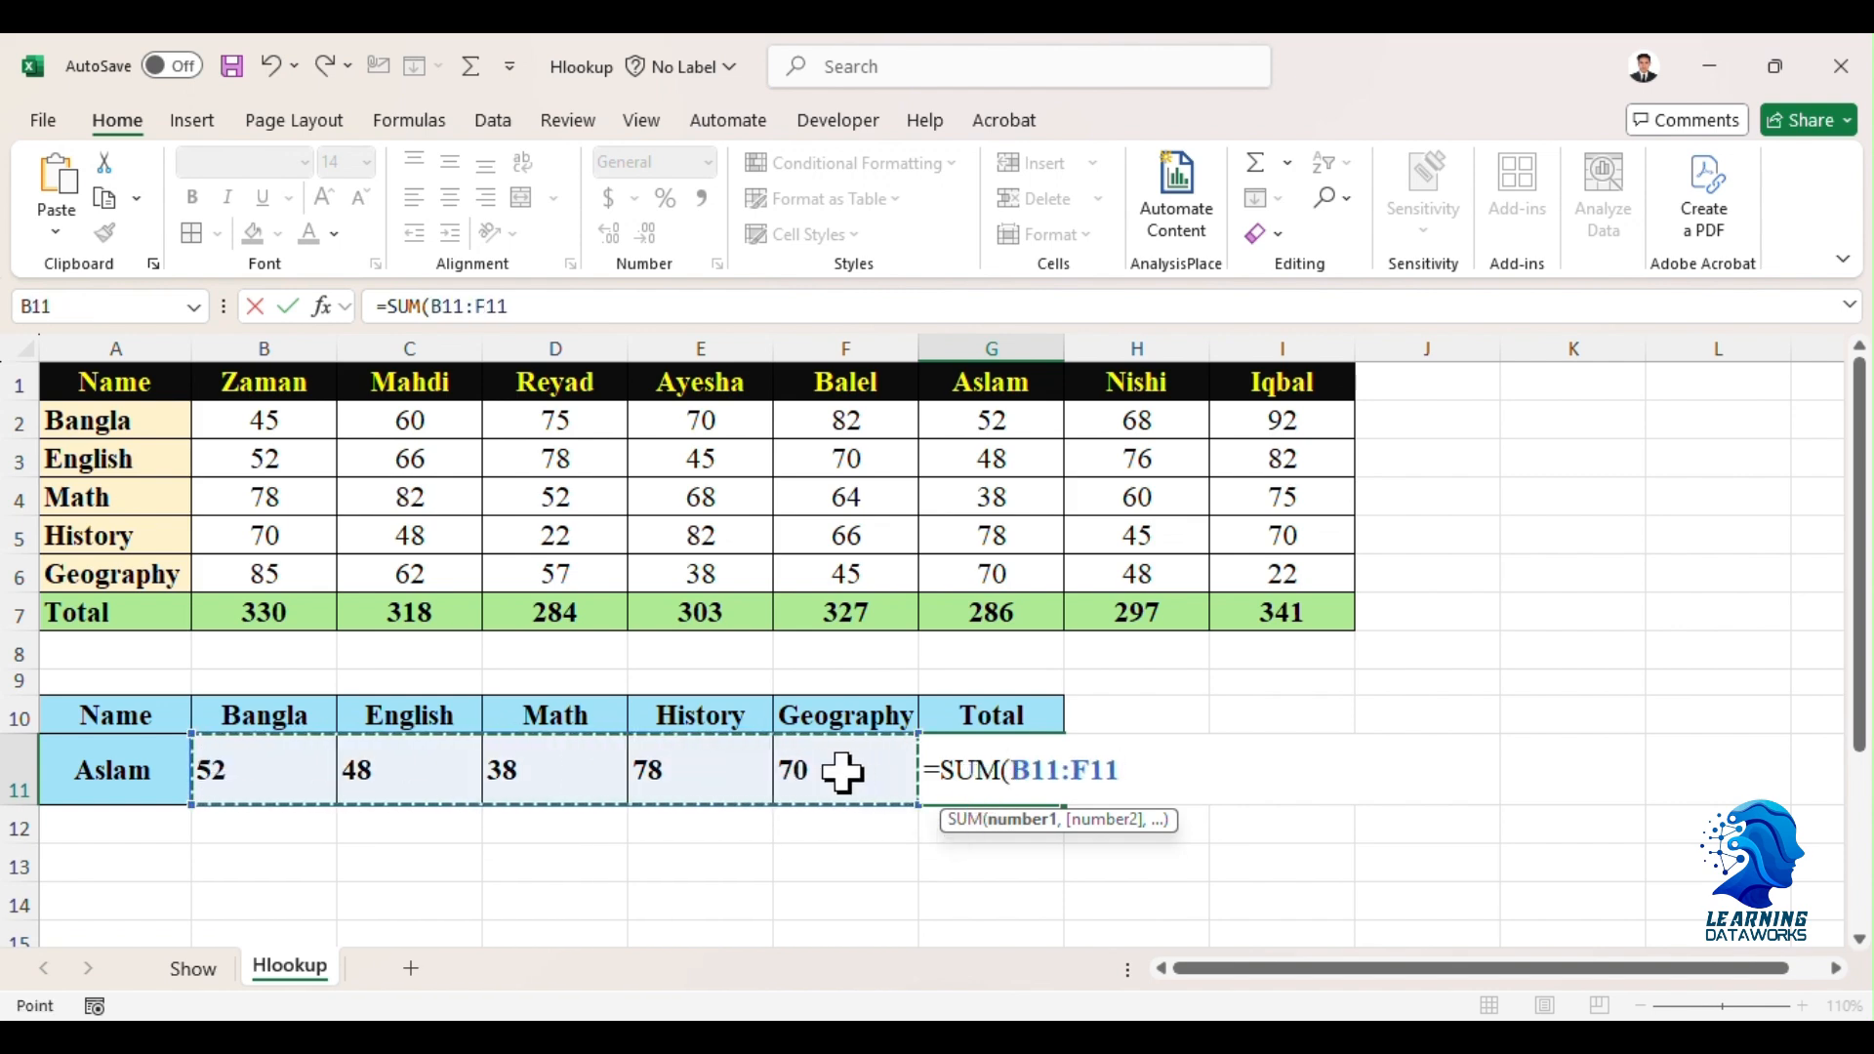
key(Return)
- Check the total in G11 against the selected student's marks and total in column G of the source table
click(986, 771)
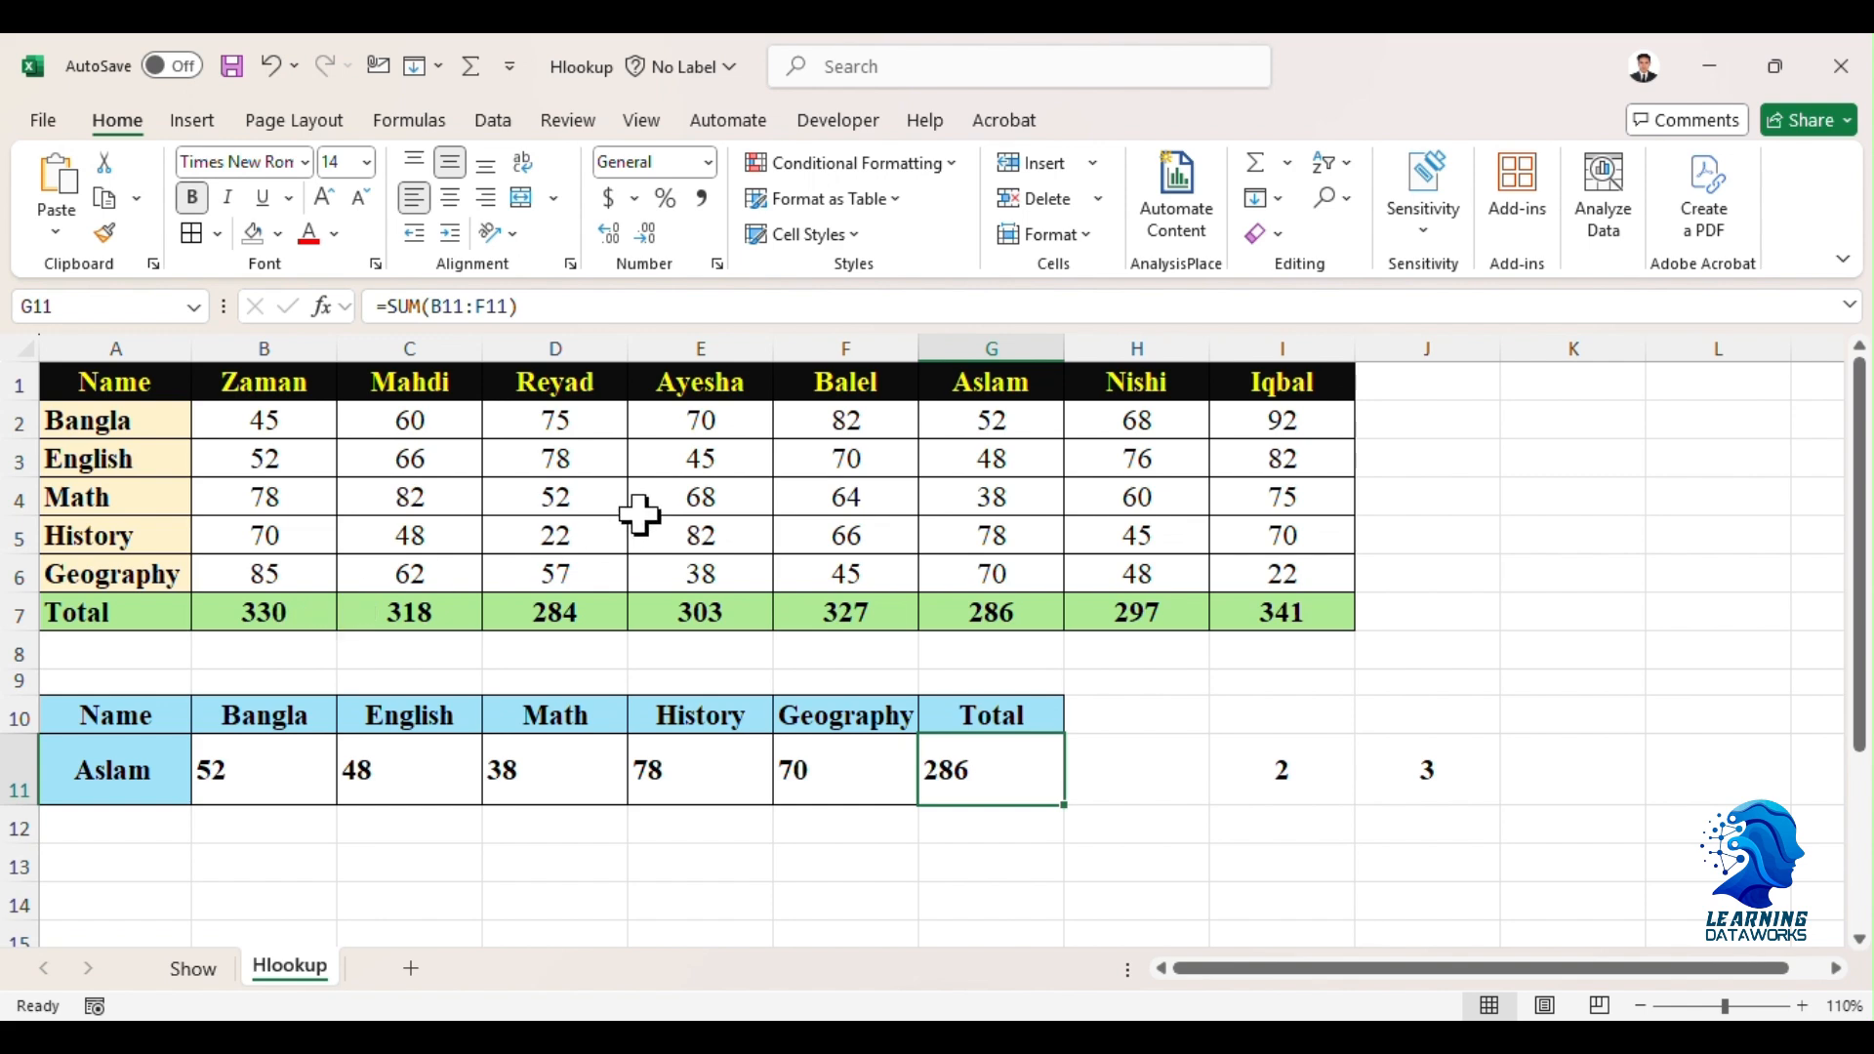
click(1020, 610)
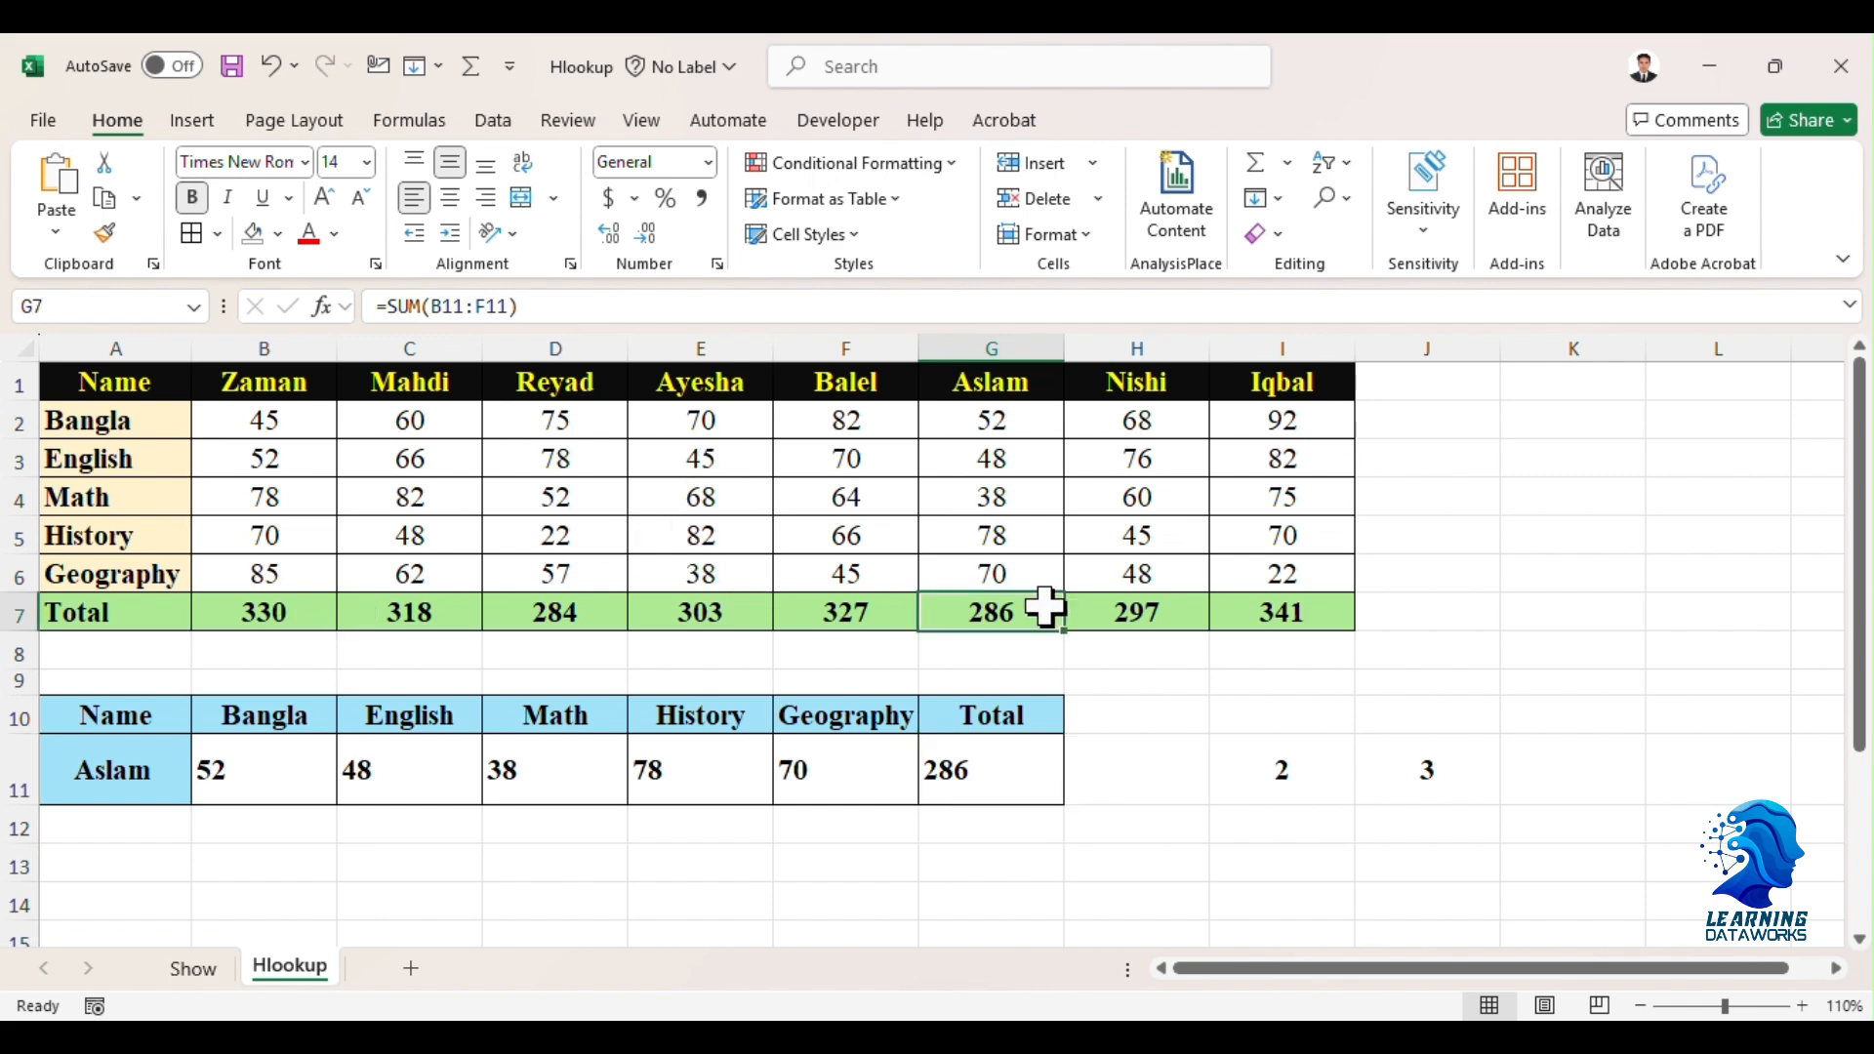
click(1000, 388)
drag(1000, 388, 1003, 580)
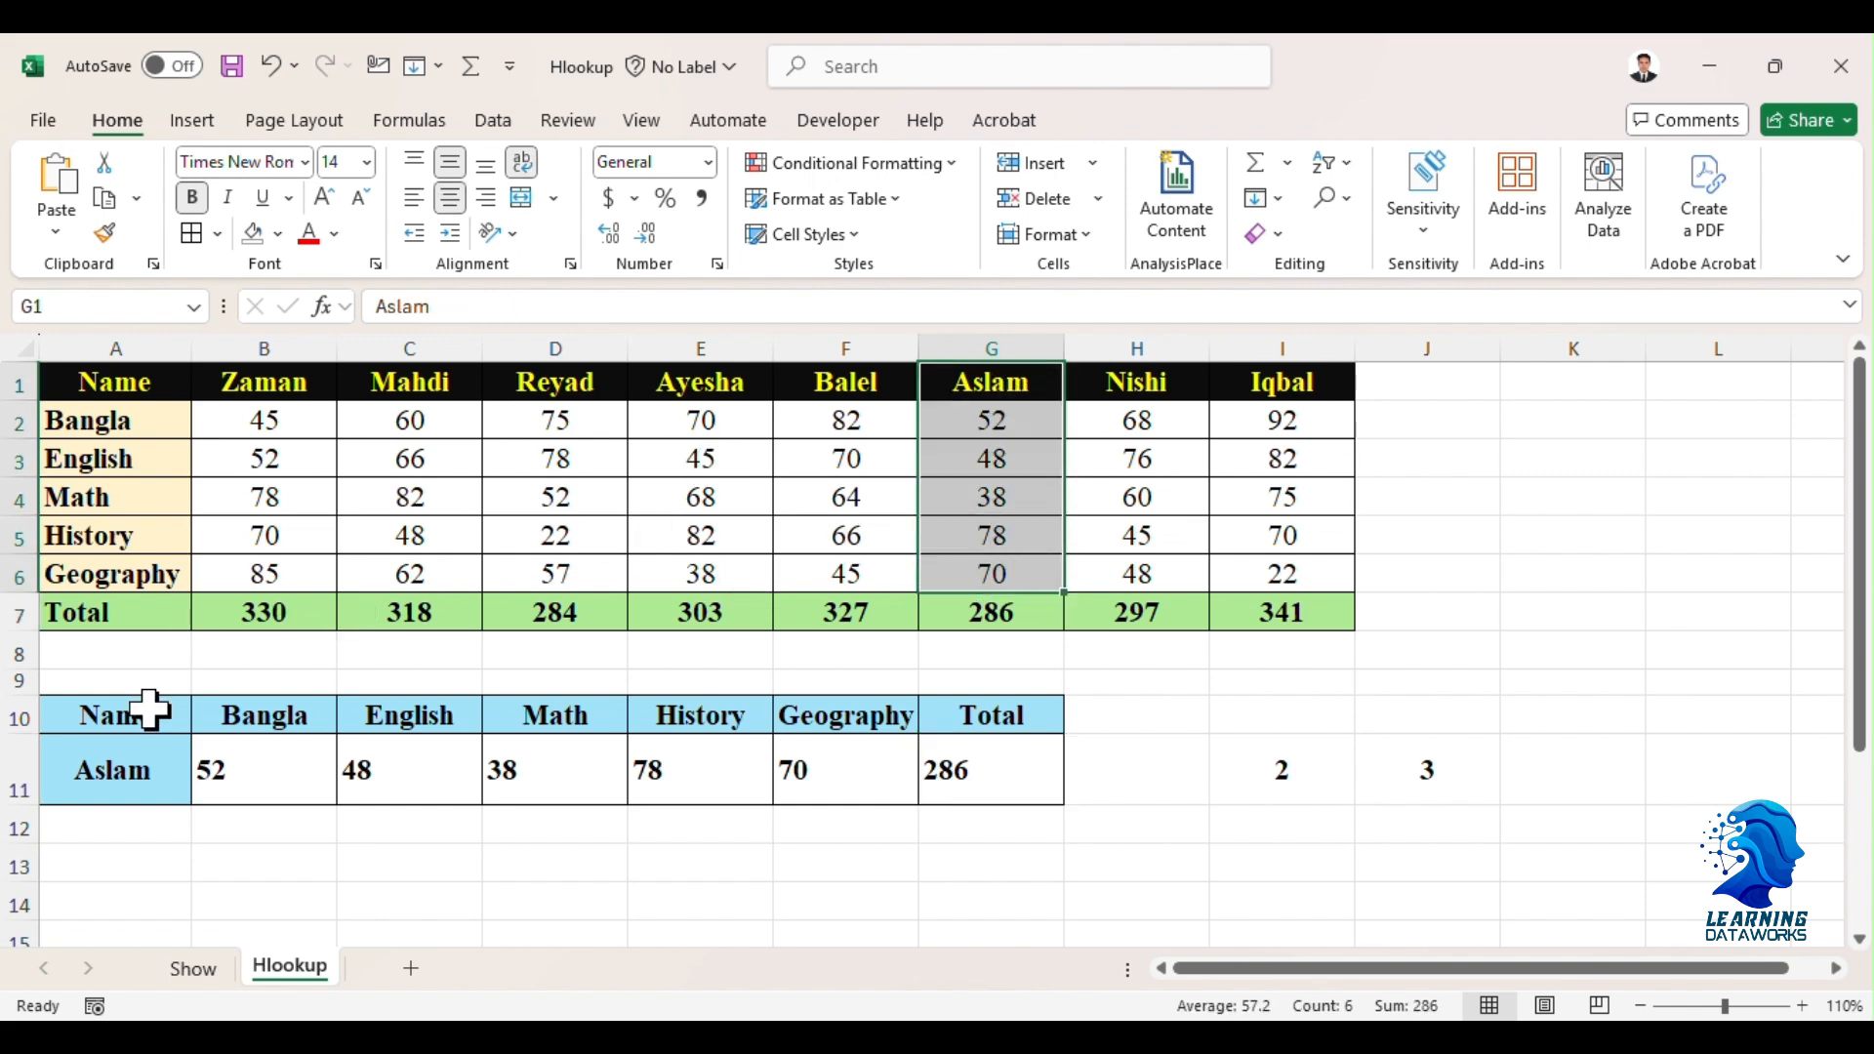
- Choose the first student in the A11 name drop-down and compare the total in G11 with B7
click(146, 765)
click(204, 791)
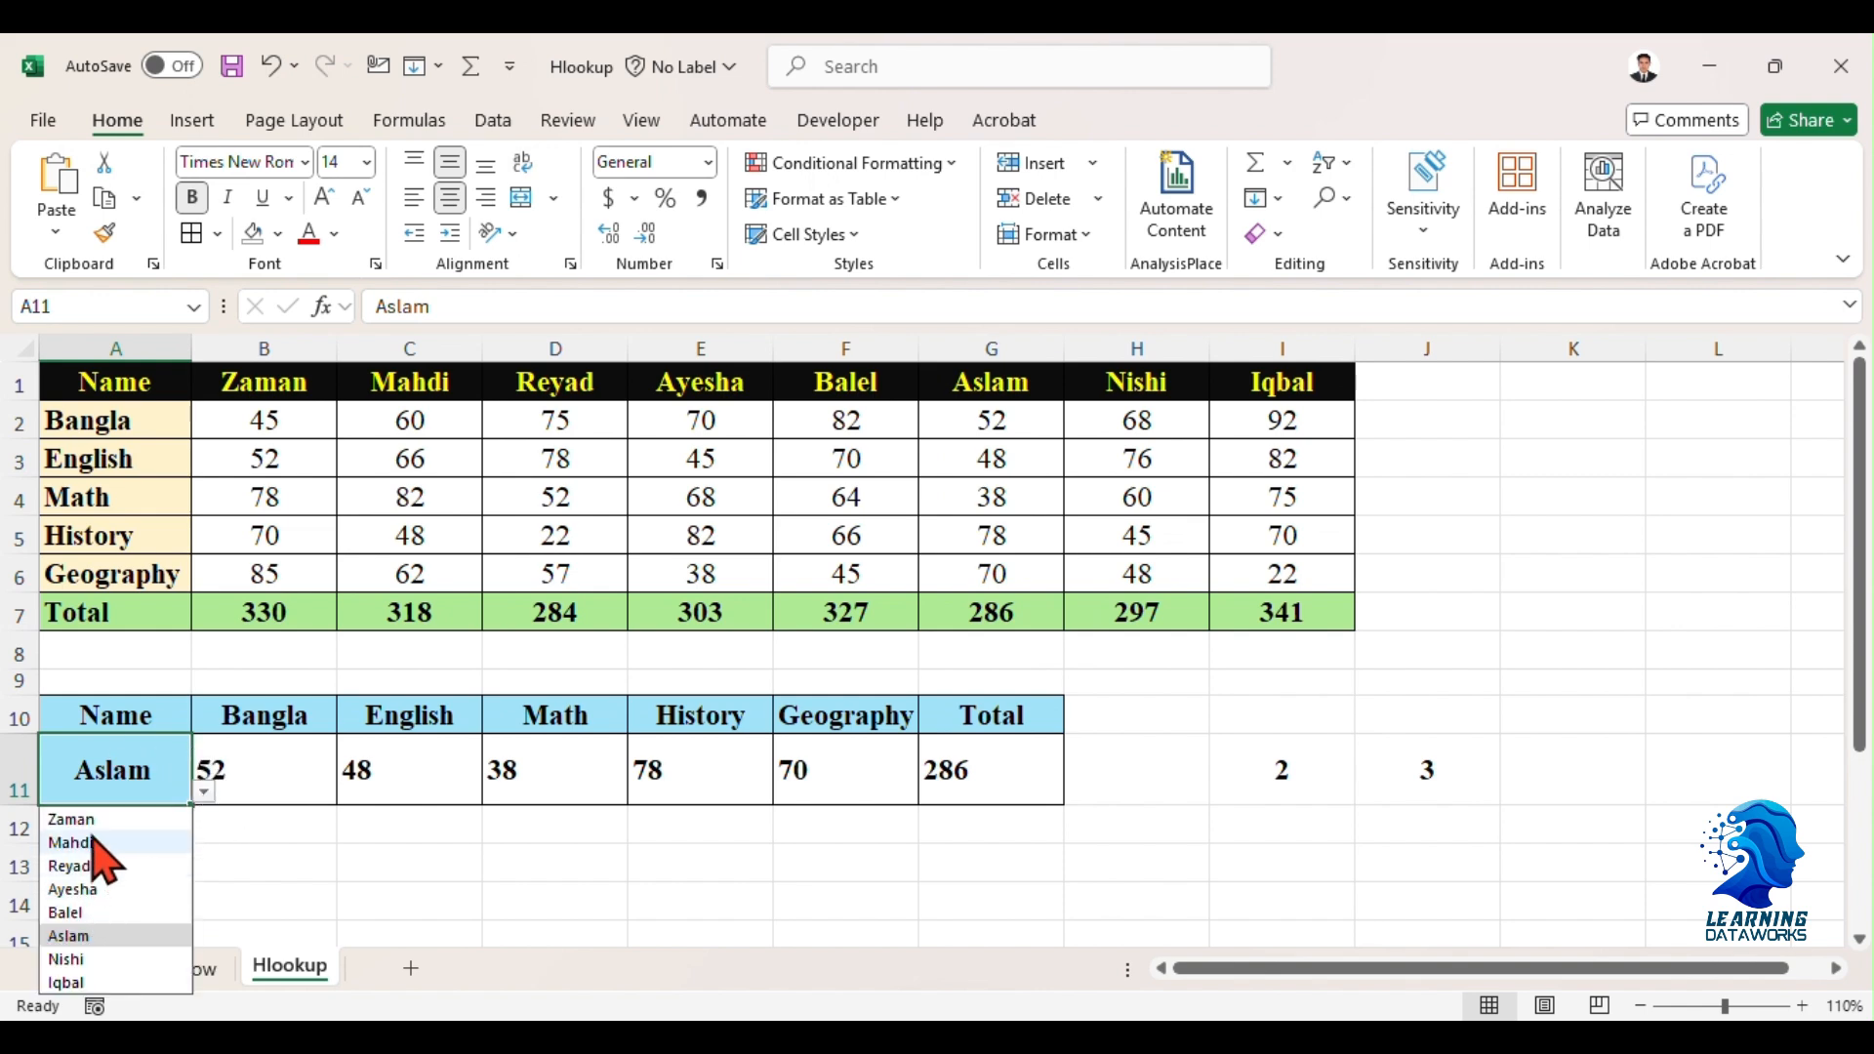
click(73, 820)
click(961, 766)
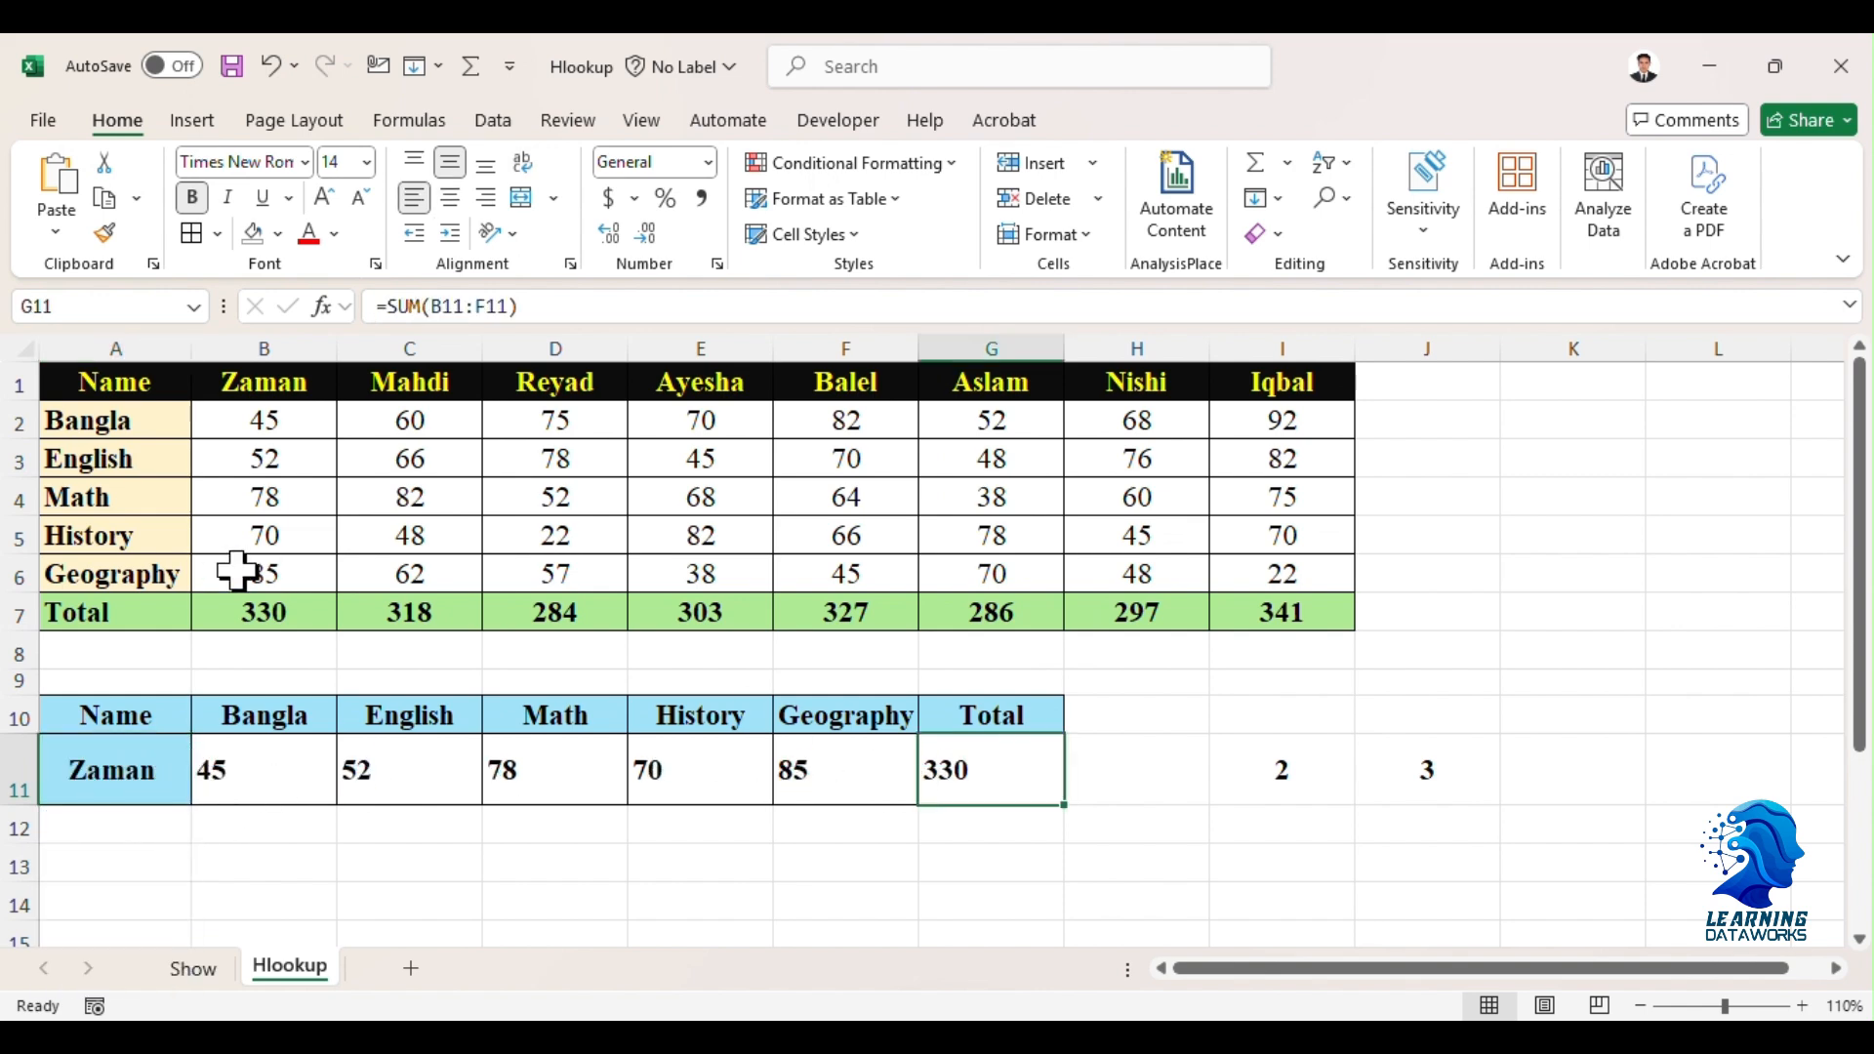
click(249, 610)
- Choose the last student in the A11 name drop-down and compare the results with column I of the source table
click(146, 758)
click(204, 792)
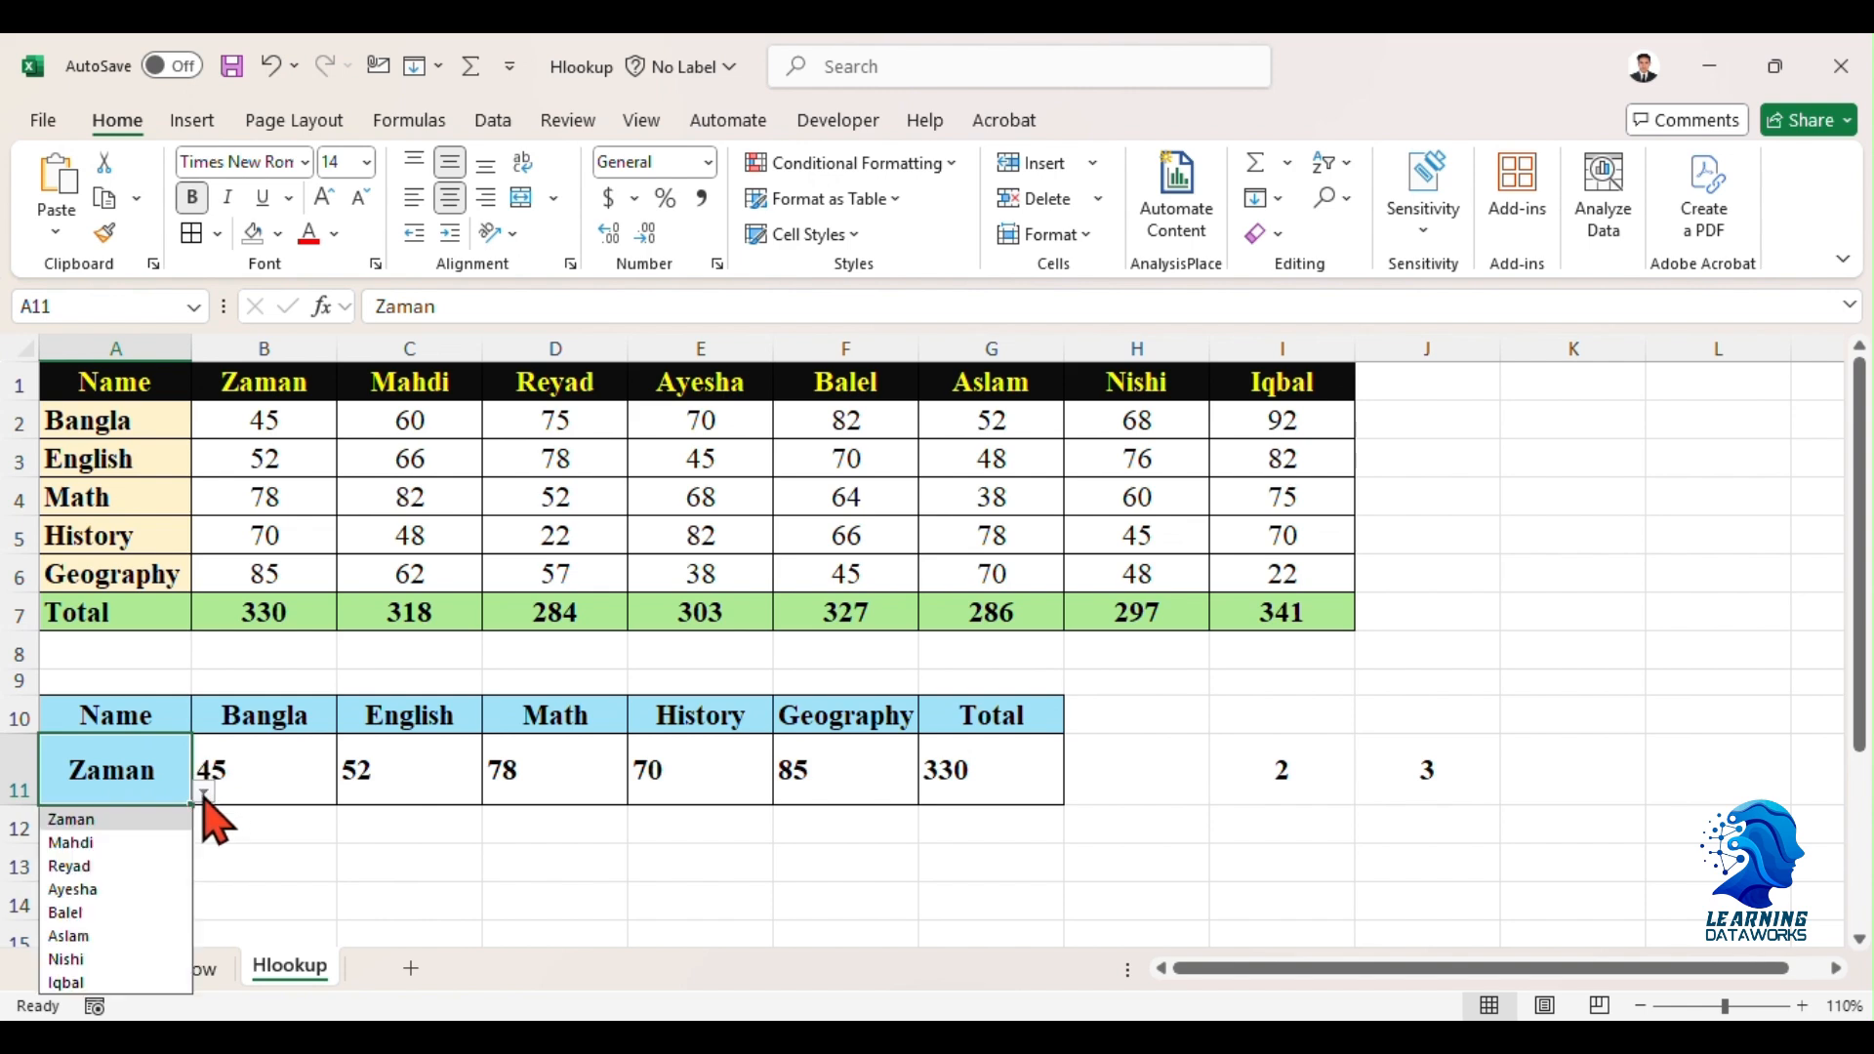
click(83, 982)
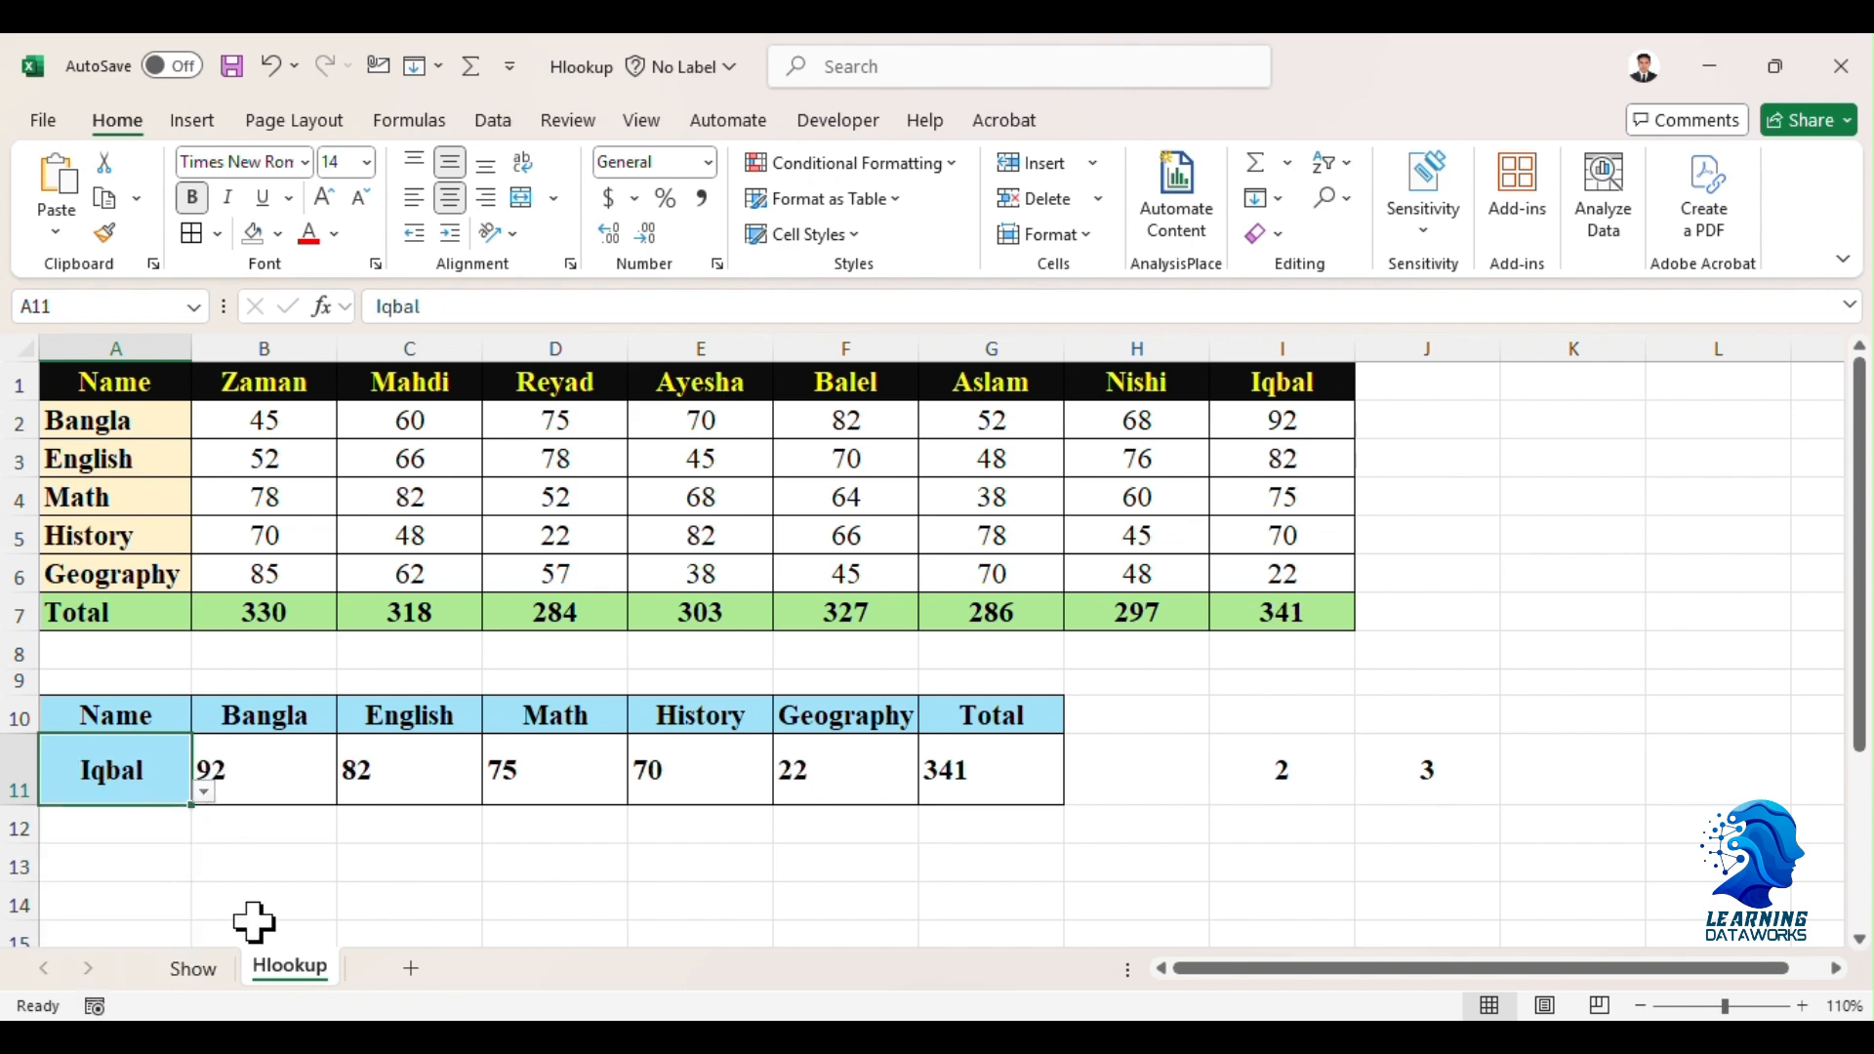
click(1259, 648)
- Review the looked-up marks across row 11 and the nested HLOOKUP and MATCH formula in D11
drag(310, 795, 941, 783)
click(590, 770)
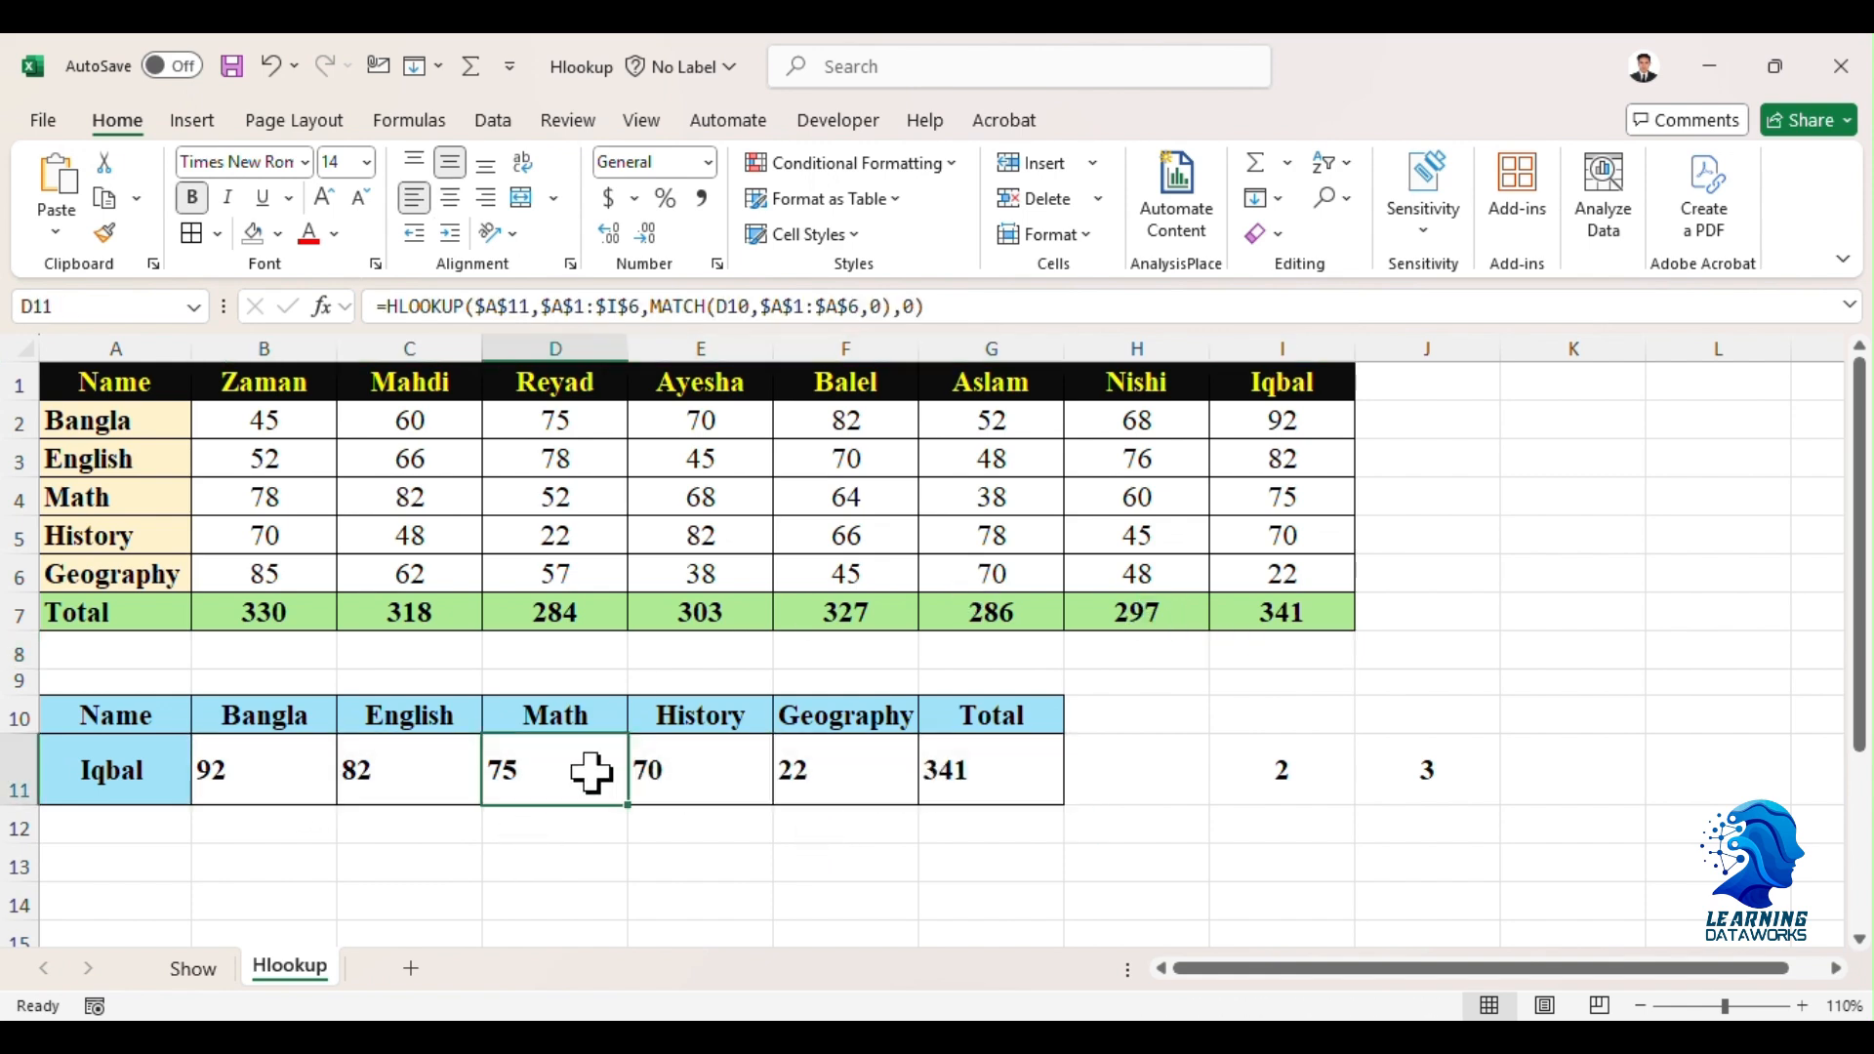
click(154, 774)
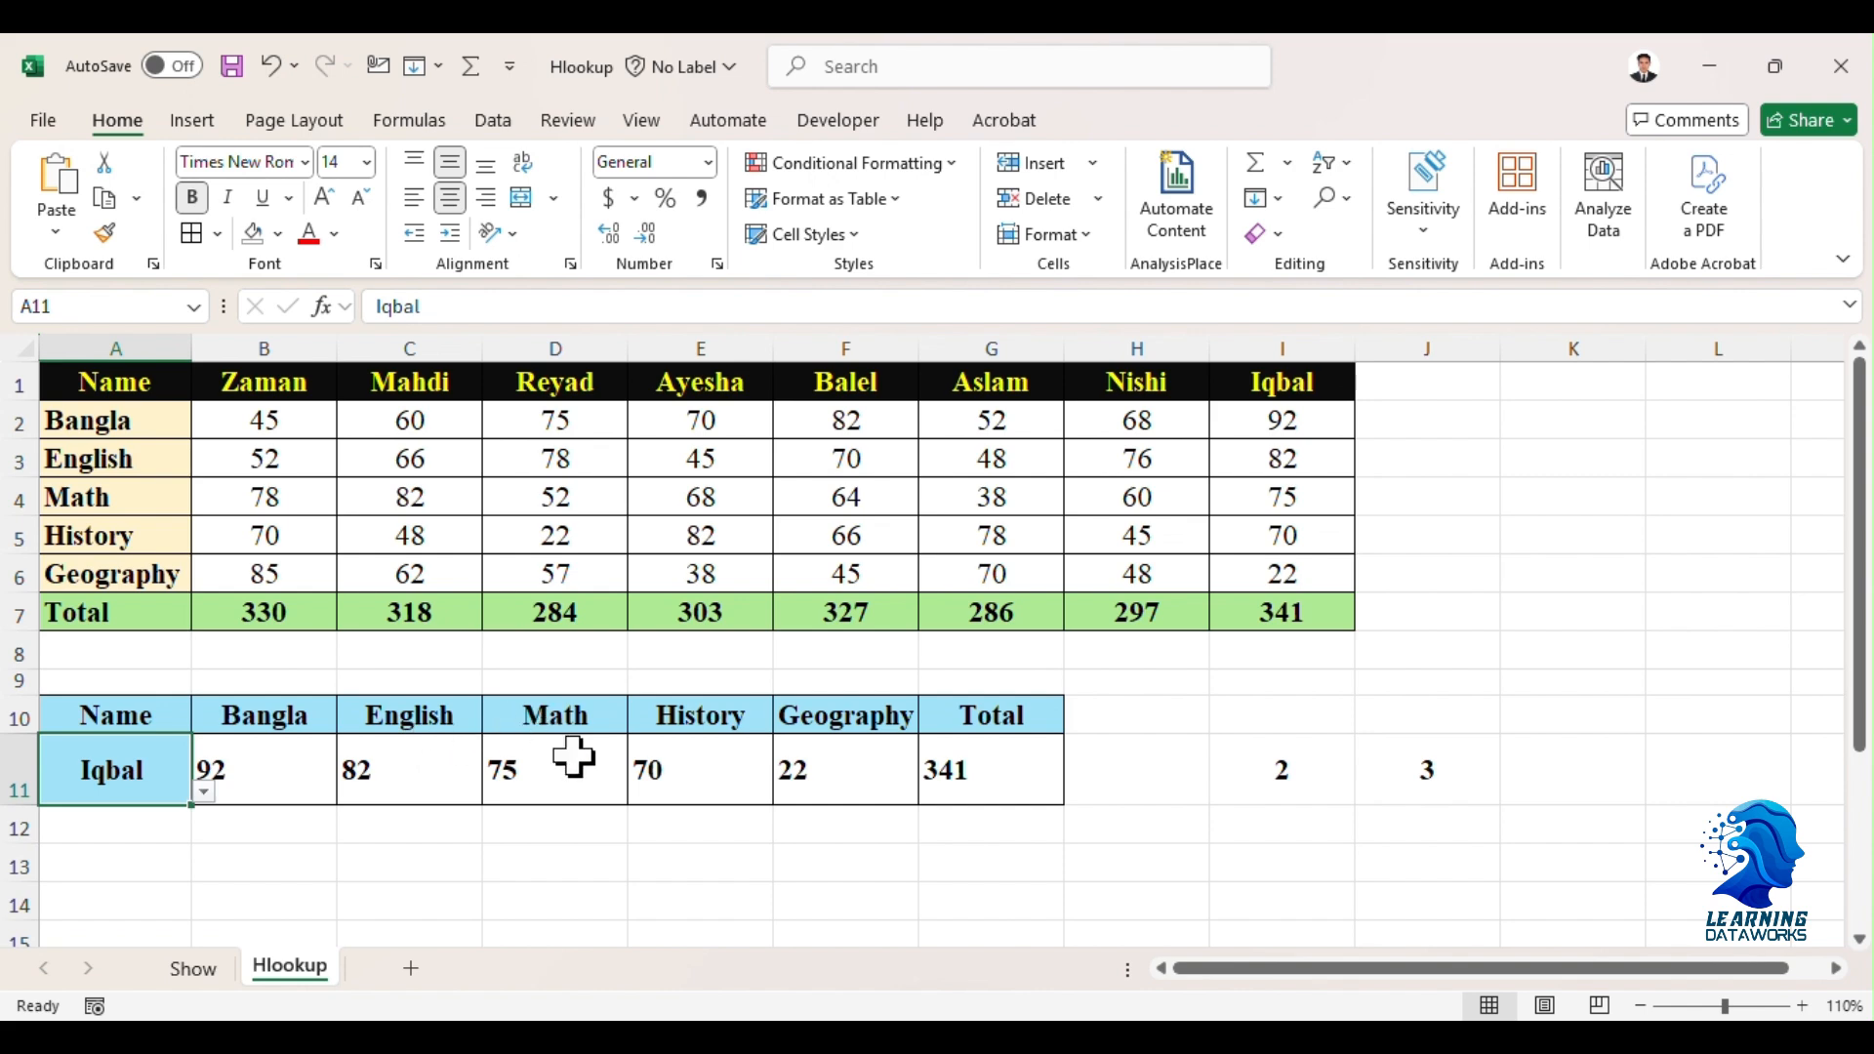
click(267, 761)
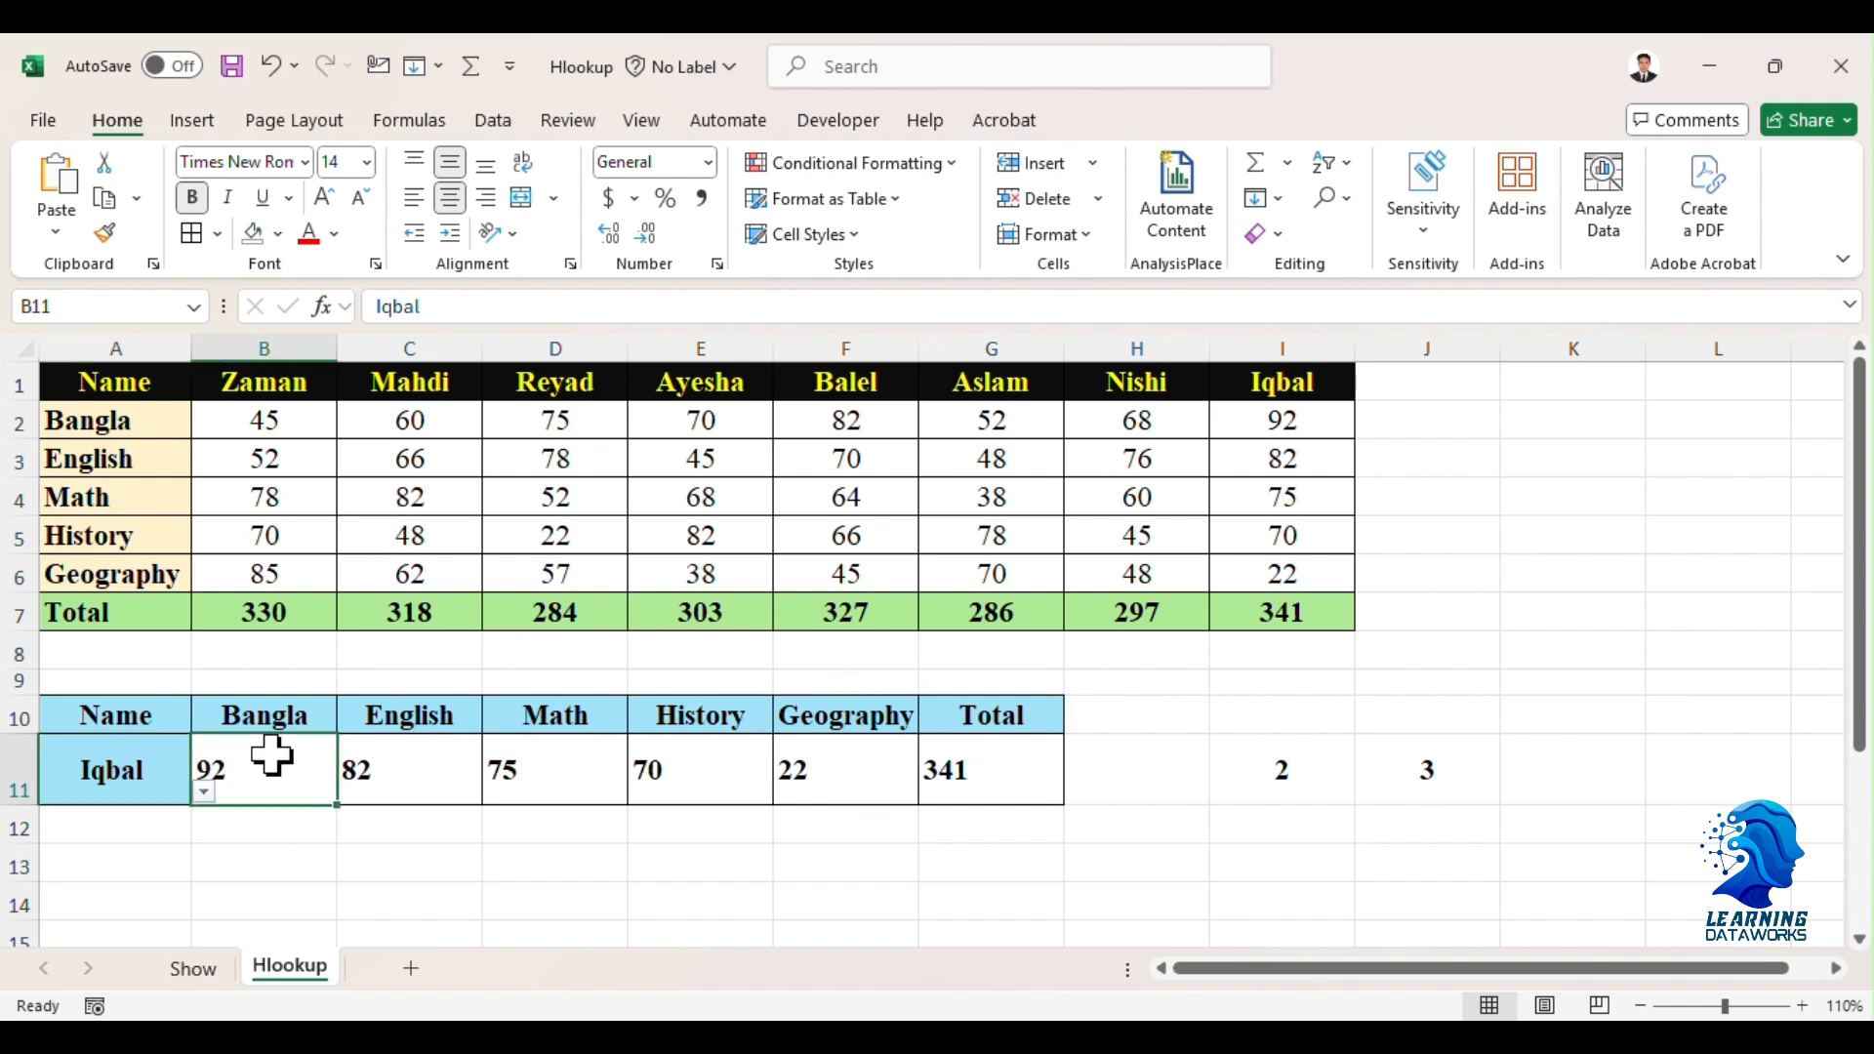